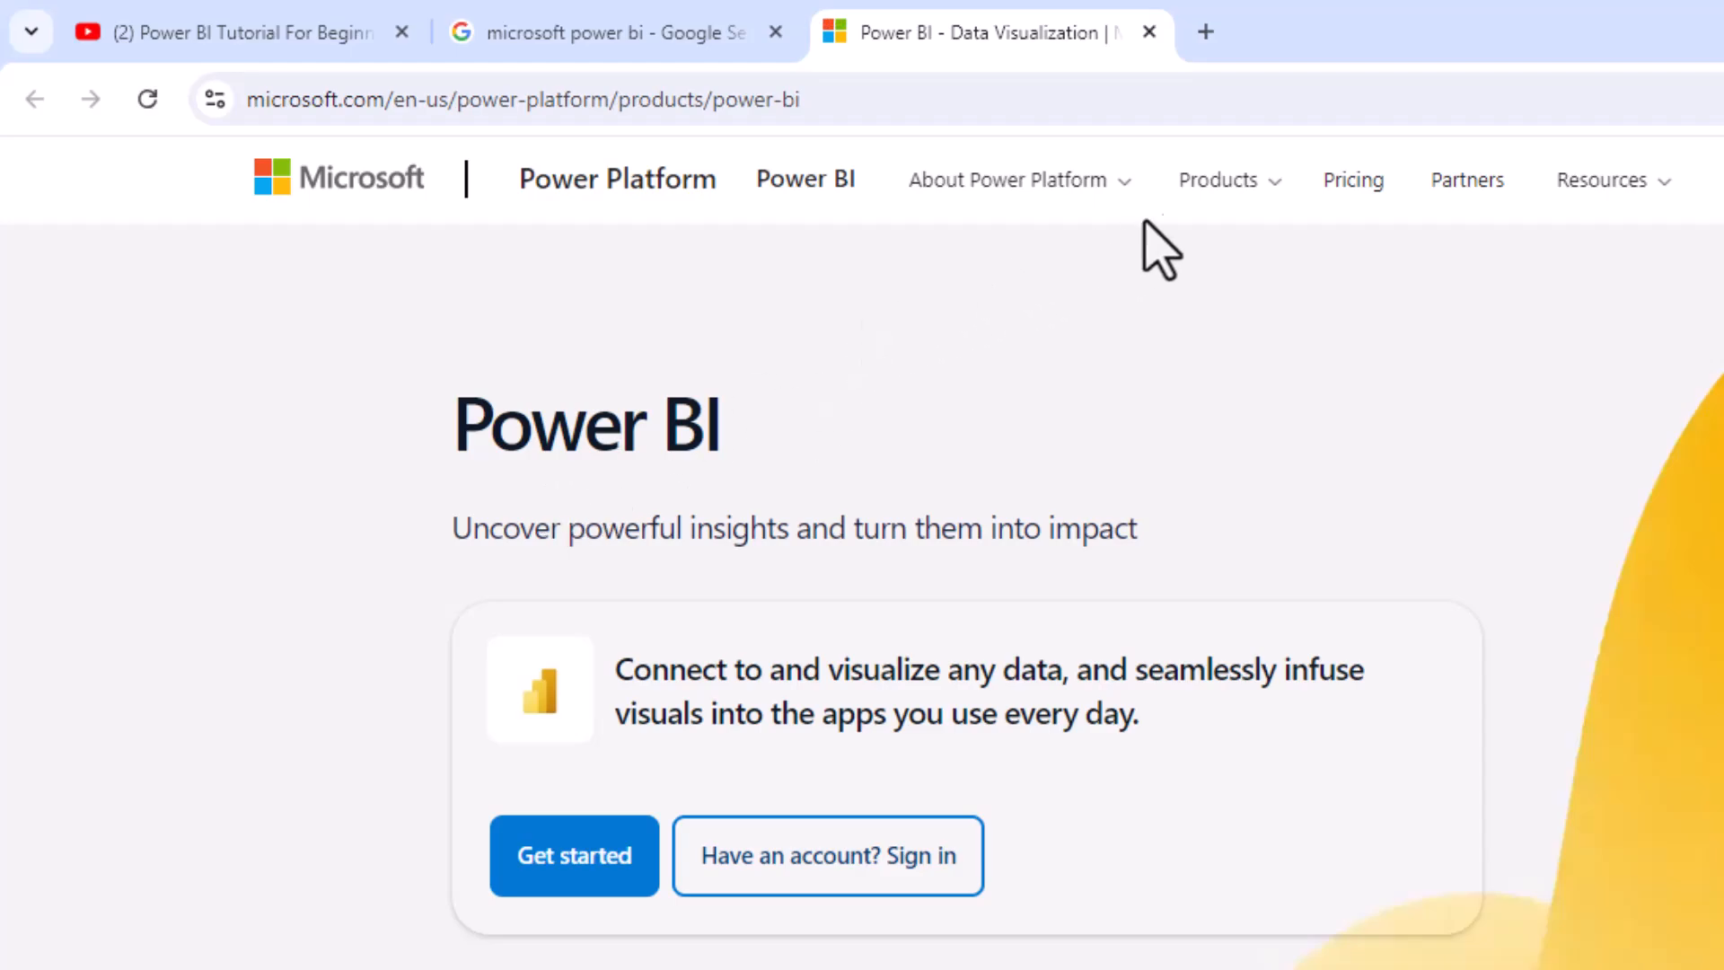
Open the Power BI Desktop product page on the Microsoft site and go to its advanced download options
{"action": "left_click", "coordinate": [1214, 186]}
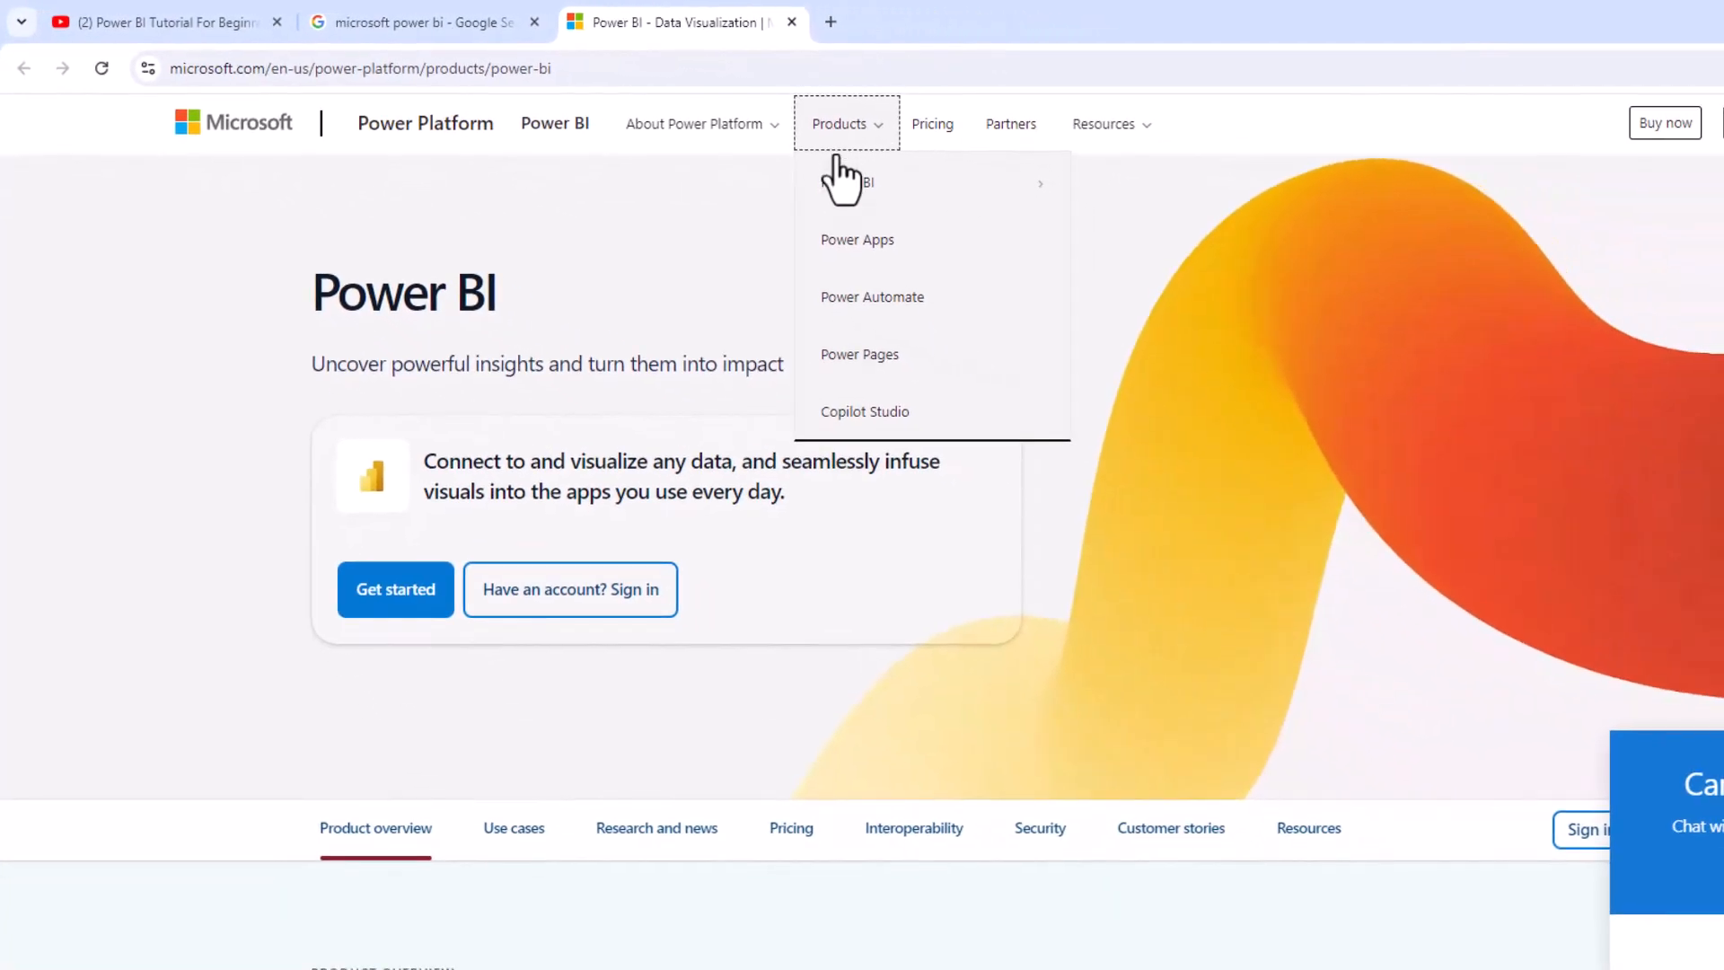
{"action": "left_click", "coordinate": [842, 179]}
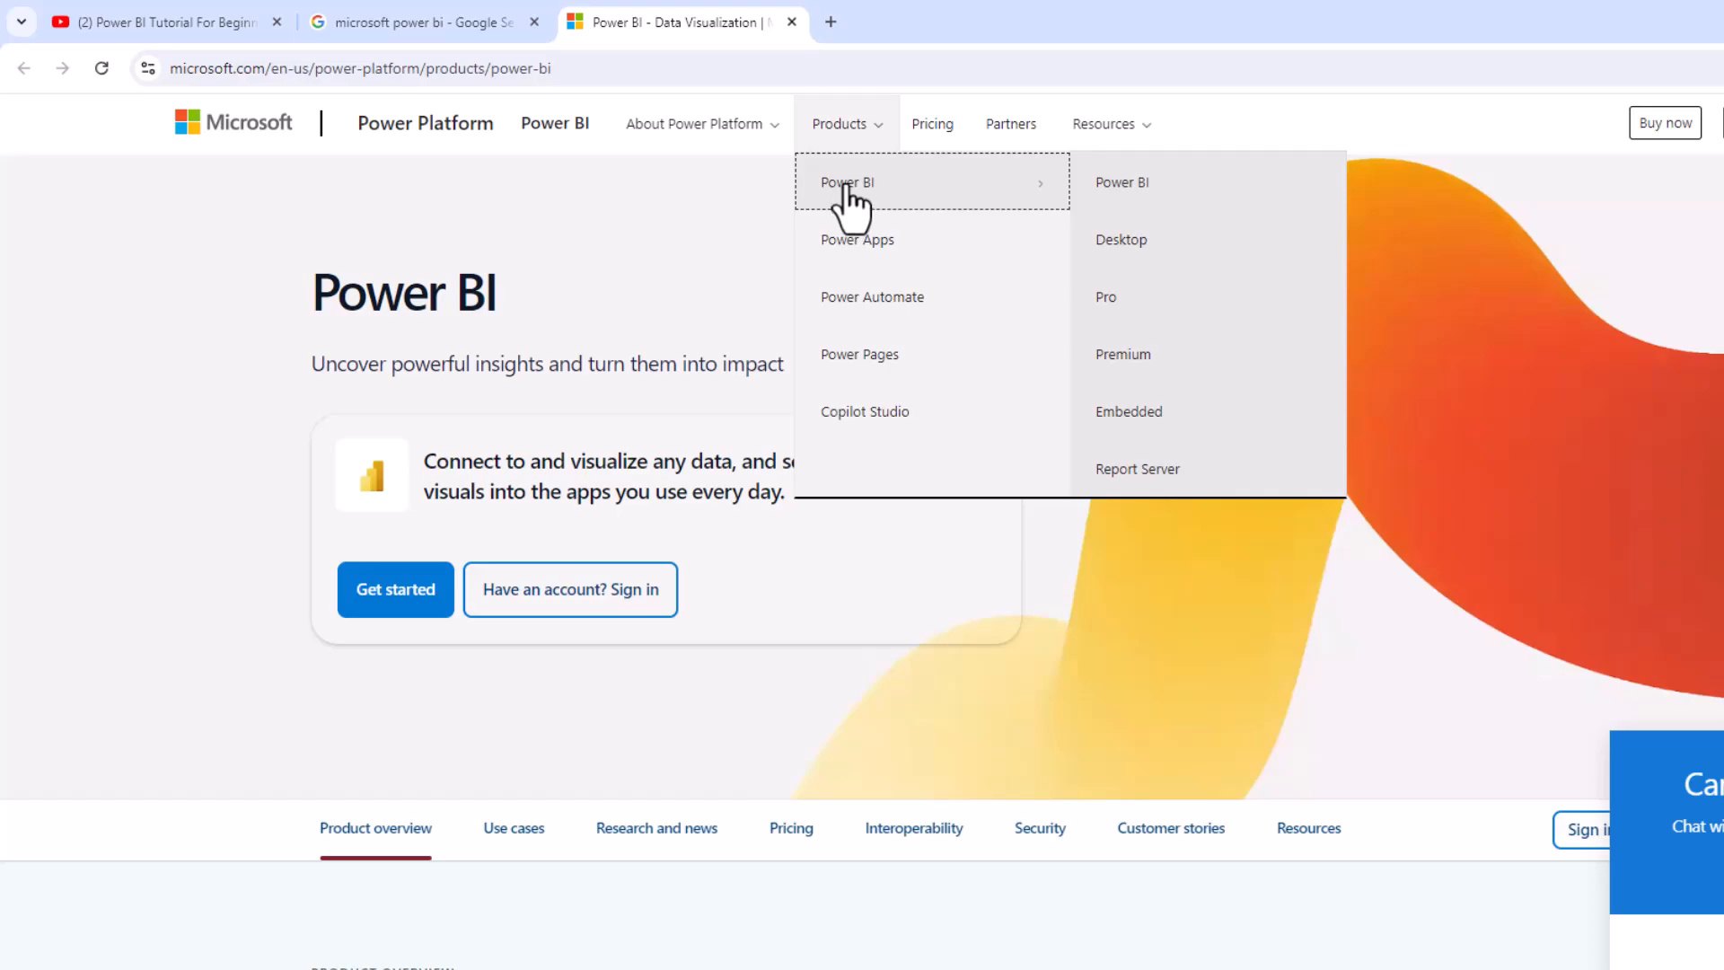
{"action": "left_click", "coordinate": [1128, 247]}
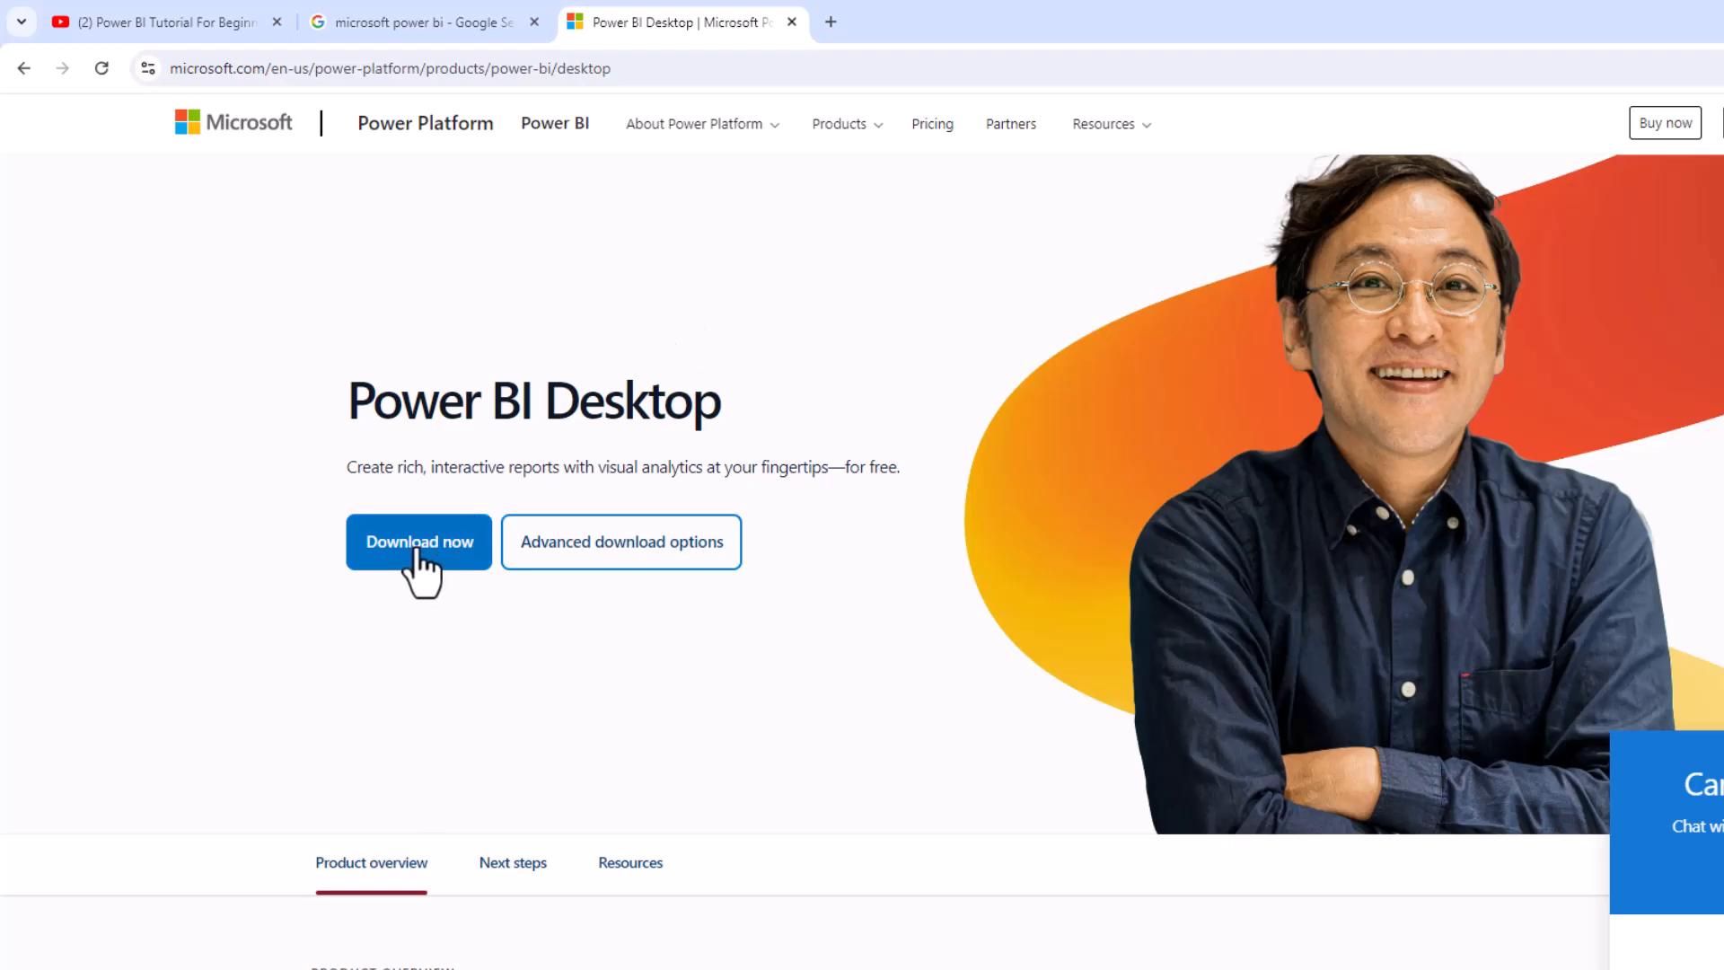
{"action": "left_click", "coordinate": [636, 572]}
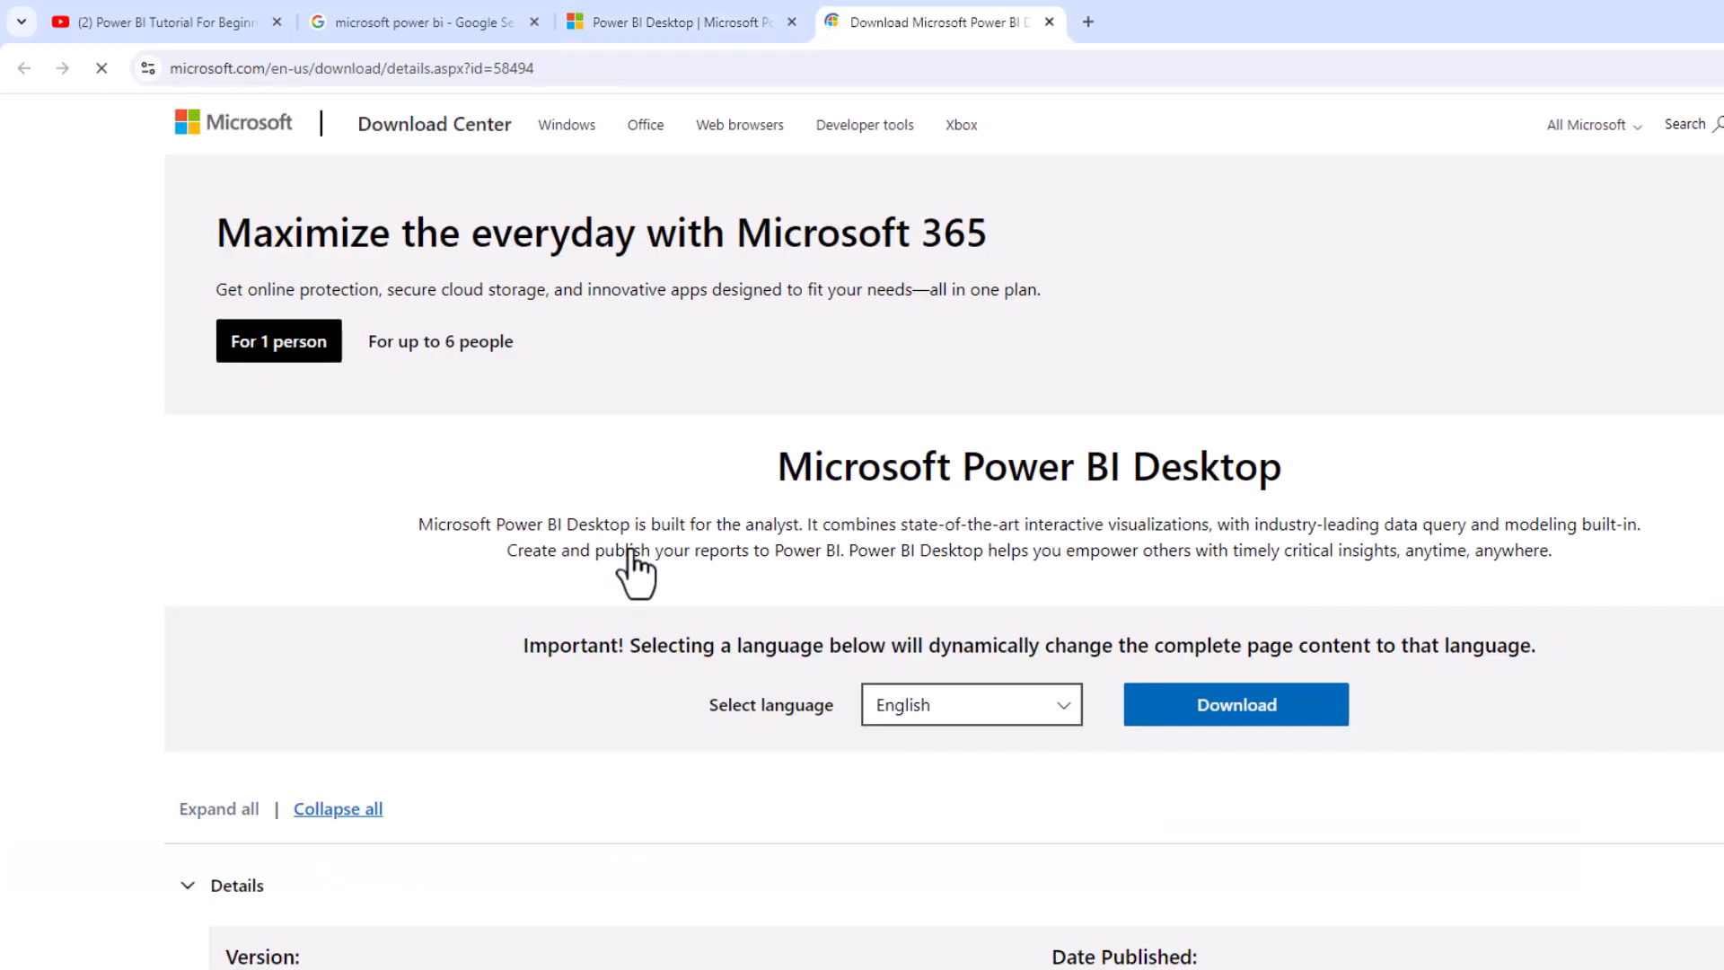
{"action": "scroll", "coordinate": [630, 547], "scroll_direction": "down", "scroll_amount": 5}
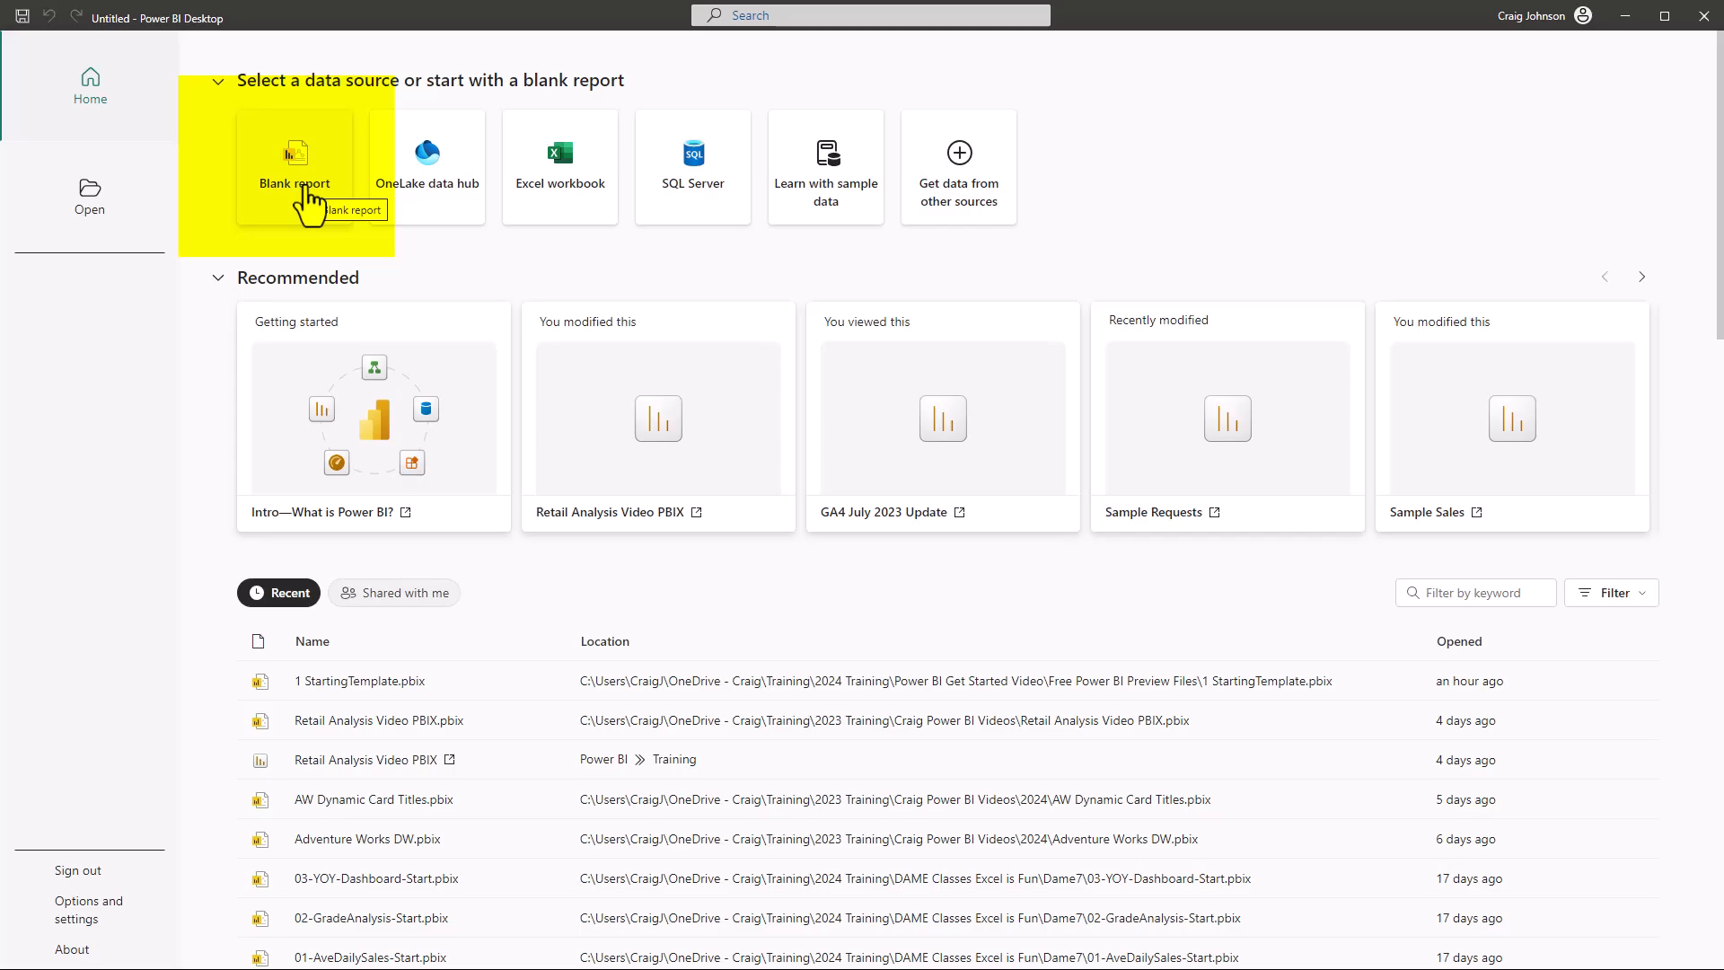
In Power BI Desktop, create a blank report and open the CustomerData Excel workbook from the Get Started folder as its data source
{"action": "left_click", "coordinate": [308, 200]}
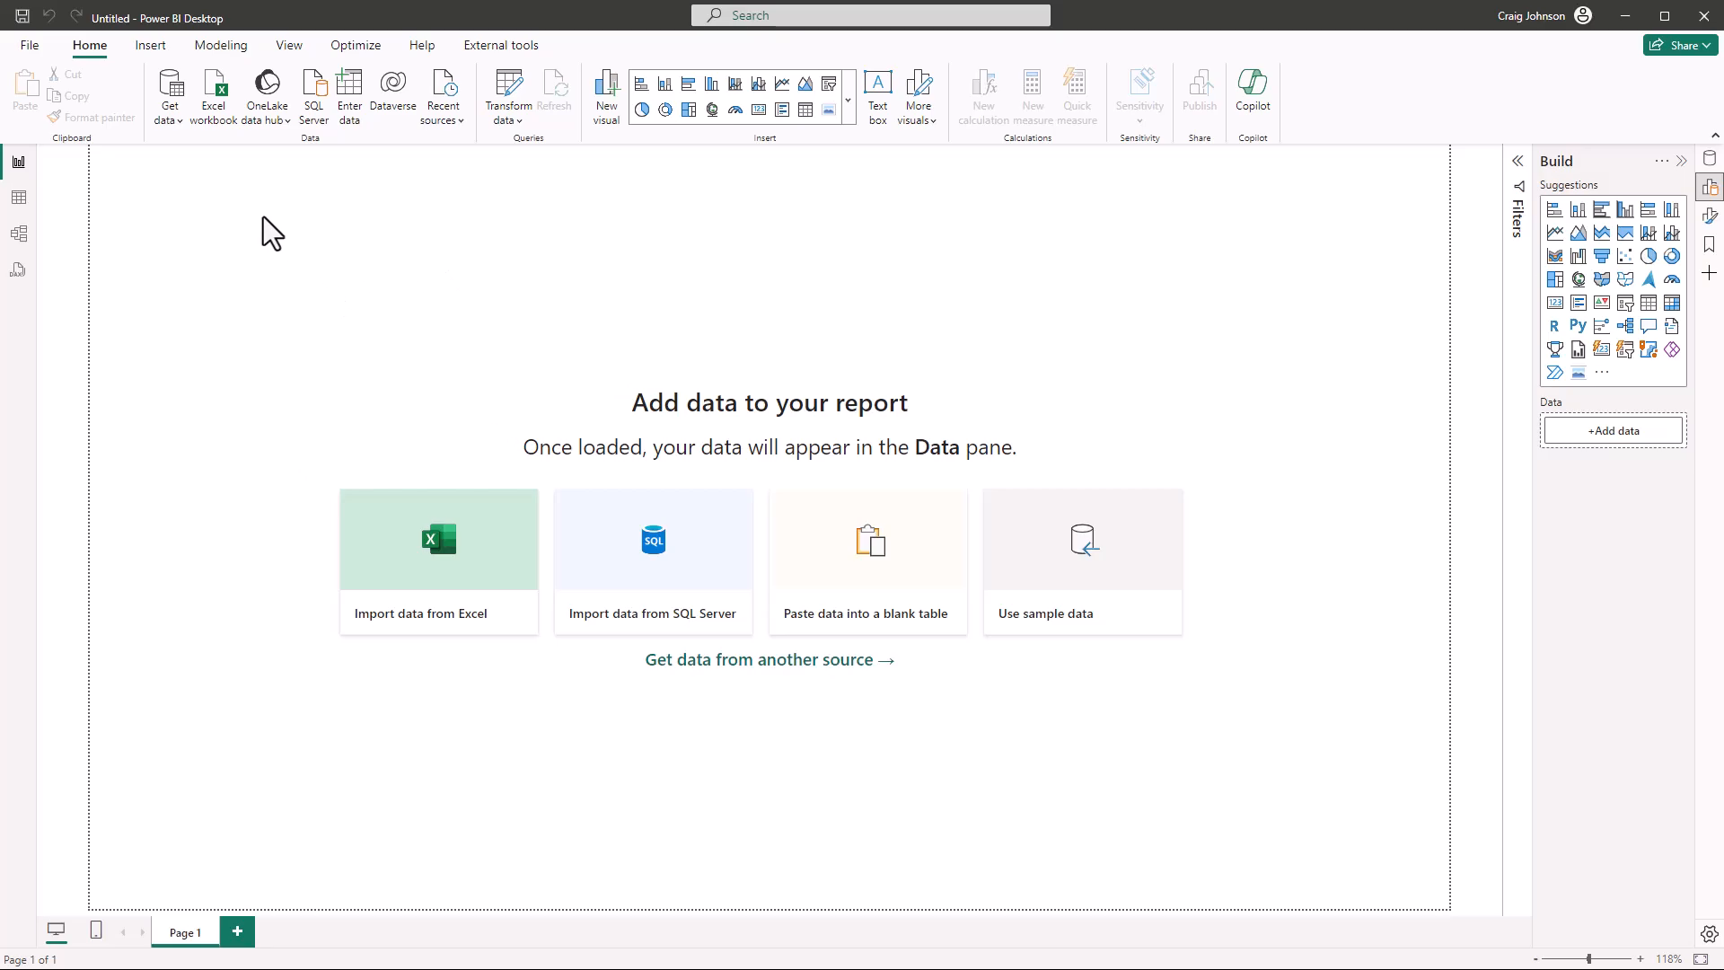
{"action": "left_click", "coordinate": [172, 117]}
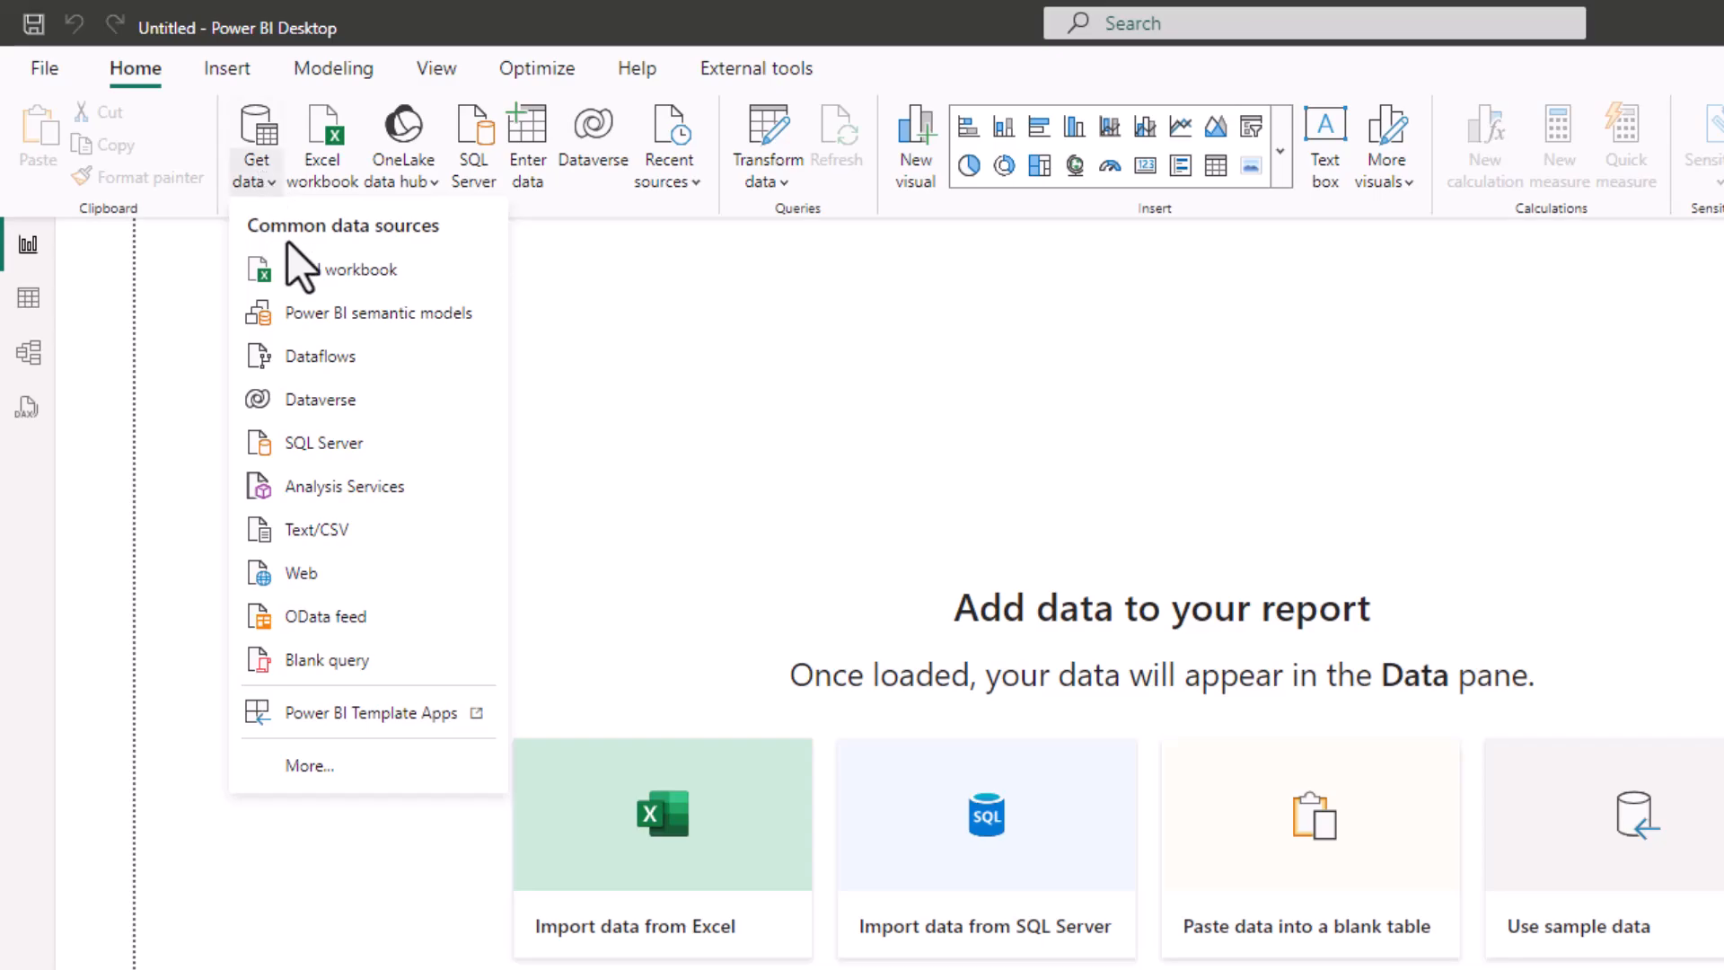
{"action": "left_click", "coordinate": [898, 368]}
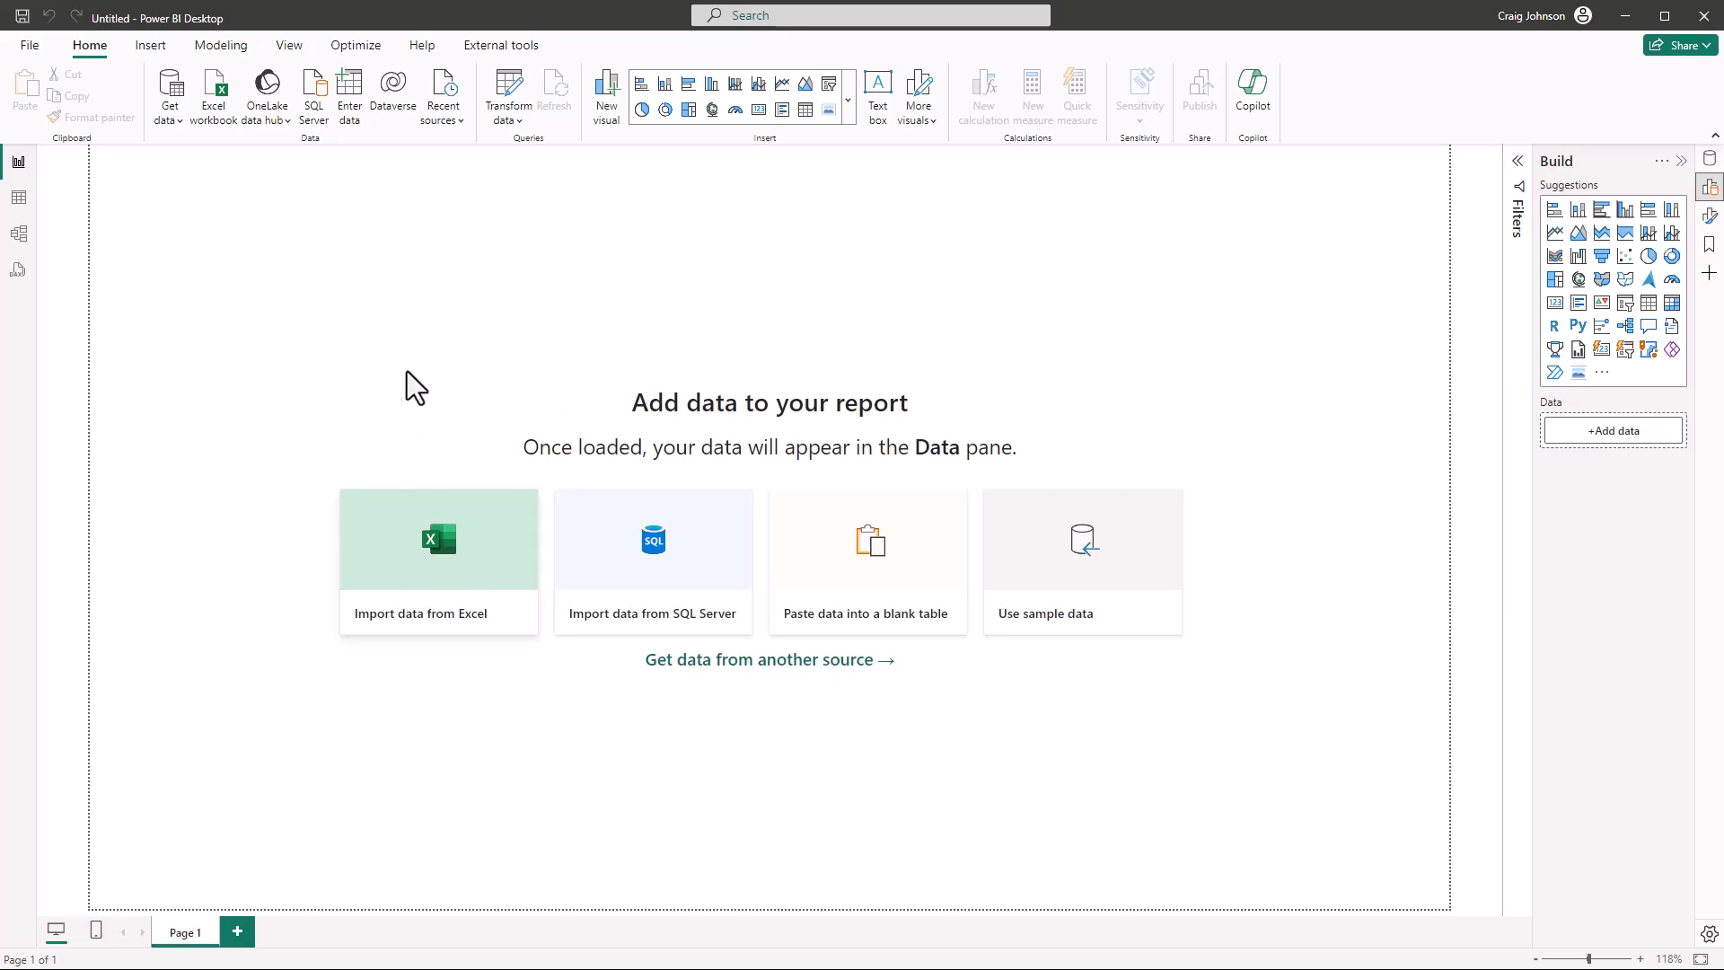
{"action": "left_click", "coordinate": [427, 599]}
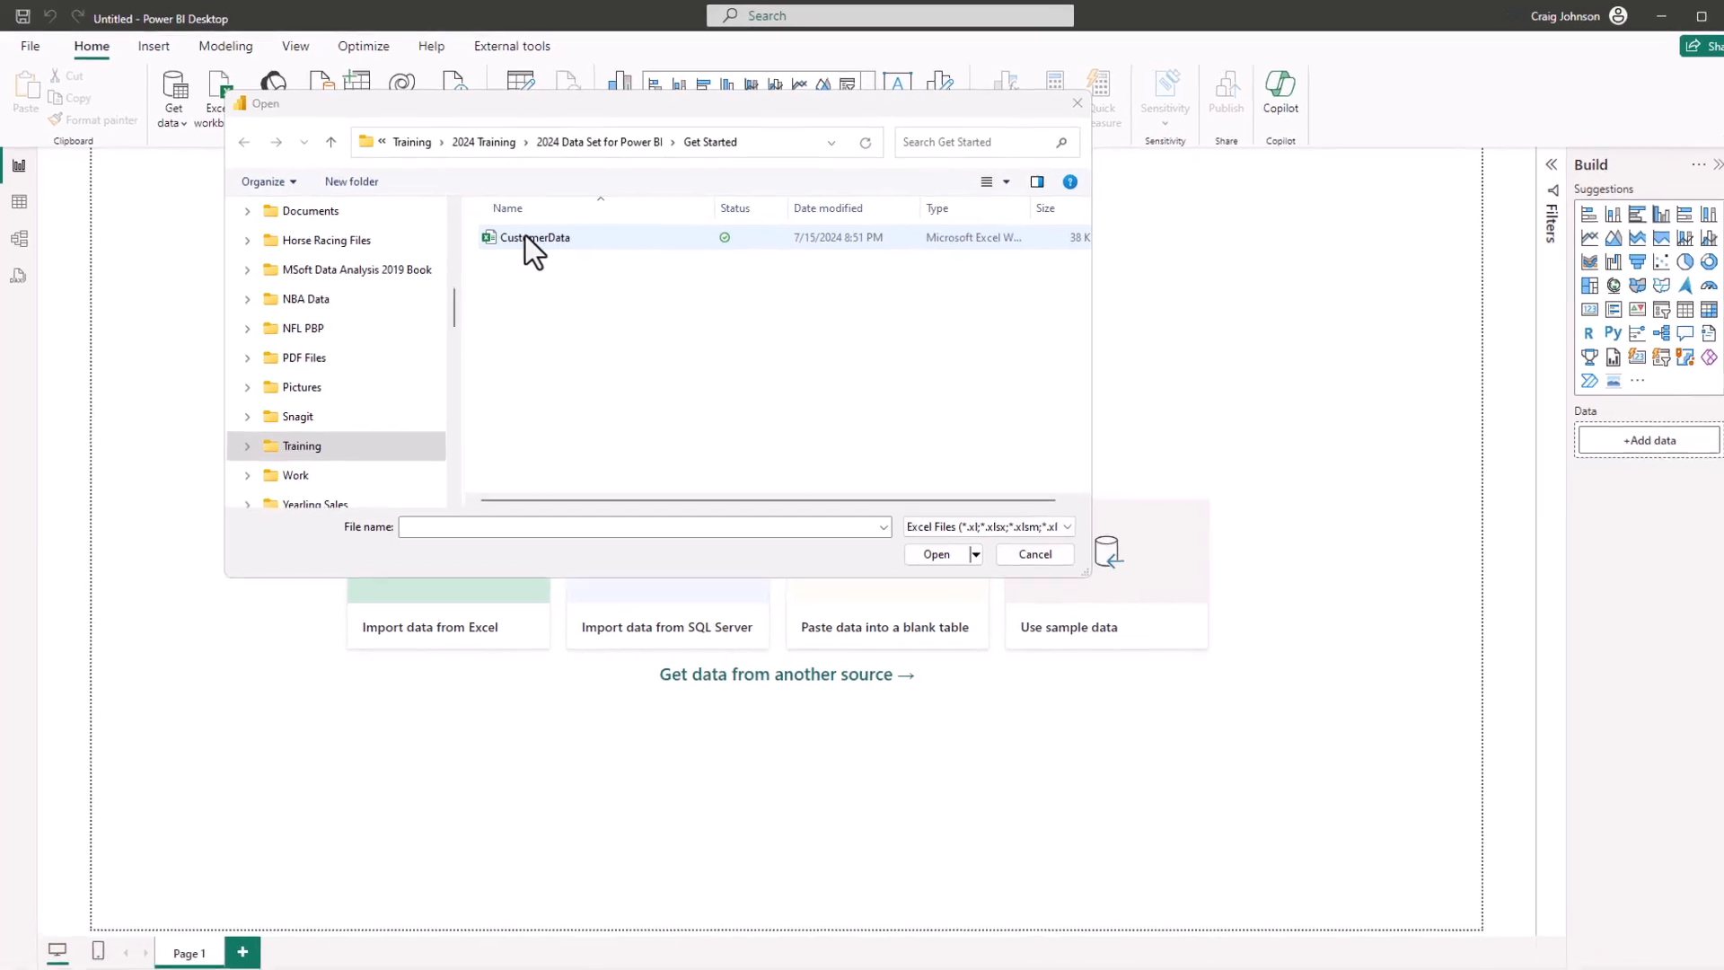
{"action": "left_click", "coordinate": [525, 237]}
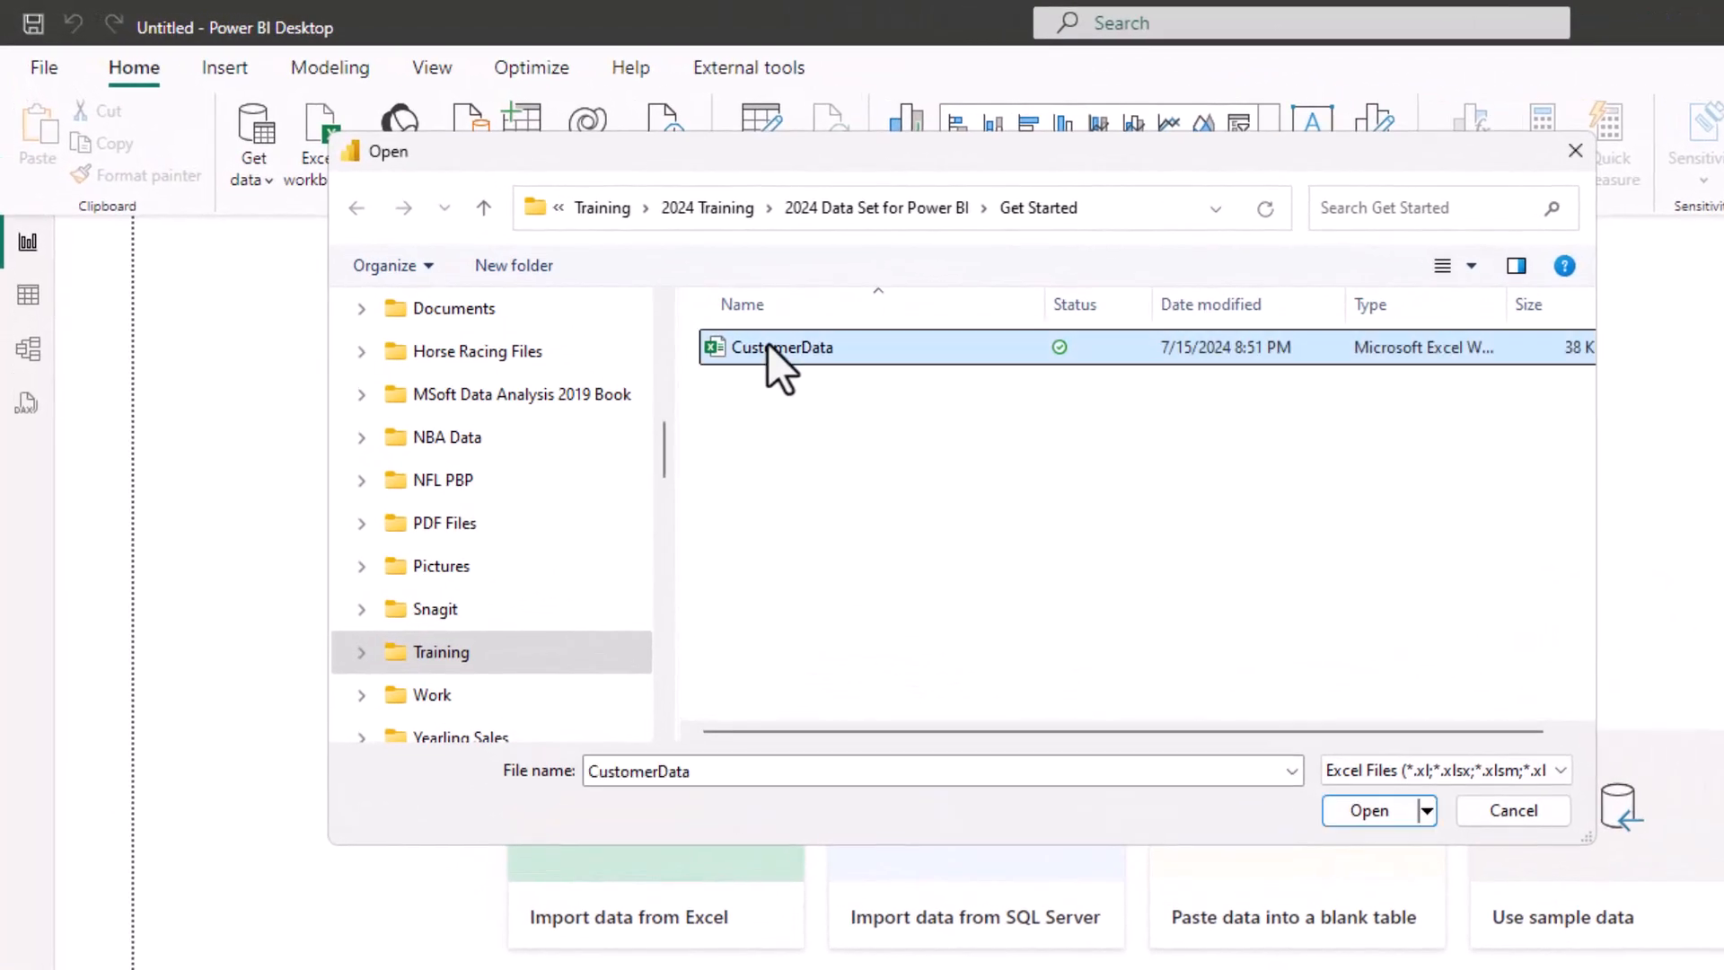
{"action": "left_click", "coordinate": [1350, 811]}
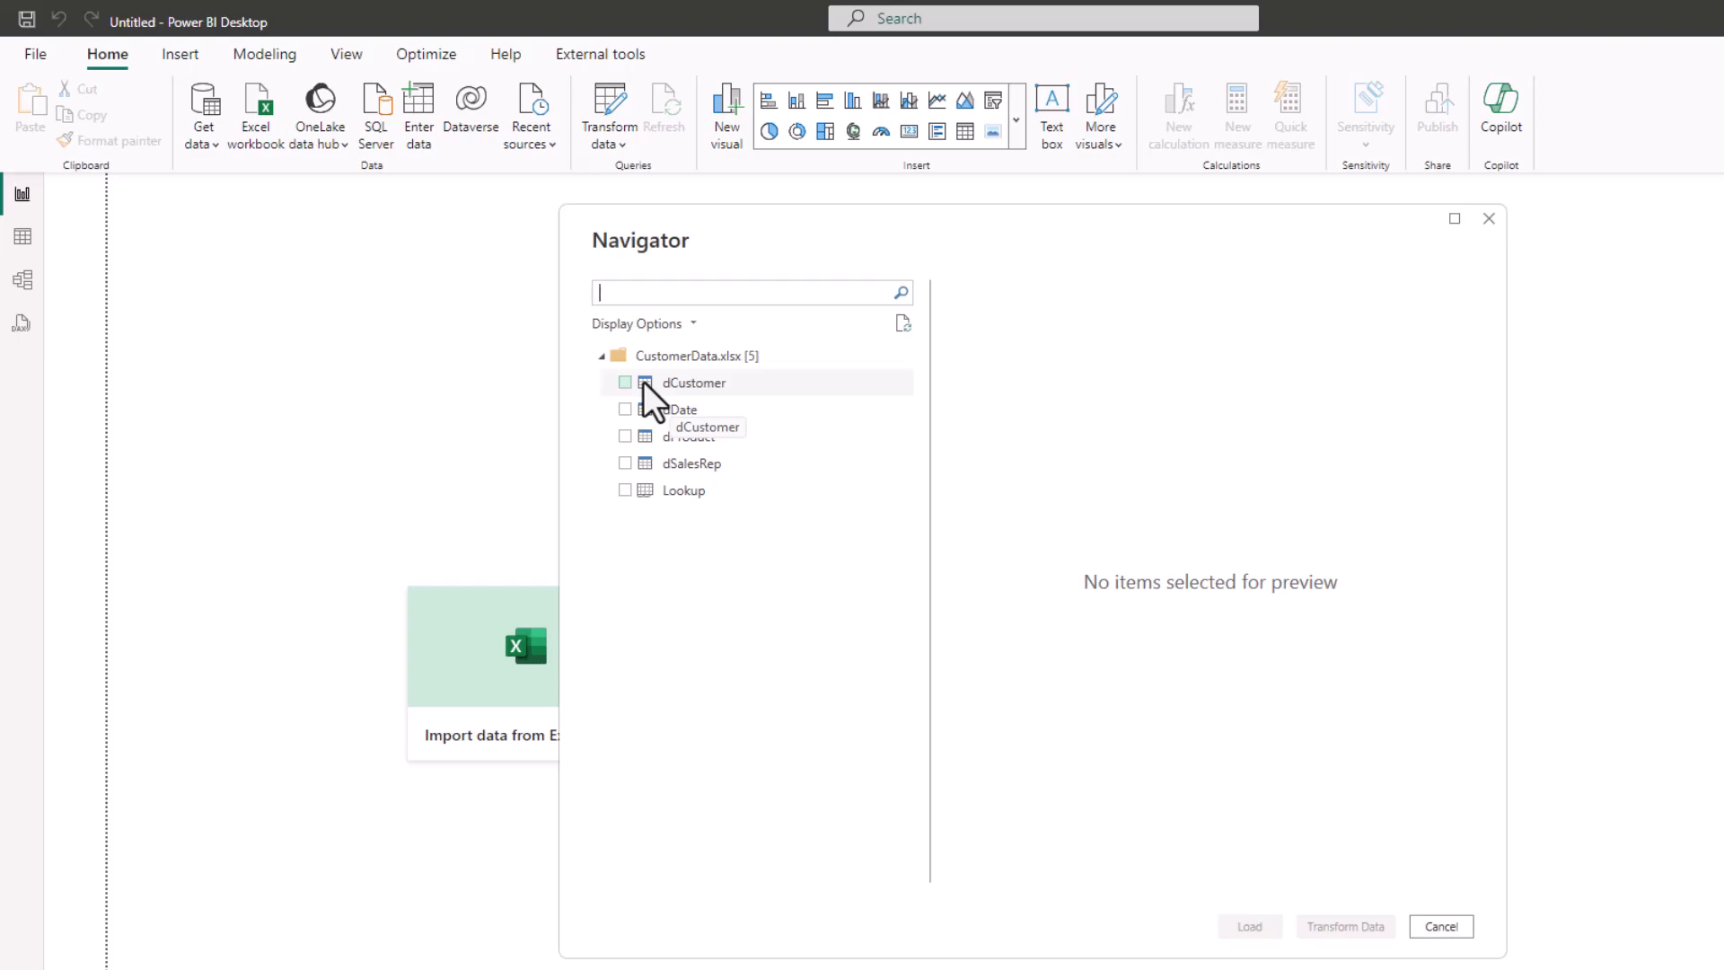
Bring the dCustomer, dDate, dProduct and dSalesRep tables into Power Query for transformation, and check the data of each query
{"action": "left_click", "coordinate": [624, 383]}
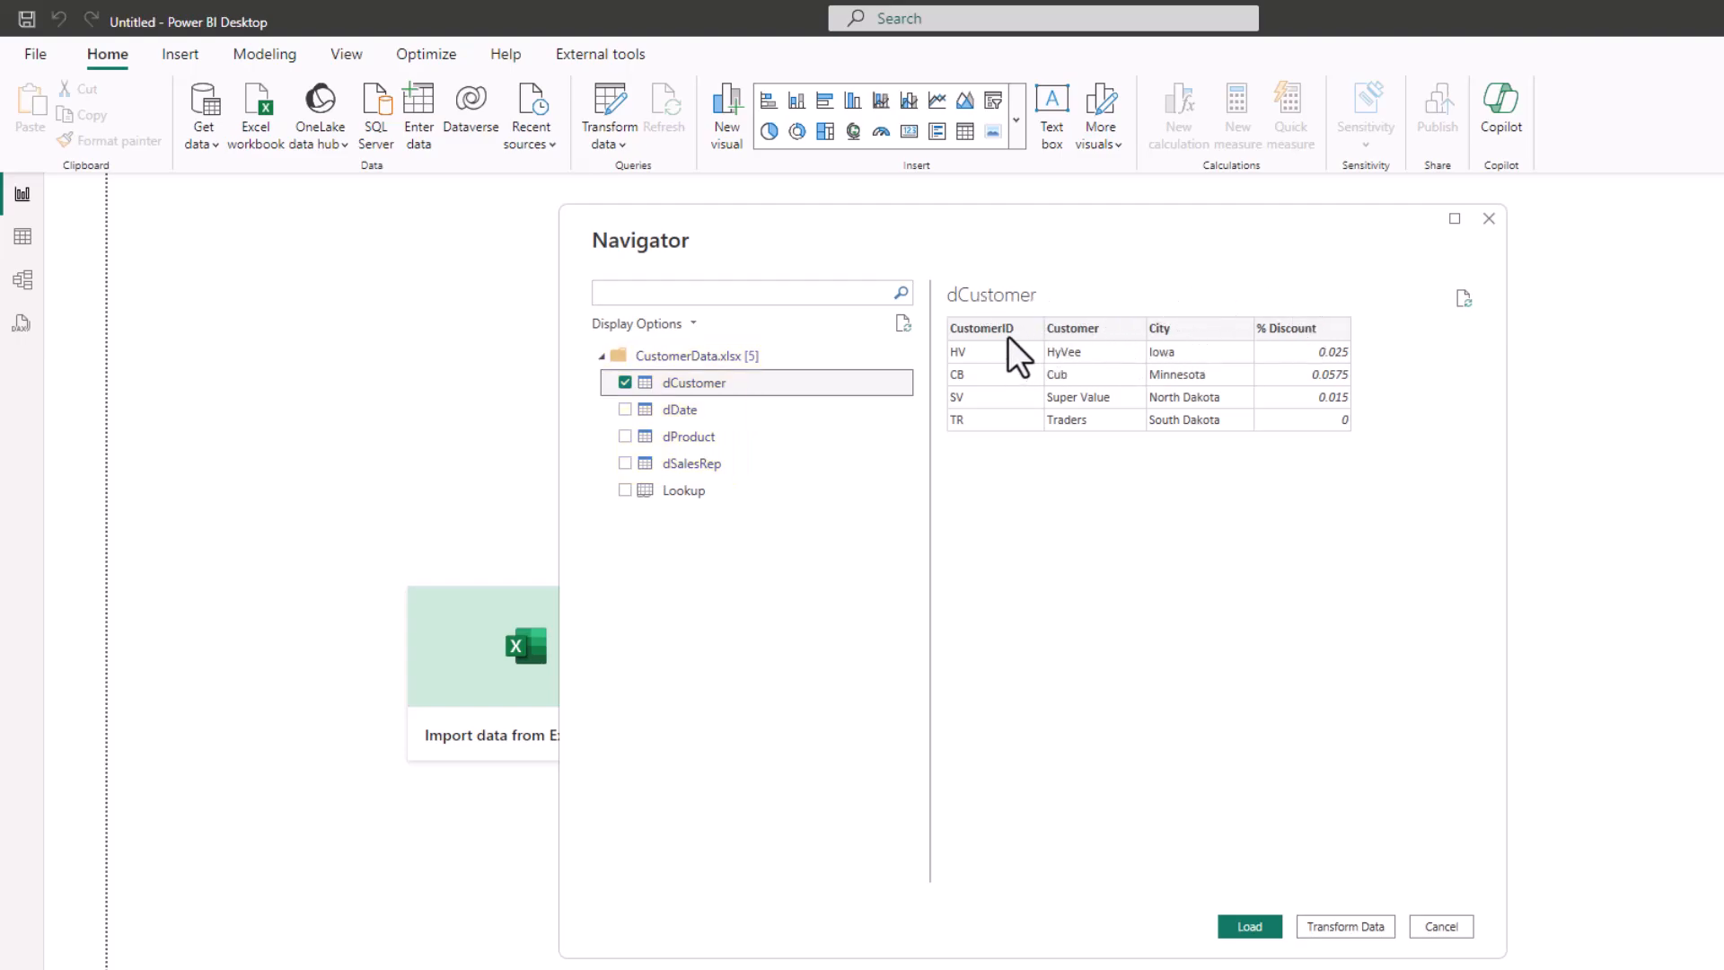
{"action": "left_click", "coordinate": [626, 408]}
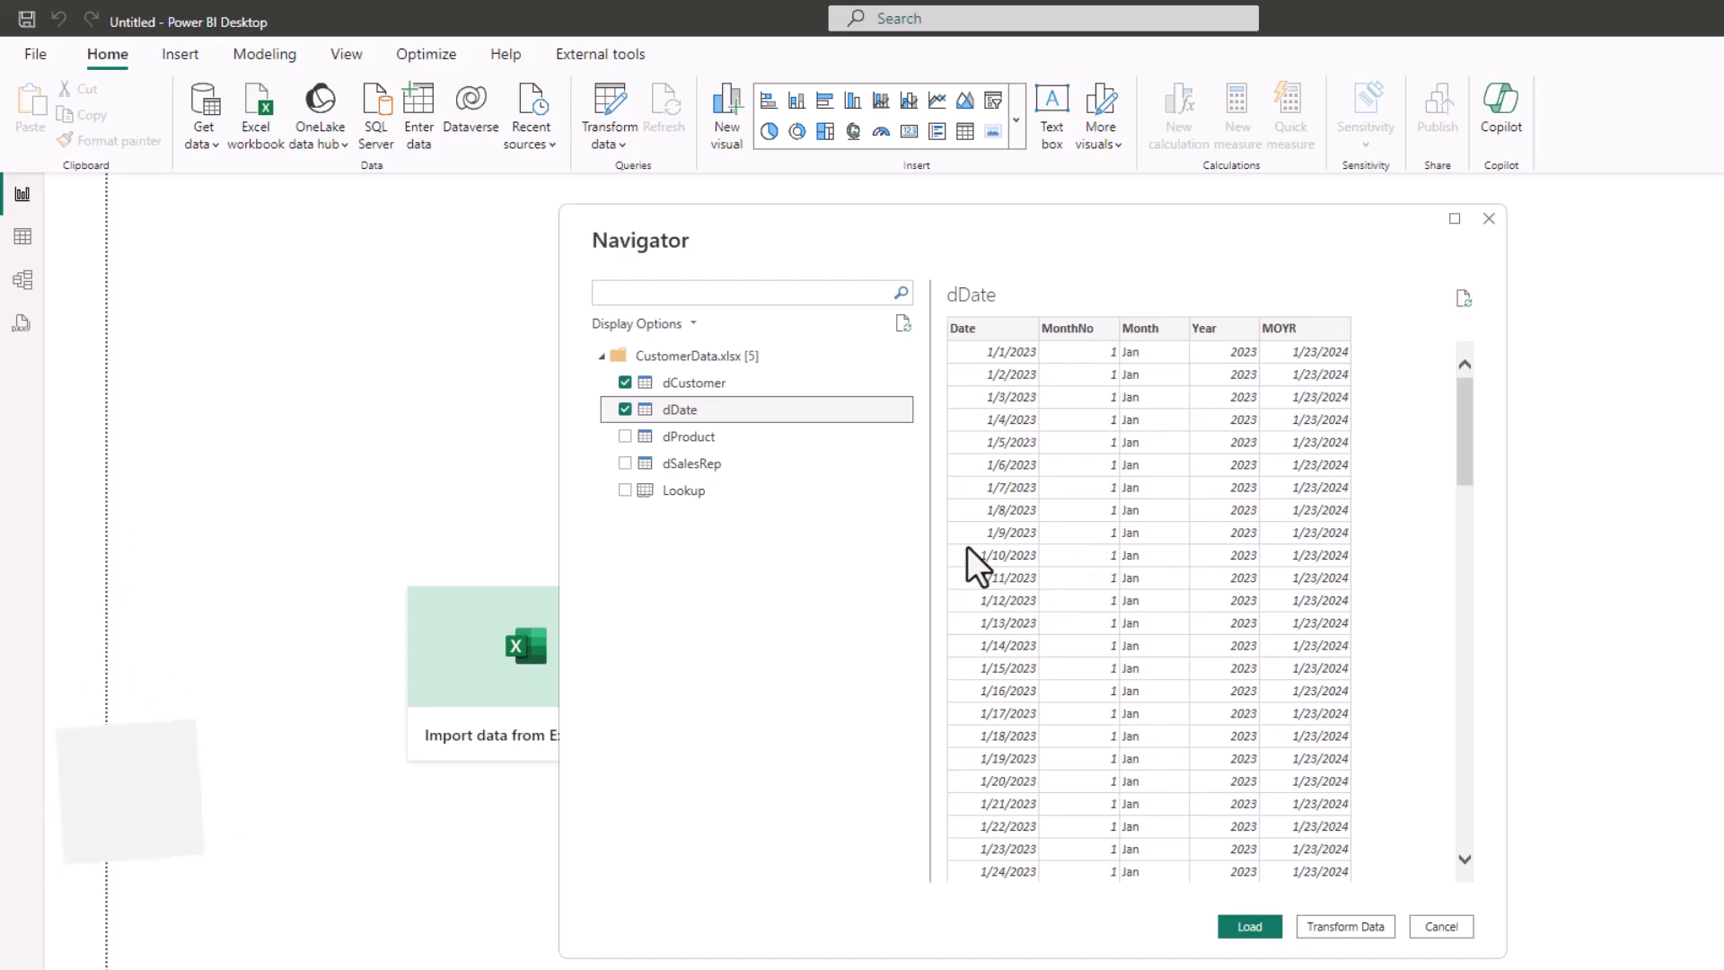
{"action": "left_click", "coordinate": [624, 436]}
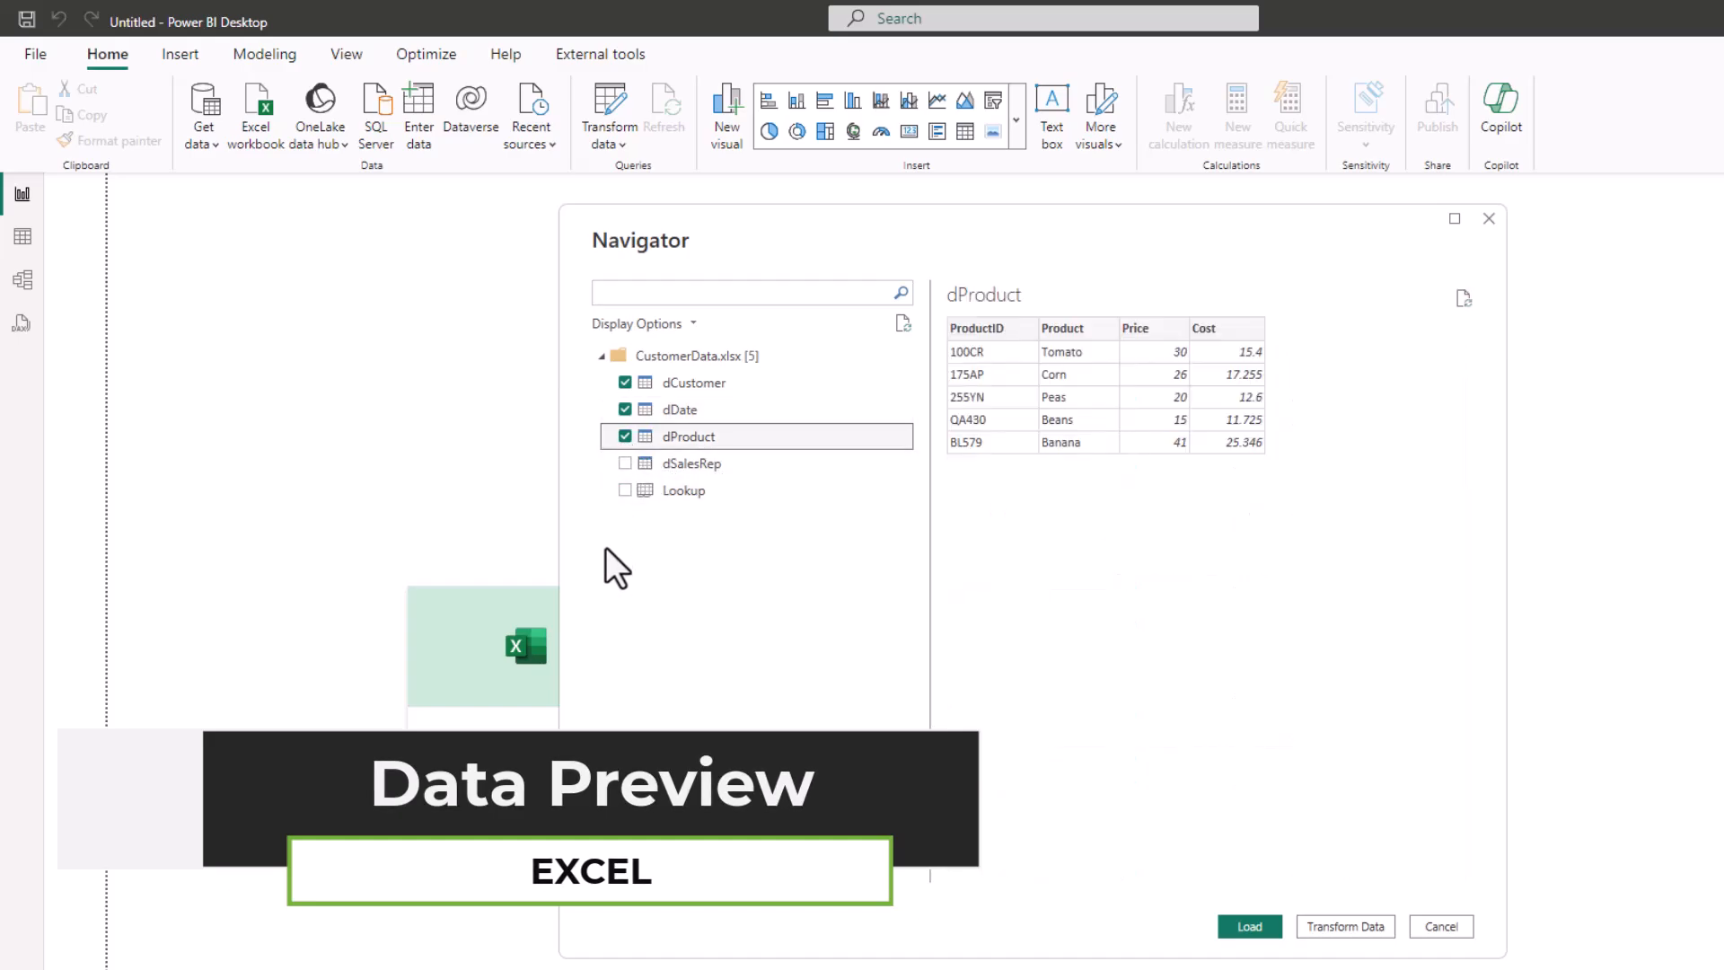
{"action": "left_click", "coordinate": [623, 463]}
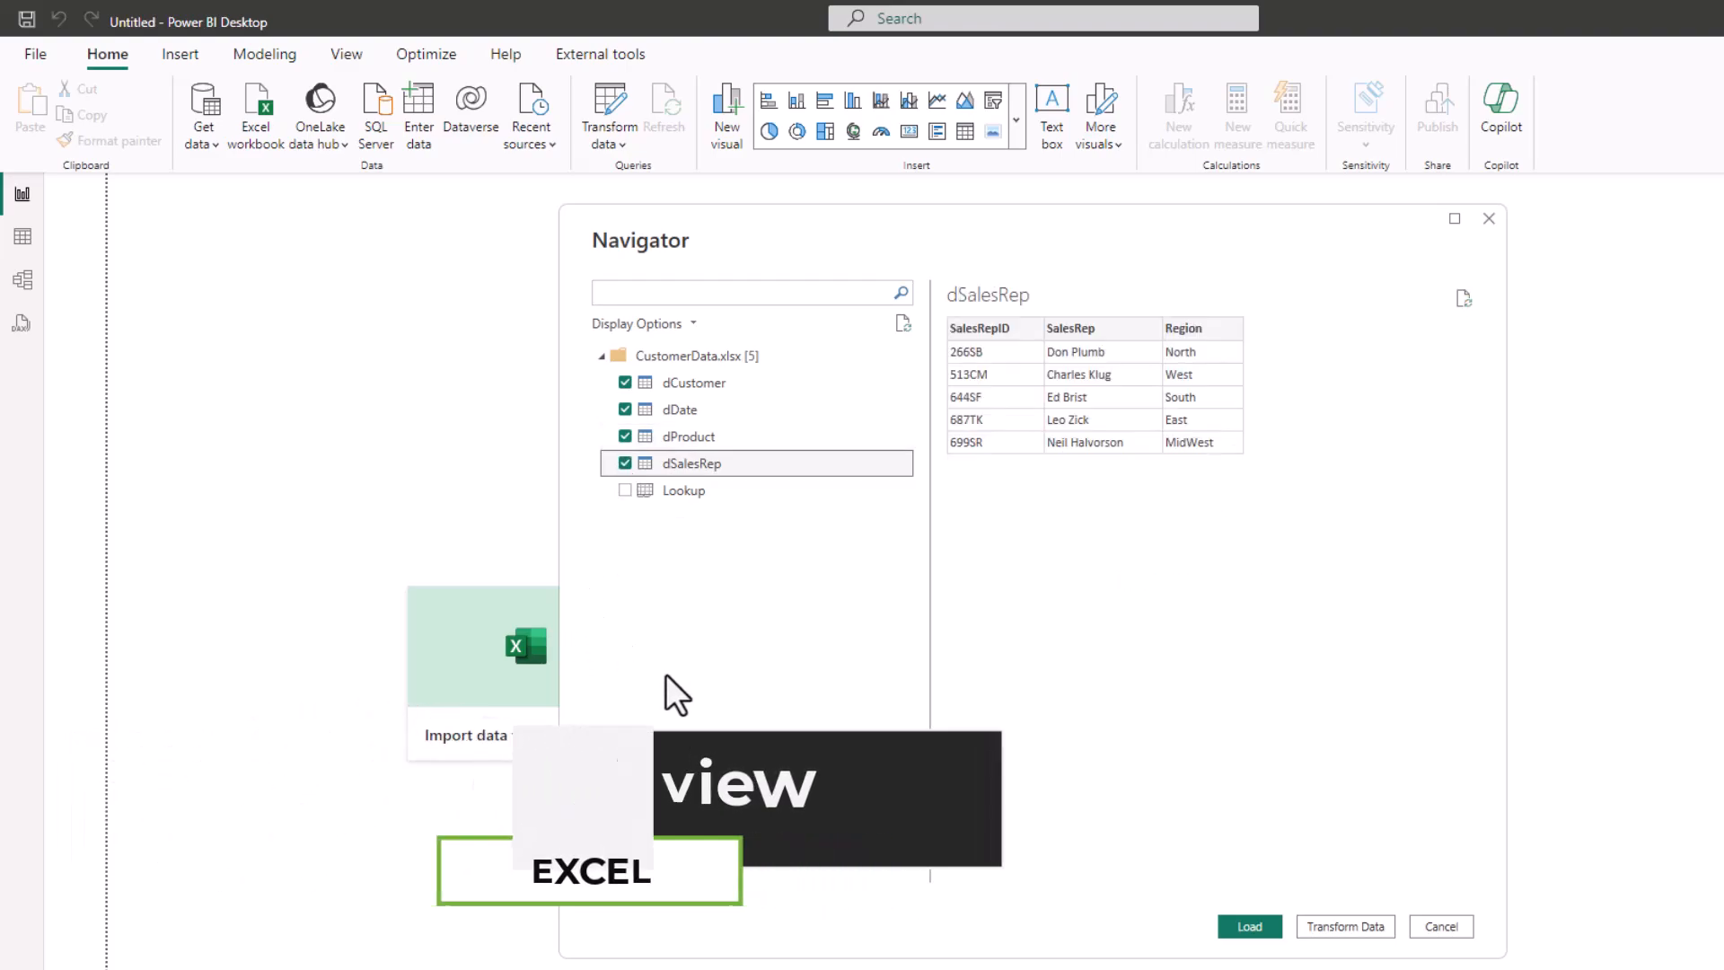
{"action": "left_click", "coordinate": [1327, 925]}
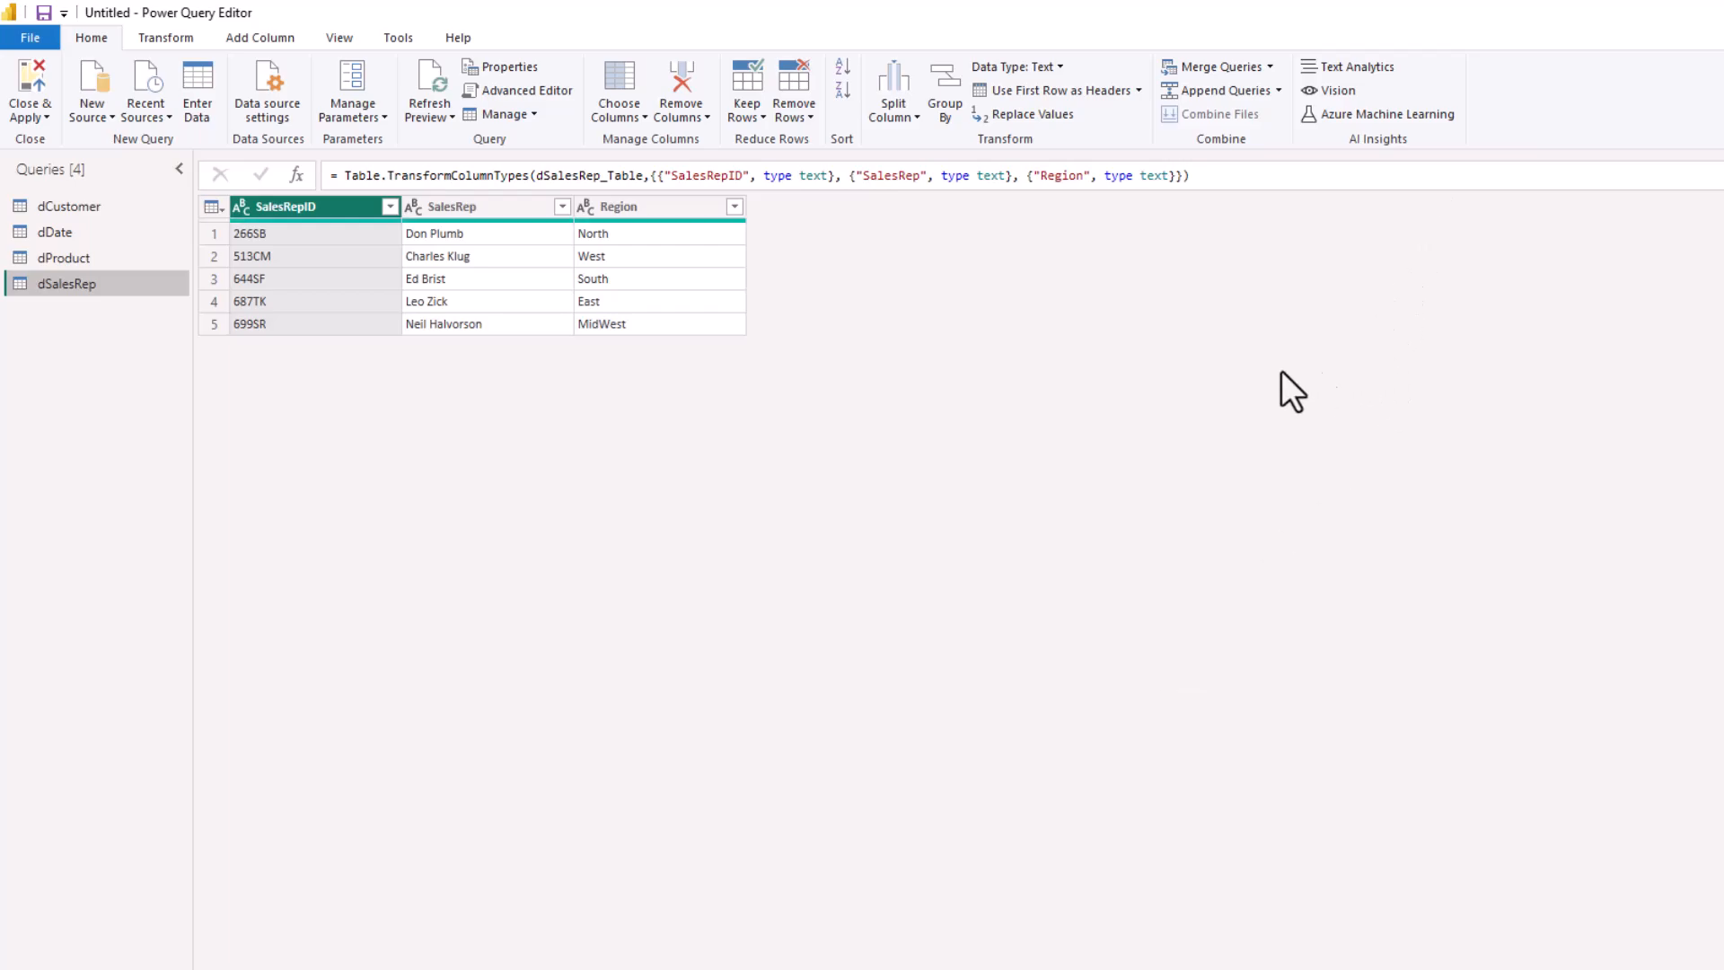
{"action": "left_click", "coordinate": [85, 205]}
{"action": "left_click", "coordinate": [61, 232]}
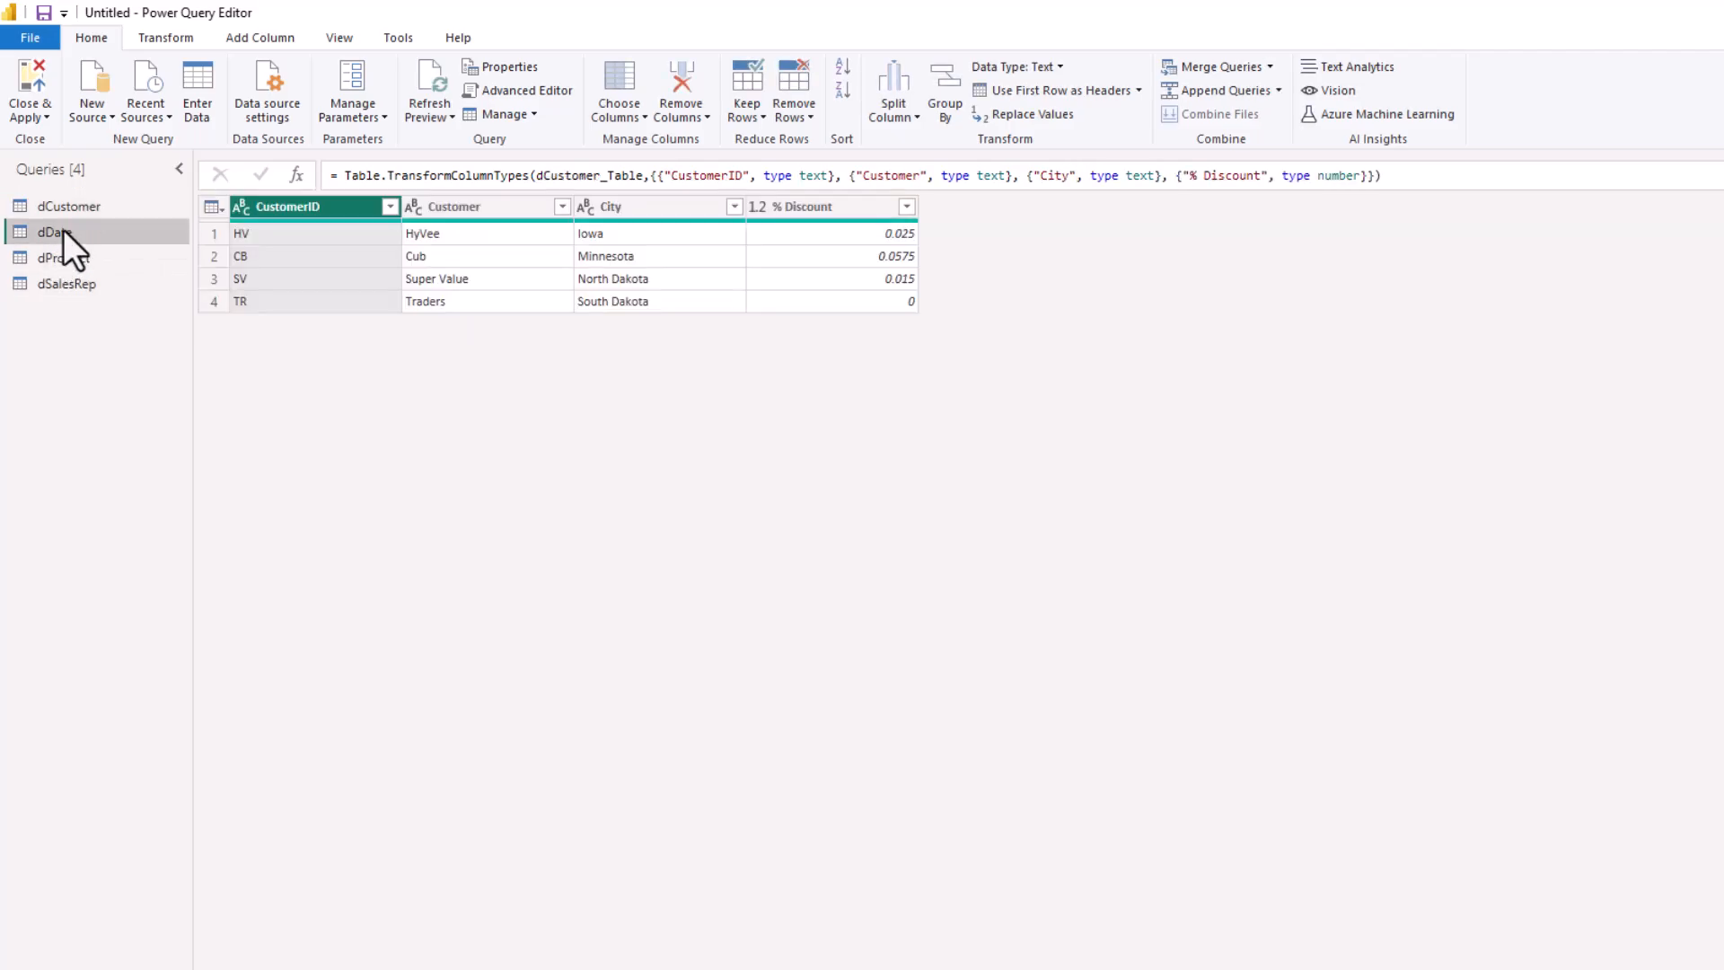
{"action": "left_click", "coordinate": [66, 256]}
{"action": "left_click", "coordinate": [62, 283]}
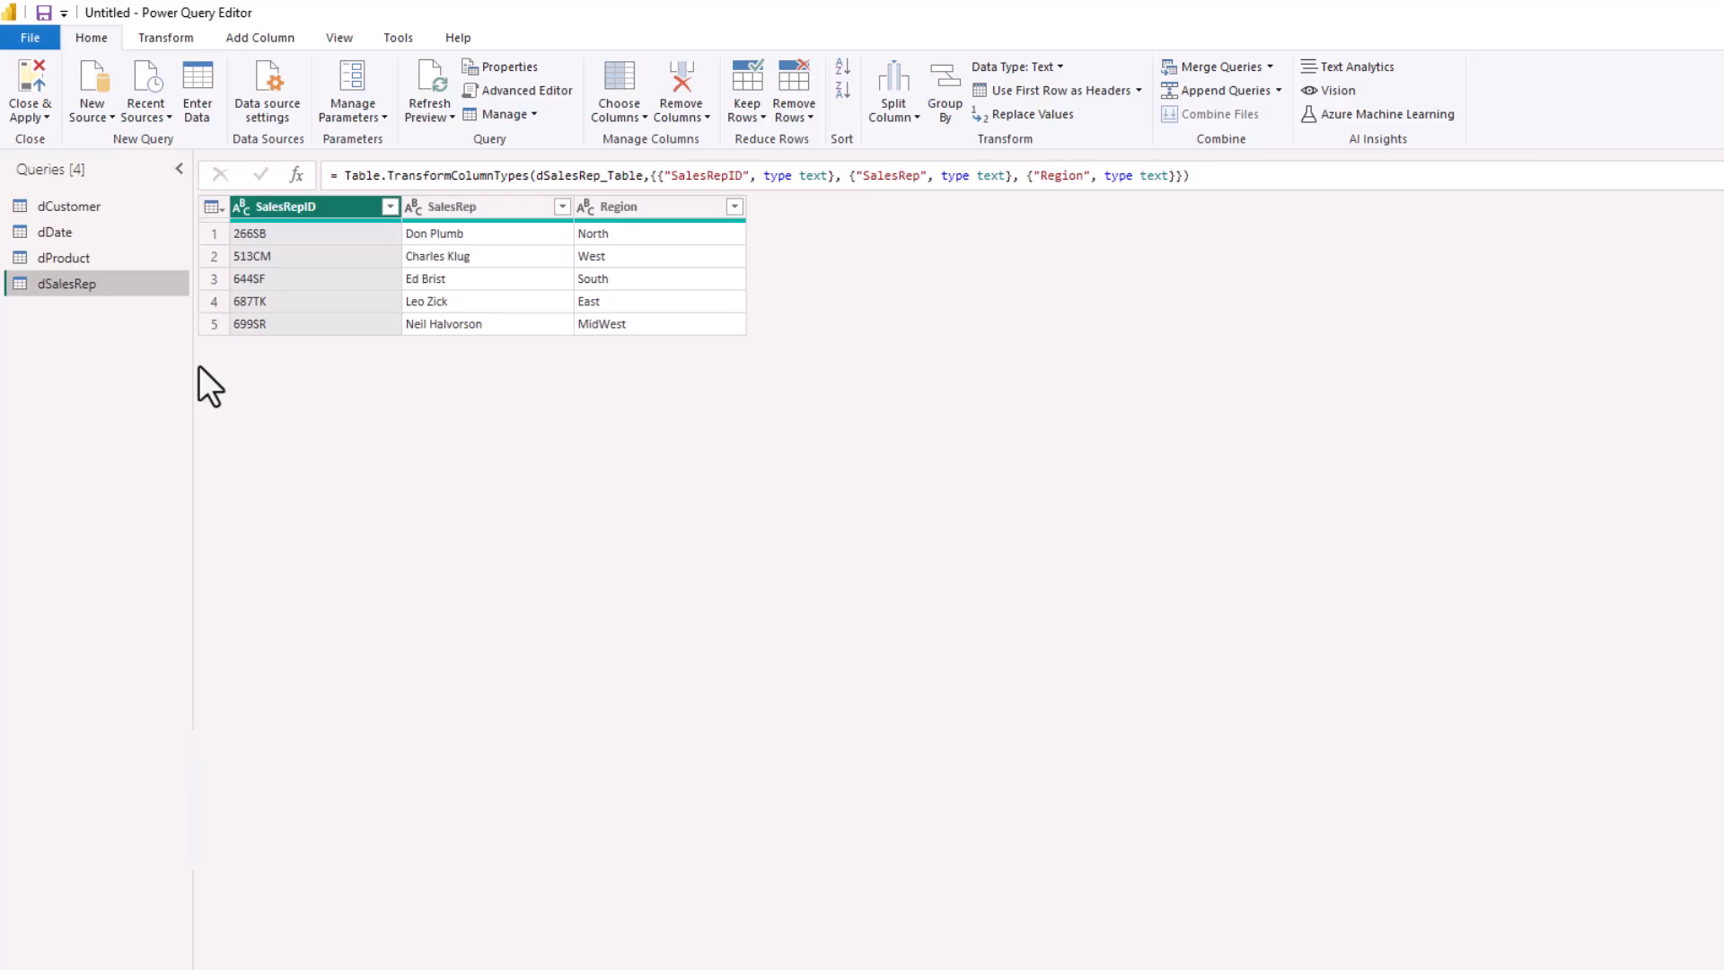
Add the Sales CSV file as a new comma-delimited source, and close the query editor applying all queries to the report
{"action": "left_click", "coordinate": [90, 106]}
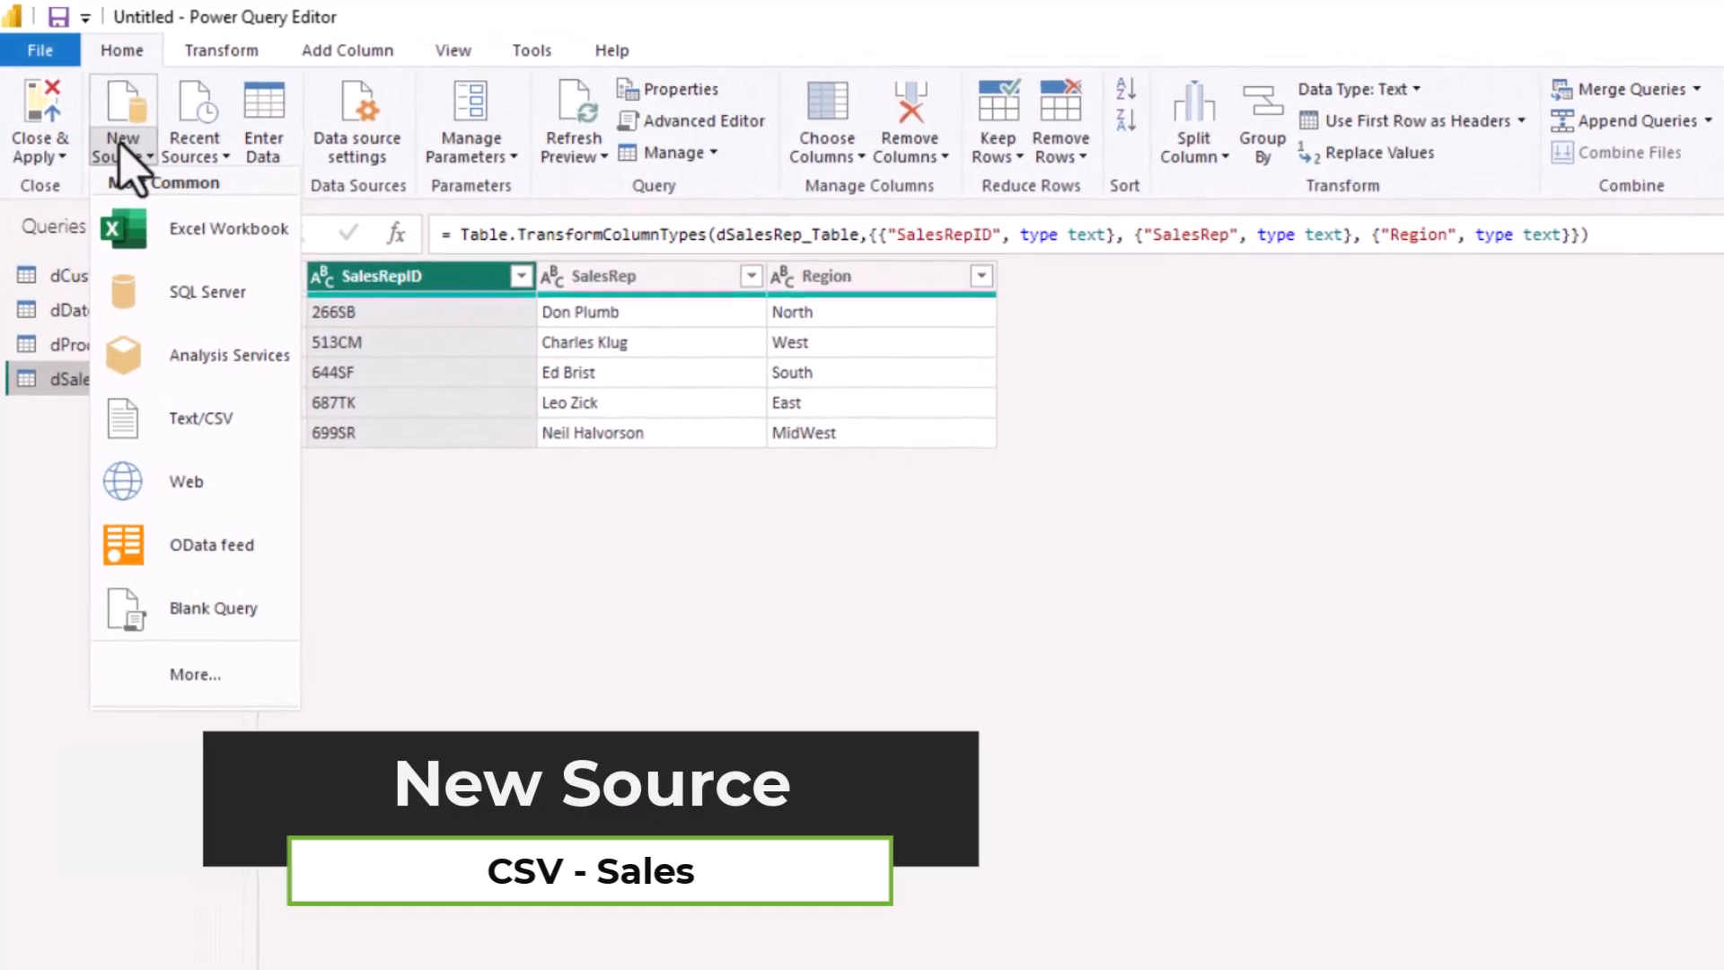
{"action": "left_click", "coordinate": [189, 420]}
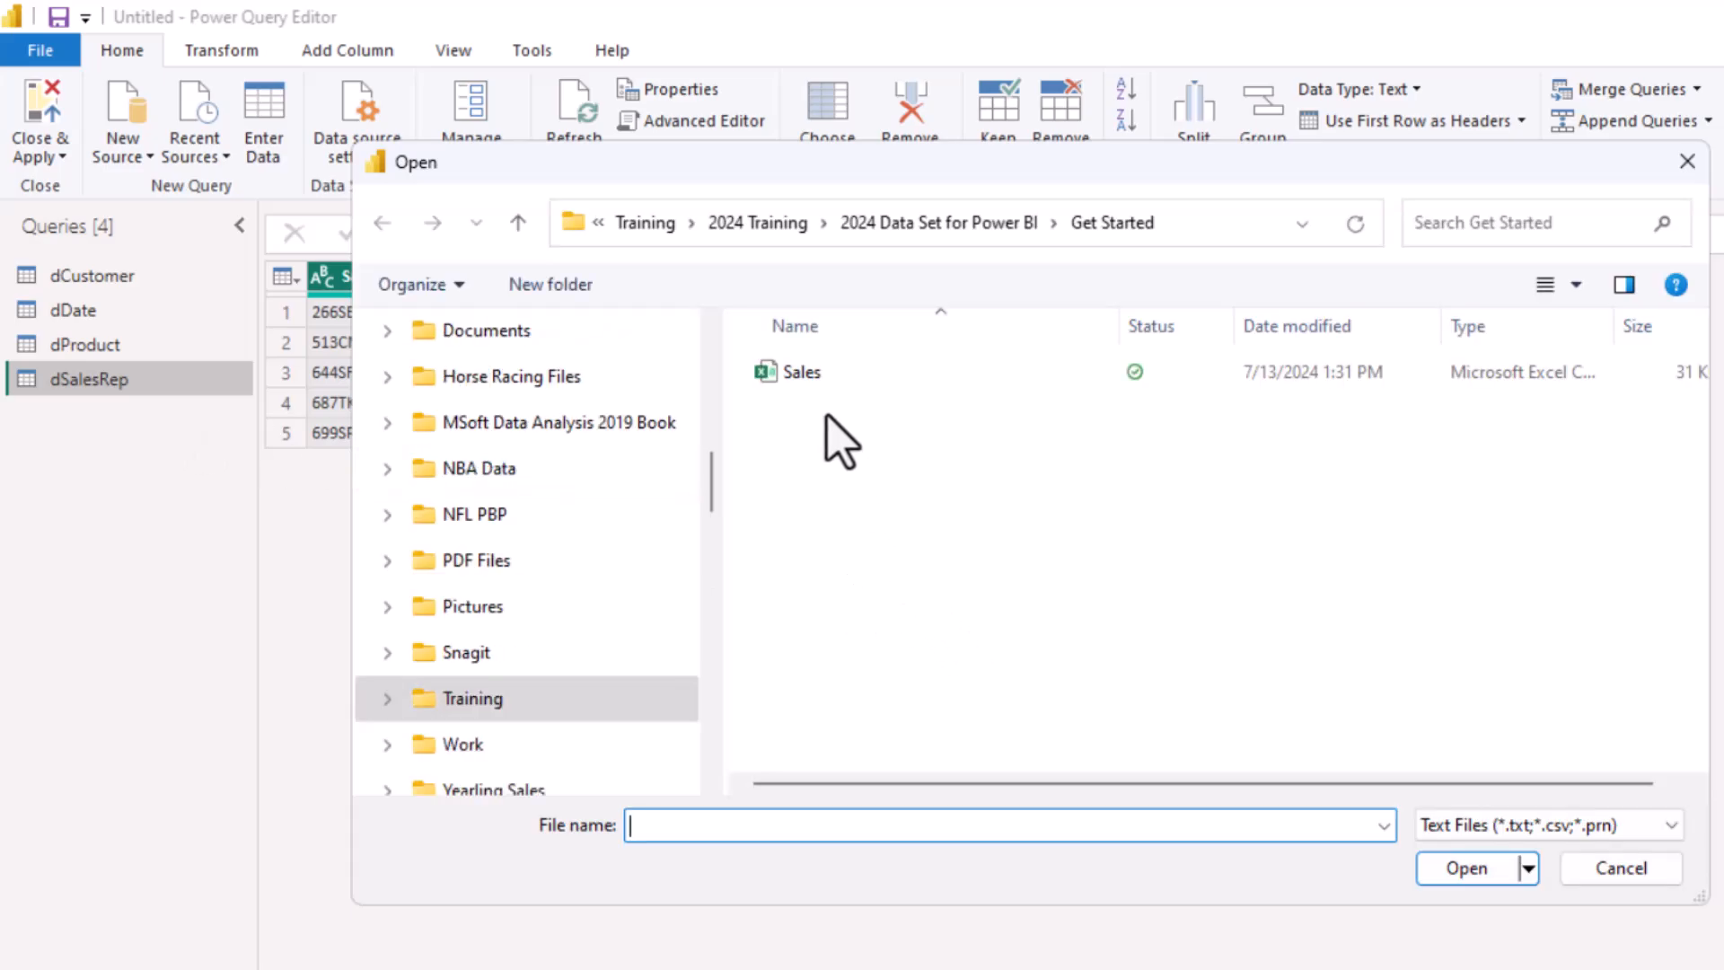
{"action": "left_click", "coordinate": [804, 373]}
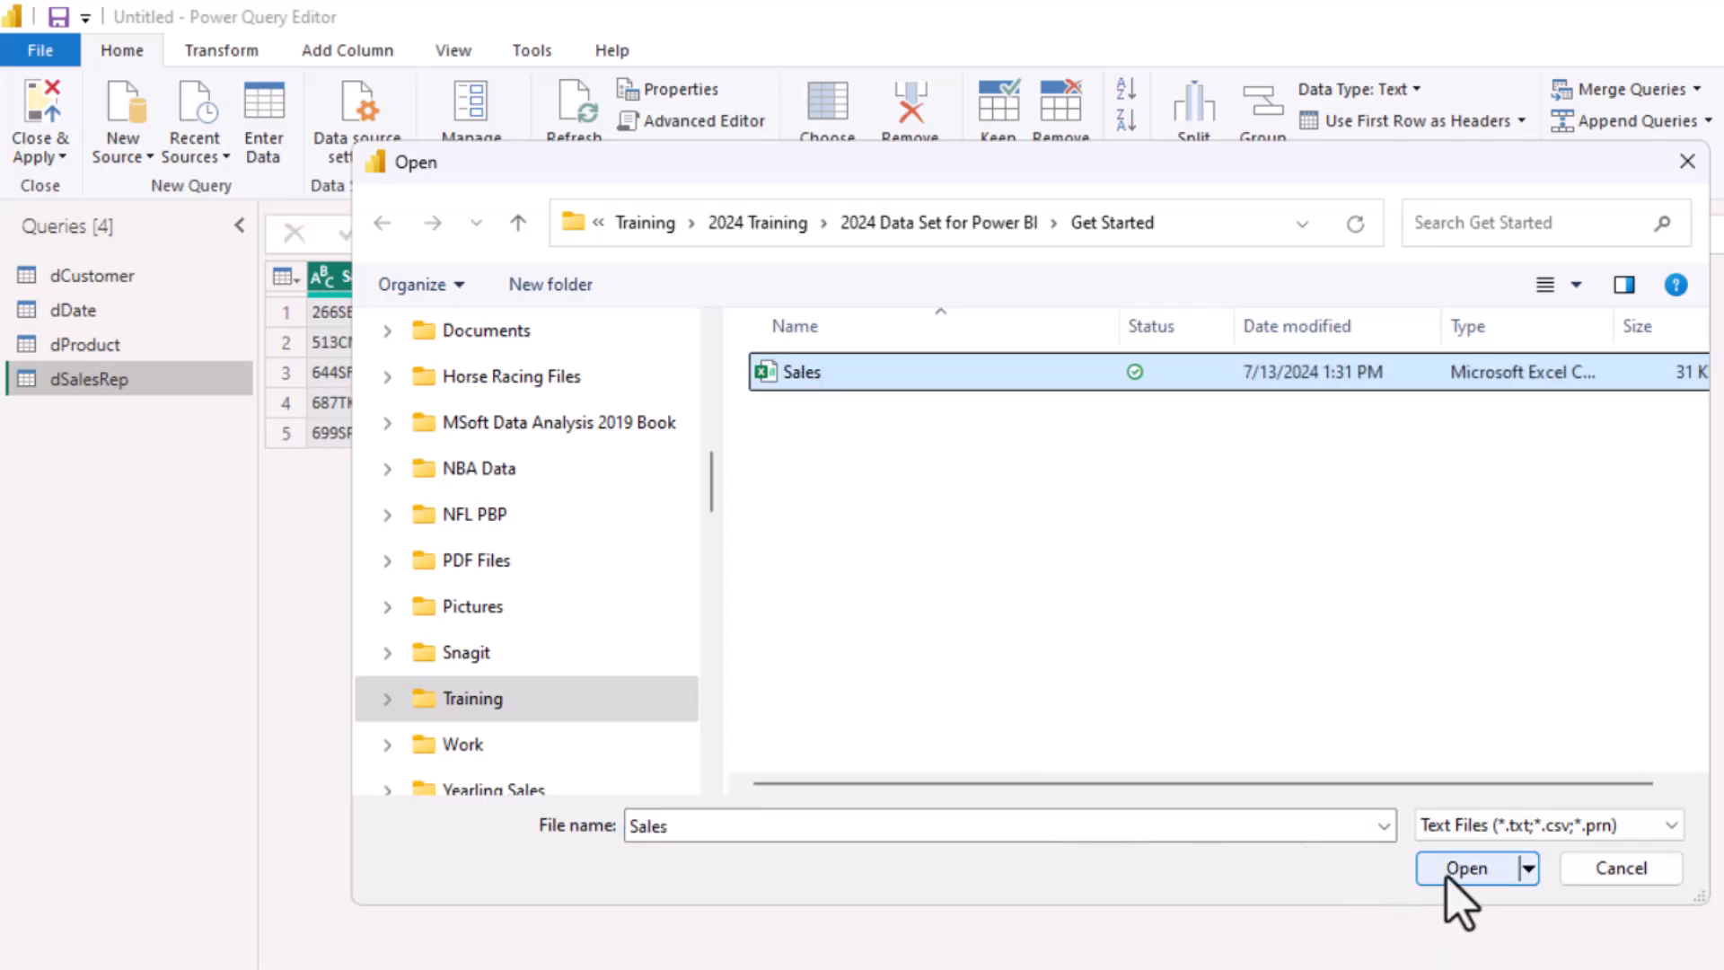
{"action": "left_click", "coordinate": [1448, 876]}
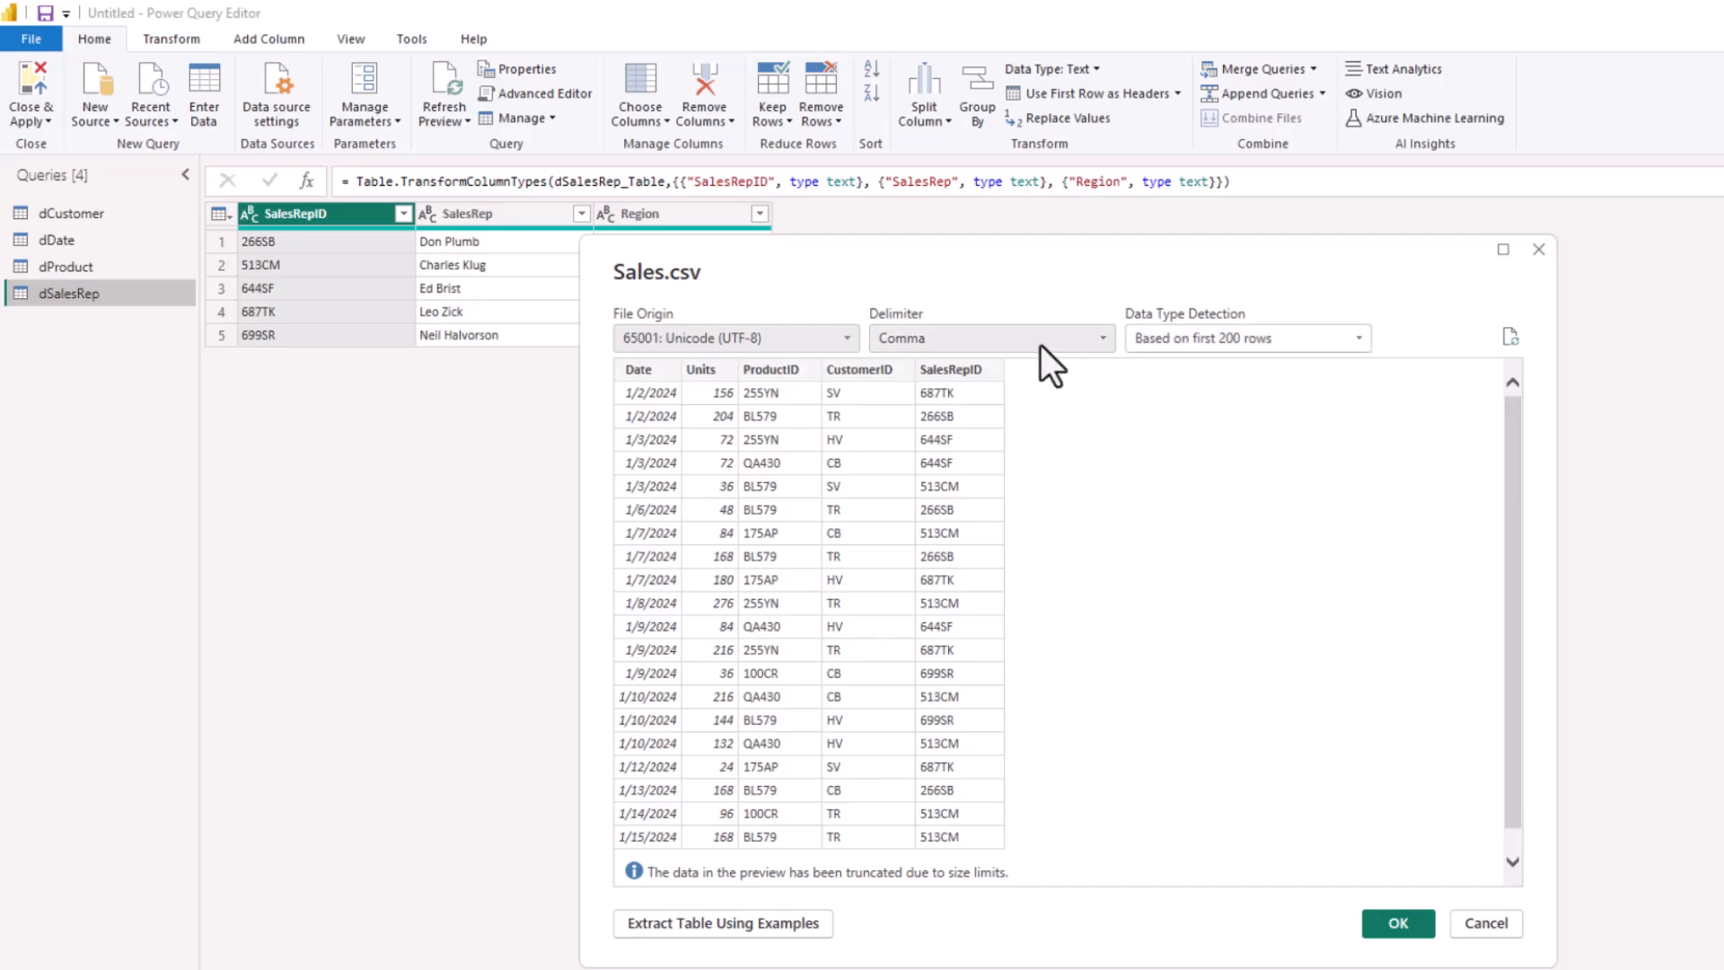
{"action": "left_click", "coordinate": [1398, 925]}
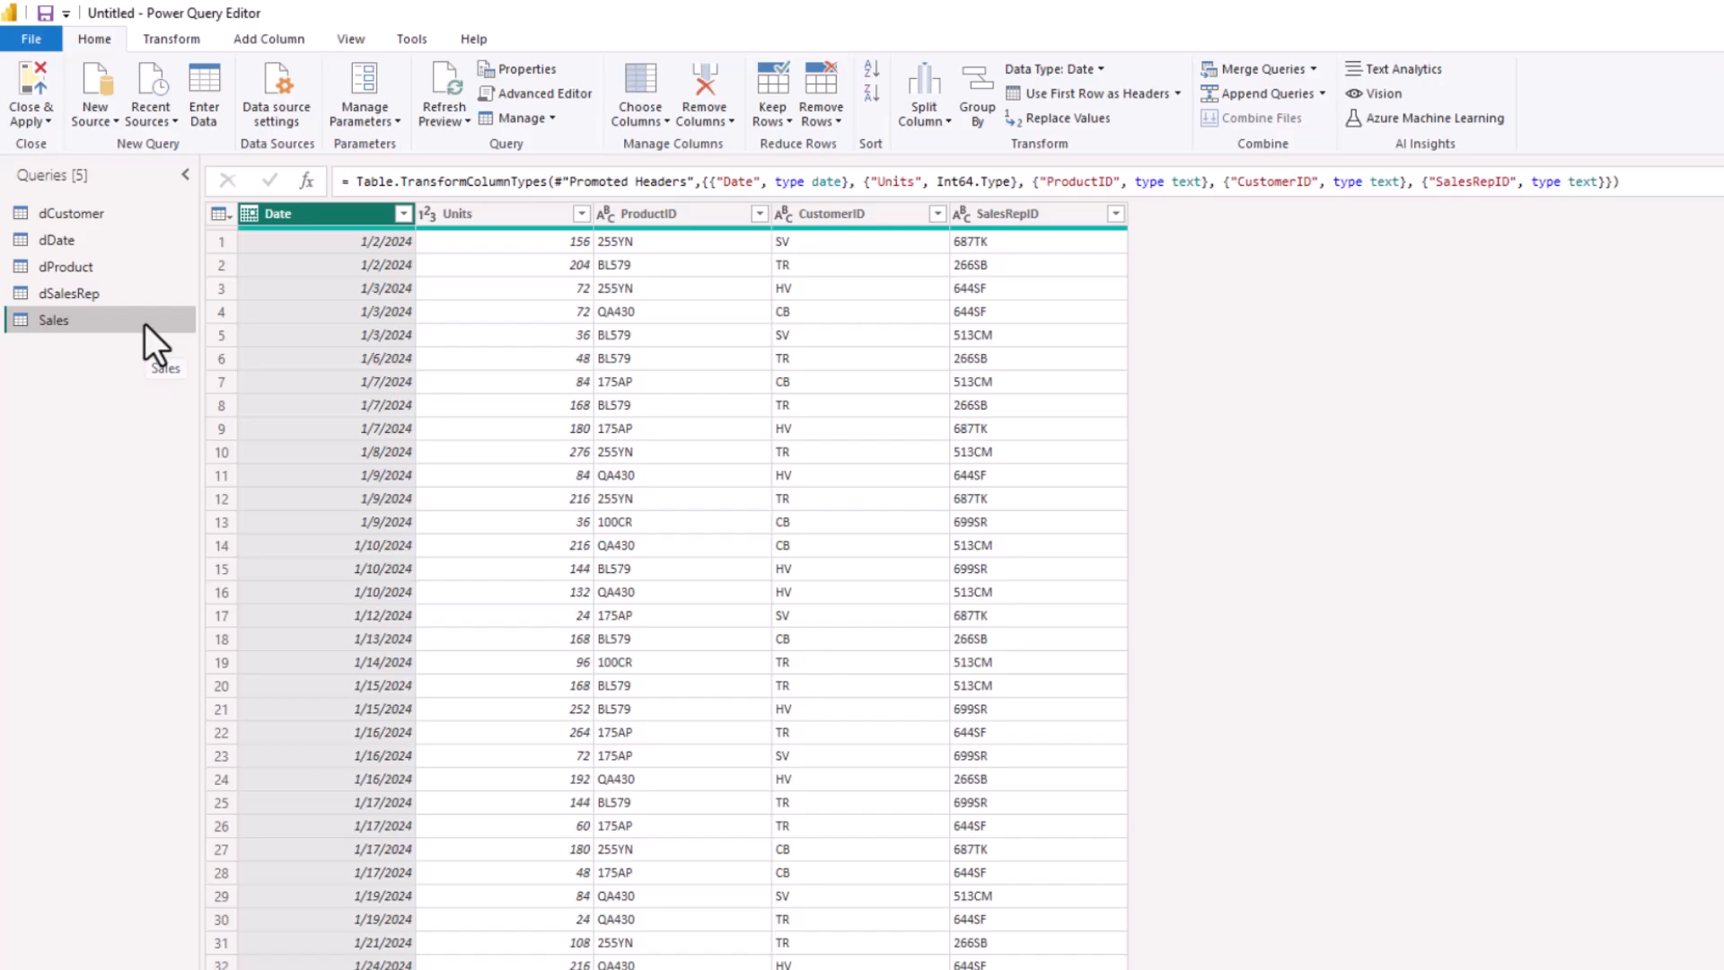
{"action": "left_click", "coordinate": [25, 113]}
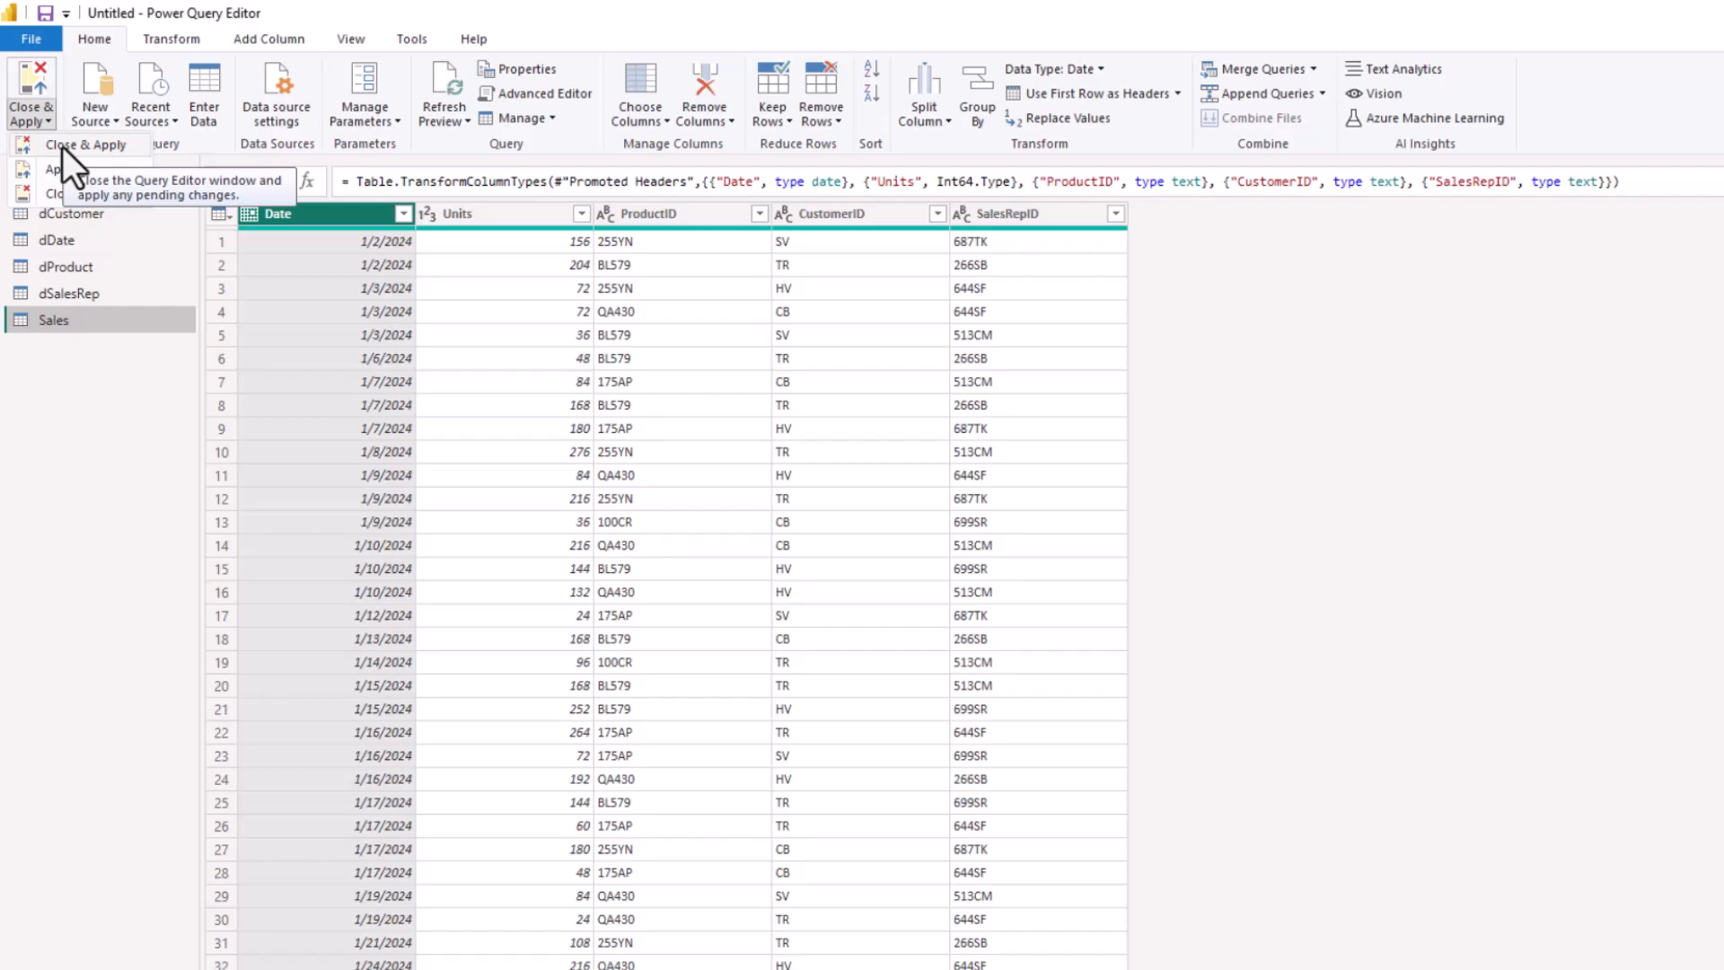
{"action": "left_click", "coordinate": [62, 145]}
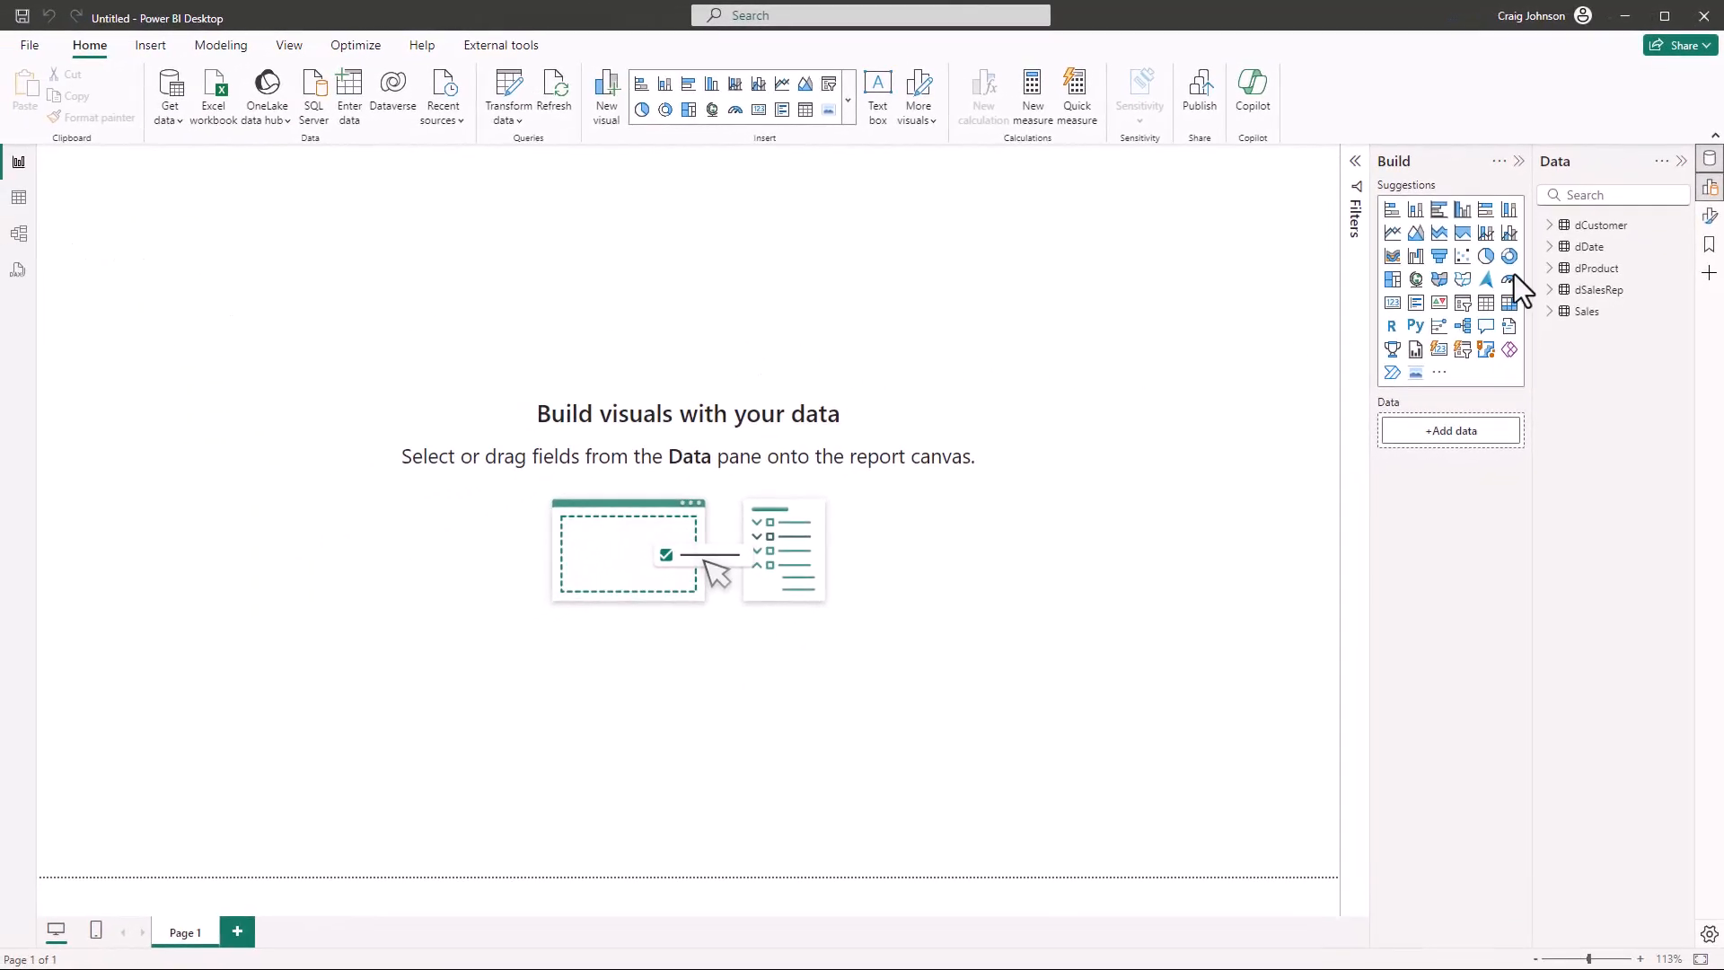
Review the rows of the Sales table in the Table view, and switch to the Model view
{"action": "left_click", "coordinate": [1600, 229]}
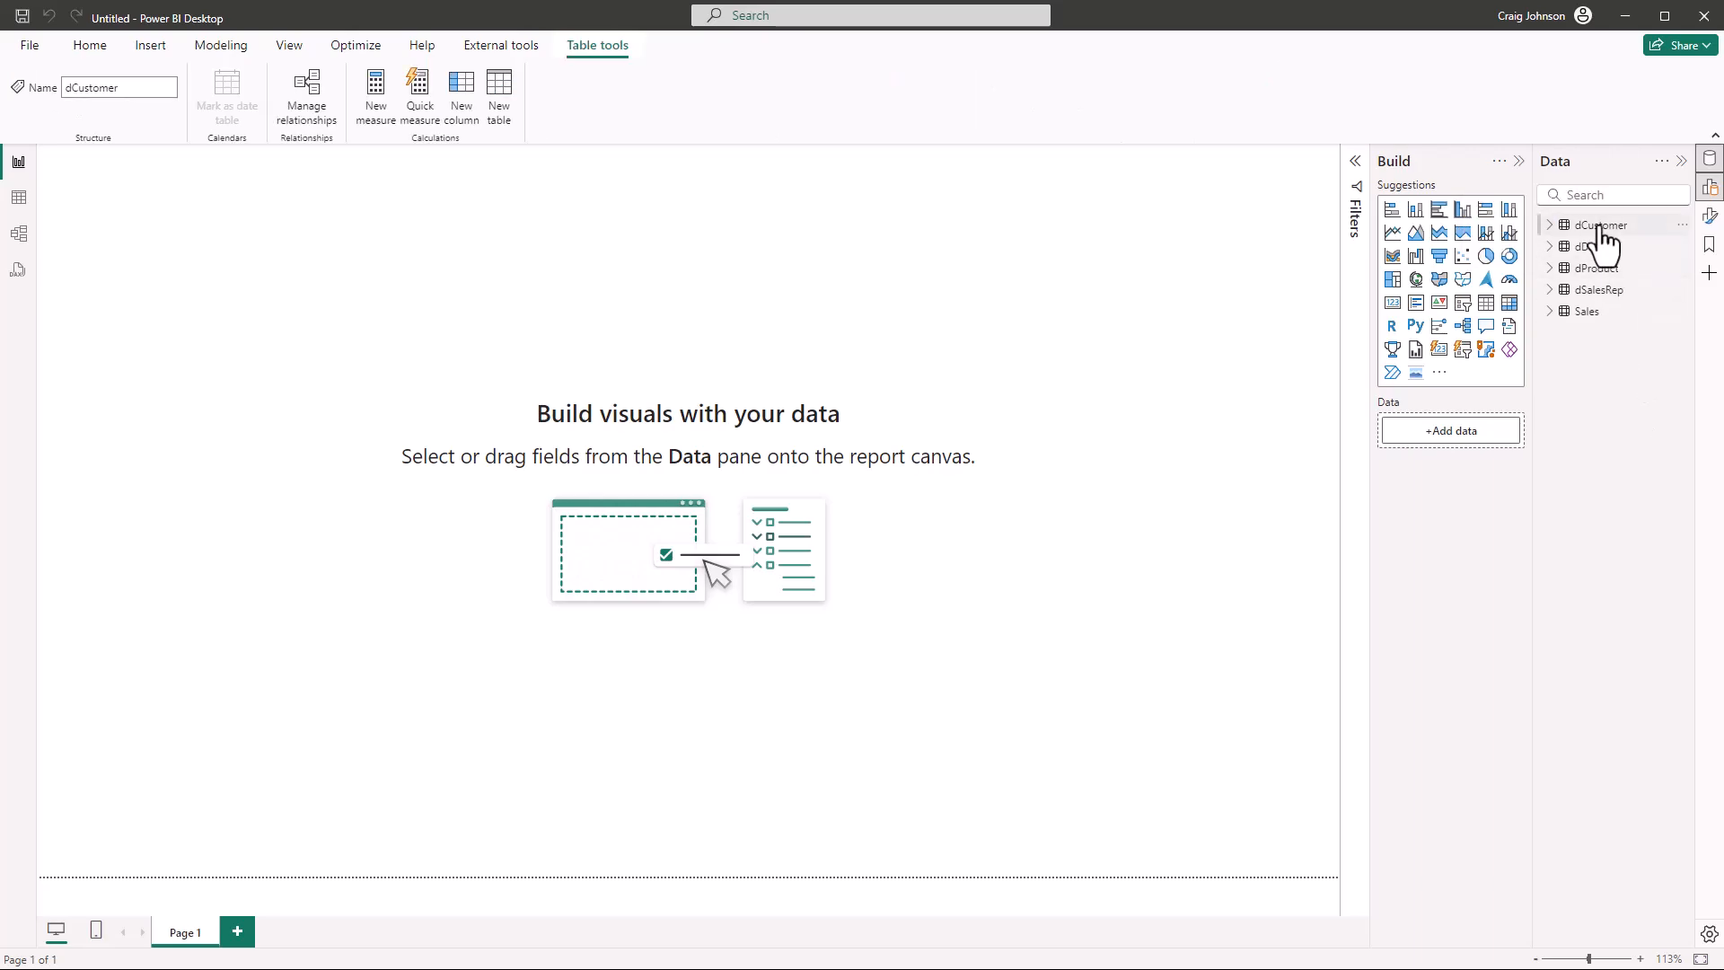
{"action": "left_click", "coordinate": [19, 200]}
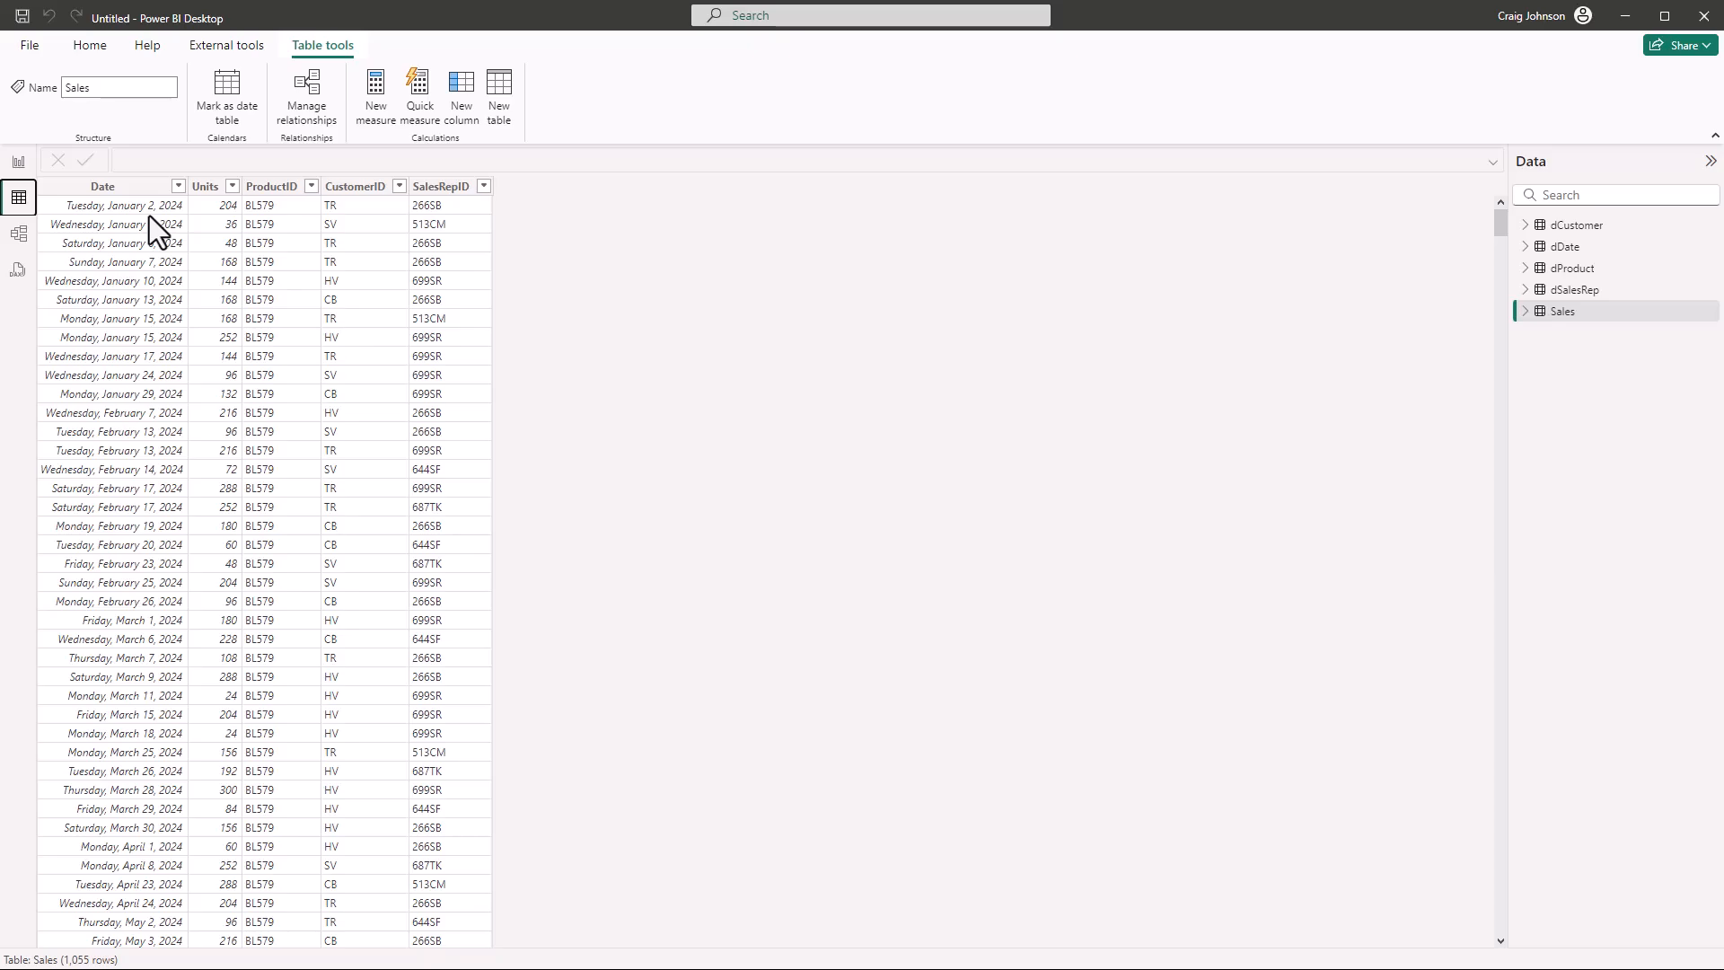
{"action": "left_click", "coordinate": [19, 235]}
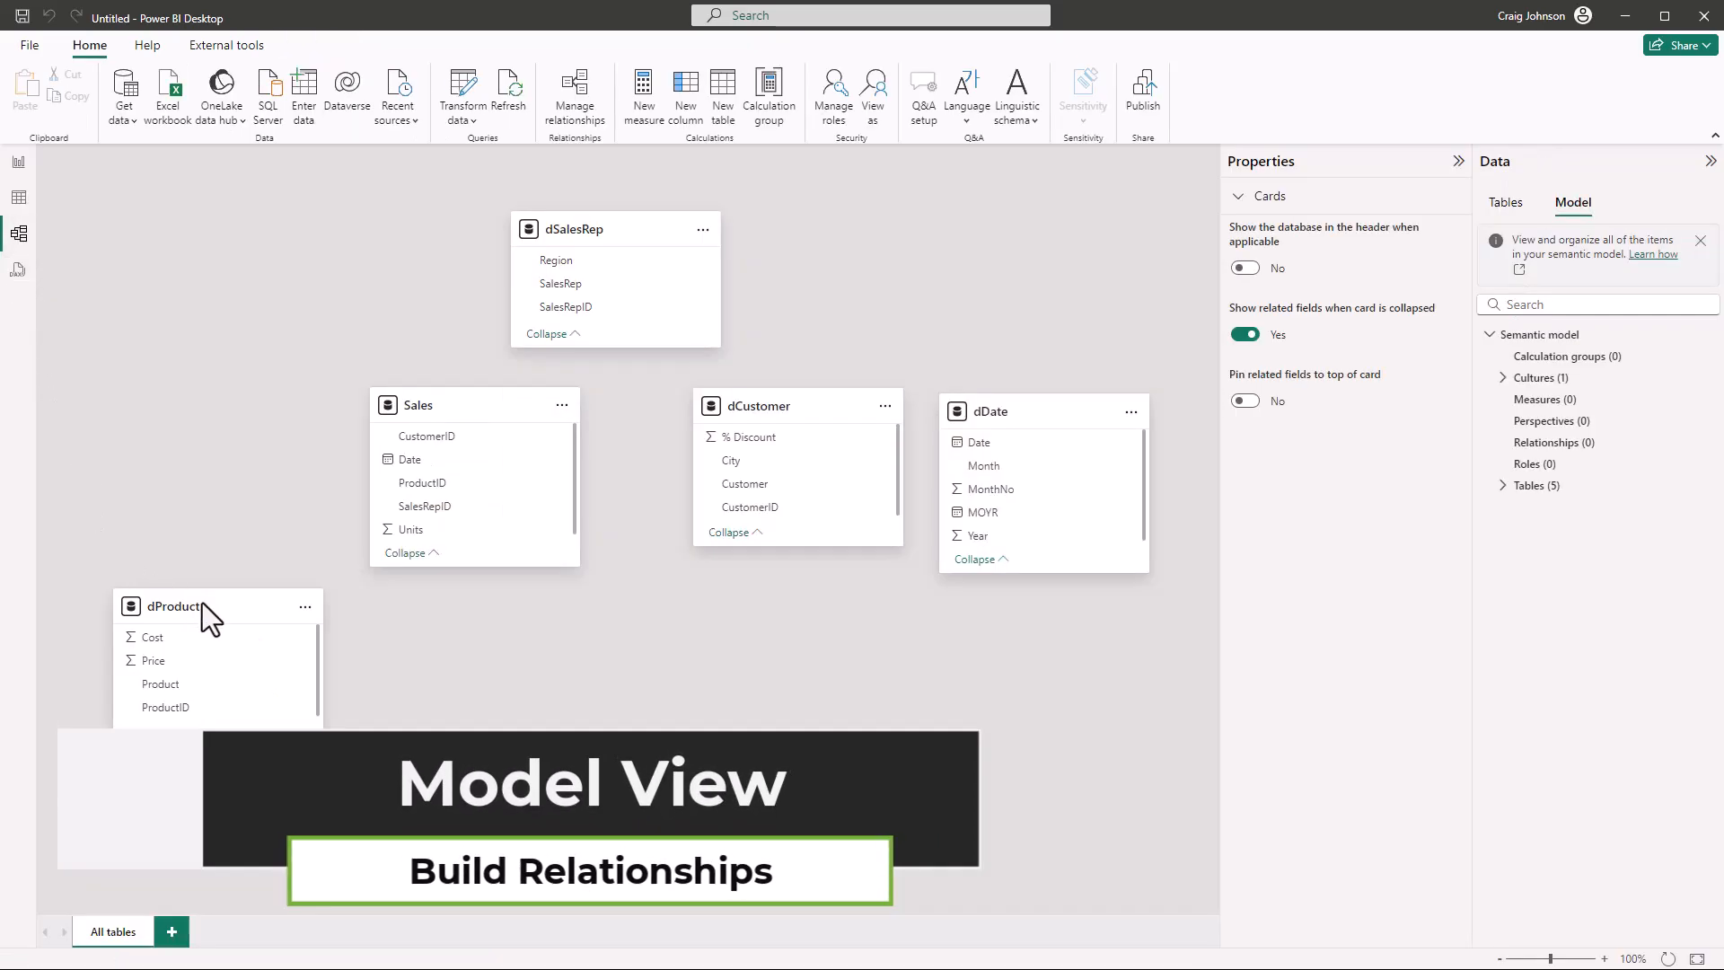
Arrange the model diagram with dProduct, dCustomer, dDate and dSalesRep in one row and the Sales table below them
{"action": "left_click_drag", "start_coordinate": [230, 608], "coordinate": [230, 421]}
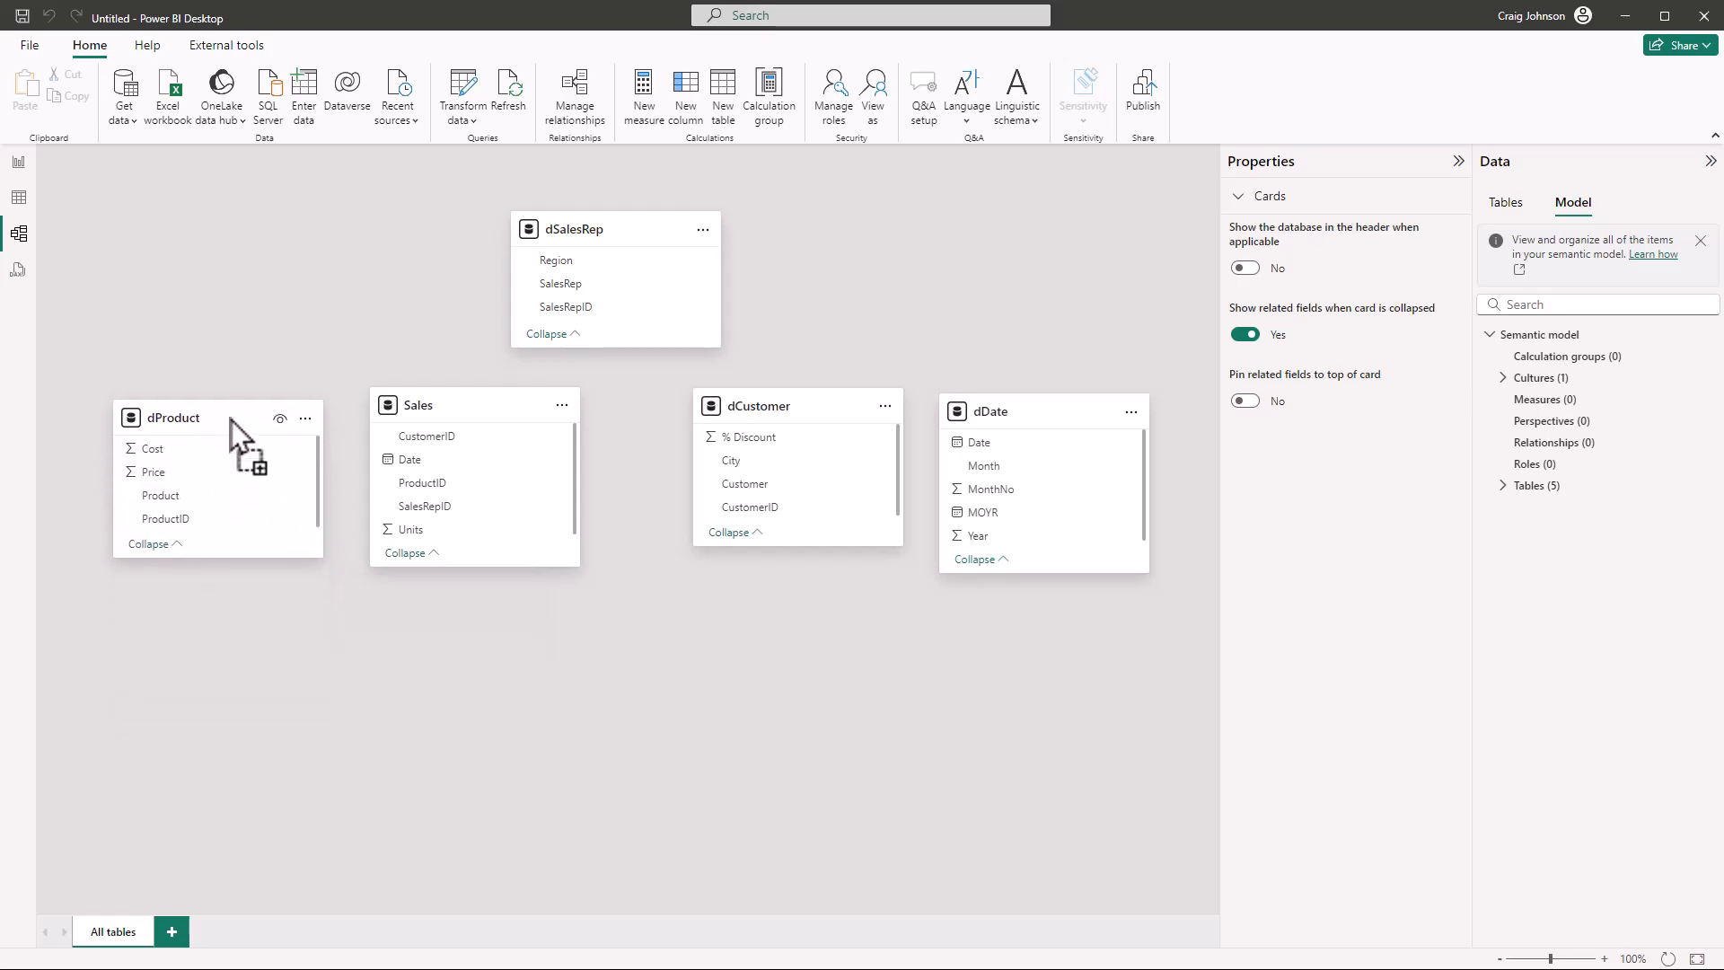
{"action": "left_click_drag", "start_coordinate": [455, 404], "coordinate": [470, 665]}
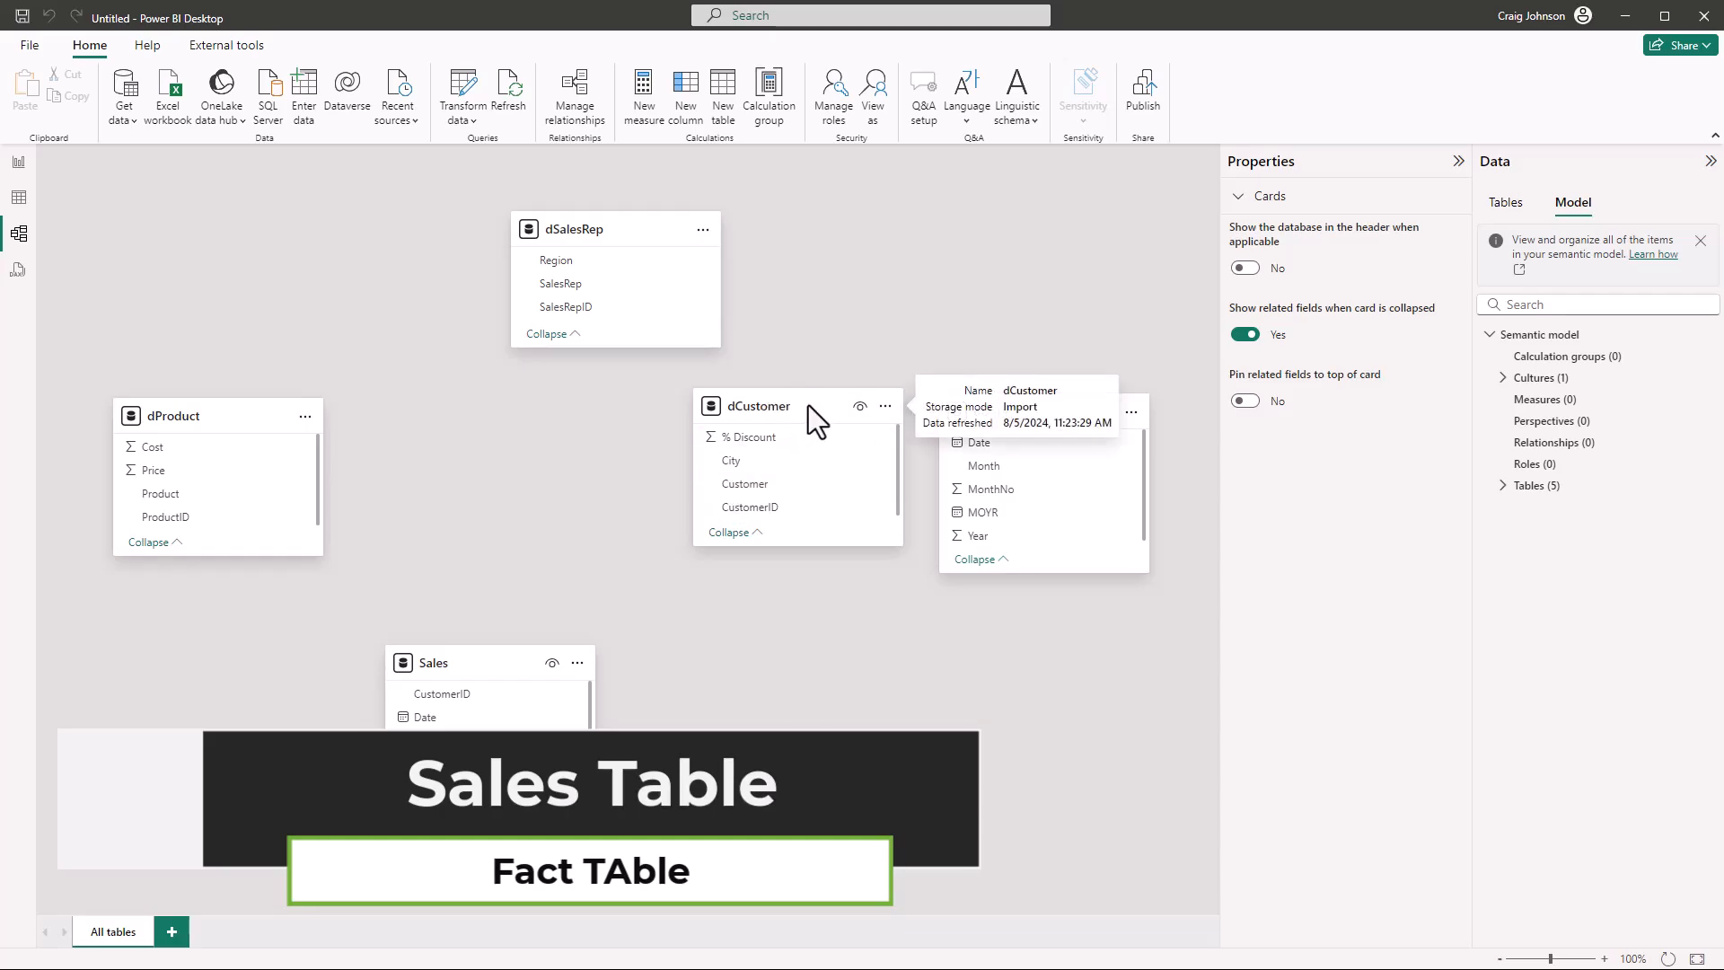
{"action": "left_click_drag", "start_coordinate": [808, 406], "coordinate": [510, 413]}
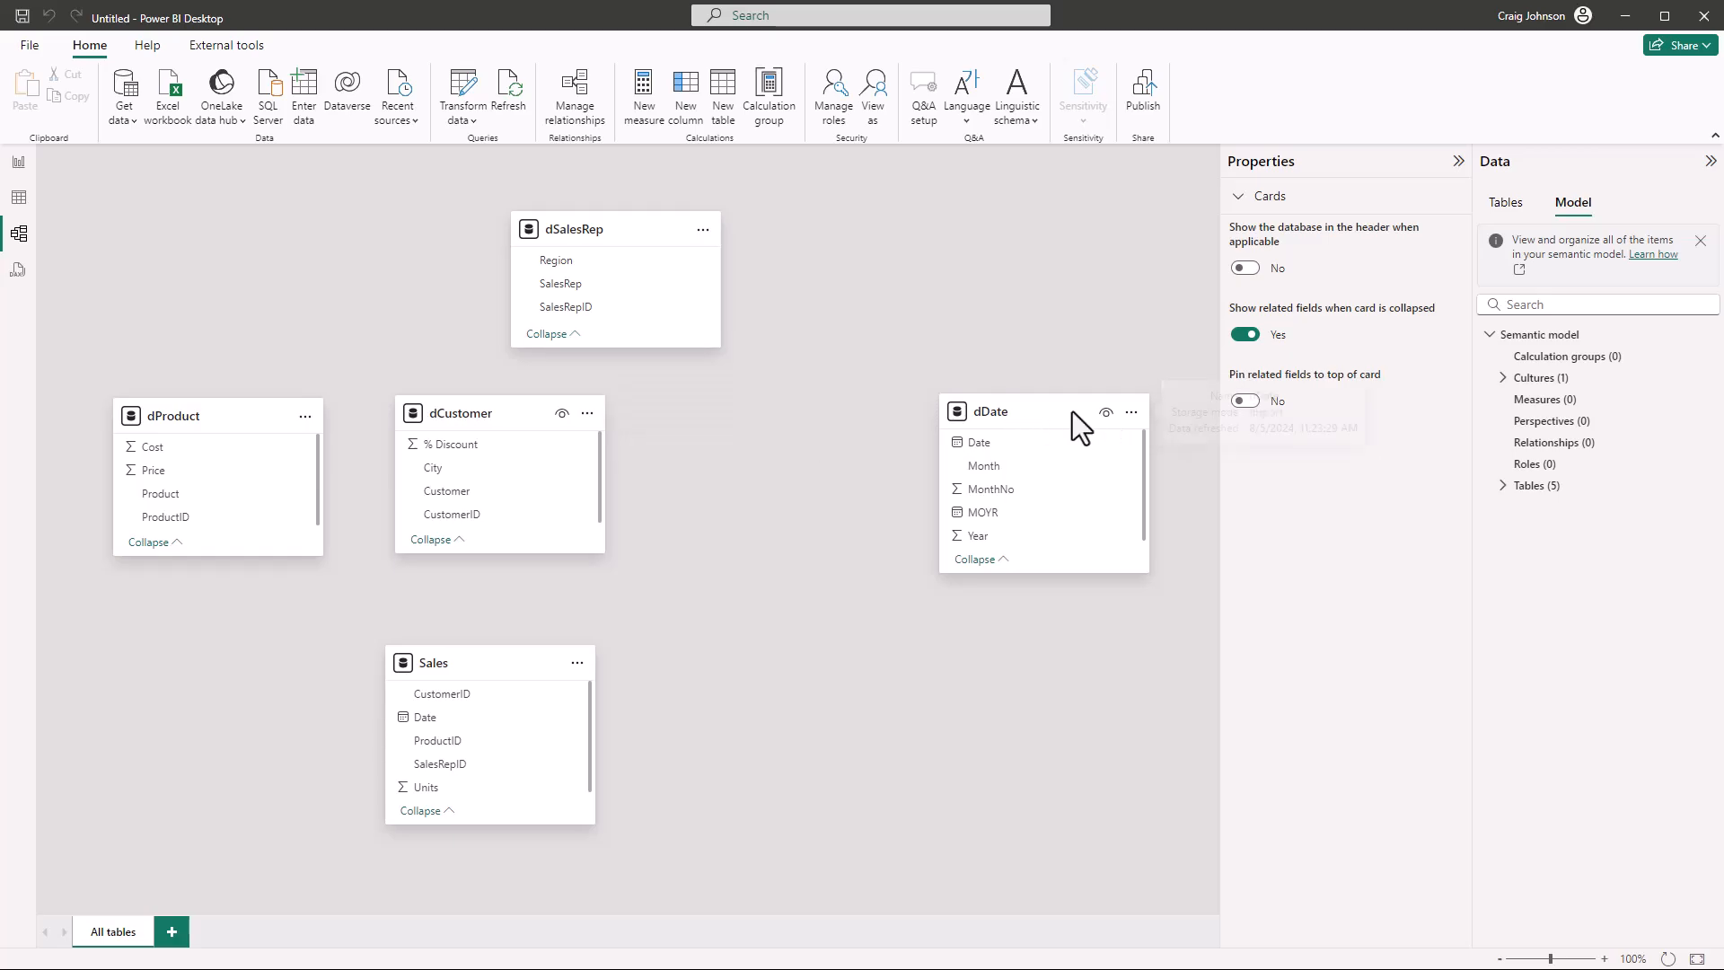
{"action": "left_click_drag", "start_coordinate": [1057, 411], "coordinate": [759, 416]}
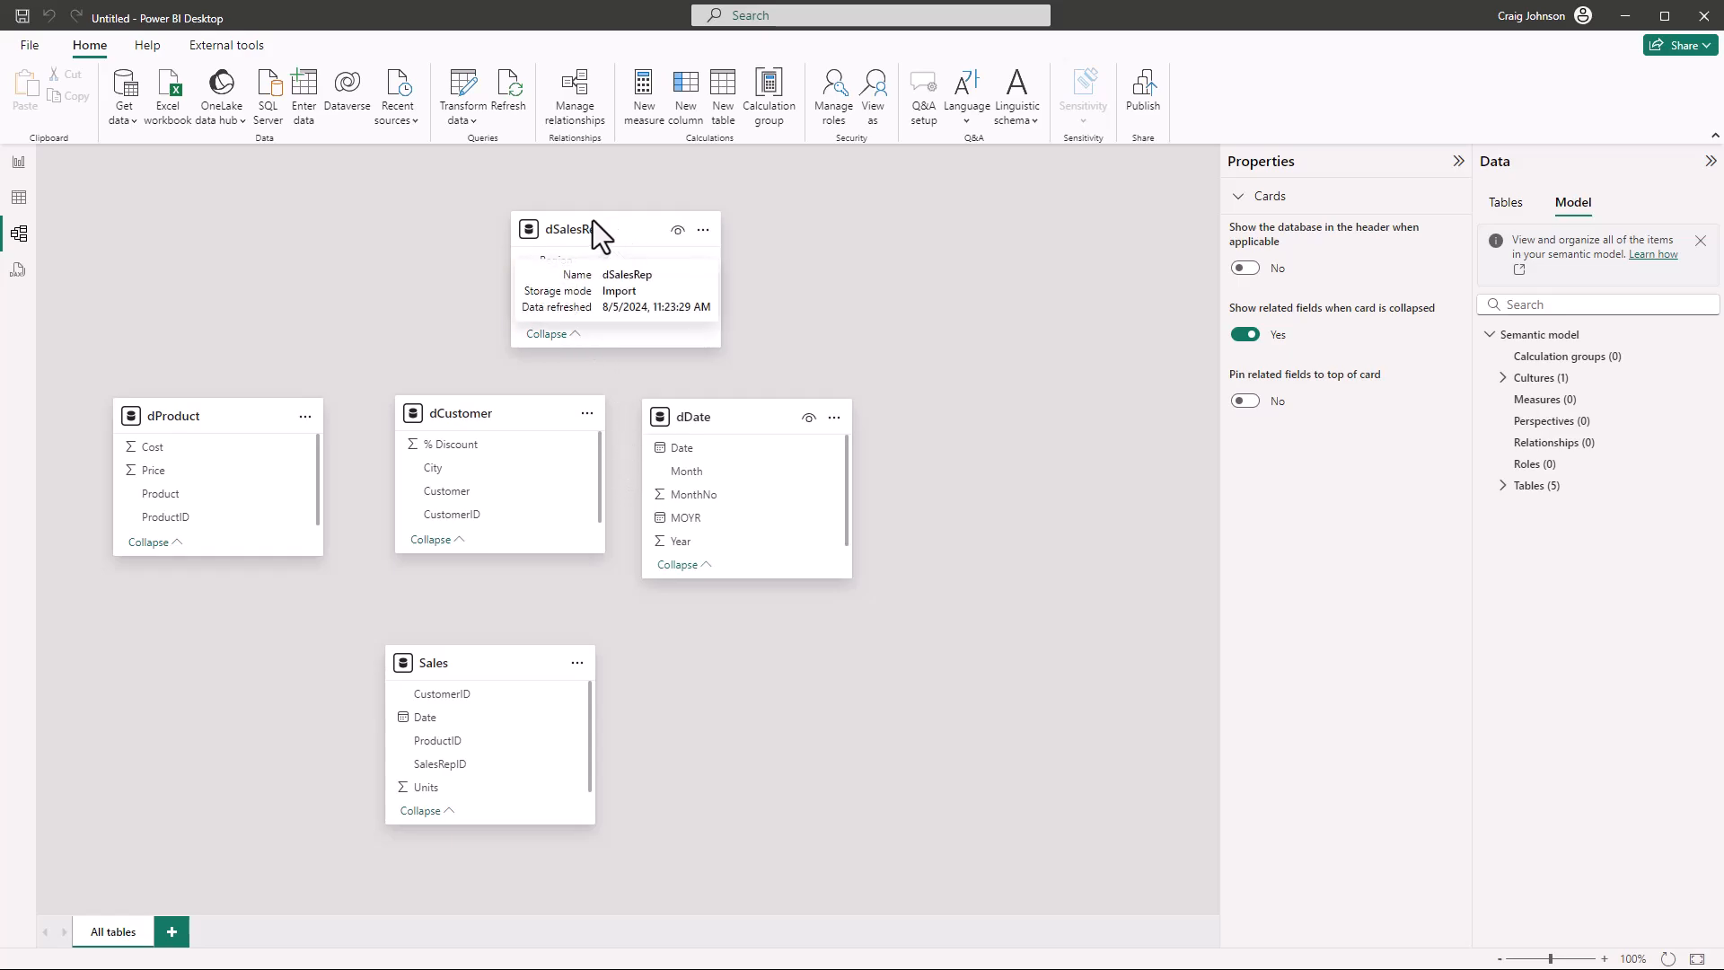
{"action": "left_click_drag", "start_coordinate": [592, 219], "coordinate": [961, 411]}
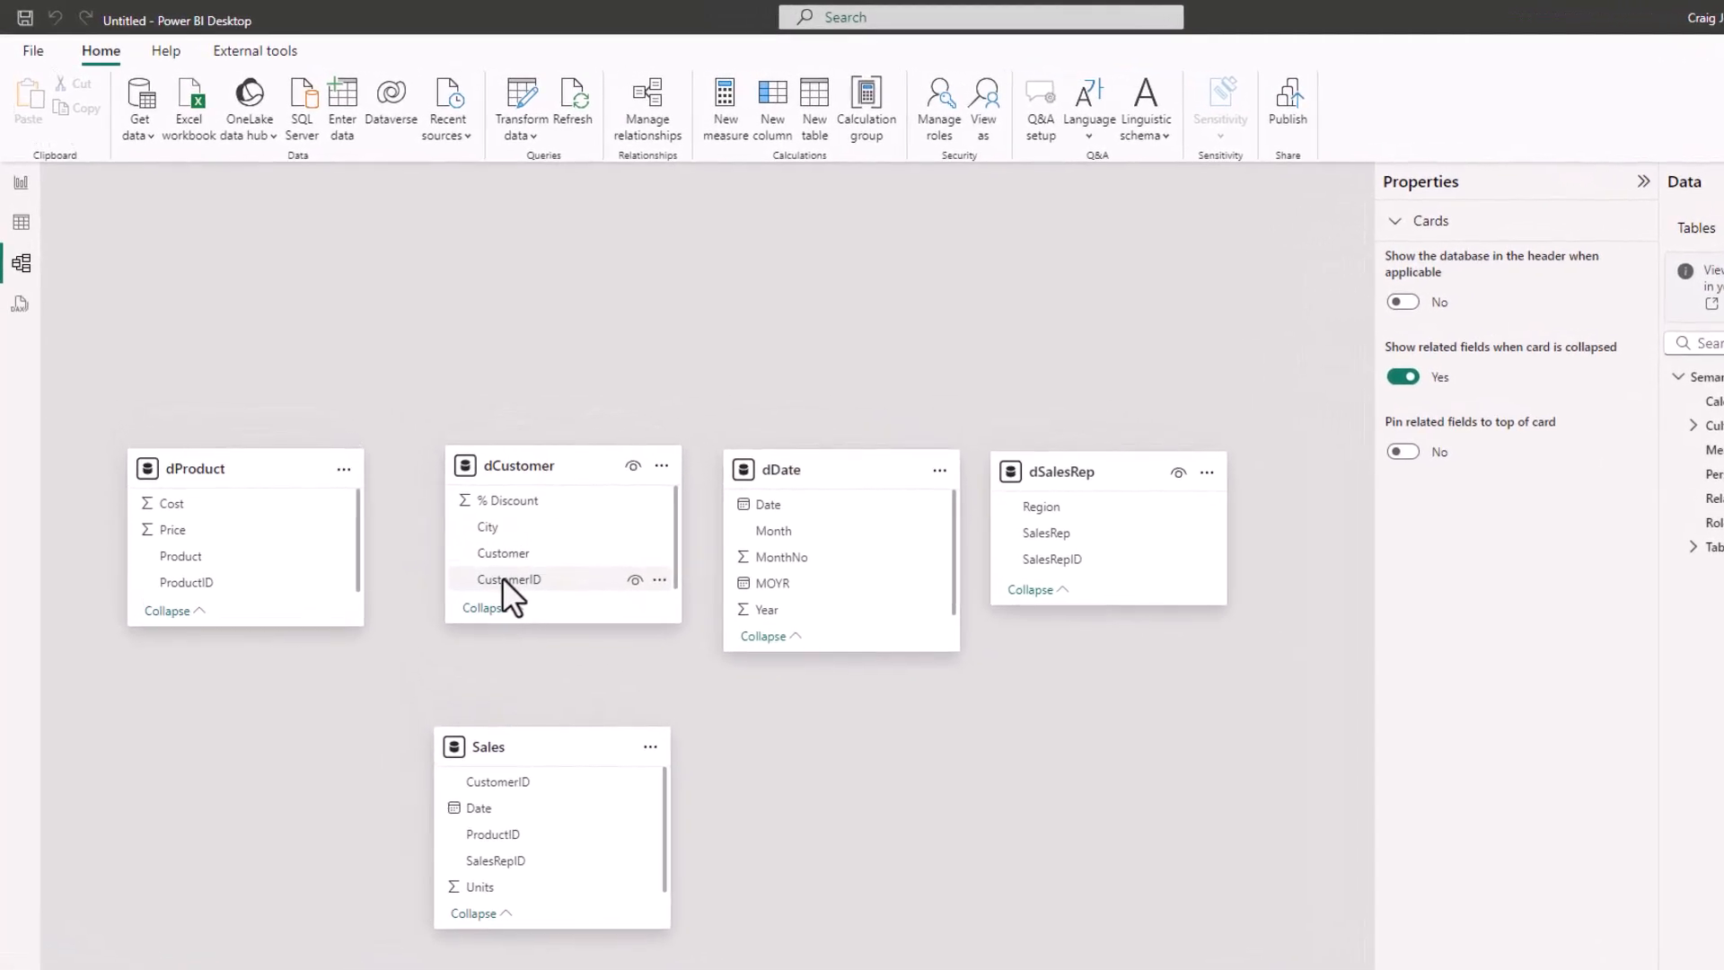
Create an active one-to-many relationship from dCustomer to Sales on CustomerID with single cross-filter direction
{"action": "left_click_drag", "start_coordinate": [503, 576], "coordinate": [508, 784]}
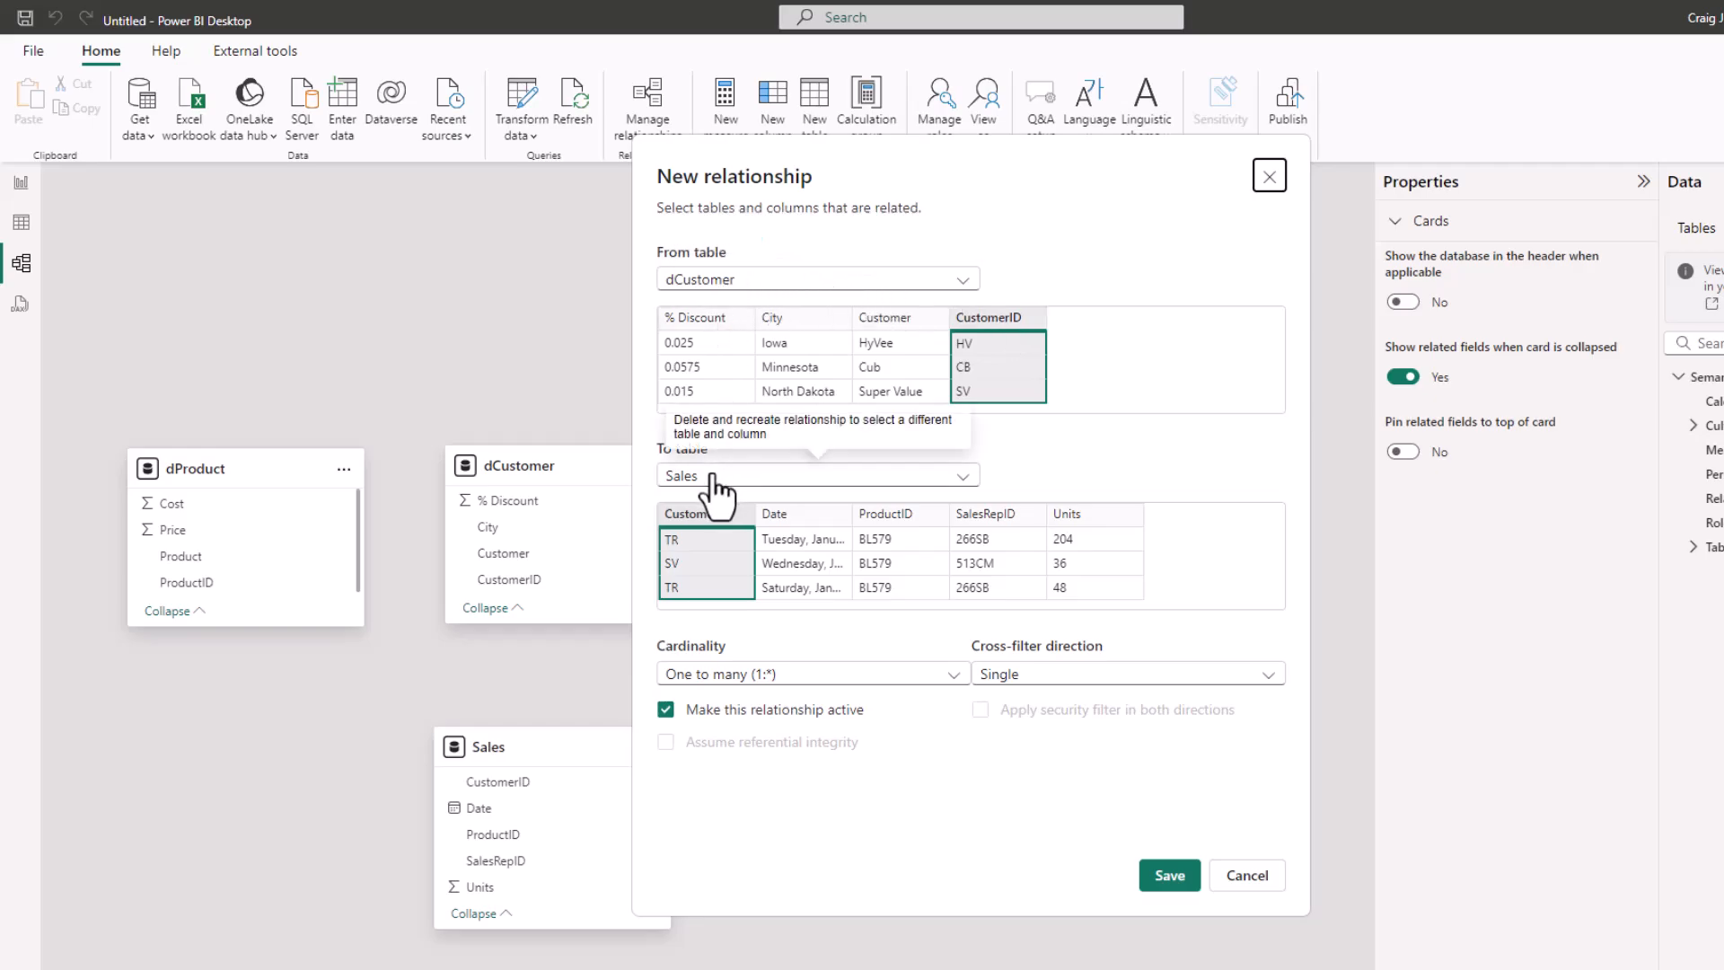
{"action": "left_click", "coordinate": [1168, 887]}
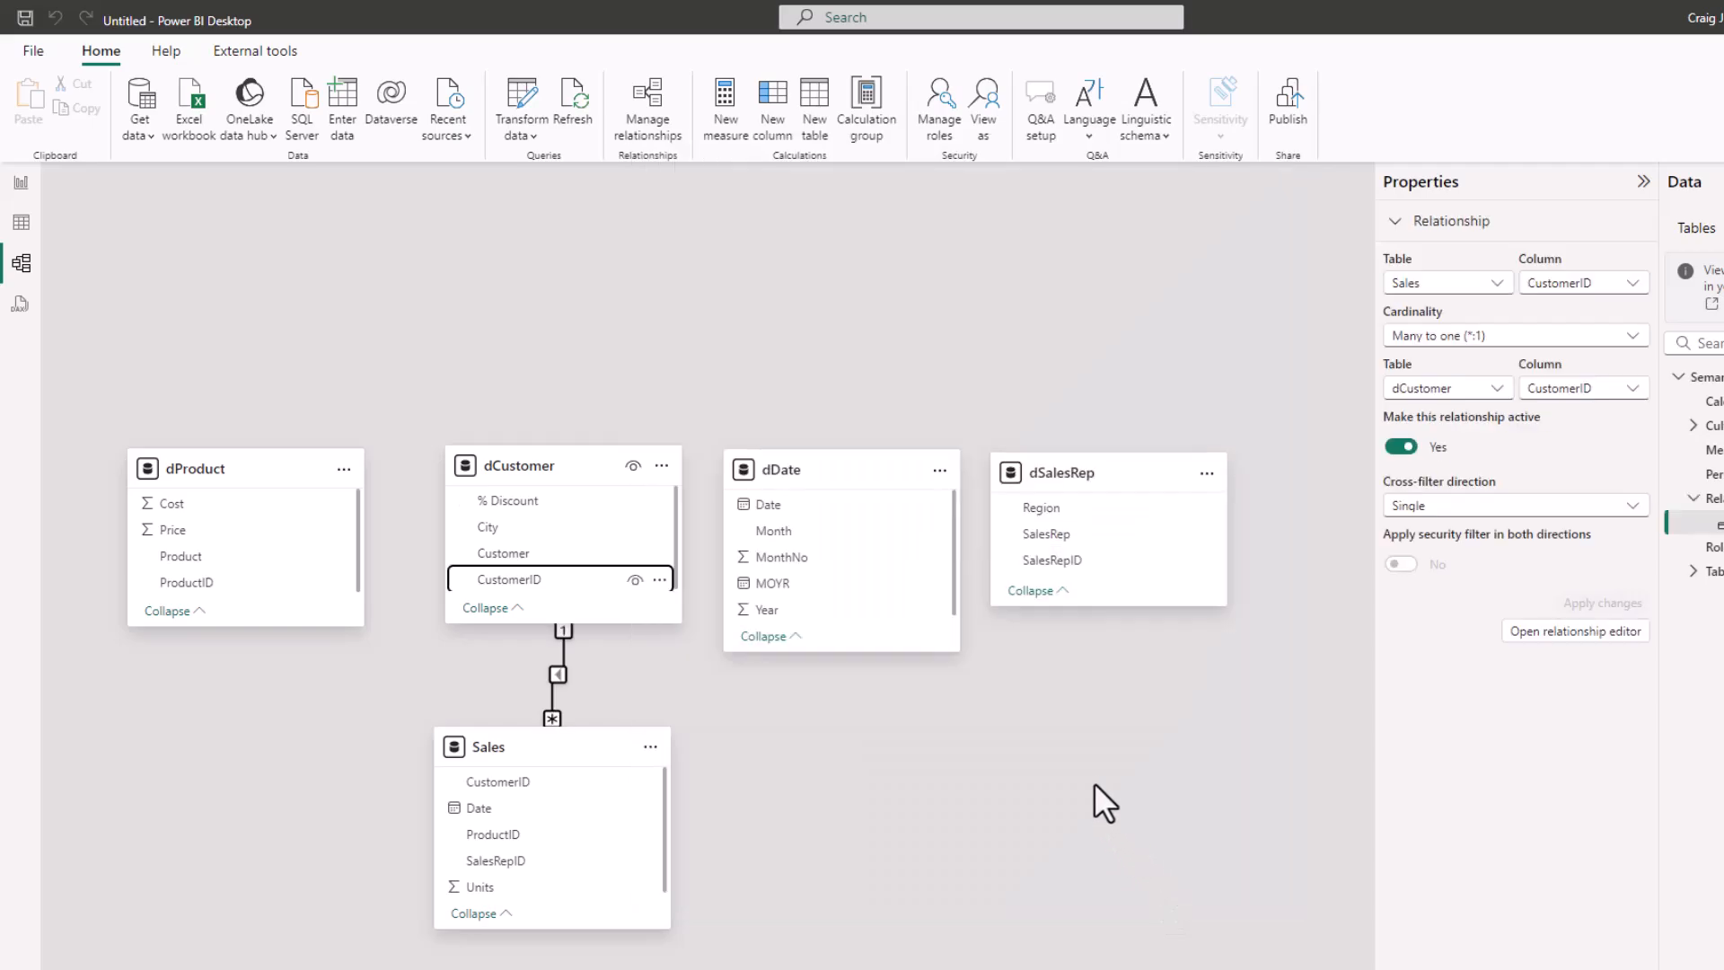
Create active one-to-many relationships with single cross-filter direction to Sales, from dProduct on ProductID and from dDate on Date
{"action": "left_click", "coordinate": [204, 581]}
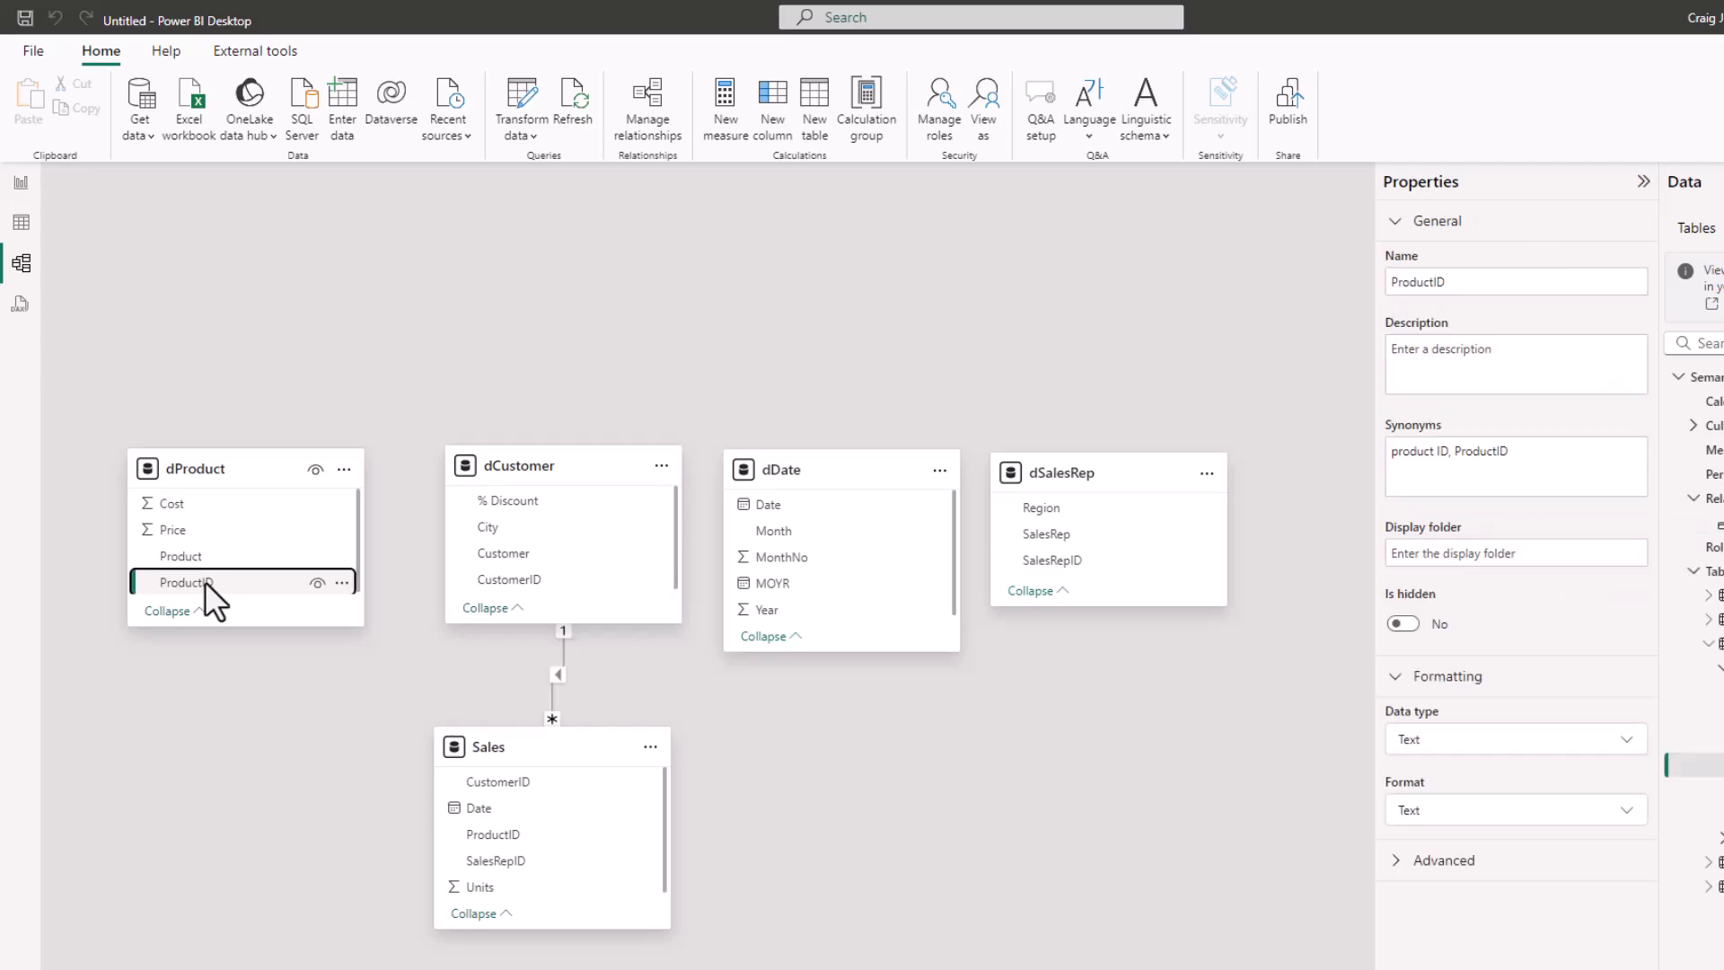
{"action": "left_click_drag", "start_coordinate": [205, 580], "coordinate": [492, 835]}
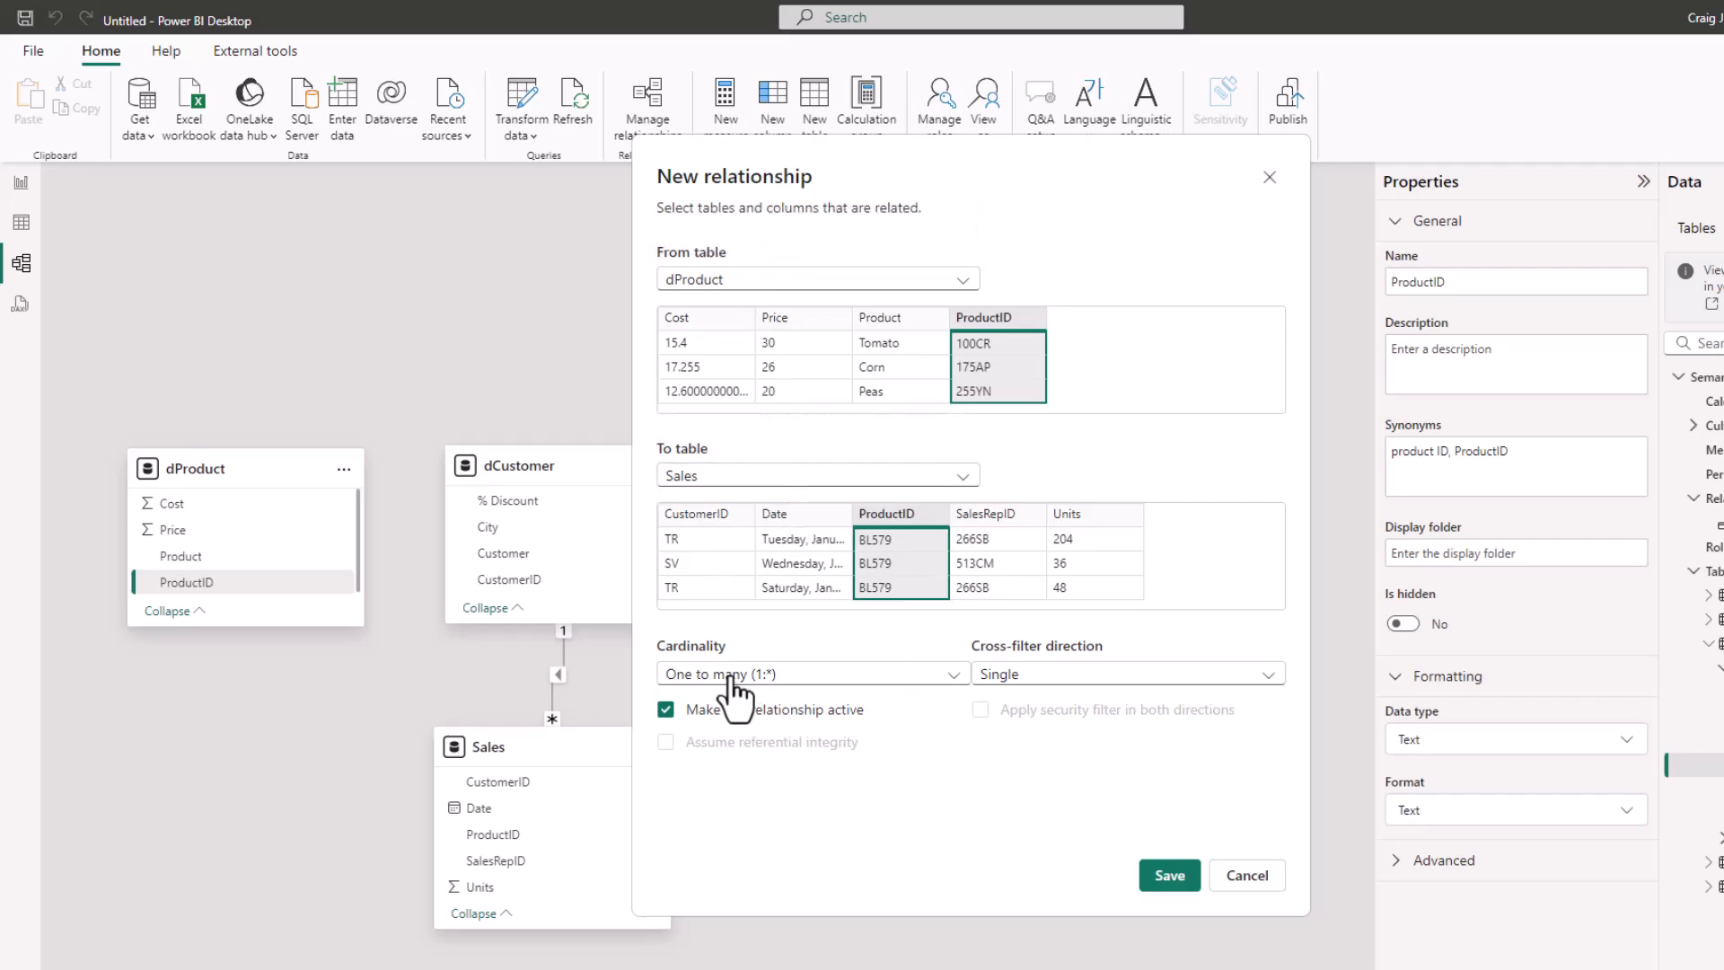
{"action": "left_click", "coordinate": [1169, 876]}
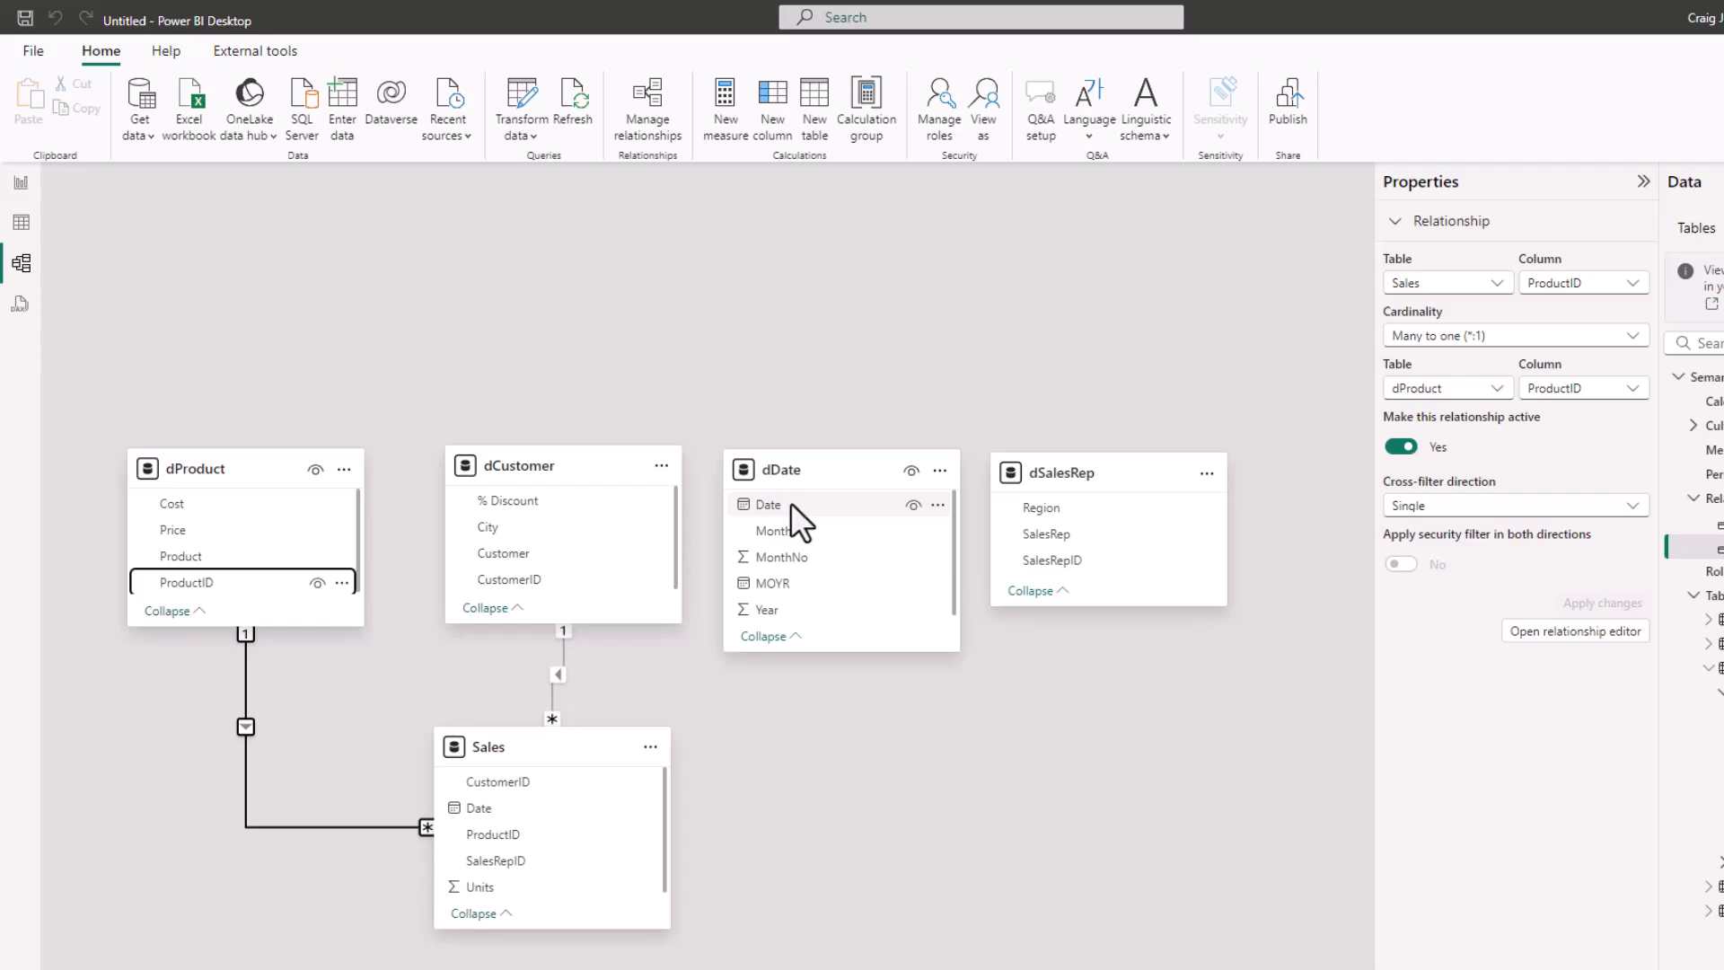
{"action": "left_click_drag", "start_coordinate": [790, 503], "coordinate": [508, 811]}
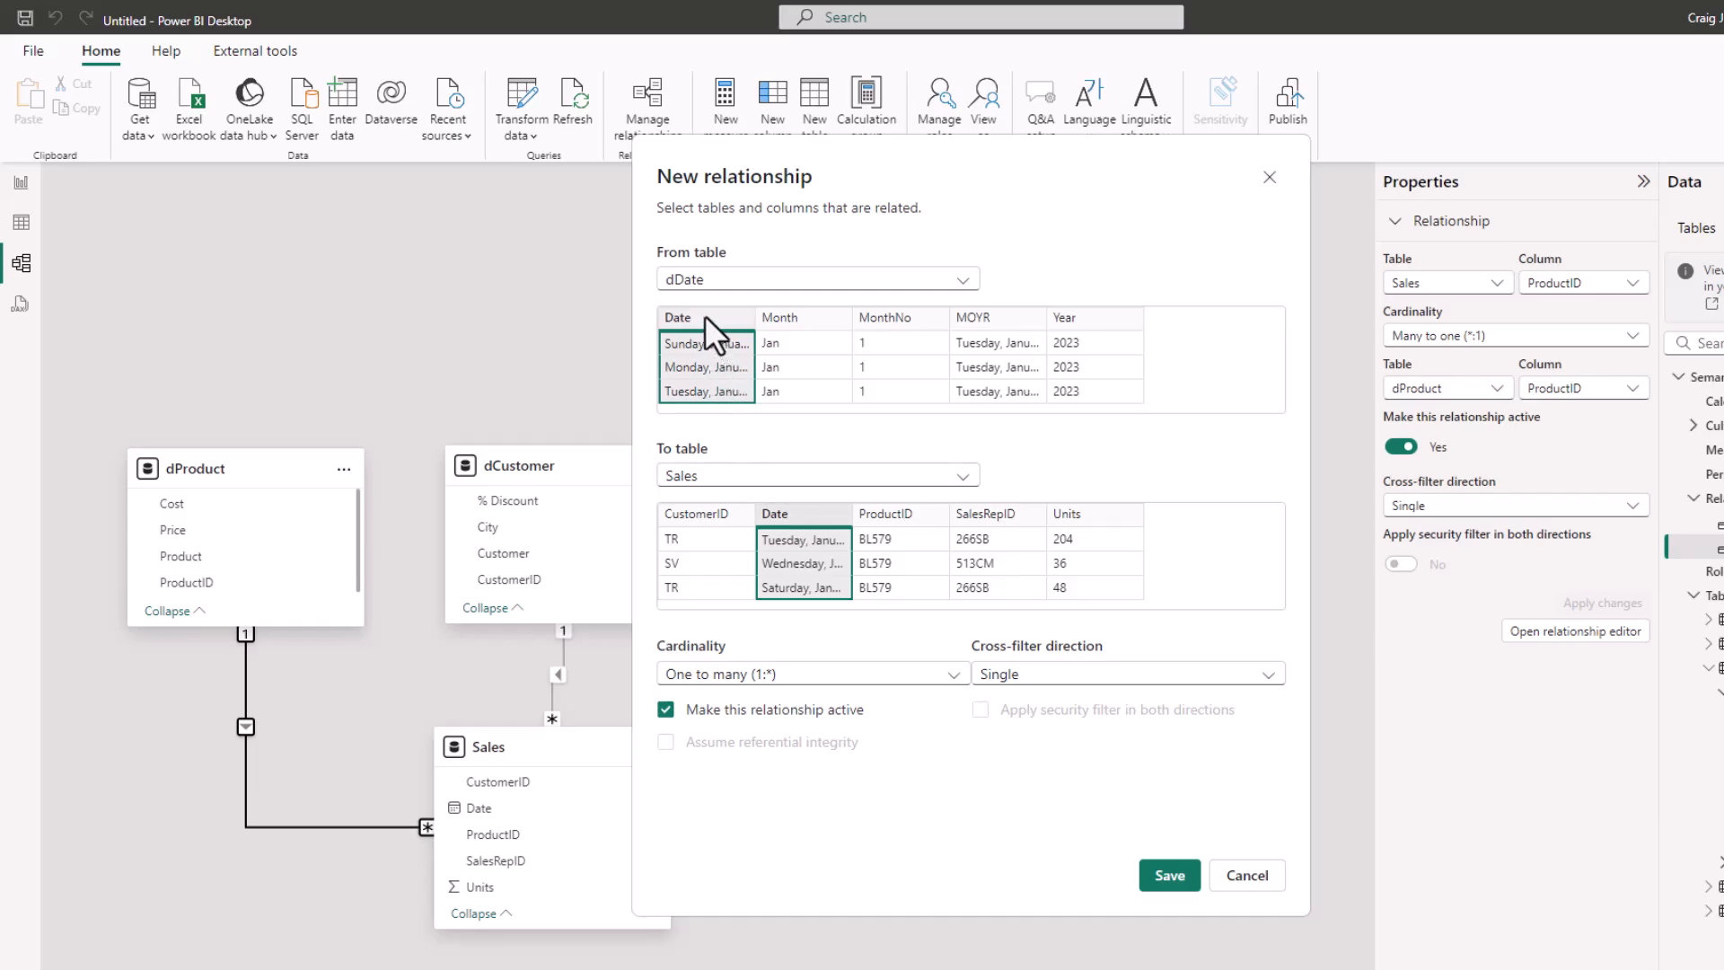
{"action": "left_click", "coordinate": [1165, 875]}
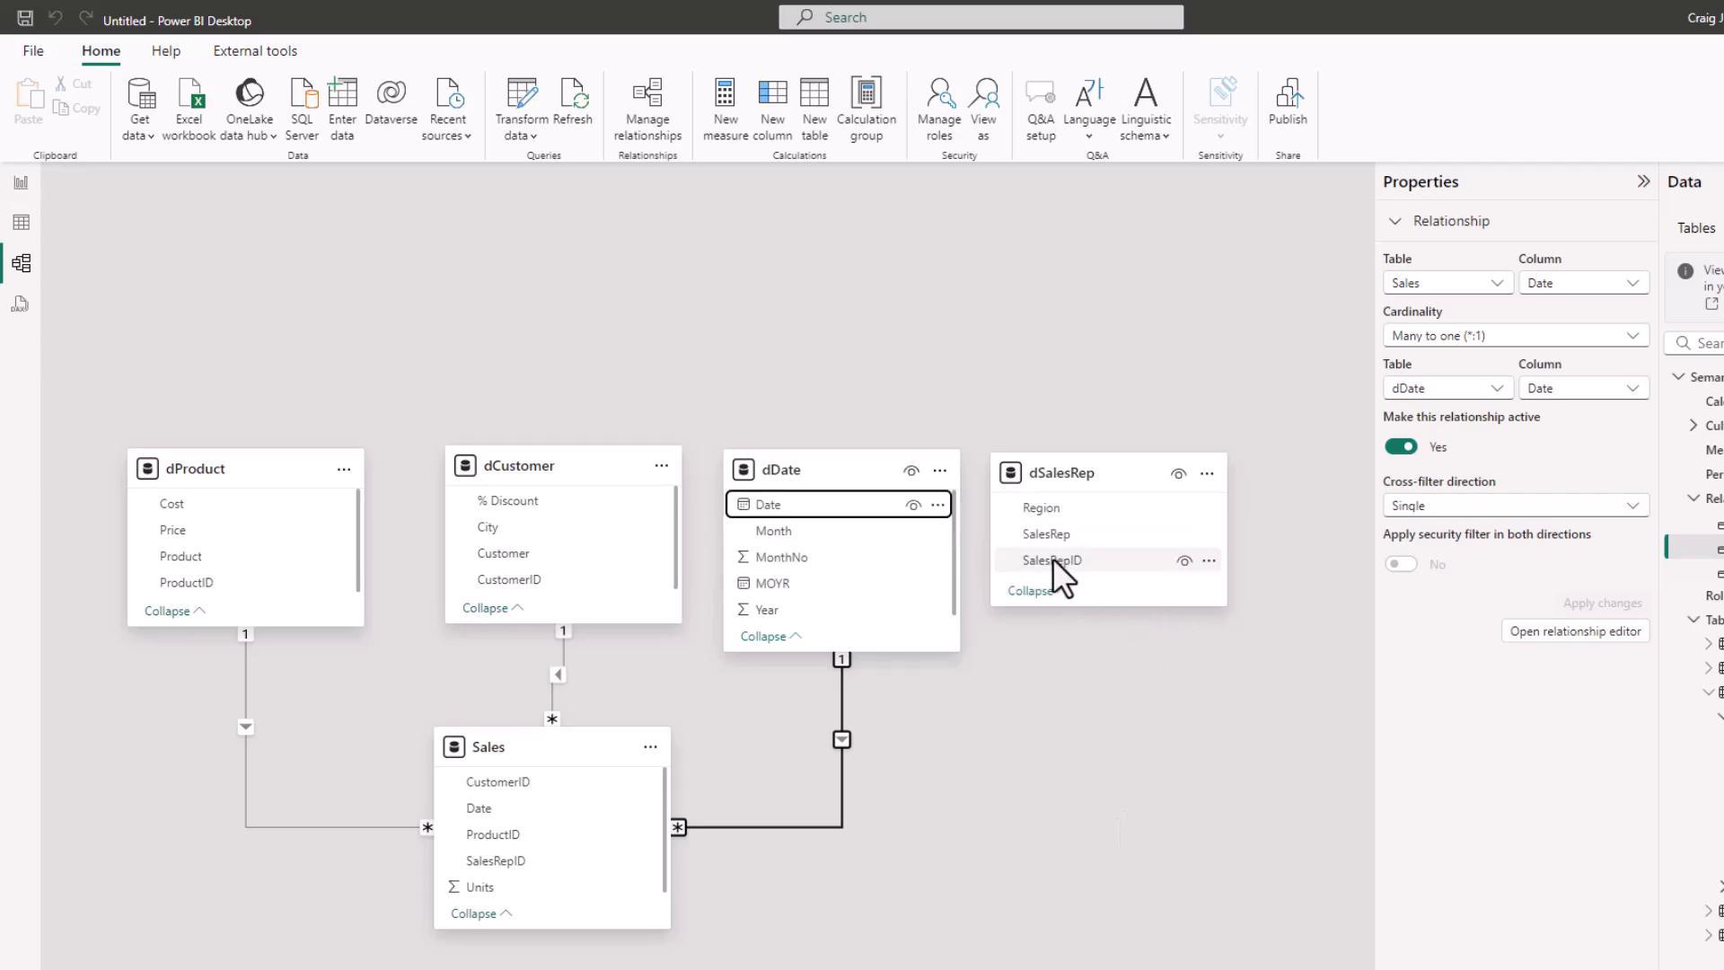
Create an active one-to-many relationship from dSalesRep to Sales on SalesRepID, and center the Sales table beneath the lookup tables
{"action": "left_click_drag", "start_coordinate": [1052, 557], "coordinate": [523, 856]}
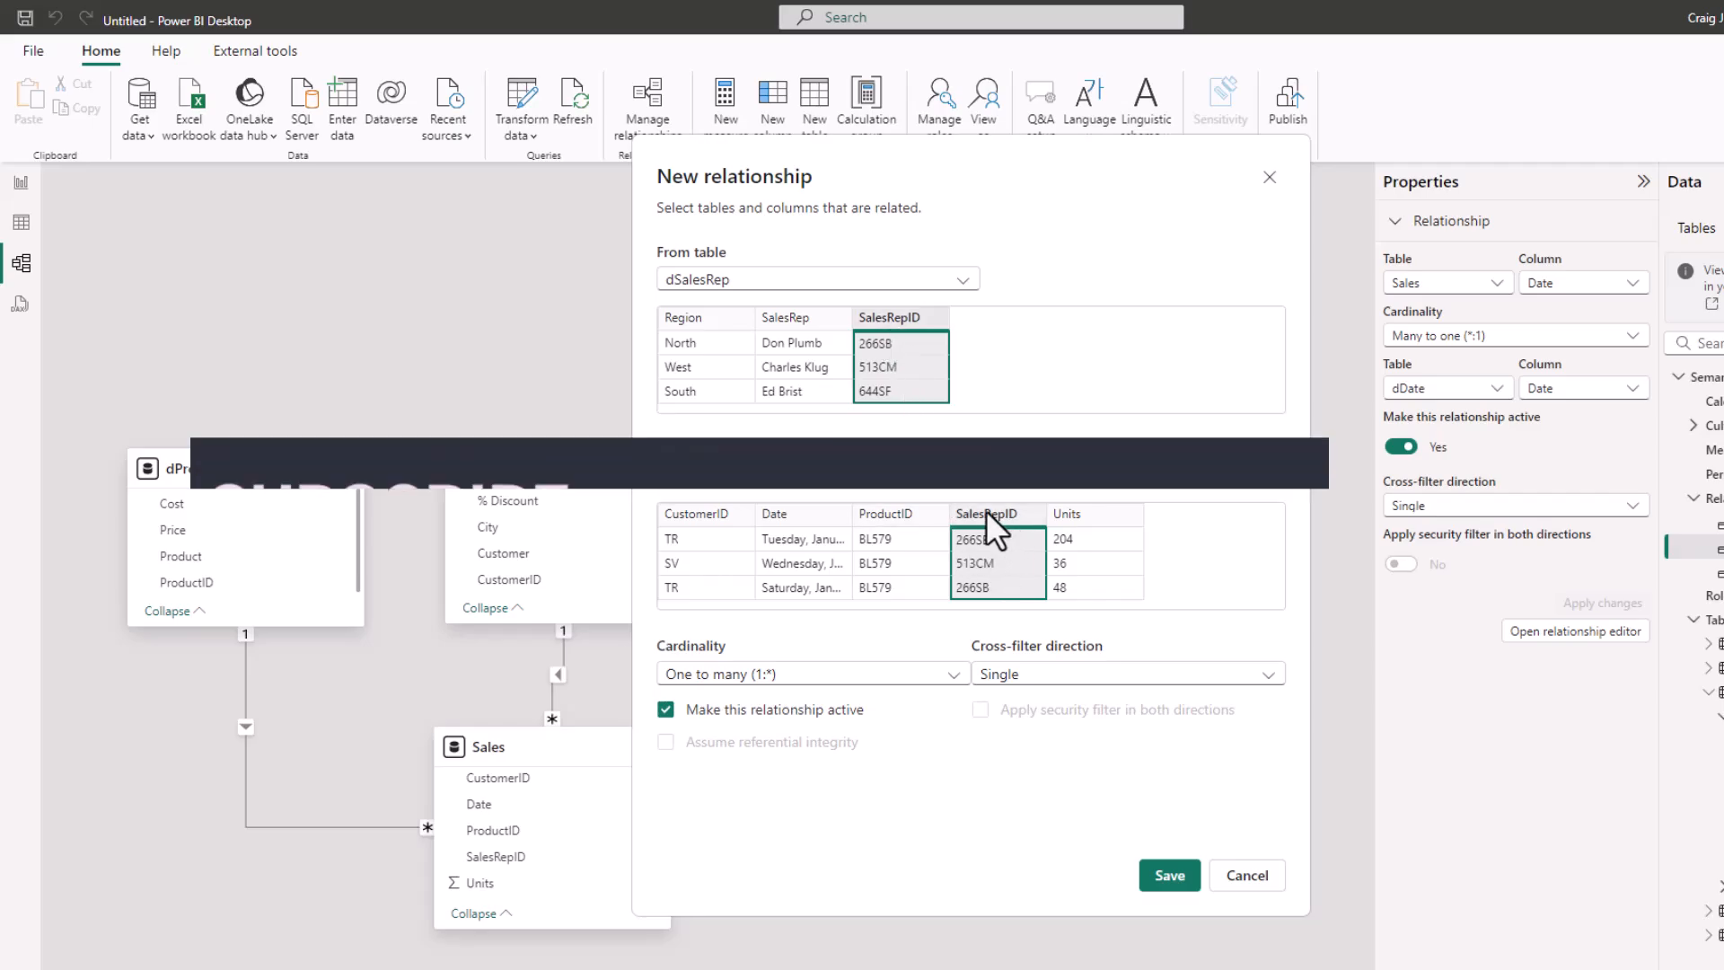
{"action": "left_click", "coordinate": [1170, 875]}
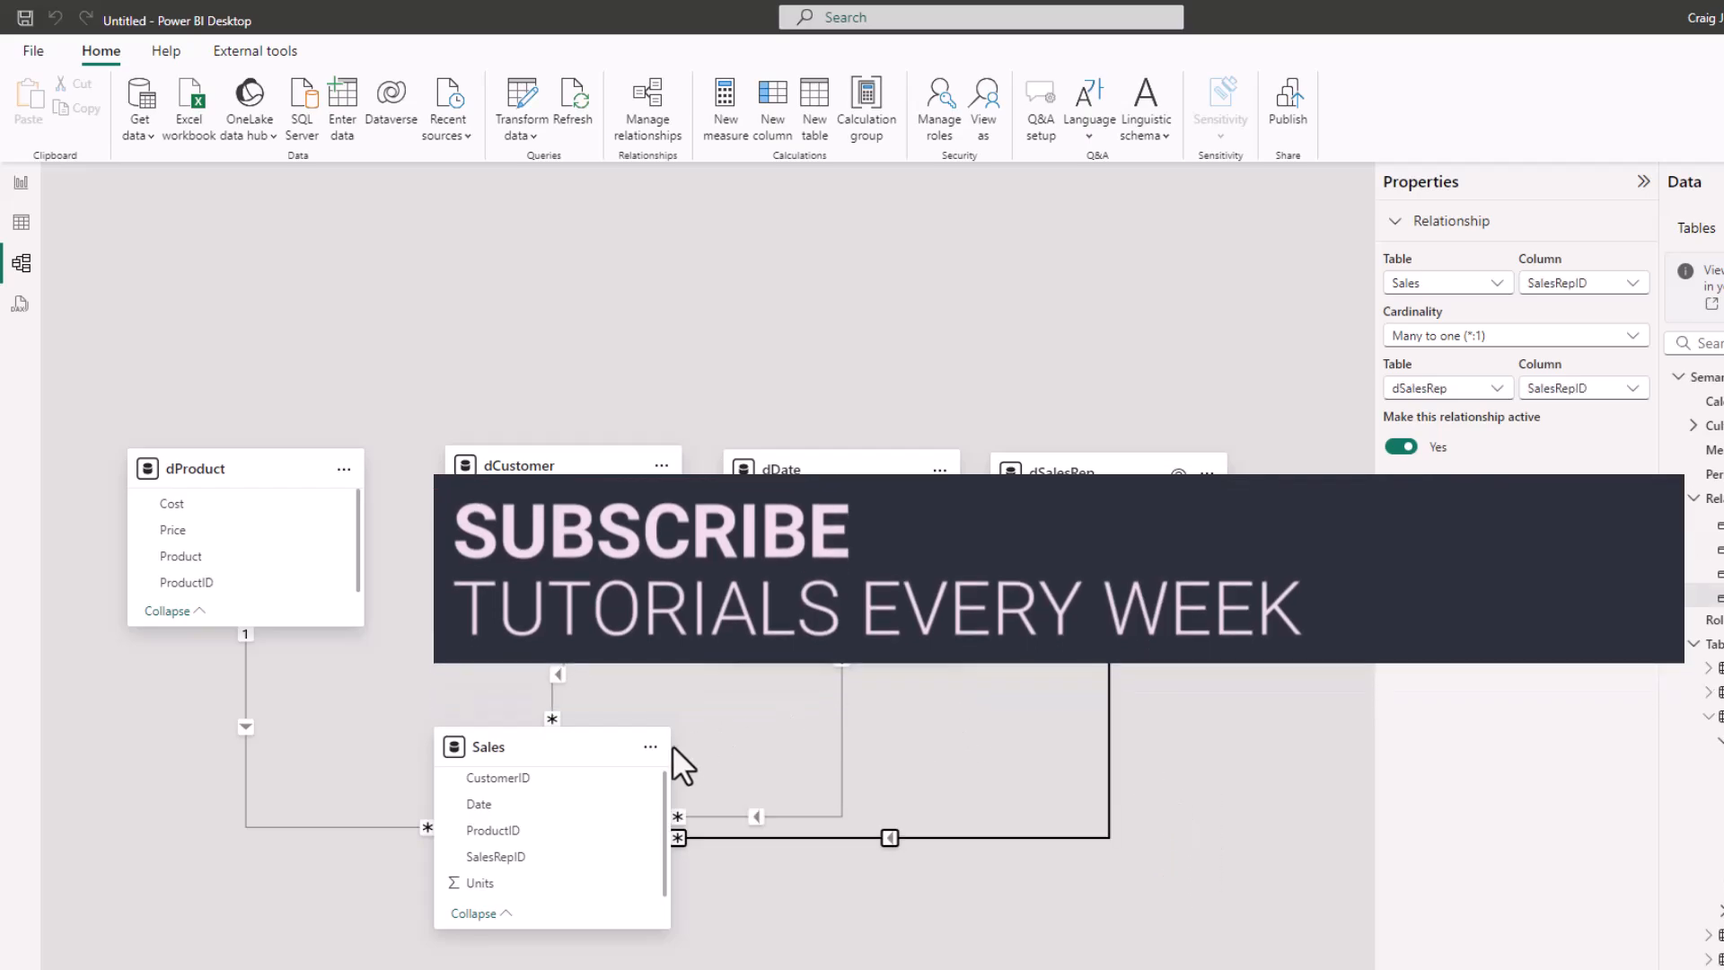
{"action": "left_click_drag", "start_coordinate": [555, 741], "coordinate": [698, 790]}
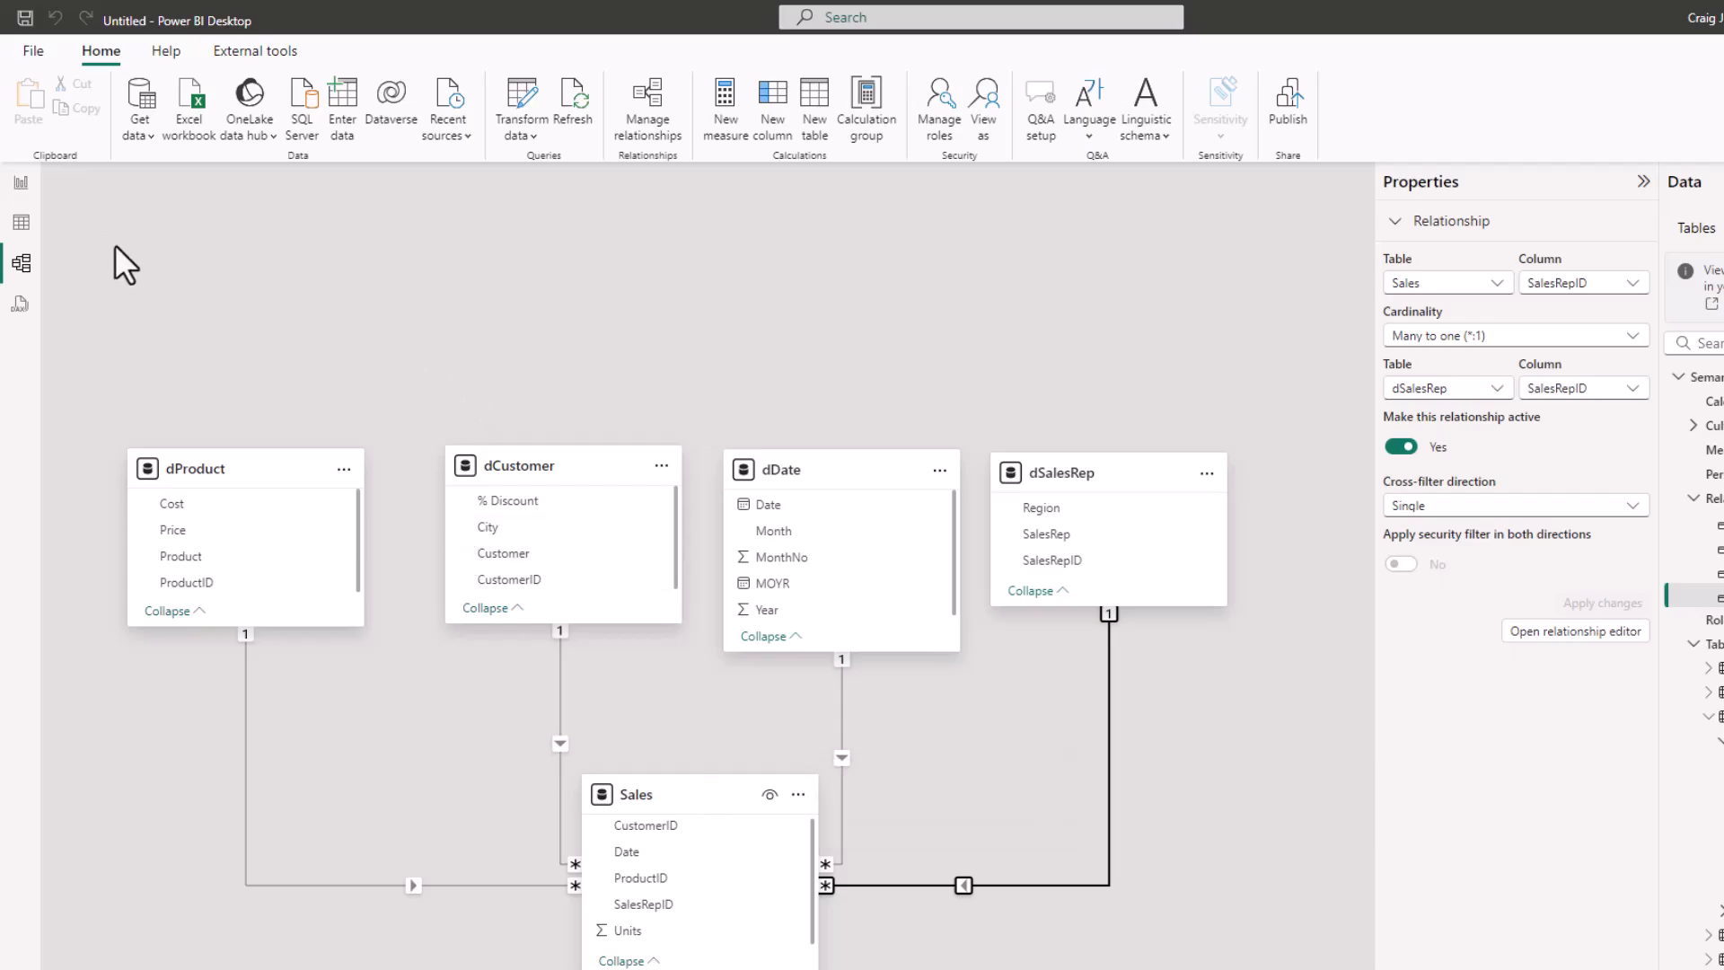
Review the rows of the Sales and dProduct tables in the Table view, and return to the Report view
{"action": "left_click", "coordinate": [20, 184]}
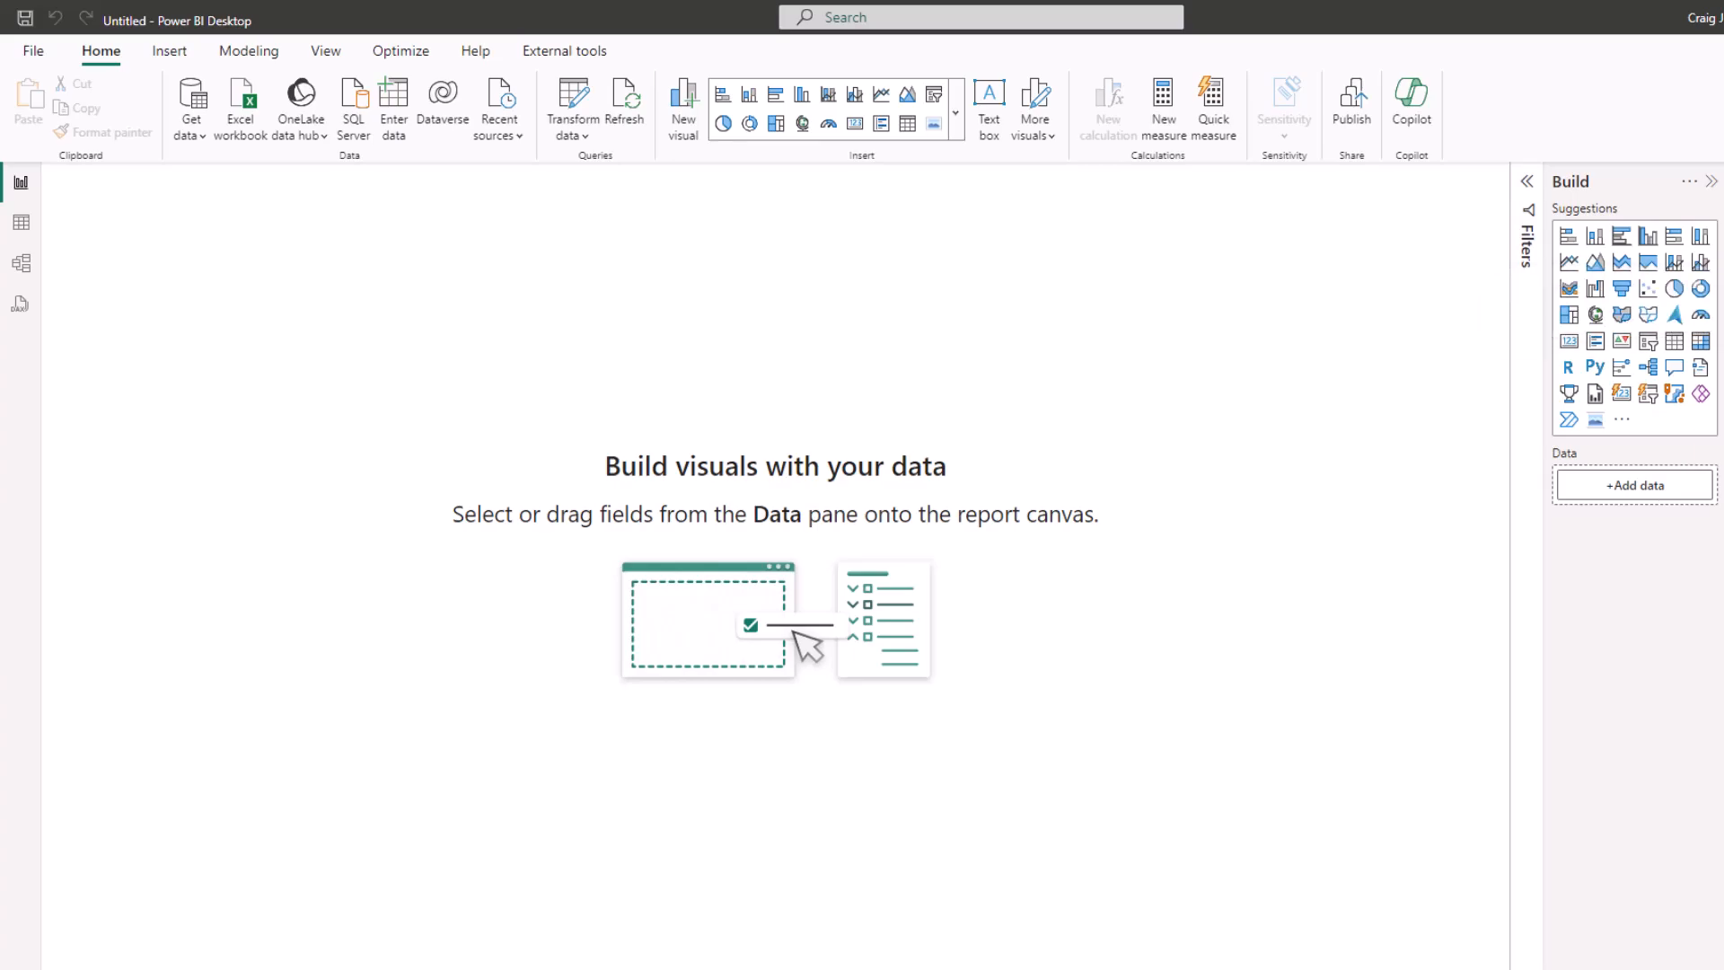
{"action": "left_click", "coordinate": [1722, 302]}
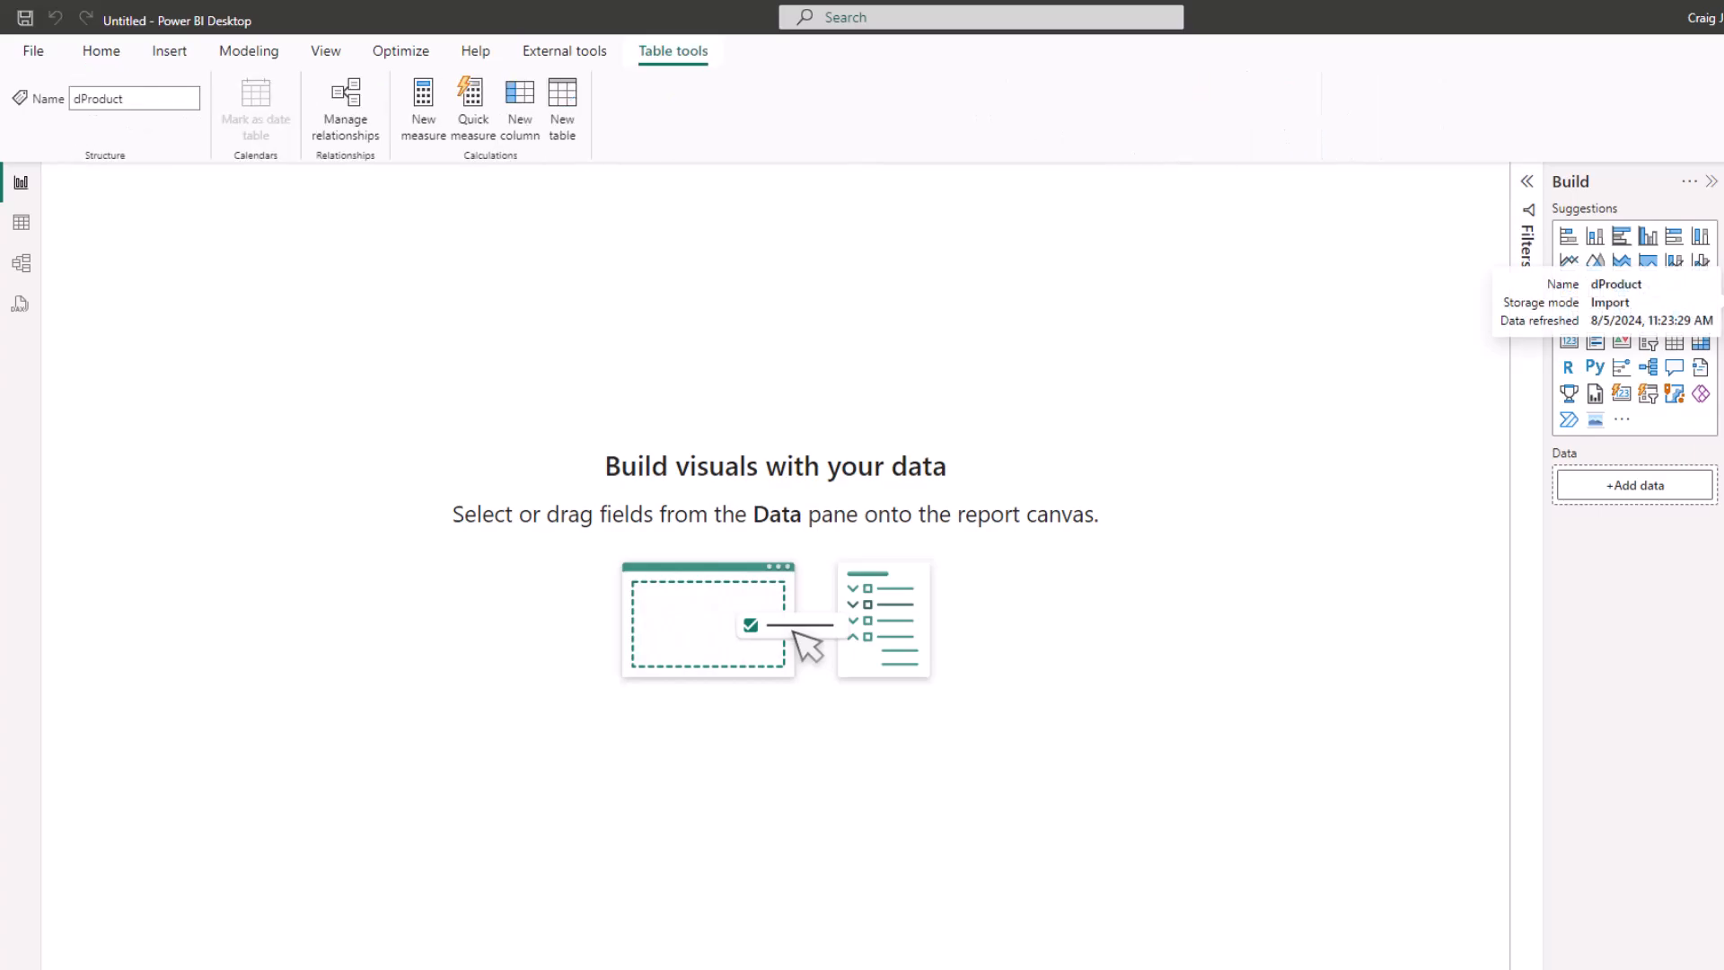
{"action": "left_click", "coordinate": [21, 225]}
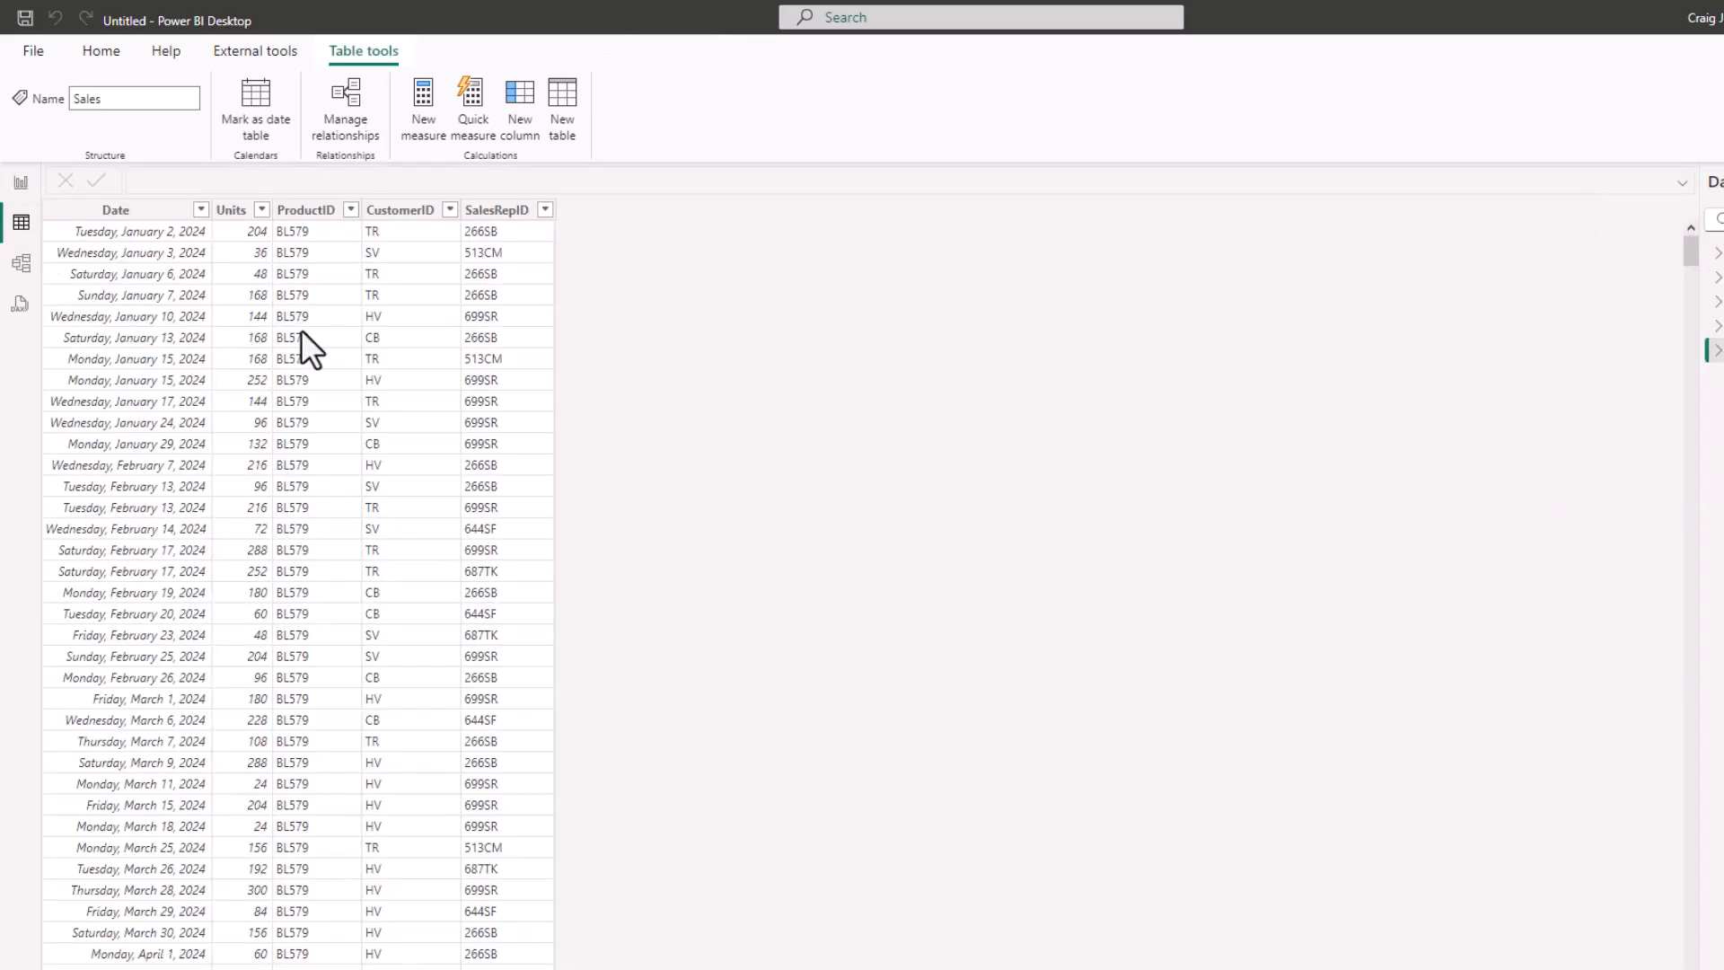
{"action": "left_click", "coordinate": [1717, 302]}
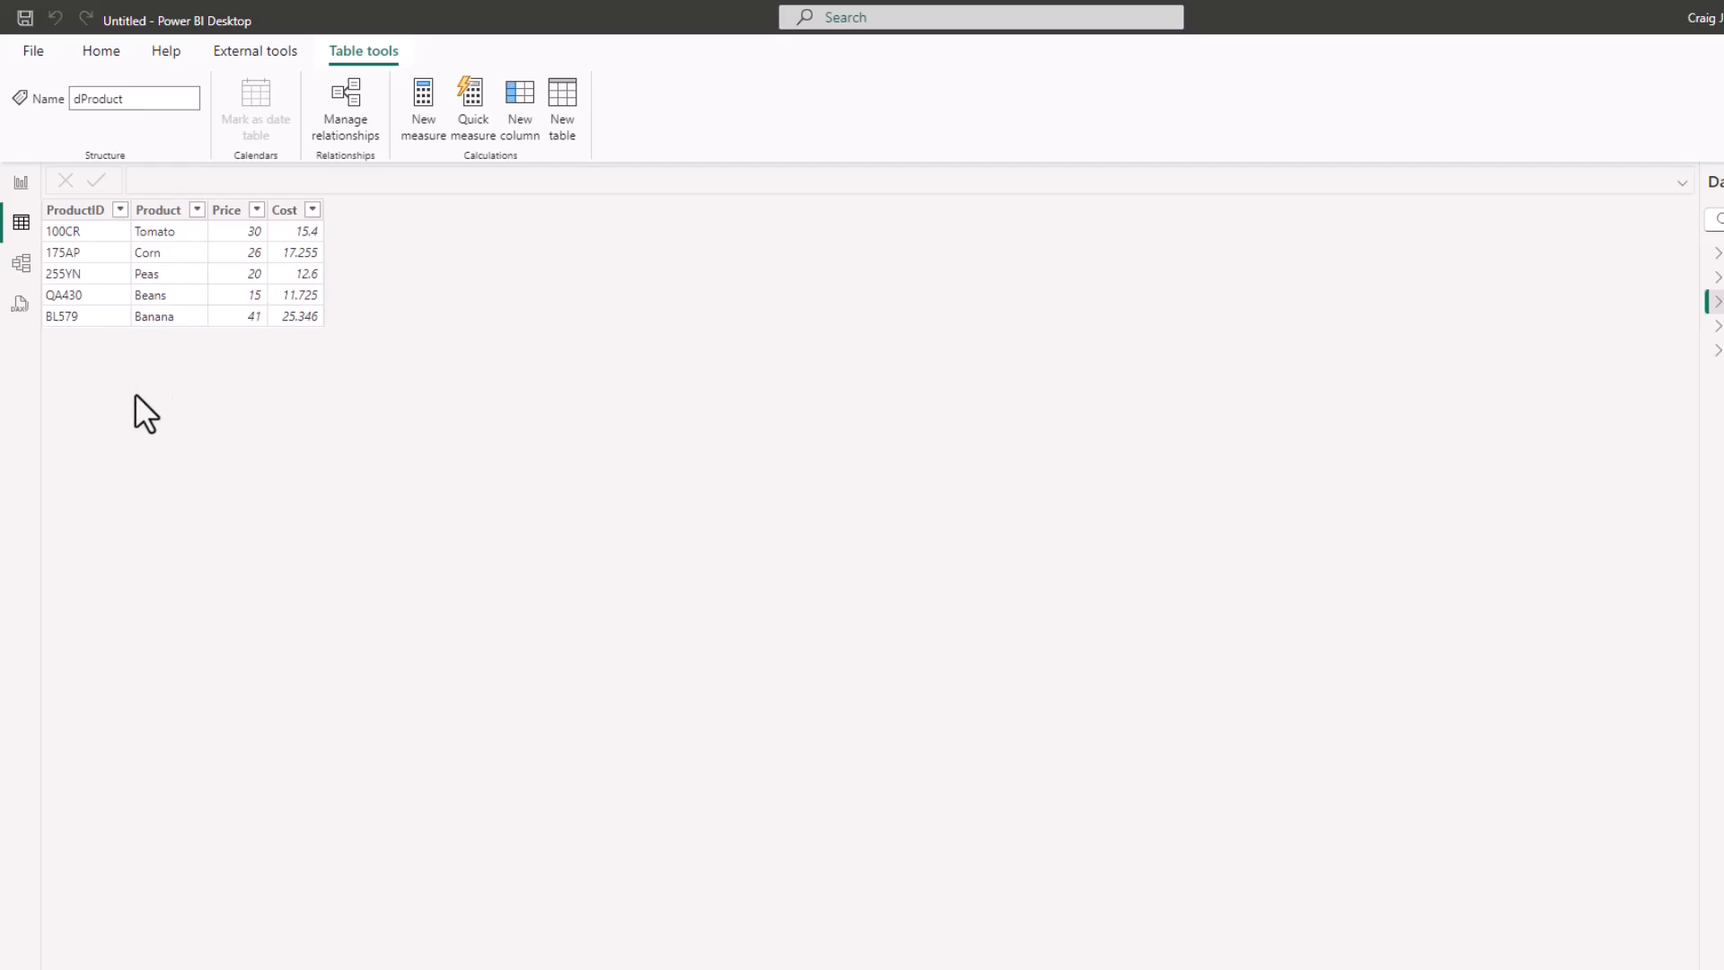
{"action": "left_click", "coordinate": [21, 182]}
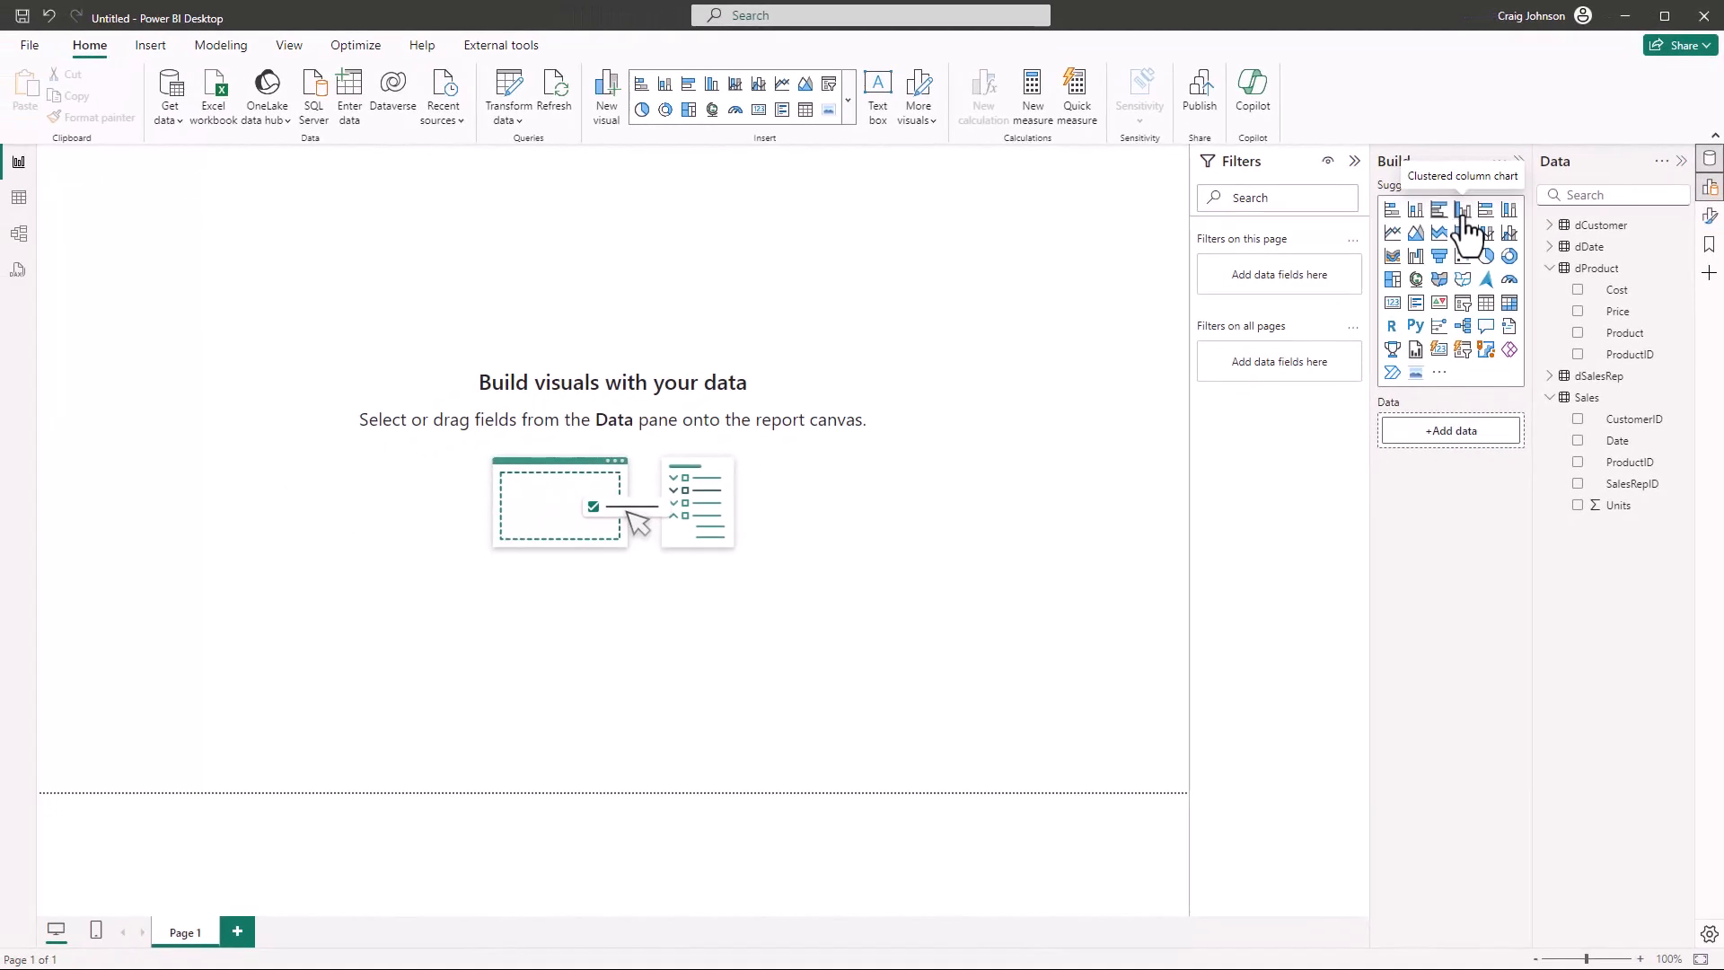
Place a slightly enlarged clustered column chart on the page, plotting Units from Sales by Product from dProduct
{"action": "left_click", "coordinate": [1463, 212]}
{"action": "left_click_drag", "start_coordinate": [163, 175], "coordinate": [277, 286]}
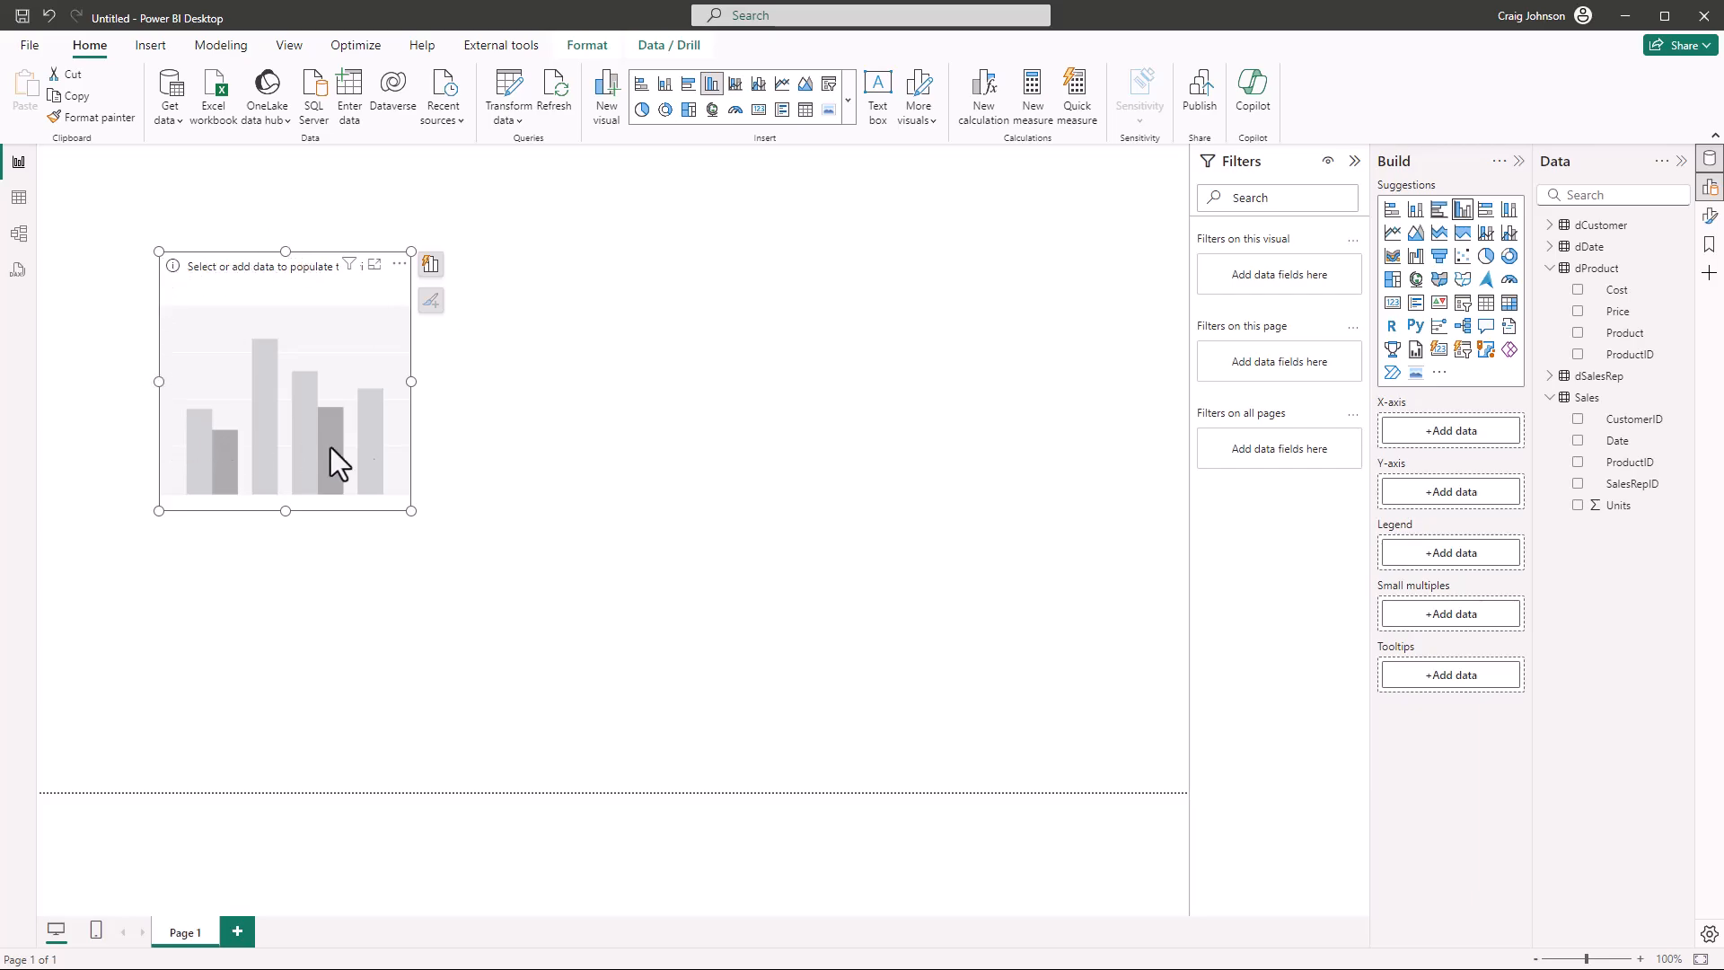
{"action": "left_click", "coordinate": [1578, 507]}
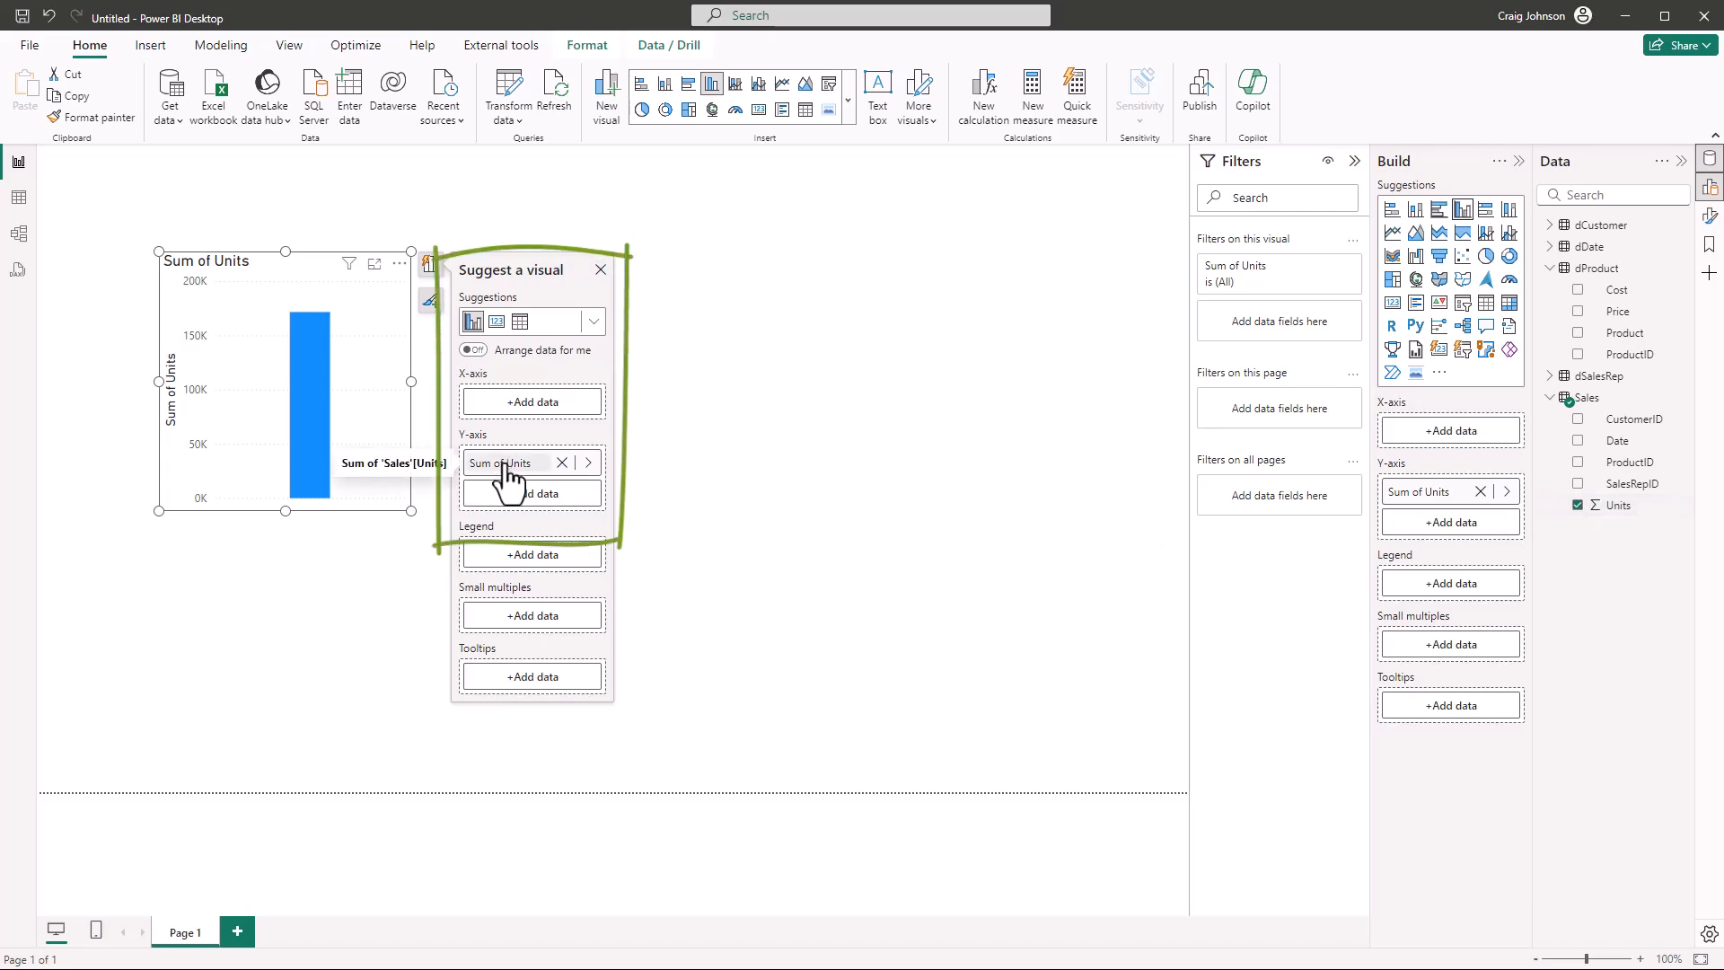
{"action": "left_click", "coordinate": [1578, 333]}
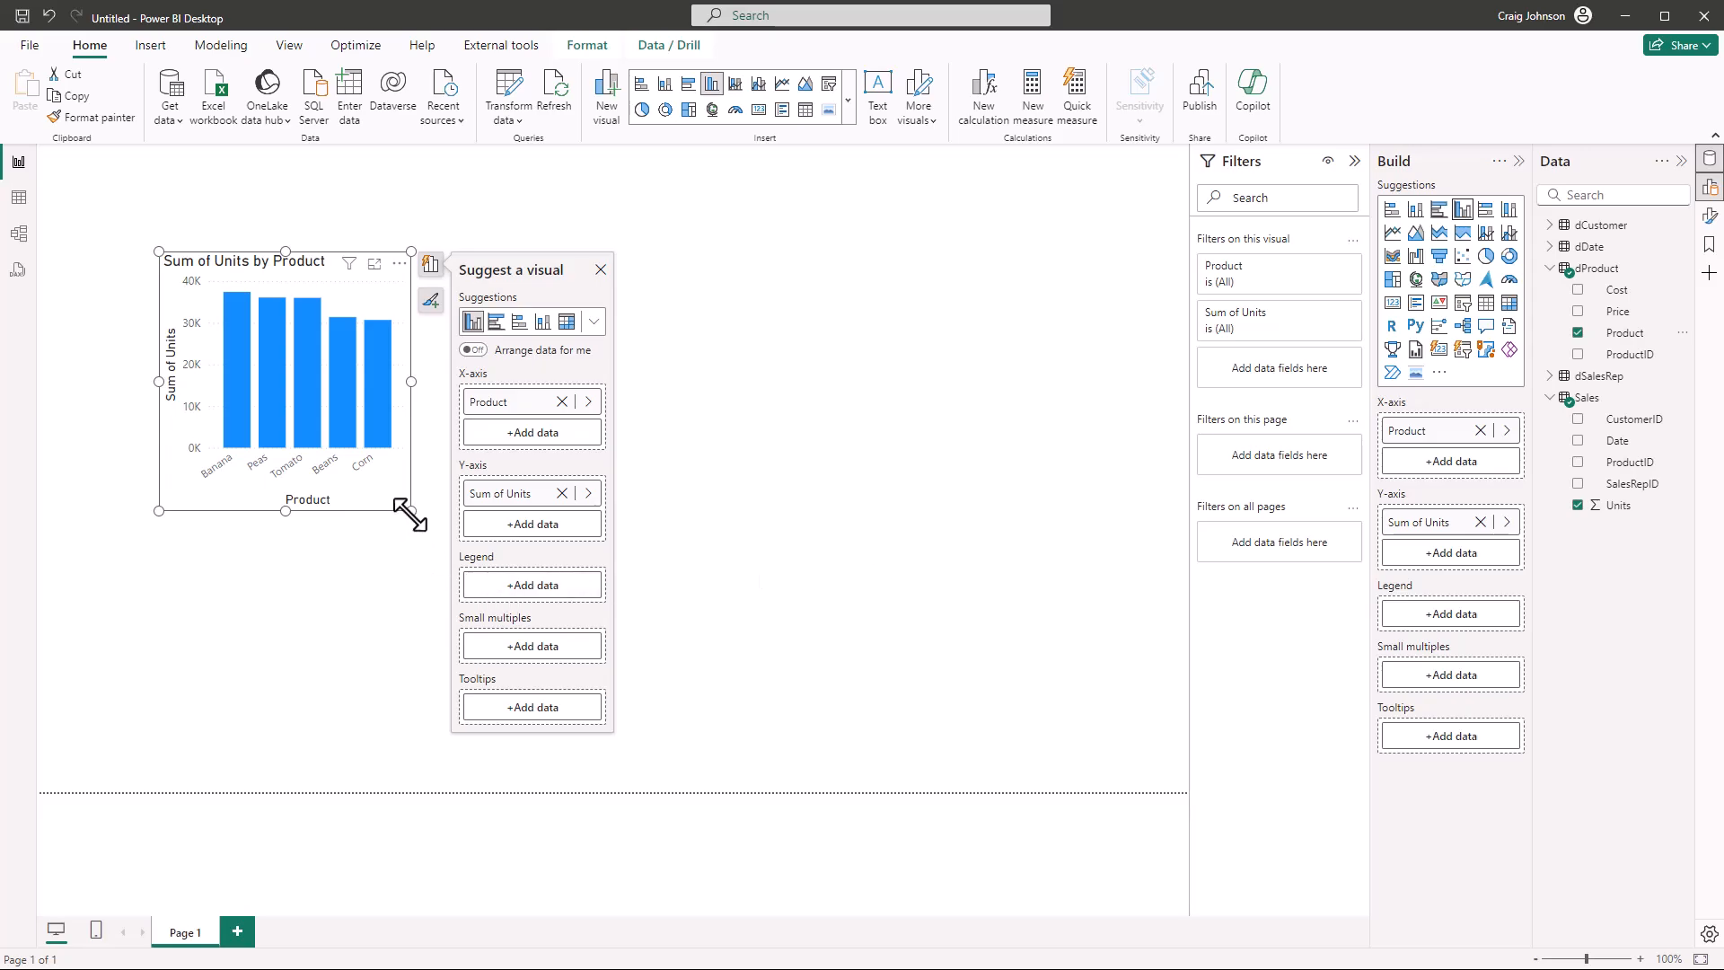
{"action": "left_click_drag", "start_coordinate": [410, 514], "coordinate": [459, 537]}
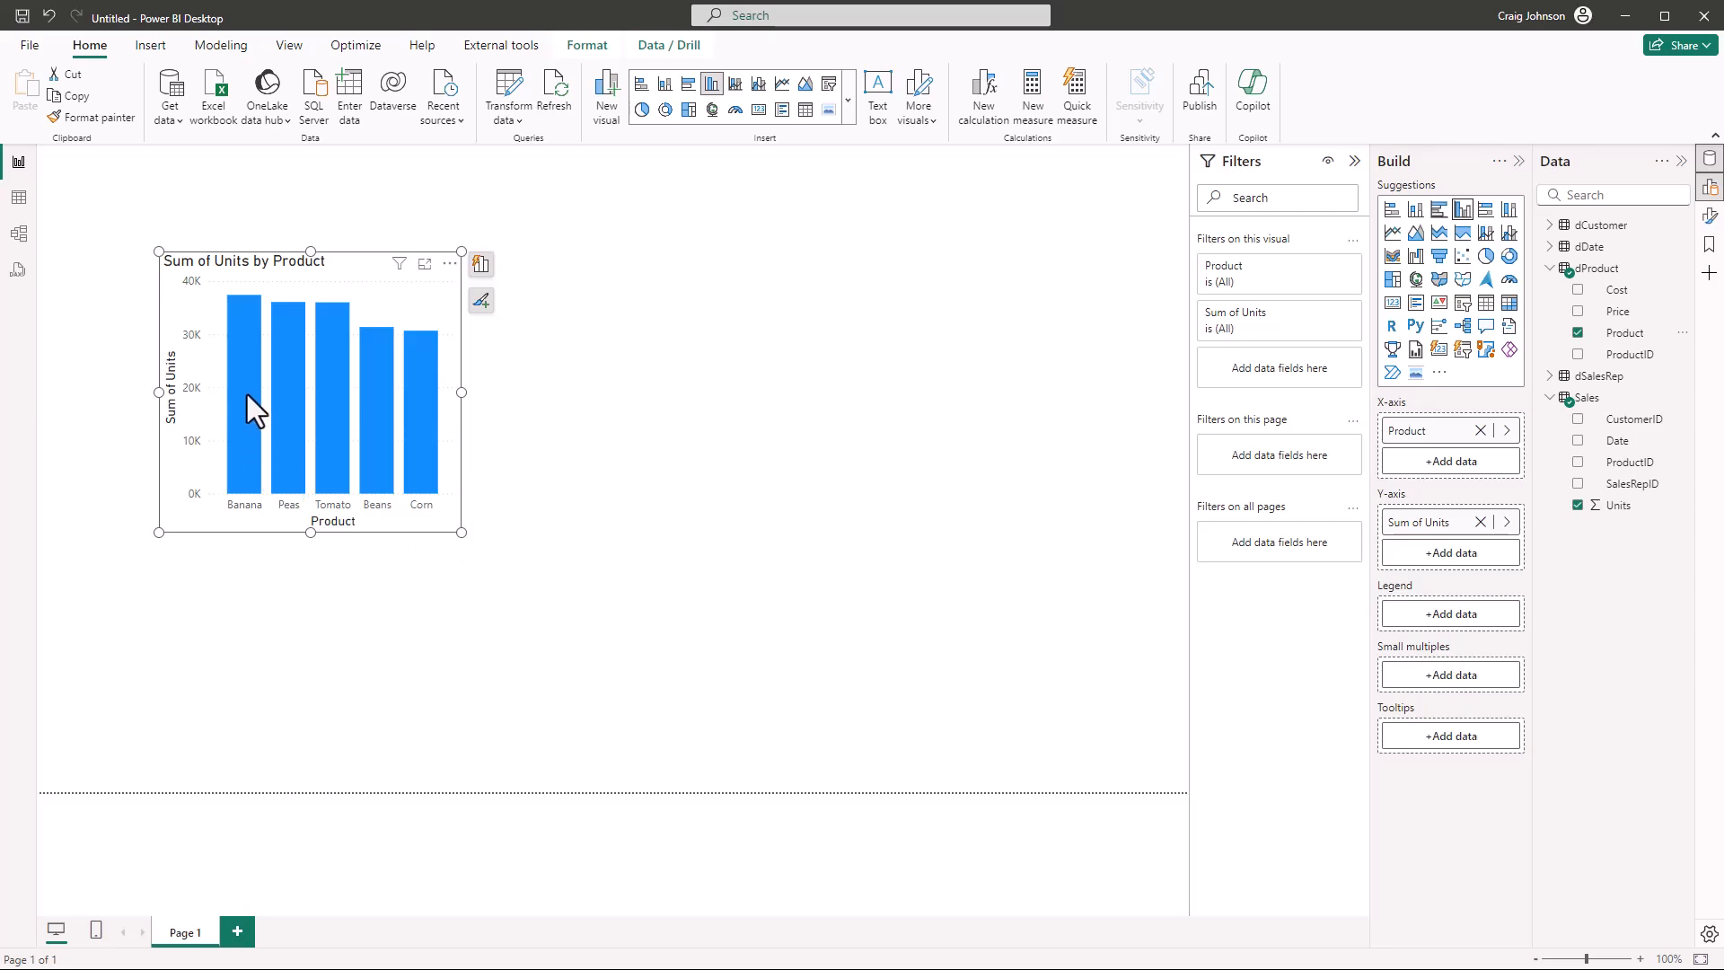
Change the column chart's title to Product Unit Sales, and shrink the chart slightly while shifting it toward the page's left edge
{"action": "mouse_move", "coordinate": [246, 393]}
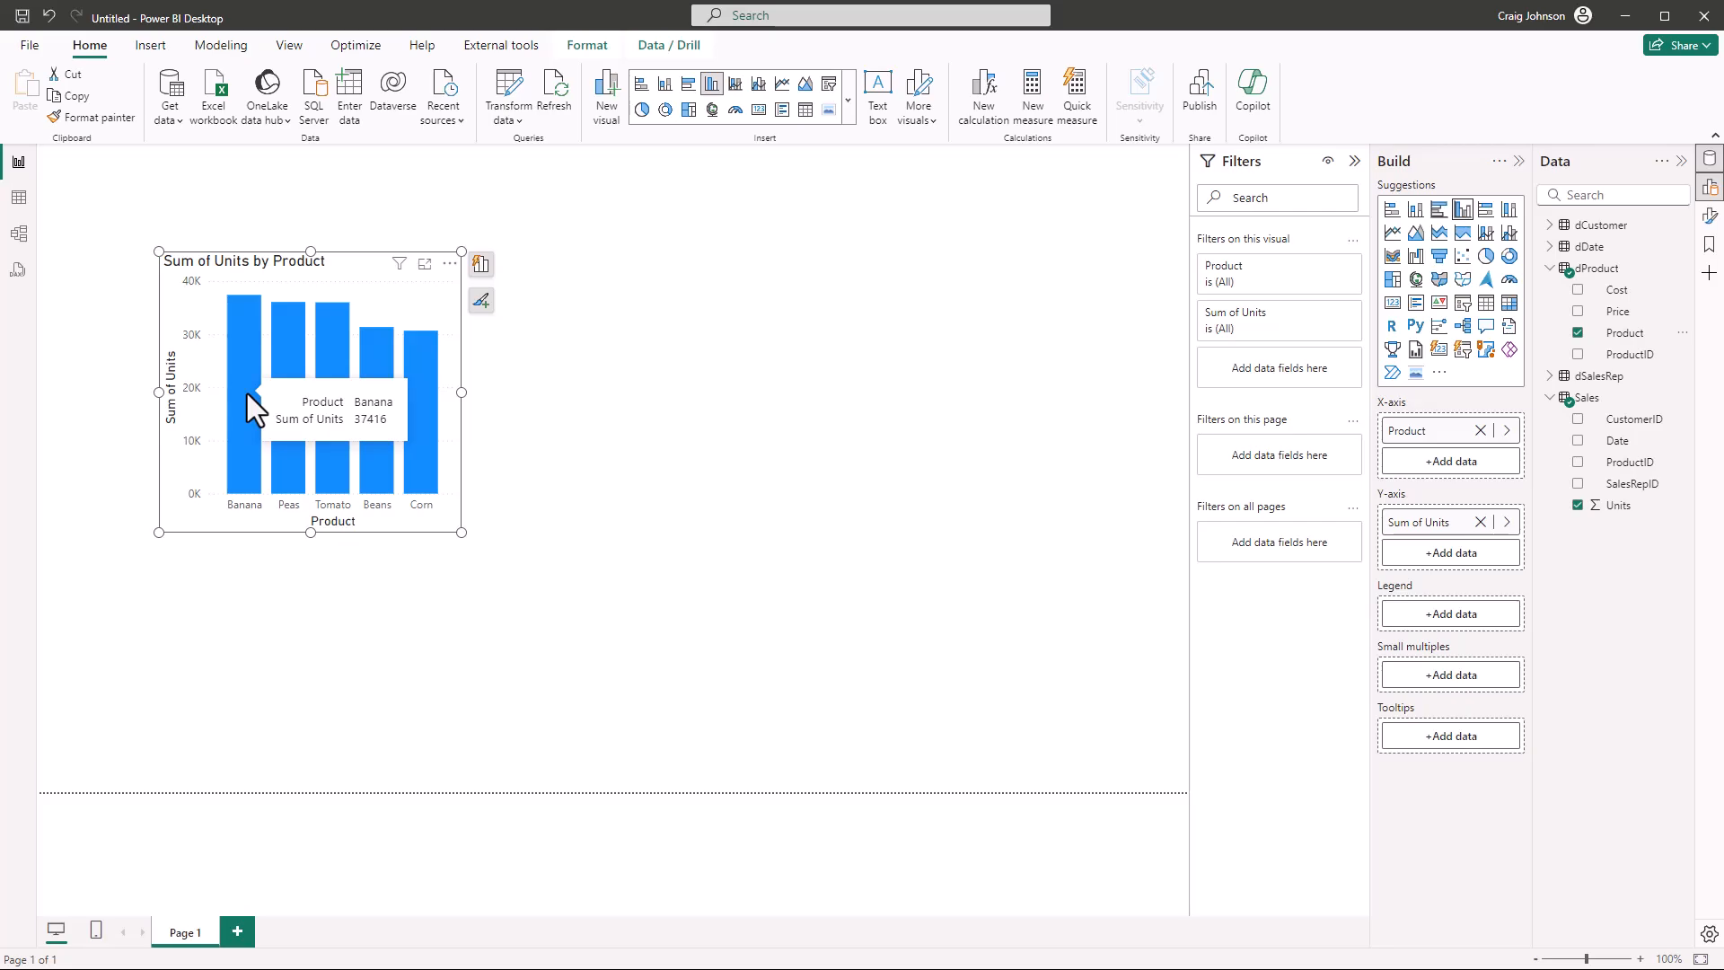
{"action": "mouse_move", "coordinate": [424, 397]}
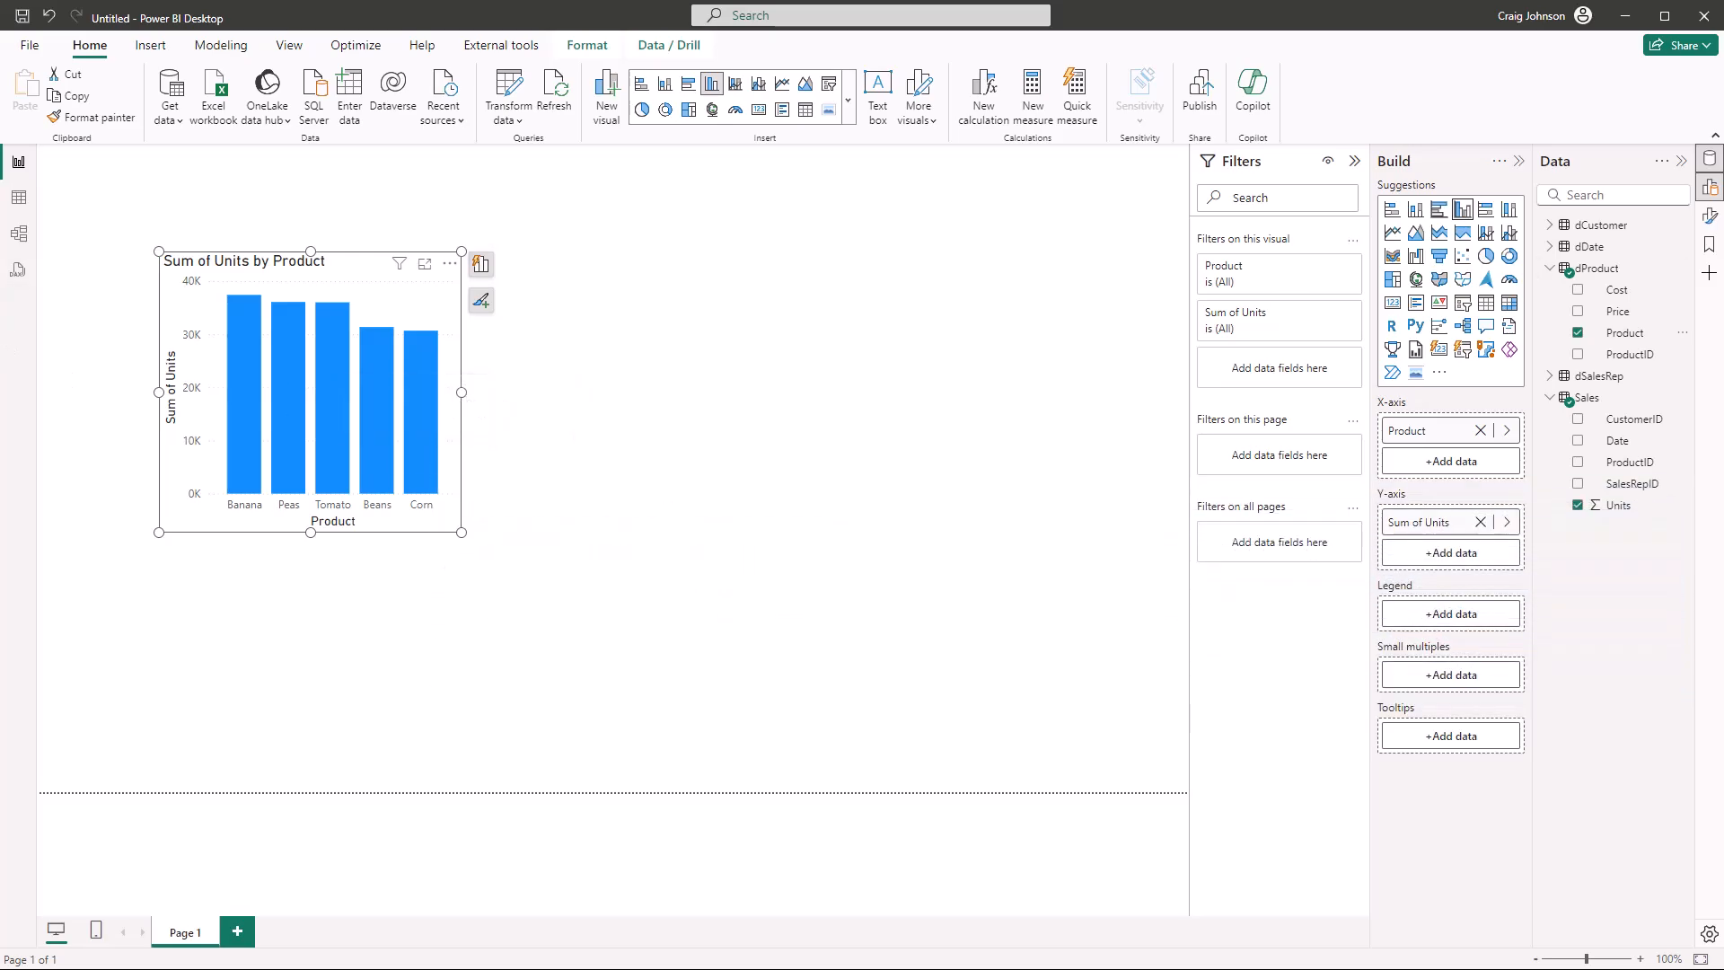
{"action": "left_click", "coordinate": [1710, 220]}
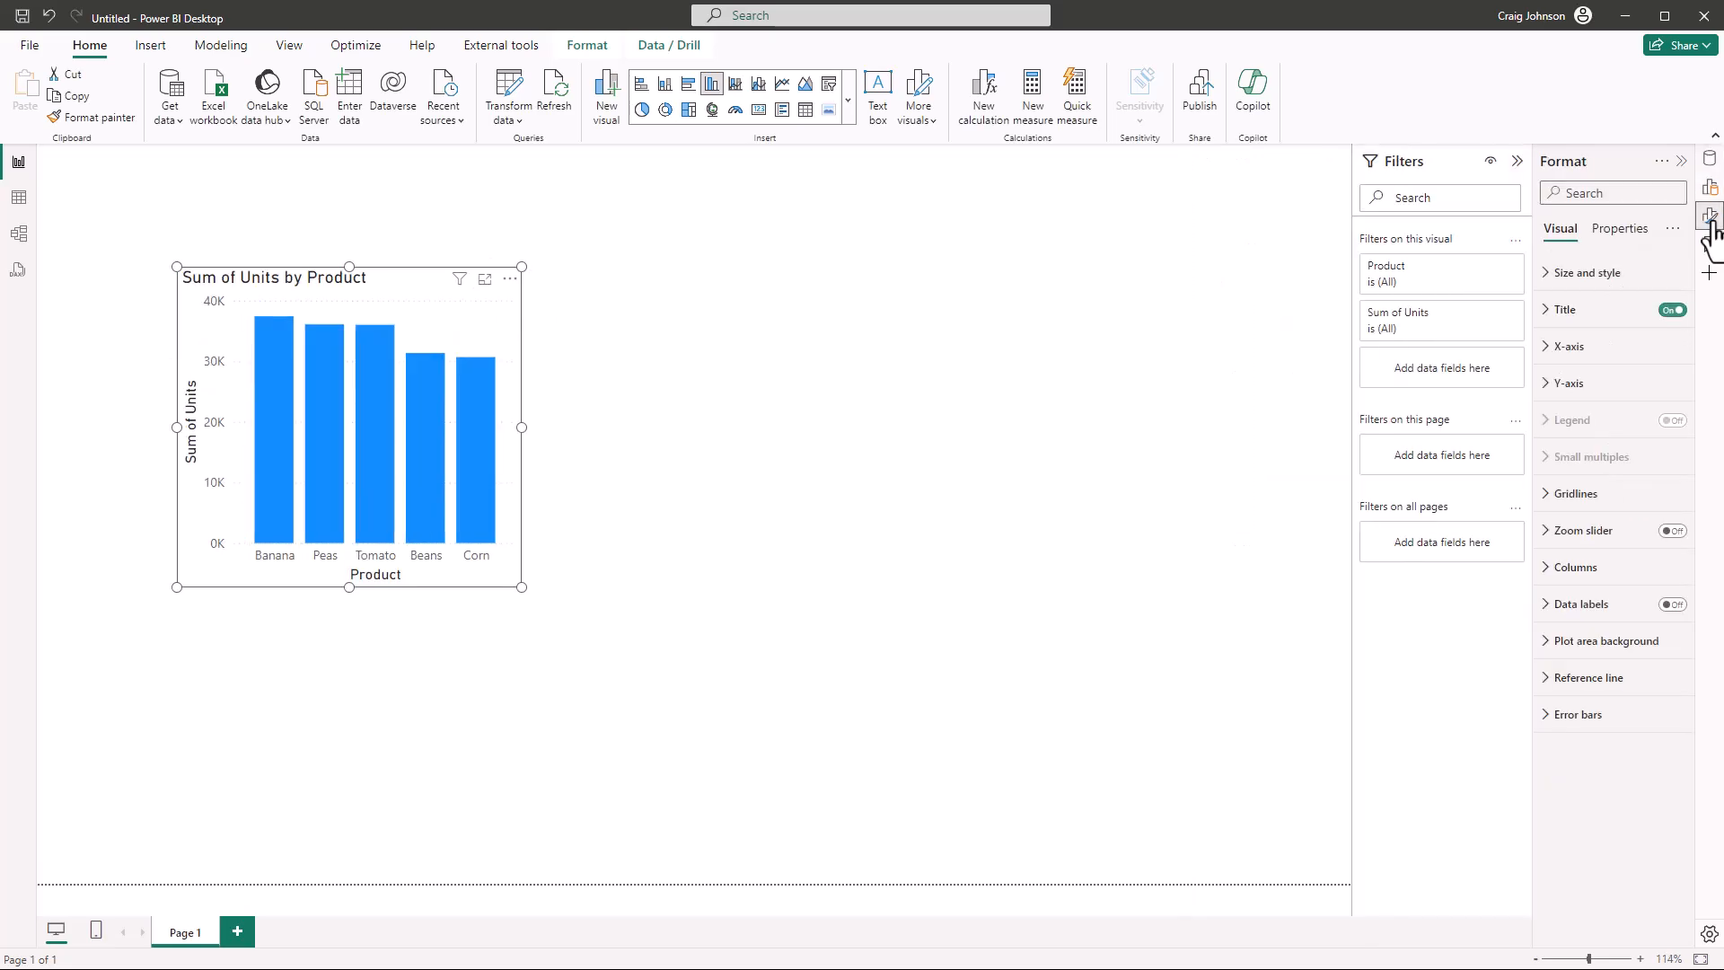
{"action": "left_click", "coordinate": [1549, 314]}
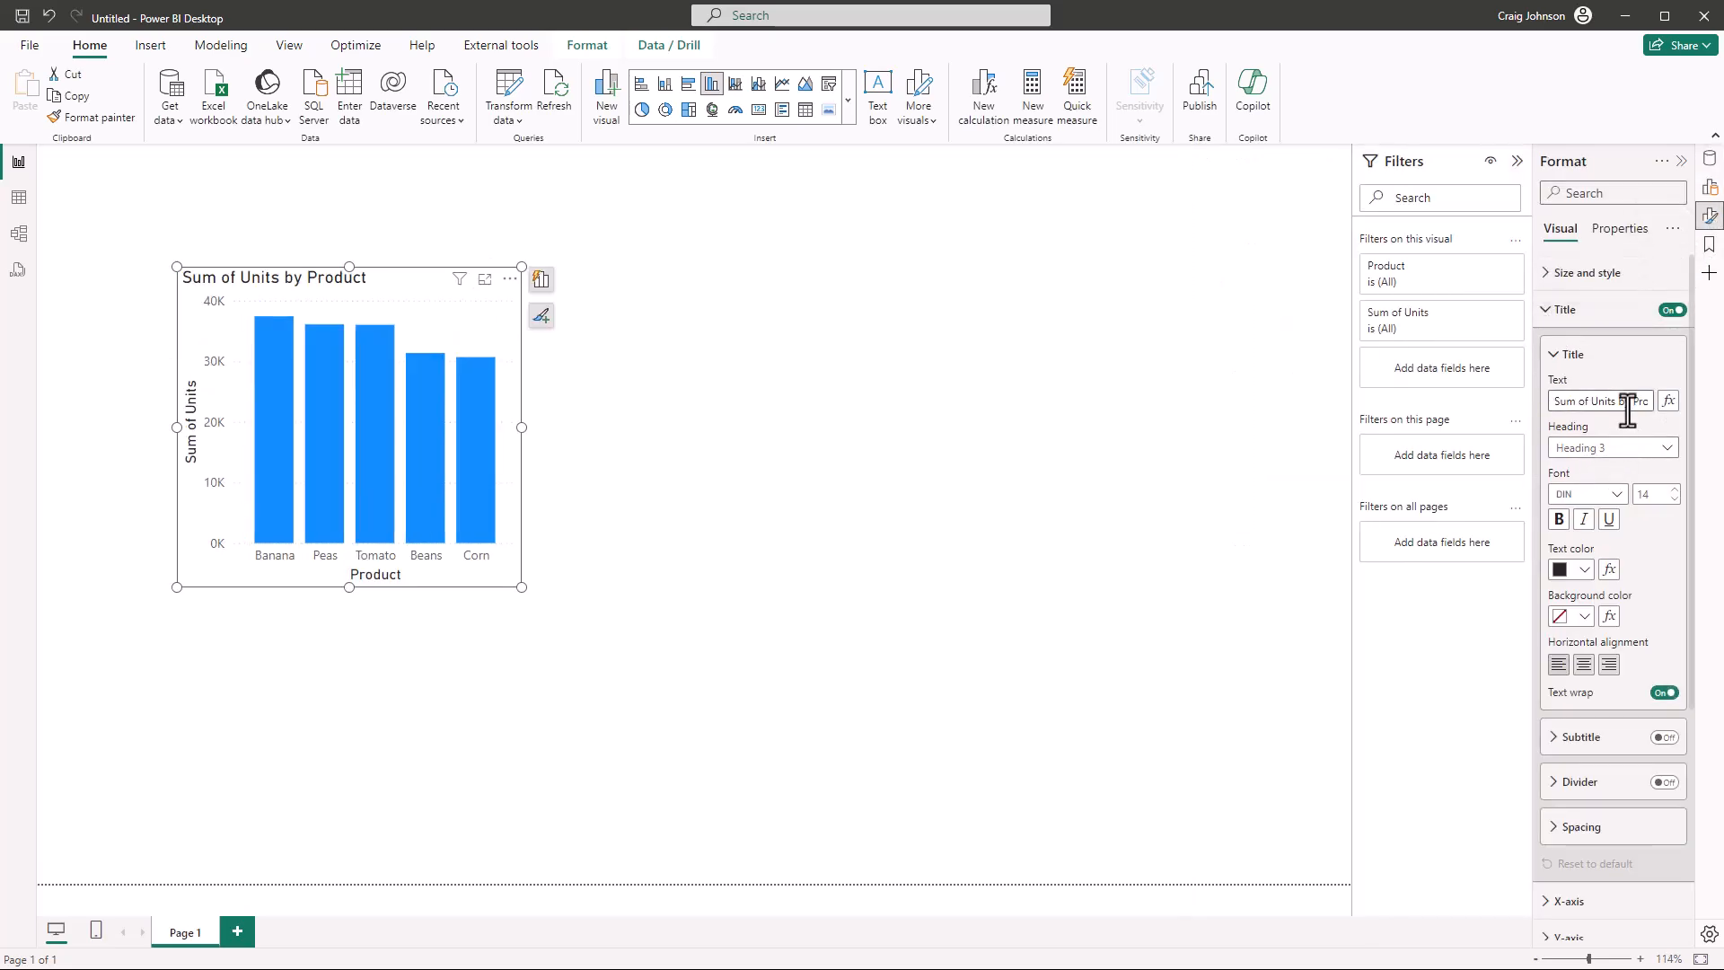
{"action": "triple_click", "coordinate": [1560, 407]}
{"action": "type", "text": "Product Un"}
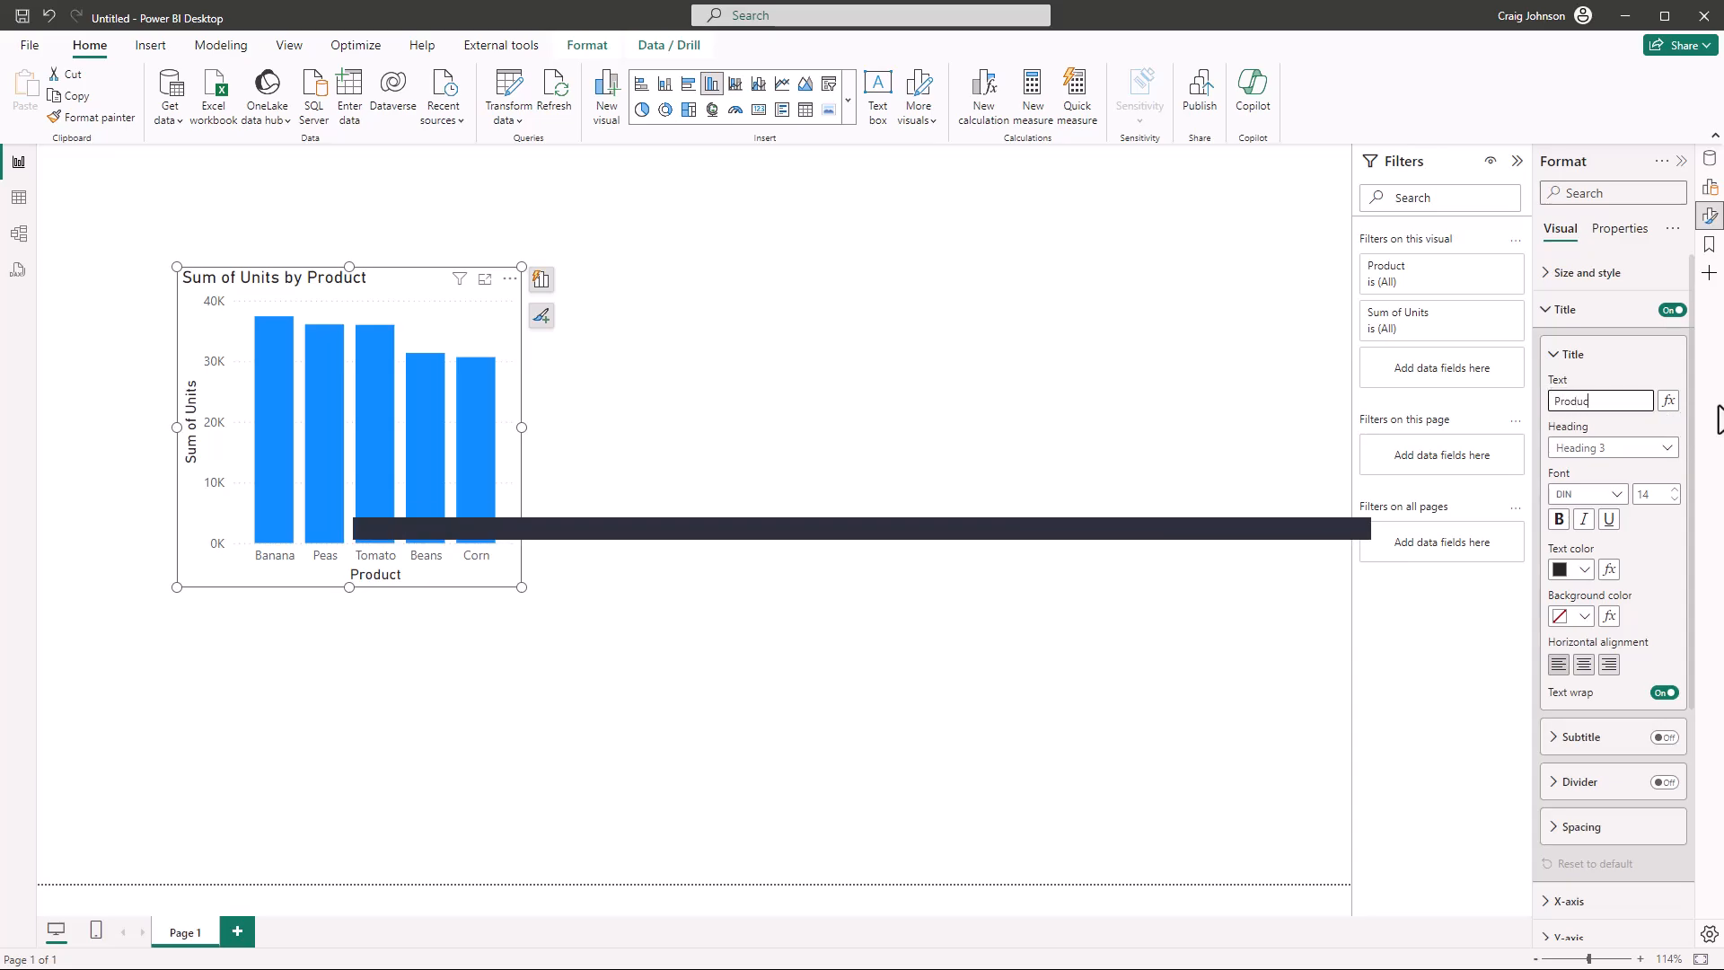
{"action": "type", "text": "Sales"}
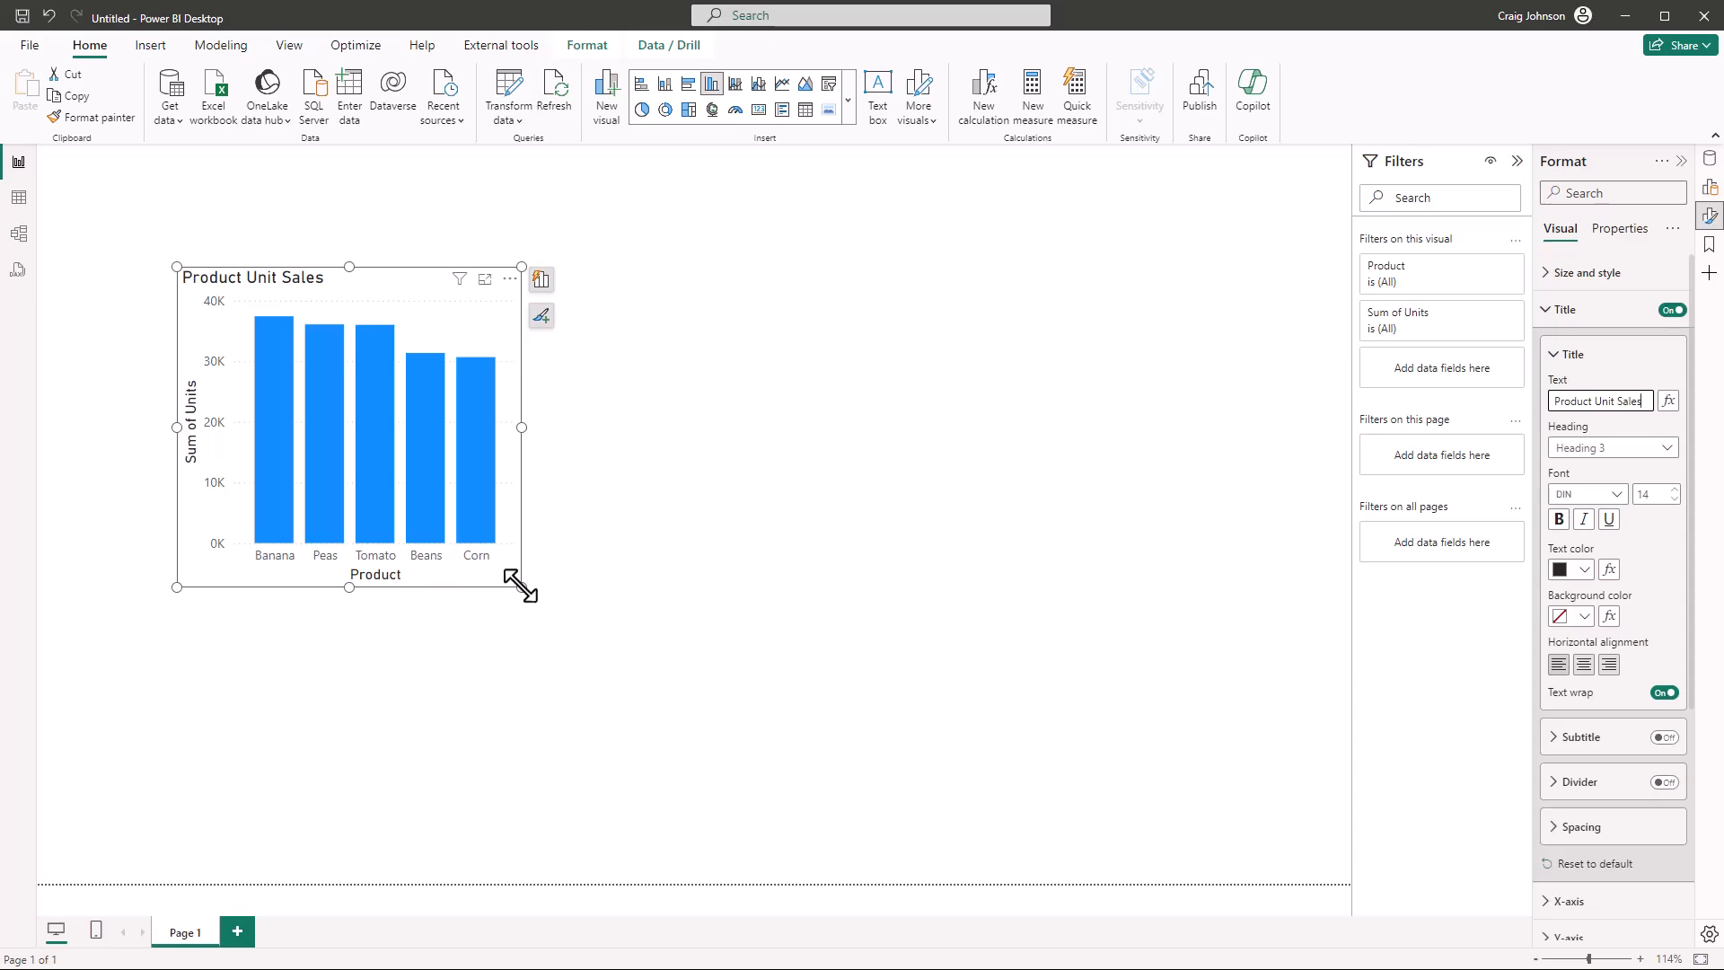
{"action": "left_click_drag", "start_coordinate": [521, 585], "coordinate": [516, 541]}
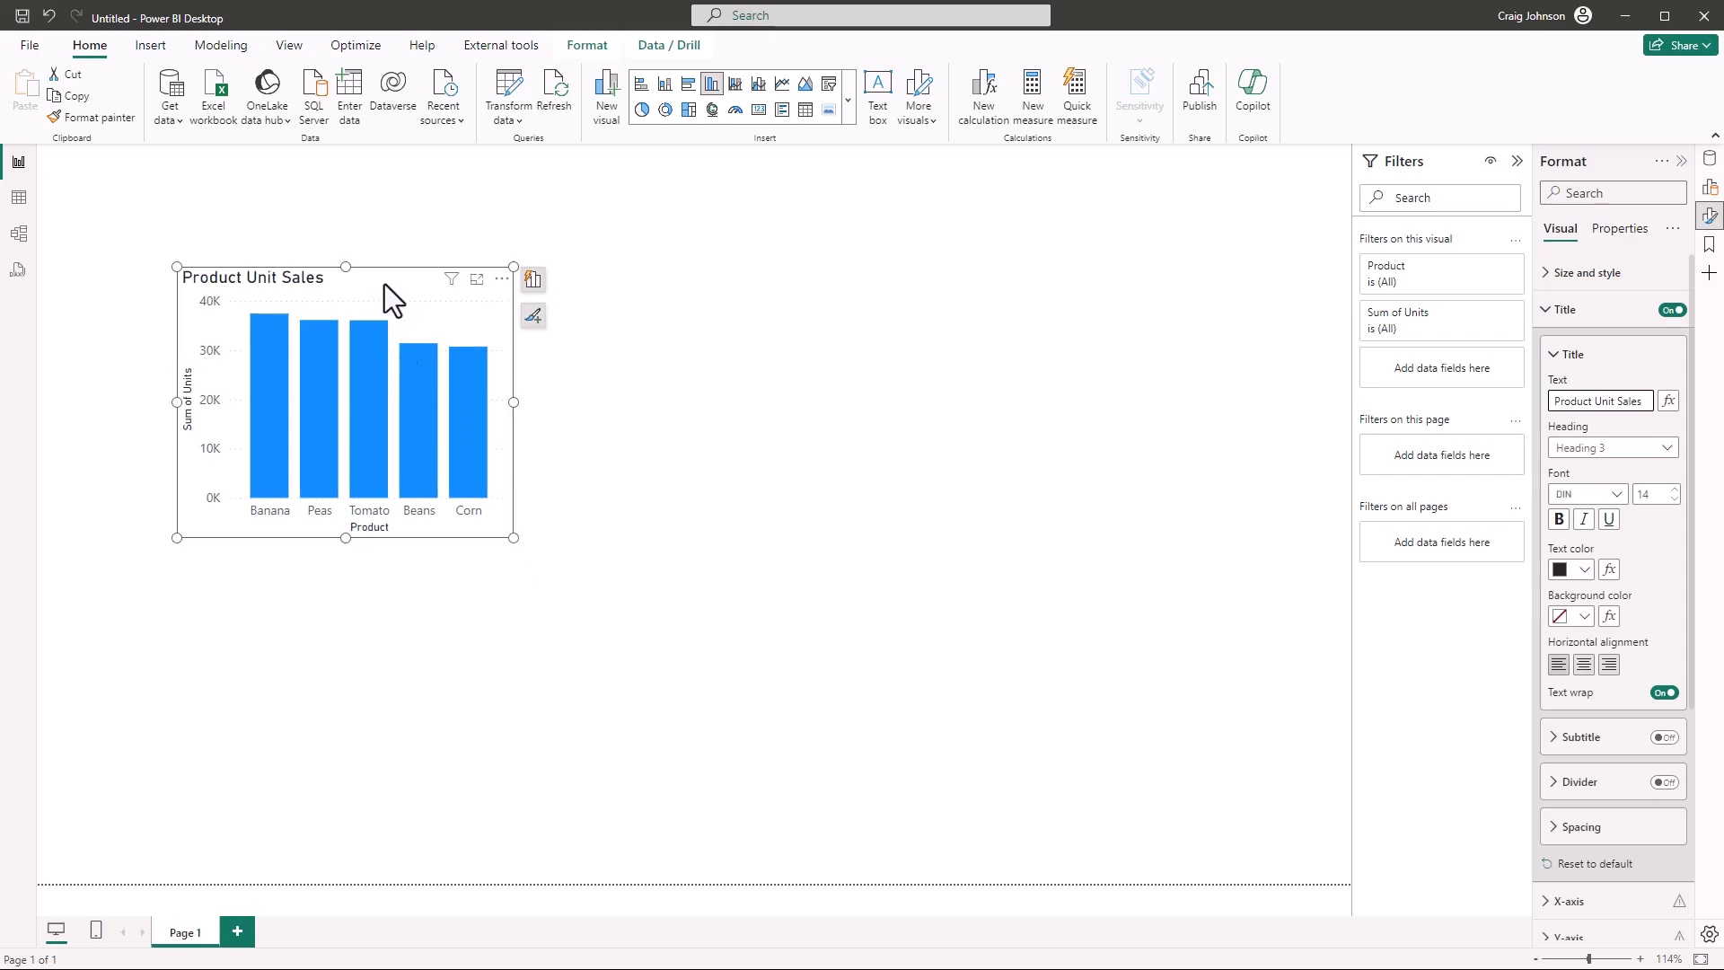
{"action": "left_click_drag", "start_coordinate": [384, 284], "coordinate": [307, 292]}
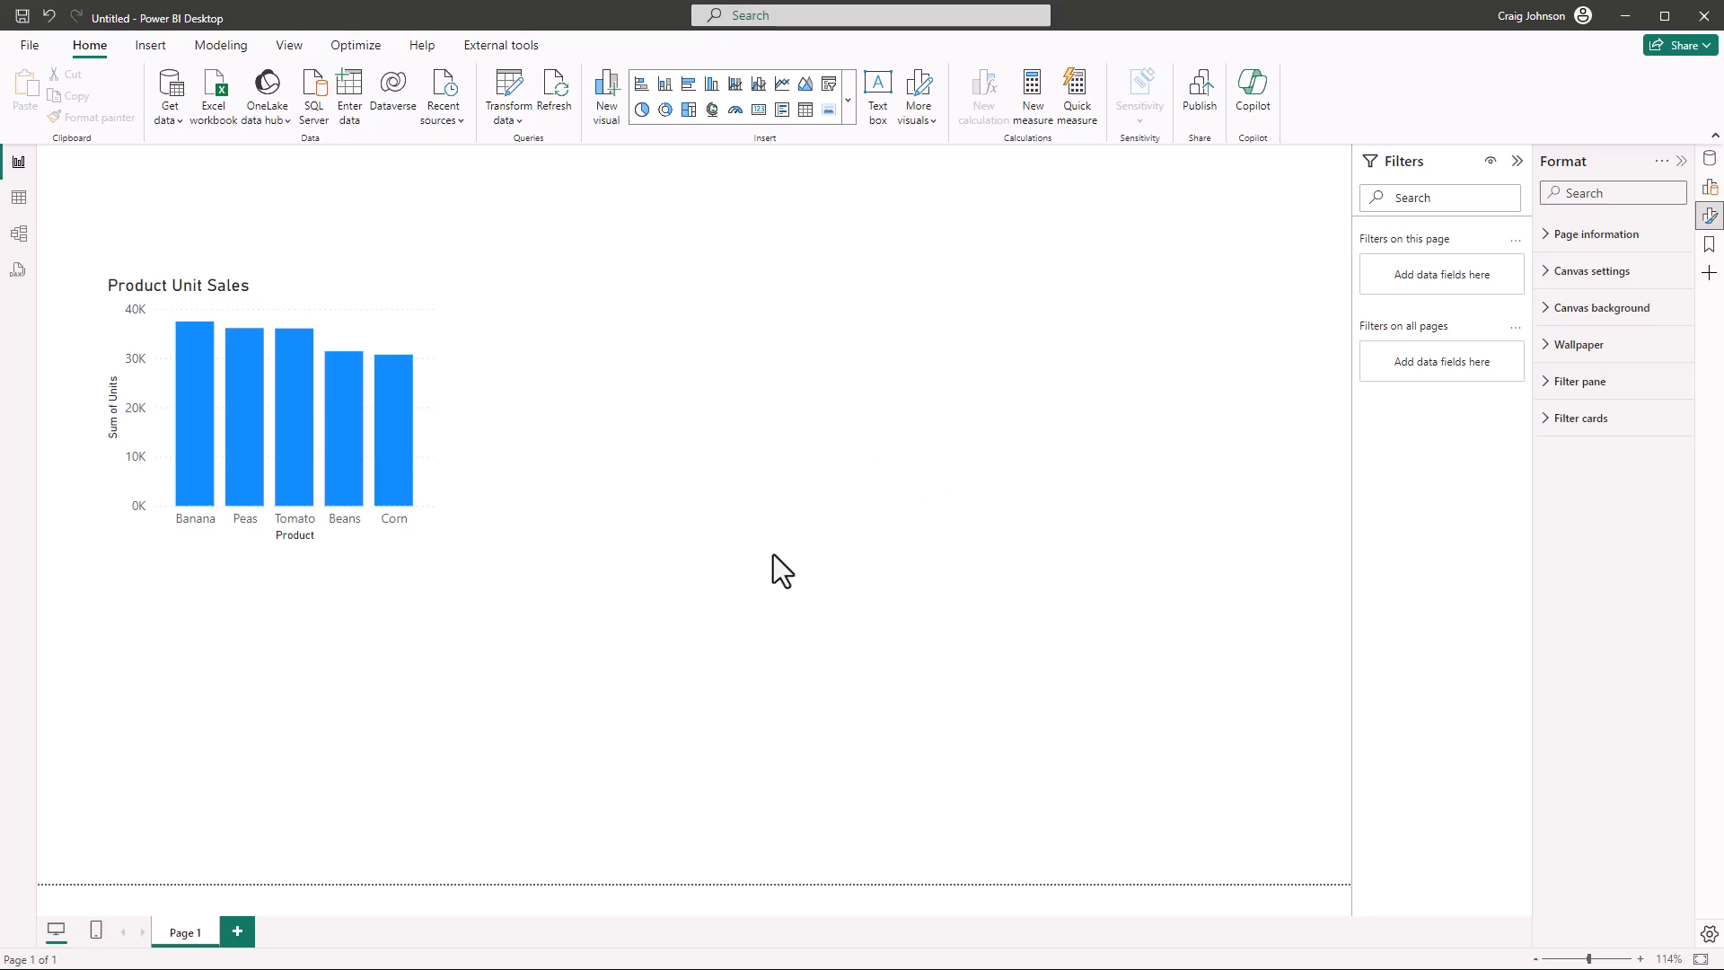
Add a slicer beside the Product Unit Sales chart, using the Year field from dDate
{"action": "left_click", "coordinate": [829, 84]}
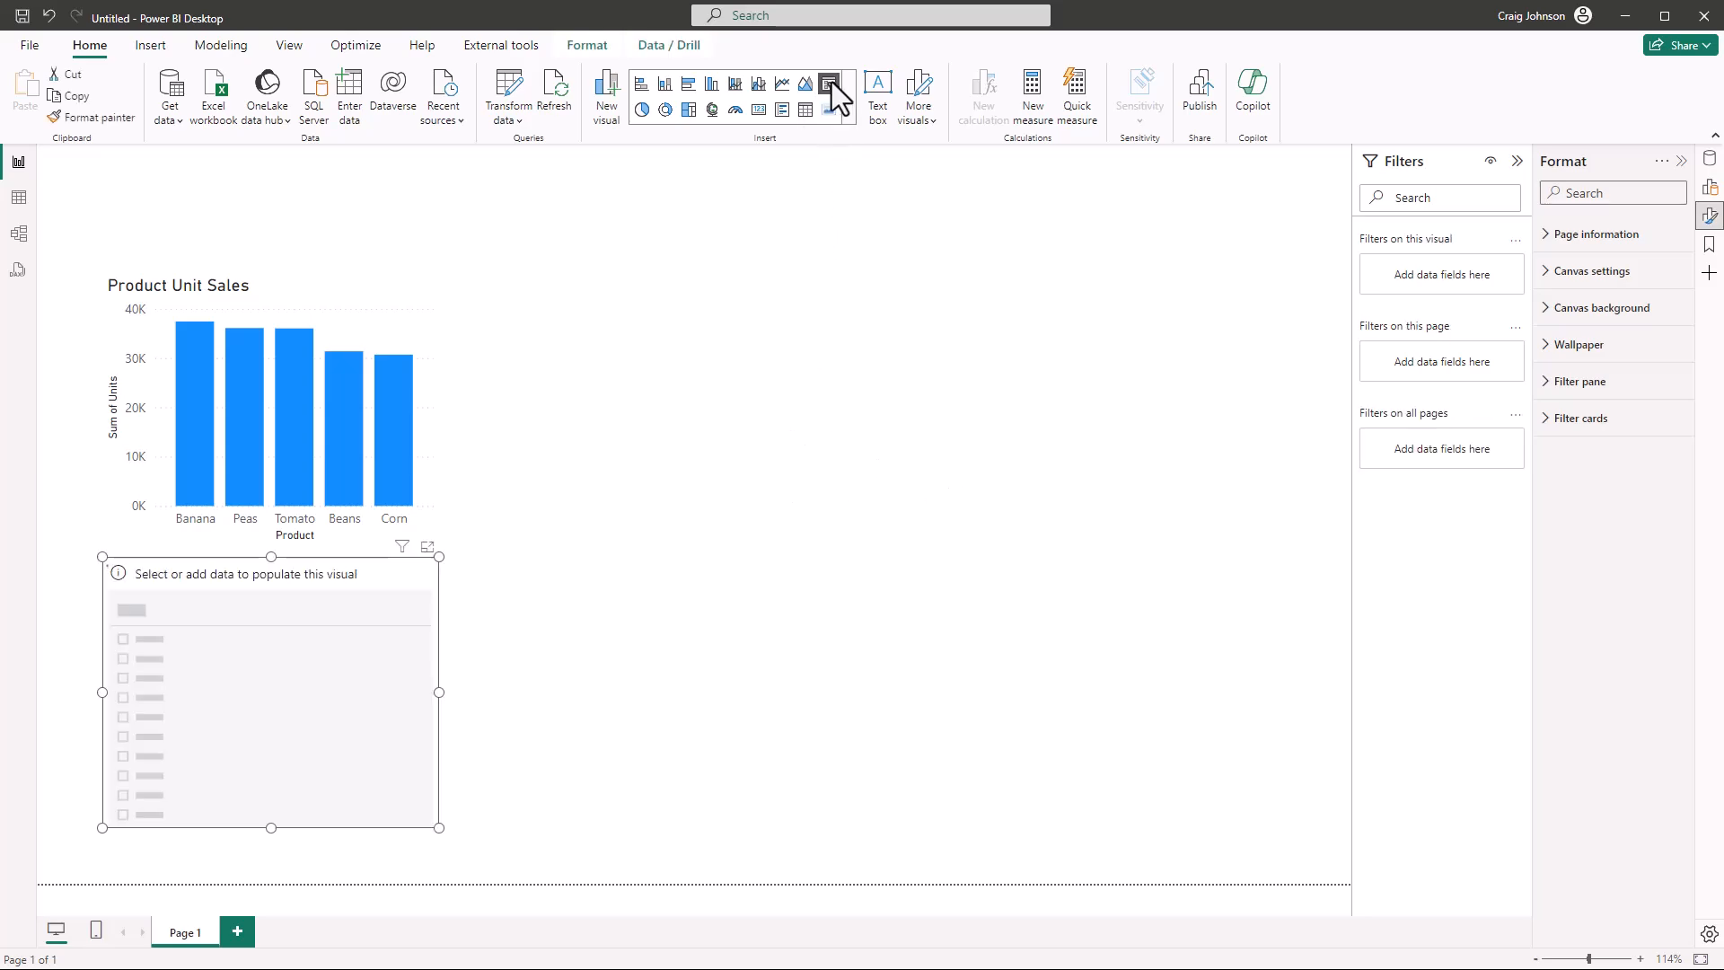
{"action": "left_click_drag", "start_coordinate": [206, 569], "coordinate": [798, 287]}
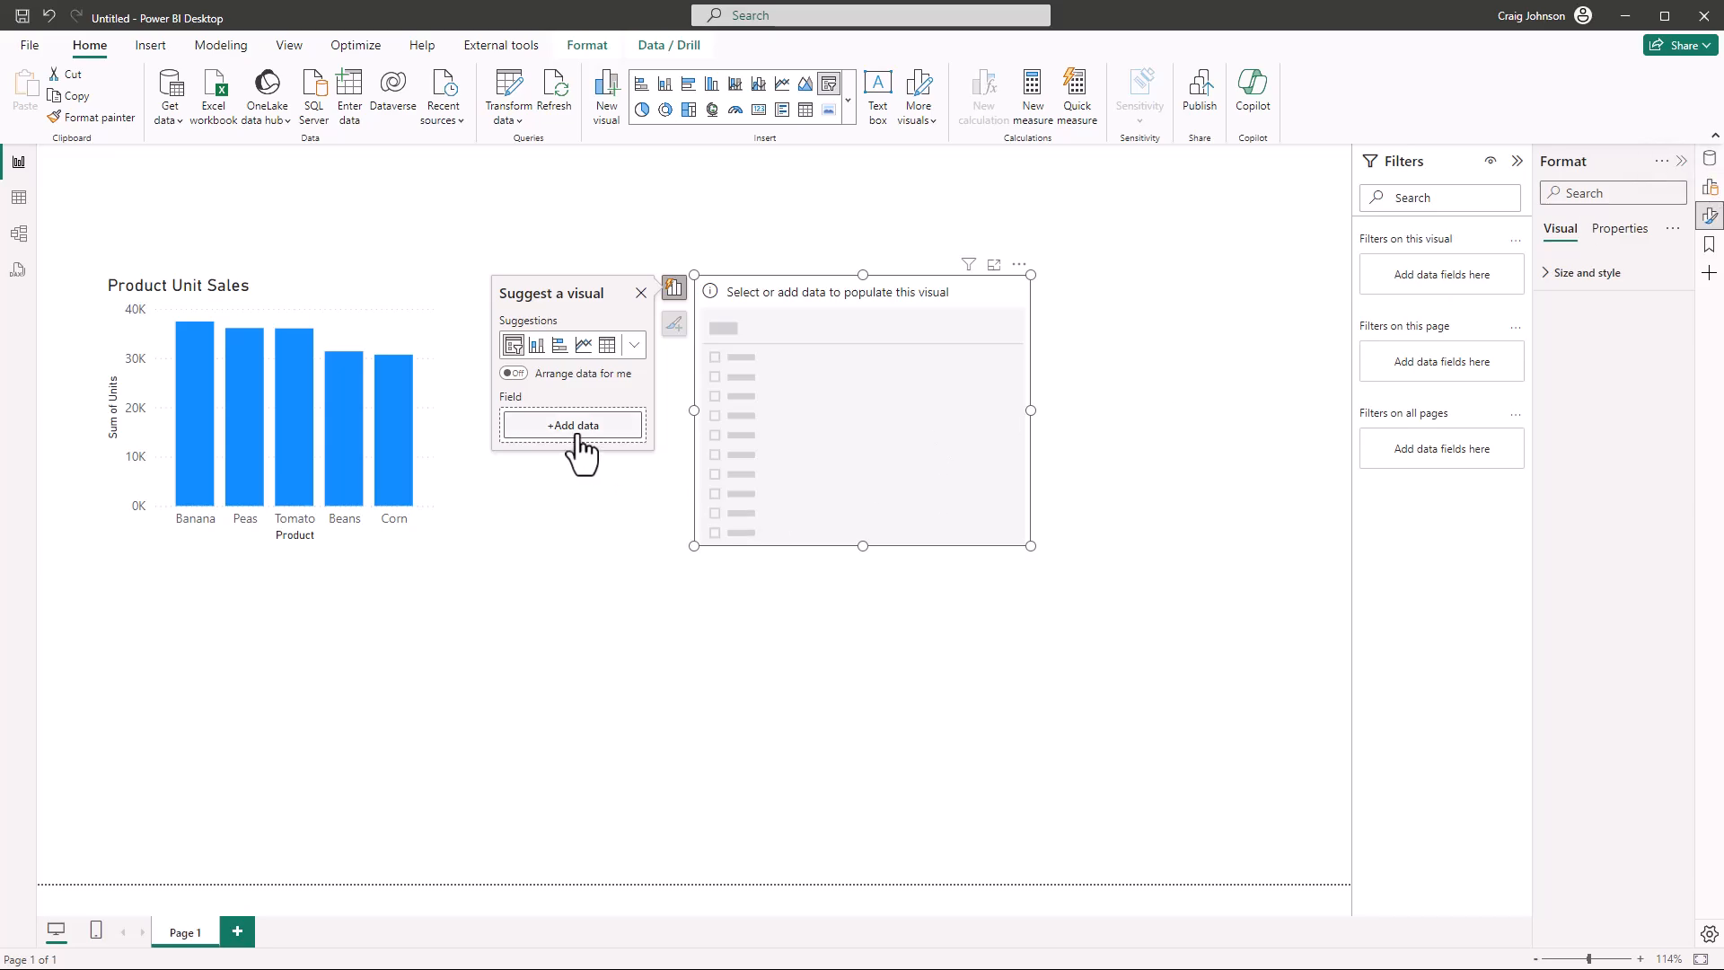
{"action": "left_click", "coordinate": [577, 431]}
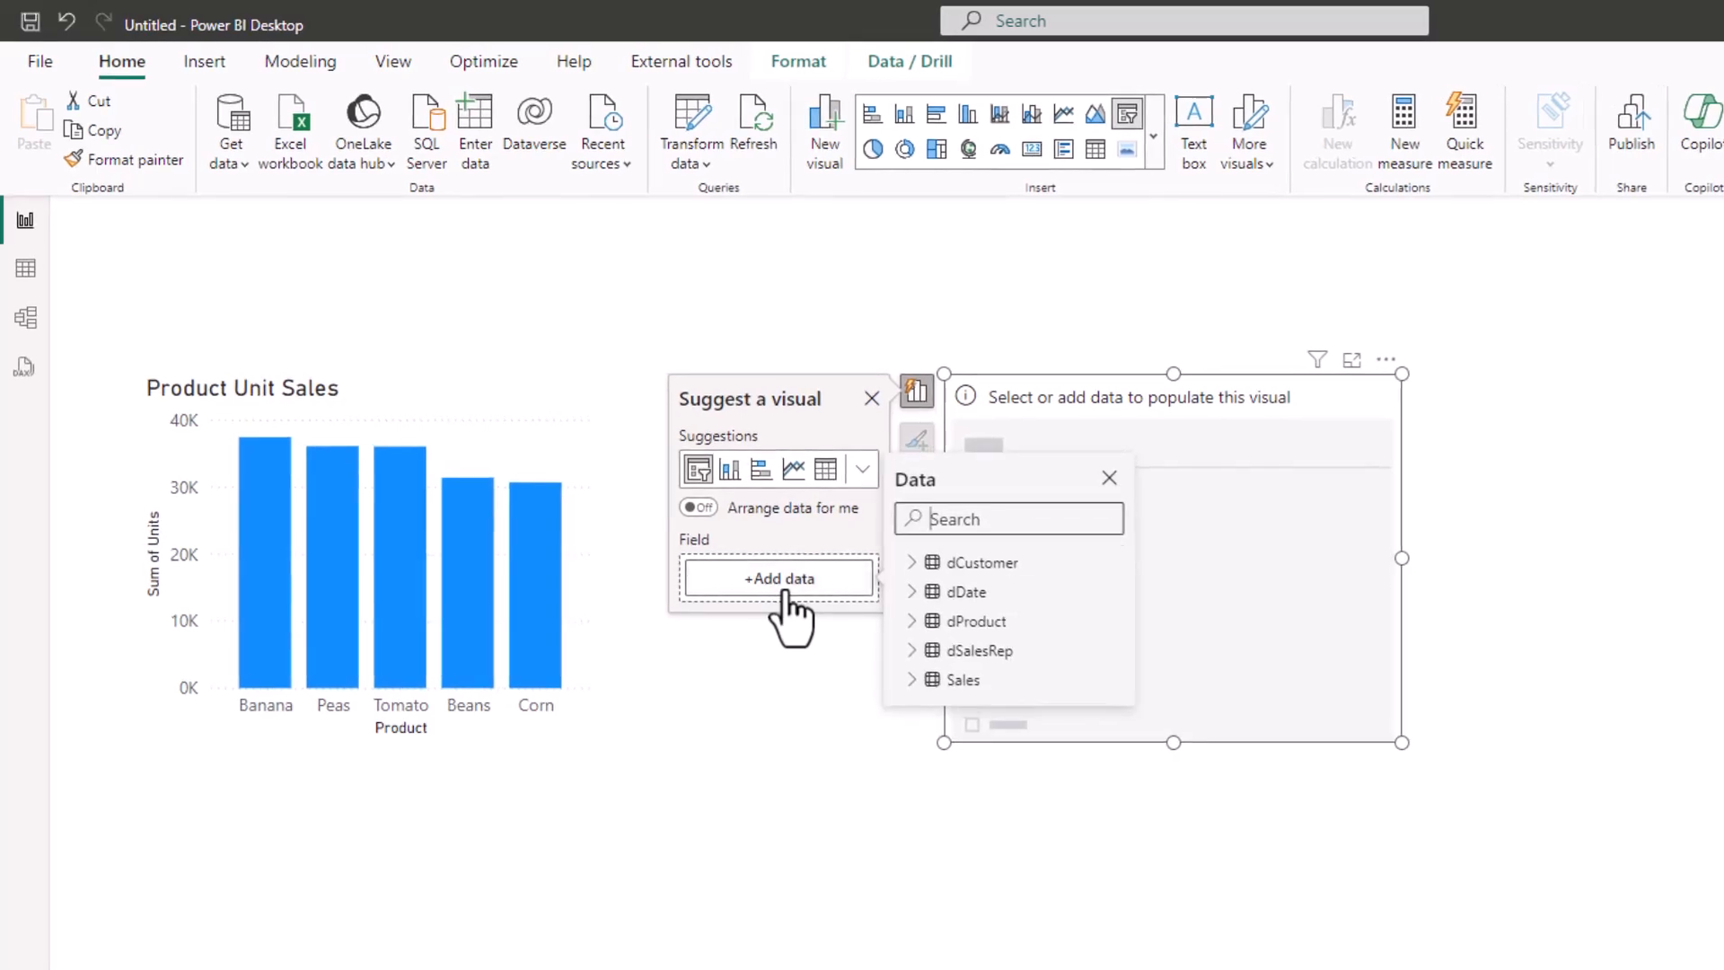
{"action": "left_click", "coordinate": [910, 592]}
{"action": "scroll", "coordinate": [1068, 683], "scroll_direction": "down", "scroll_amount": 2}
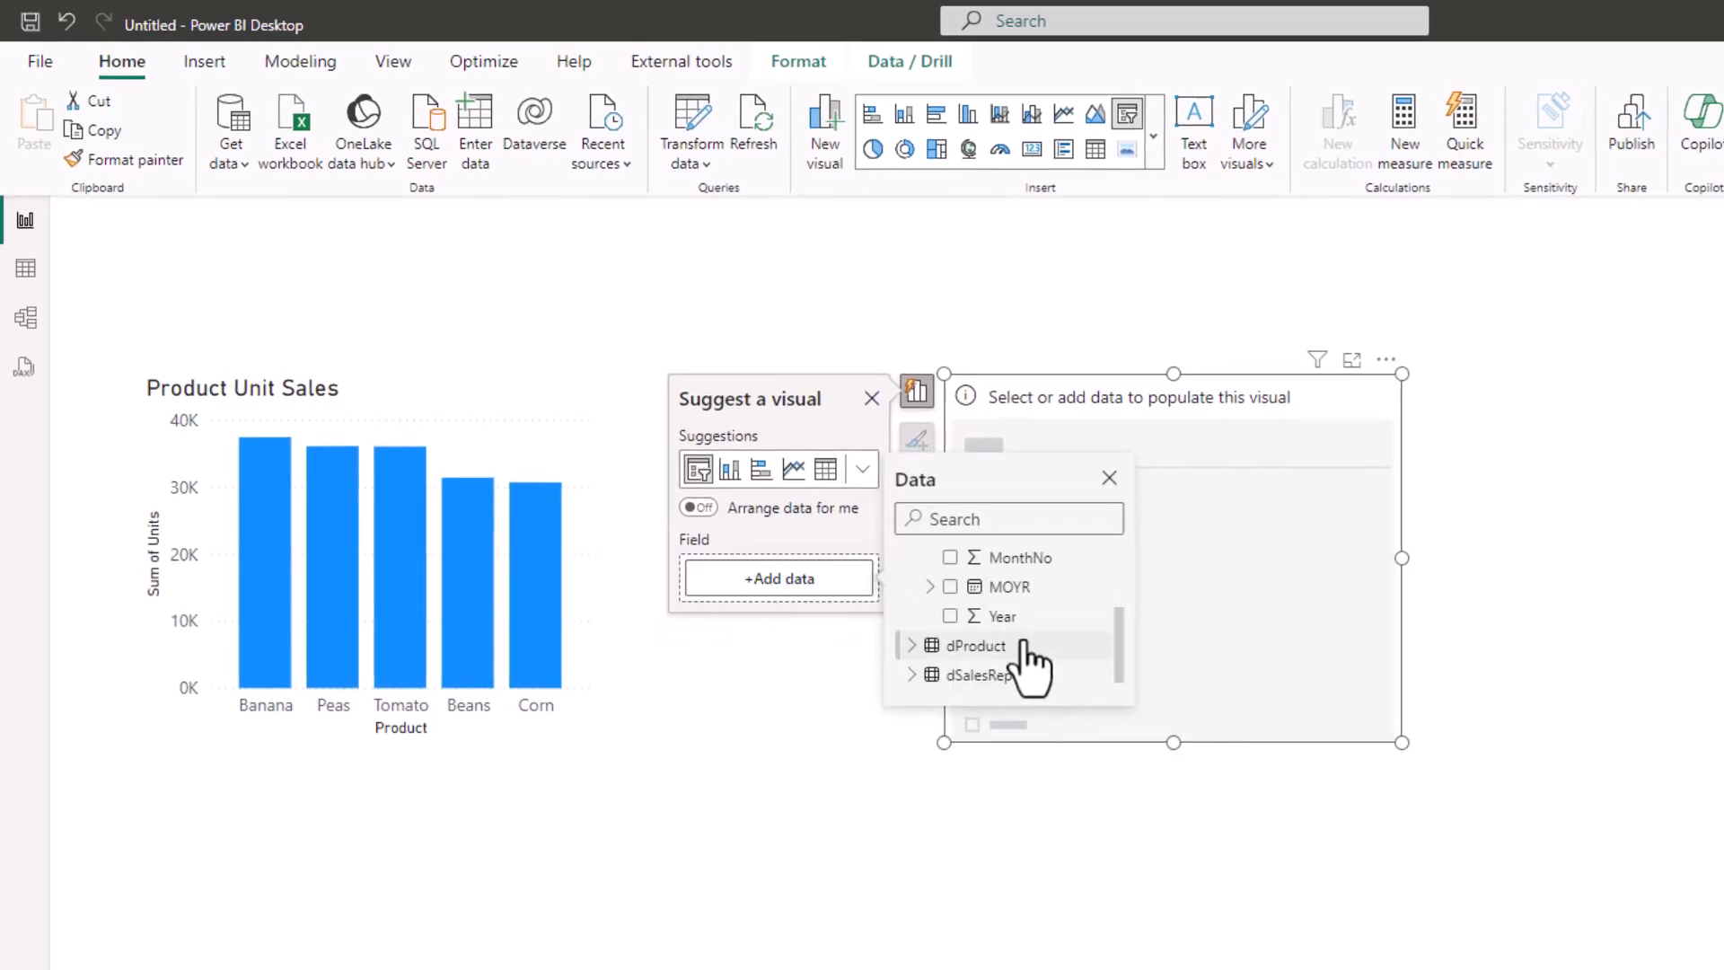
{"action": "left_click", "coordinate": [950, 616]}
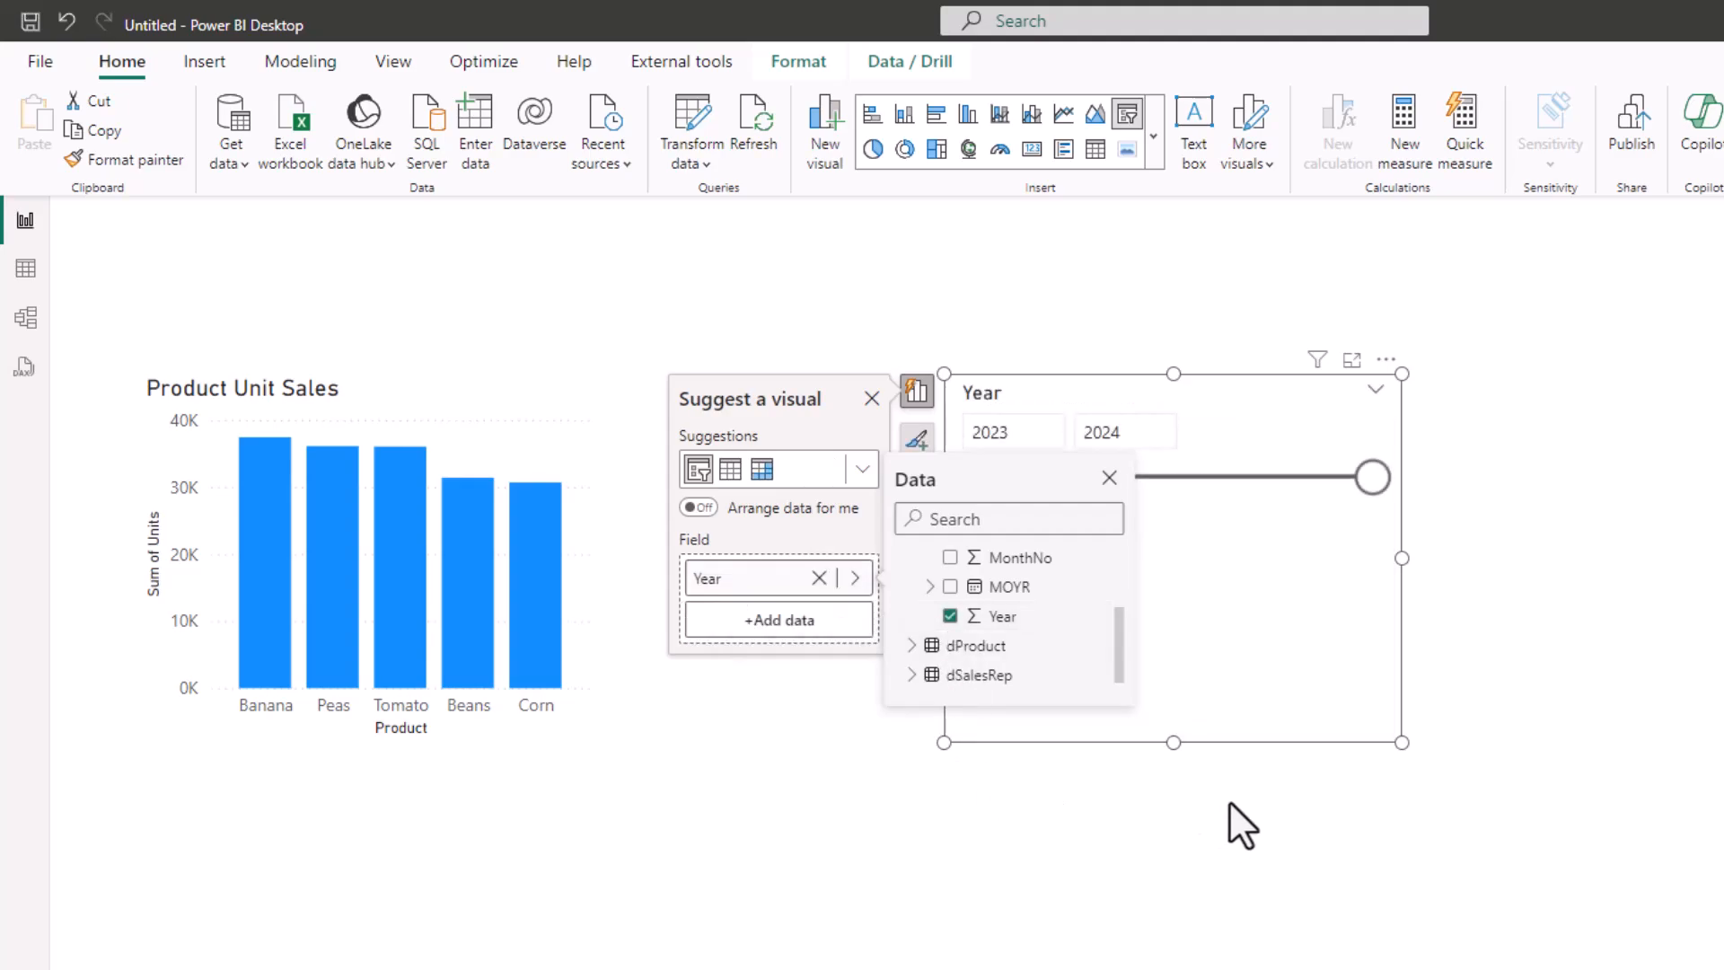
{"action": "left_click", "coordinate": [1240, 404]}
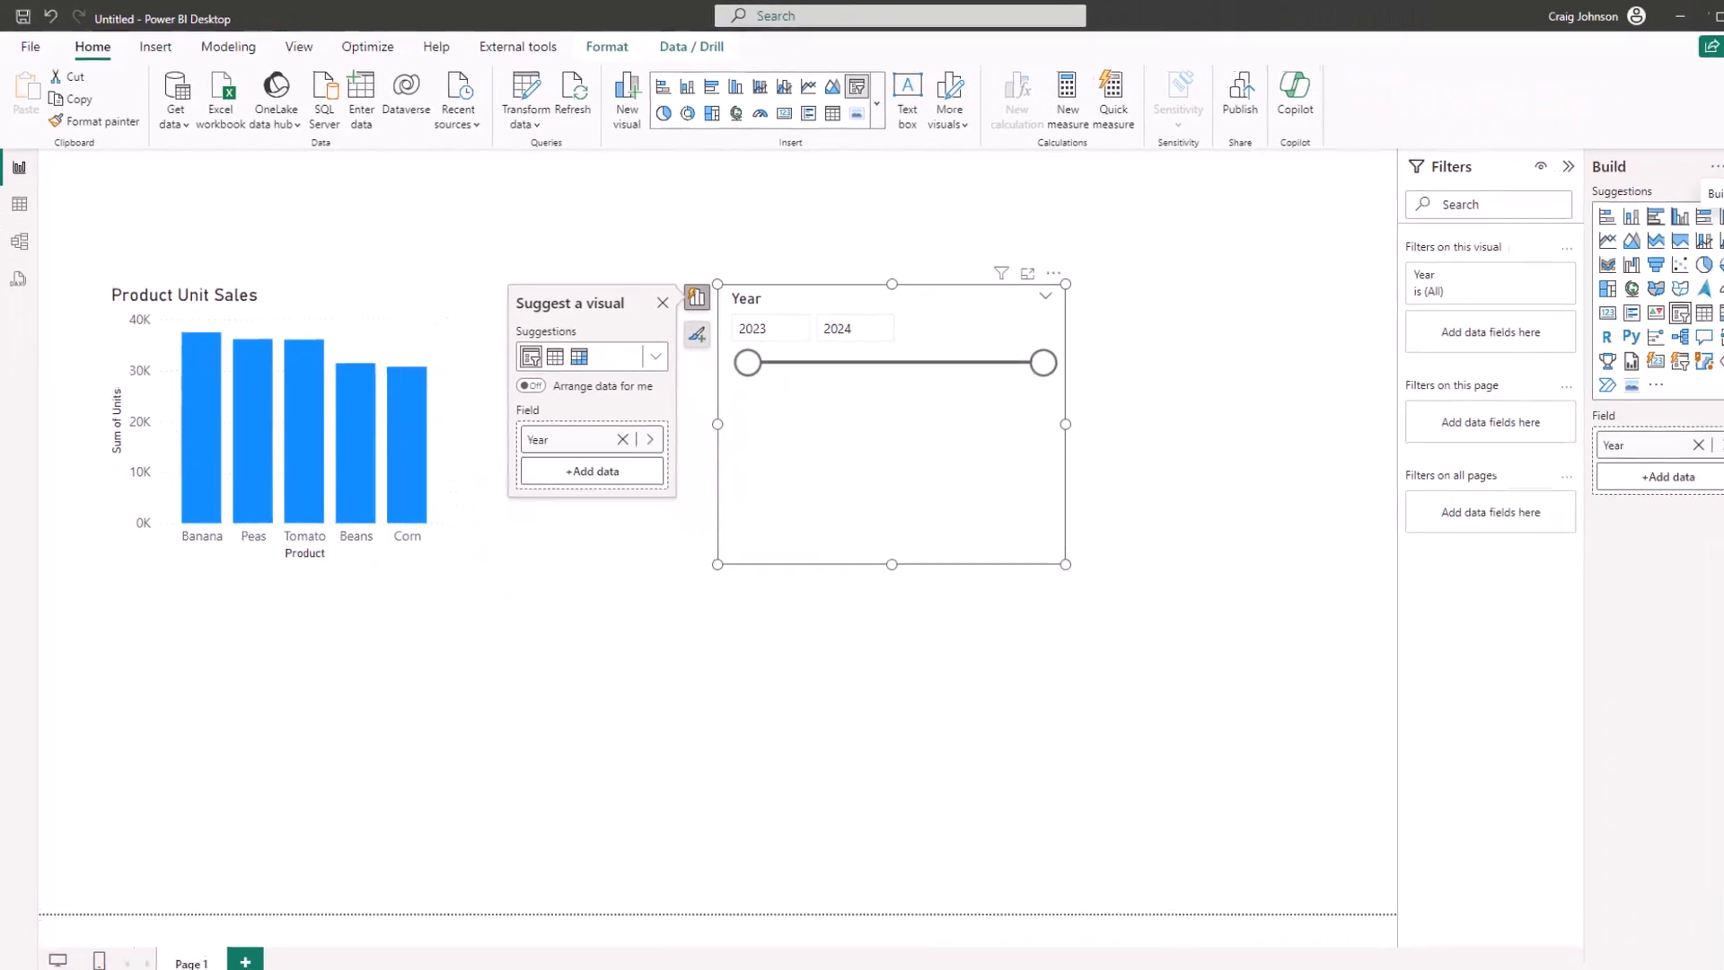
Set the Year slicer's style to Vertical list
{"action": "left_click", "coordinate": [1709, 220]}
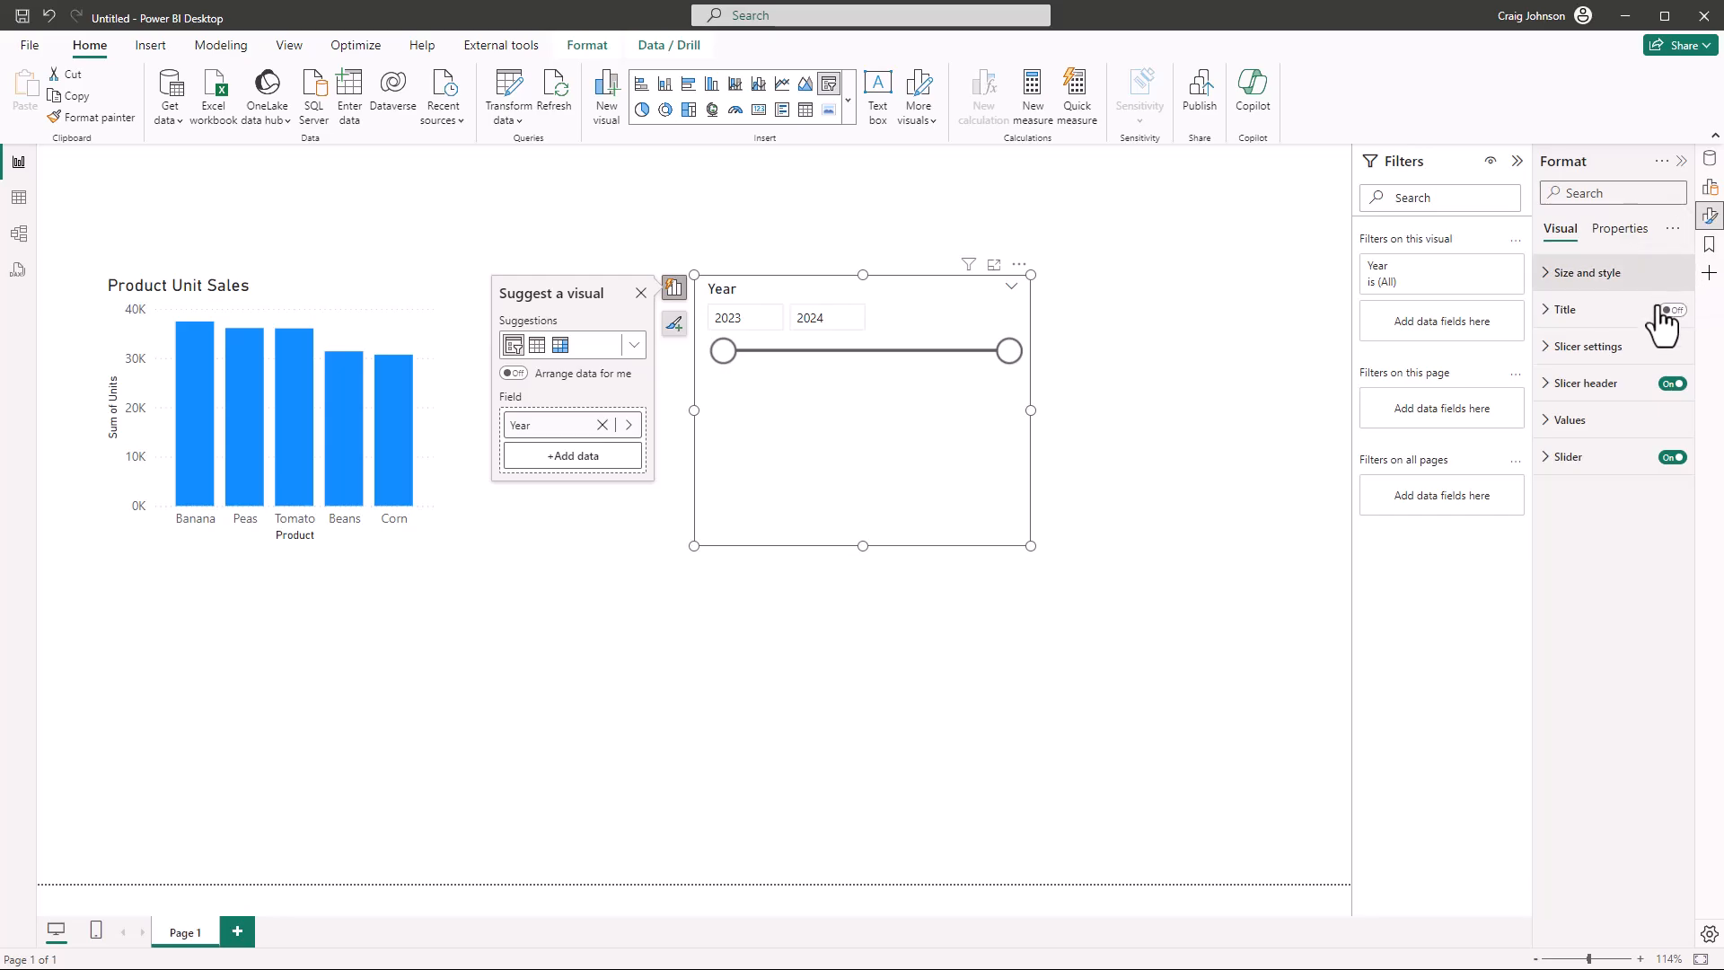
{"action": "left_click", "coordinate": [1548, 349]}
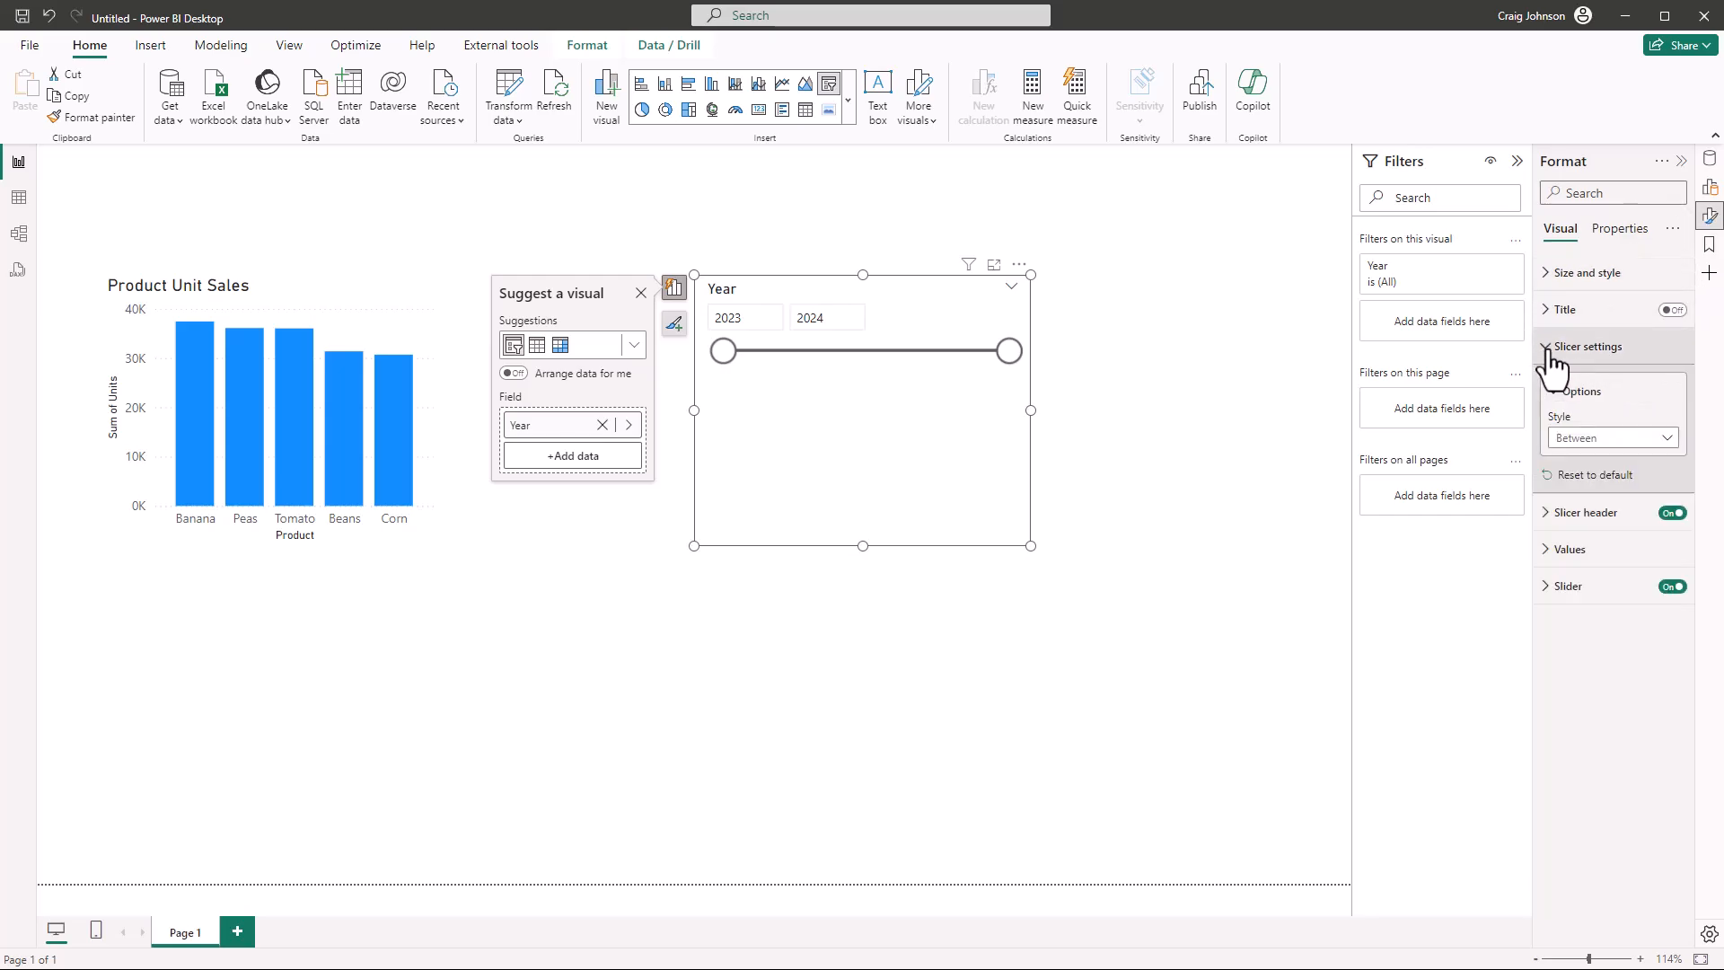
{"action": "left_click", "coordinate": [1666, 440]}
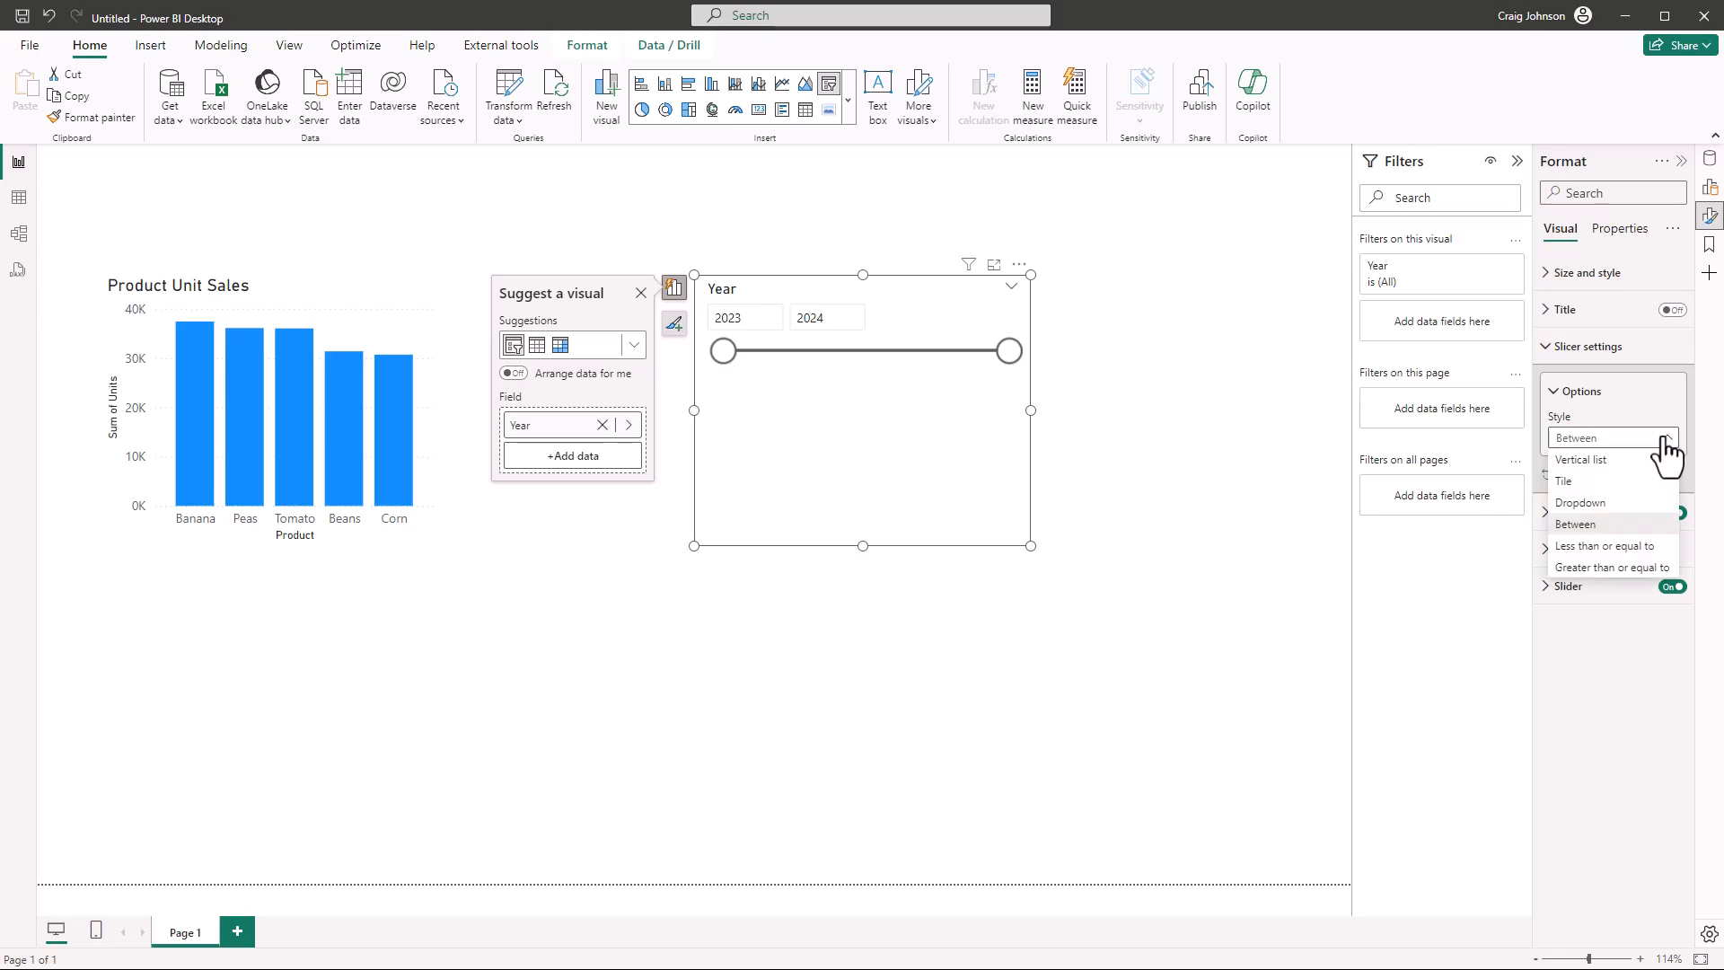
{"action": "left_click", "coordinate": [1580, 459]}
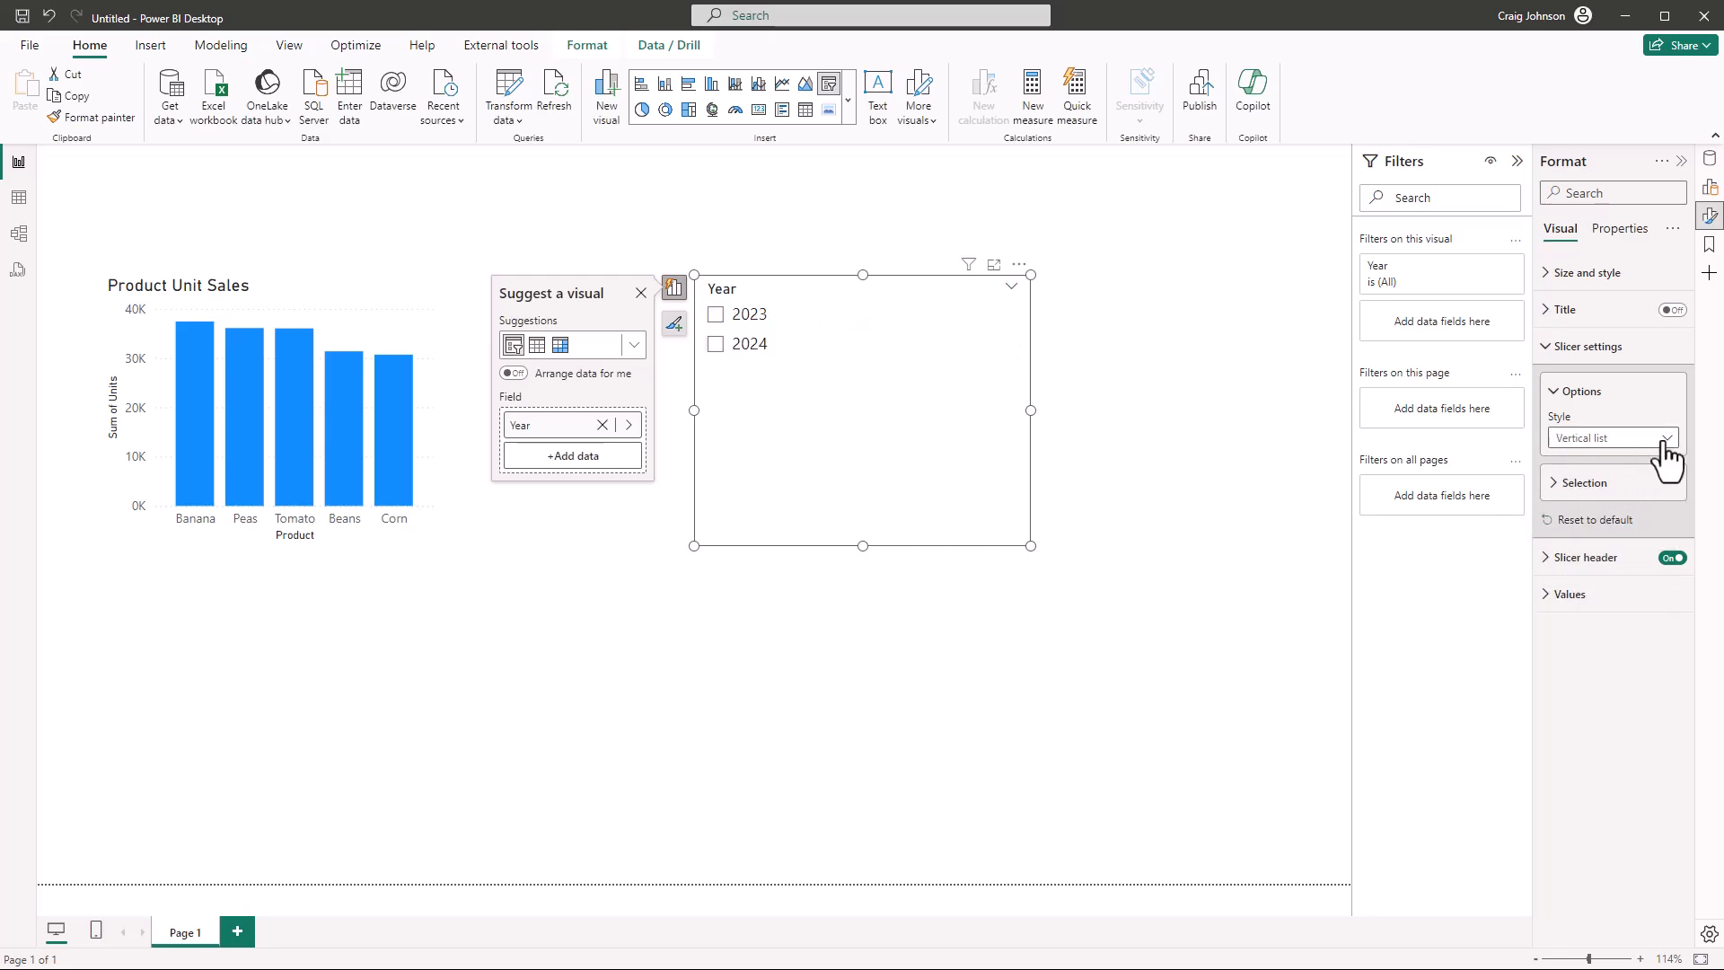
Try the Dropdown and Between styles on the Year slicer
{"action": "left_click", "coordinate": [1663, 440]}
{"action": "left_click", "coordinate": [1587, 503]}
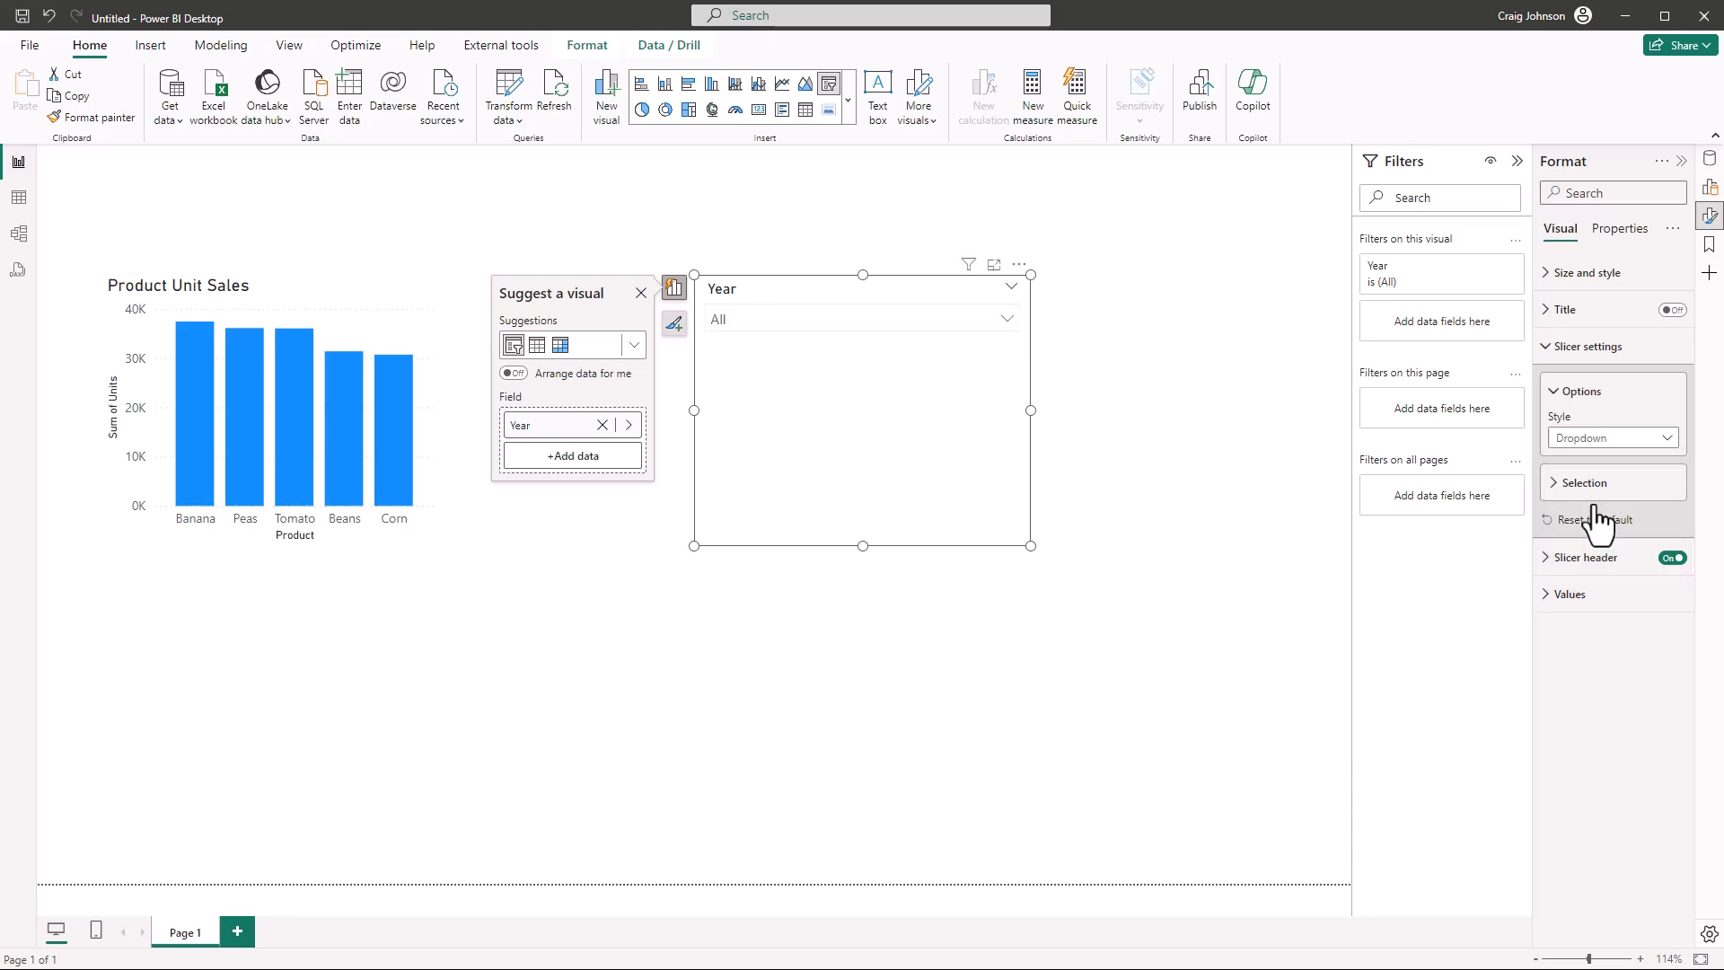
{"action": "left_click", "coordinate": [1006, 318]}
{"action": "left_click", "coordinate": [1666, 442]}
{"action": "left_click", "coordinate": [1612, 521]}
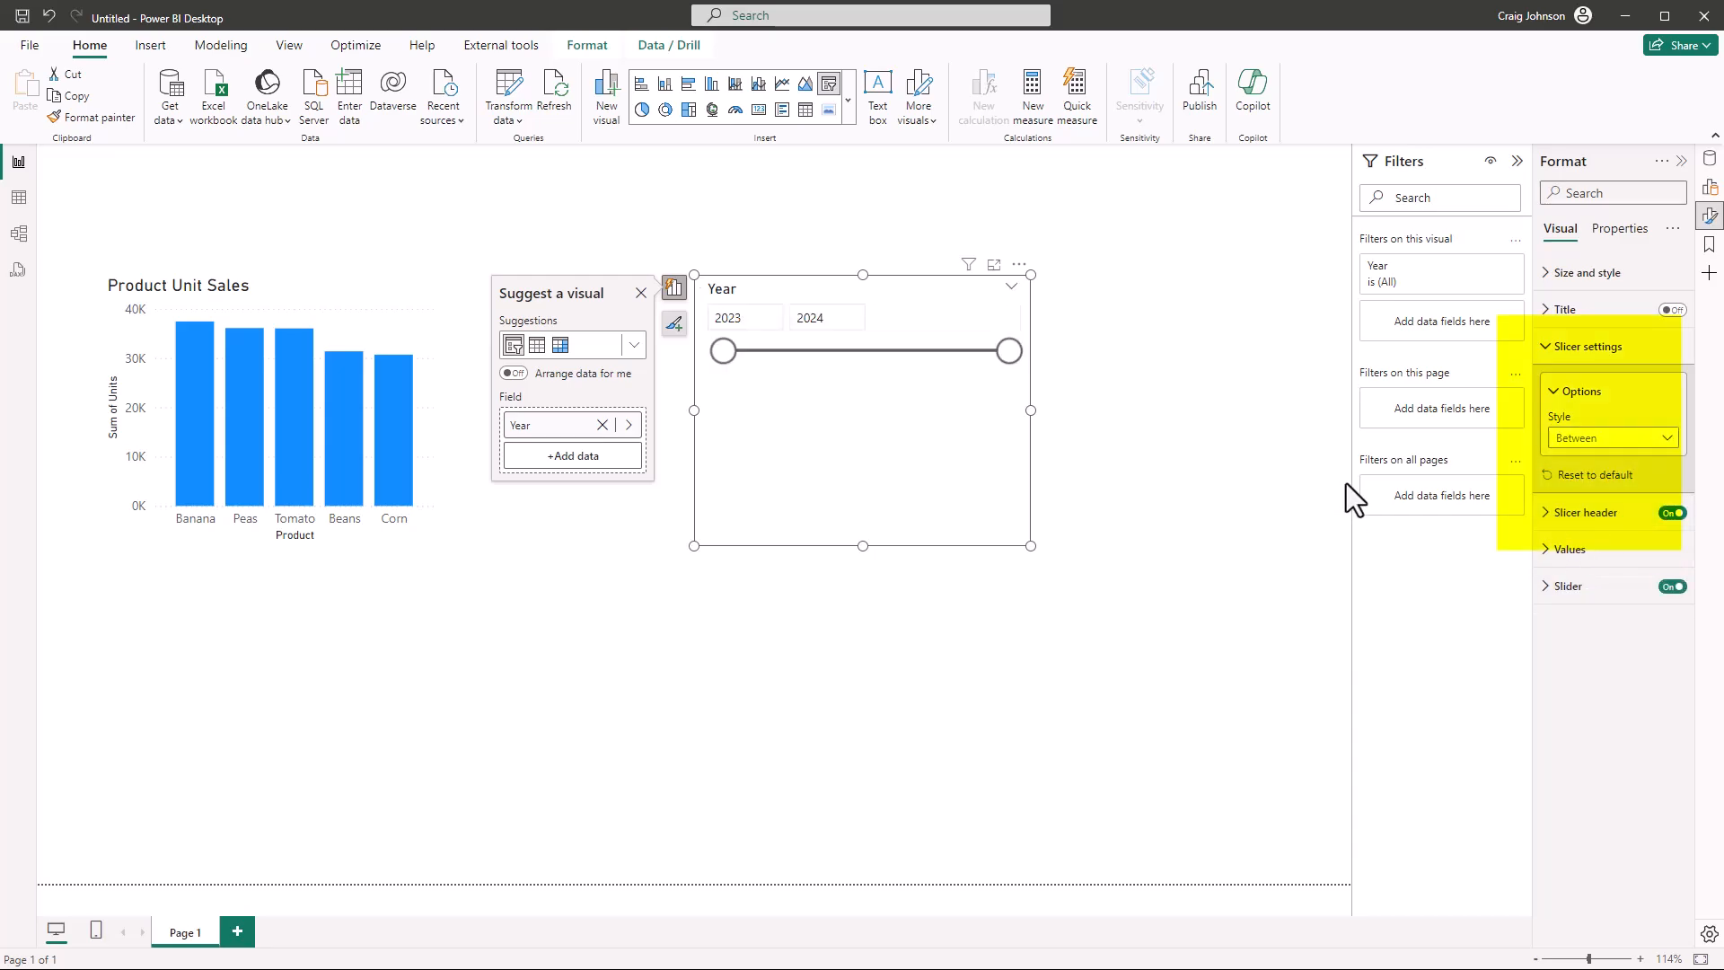
Set the Year slicer's style to Tile and shrink the slicer slightly
{"action": "left_click", "coordinate": [1665, 440]}
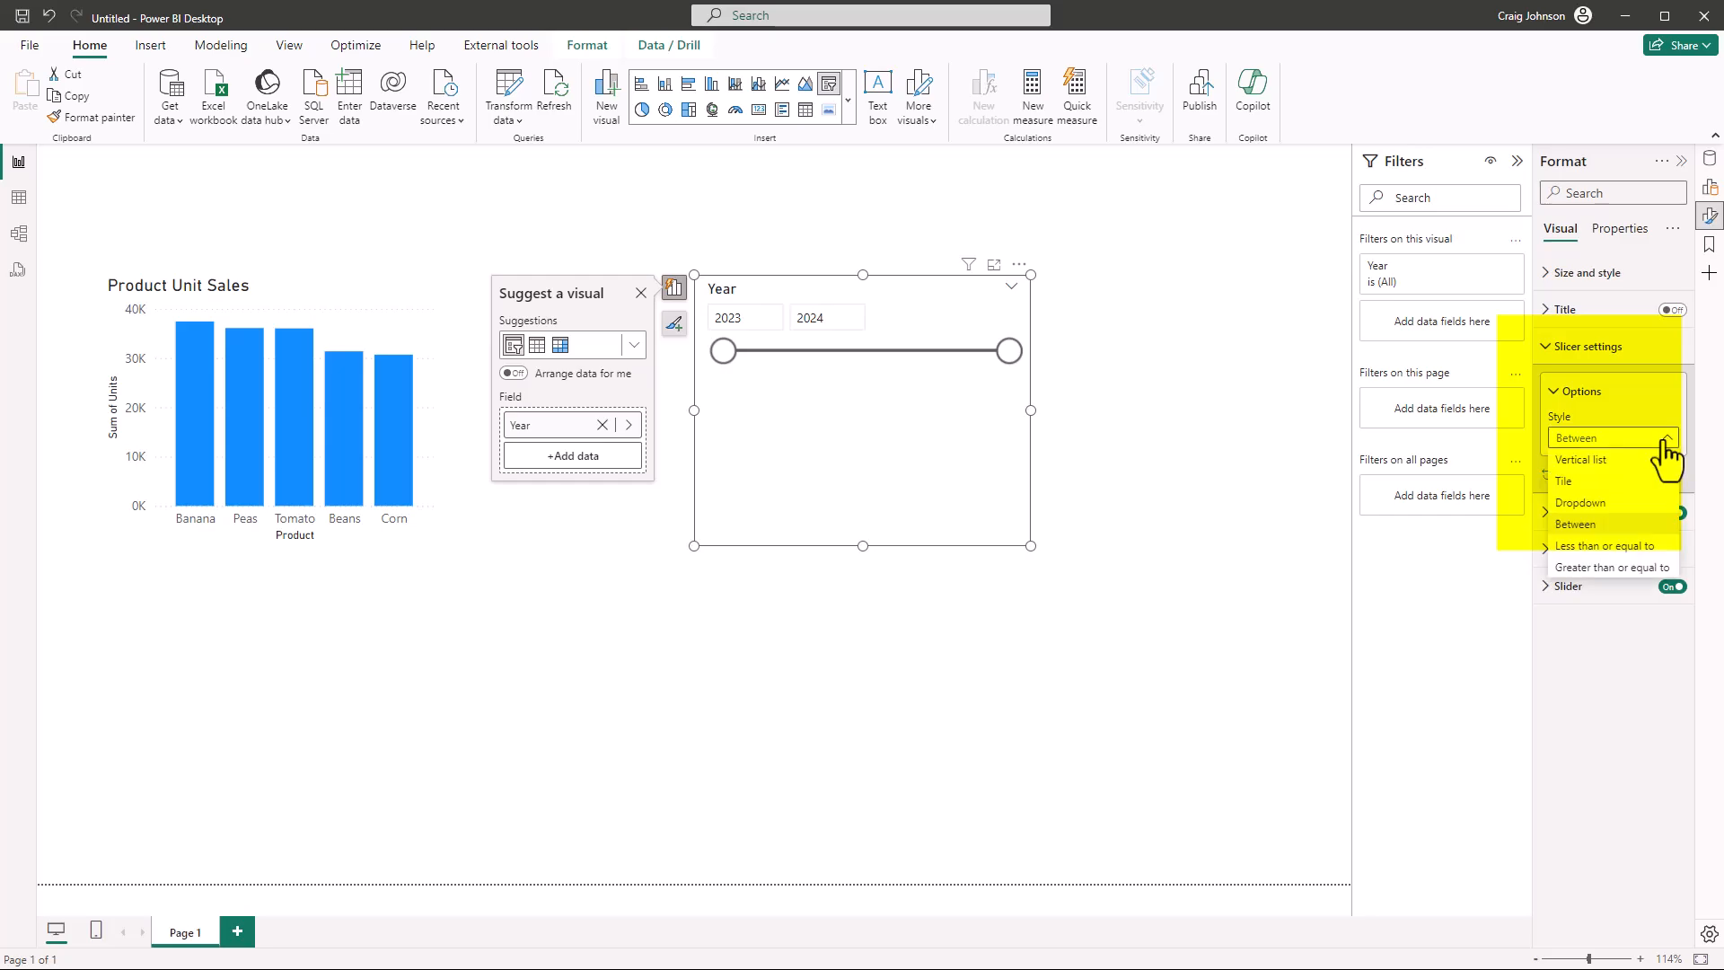
{"action": "left_click", "coordinate": [1579, 483]}
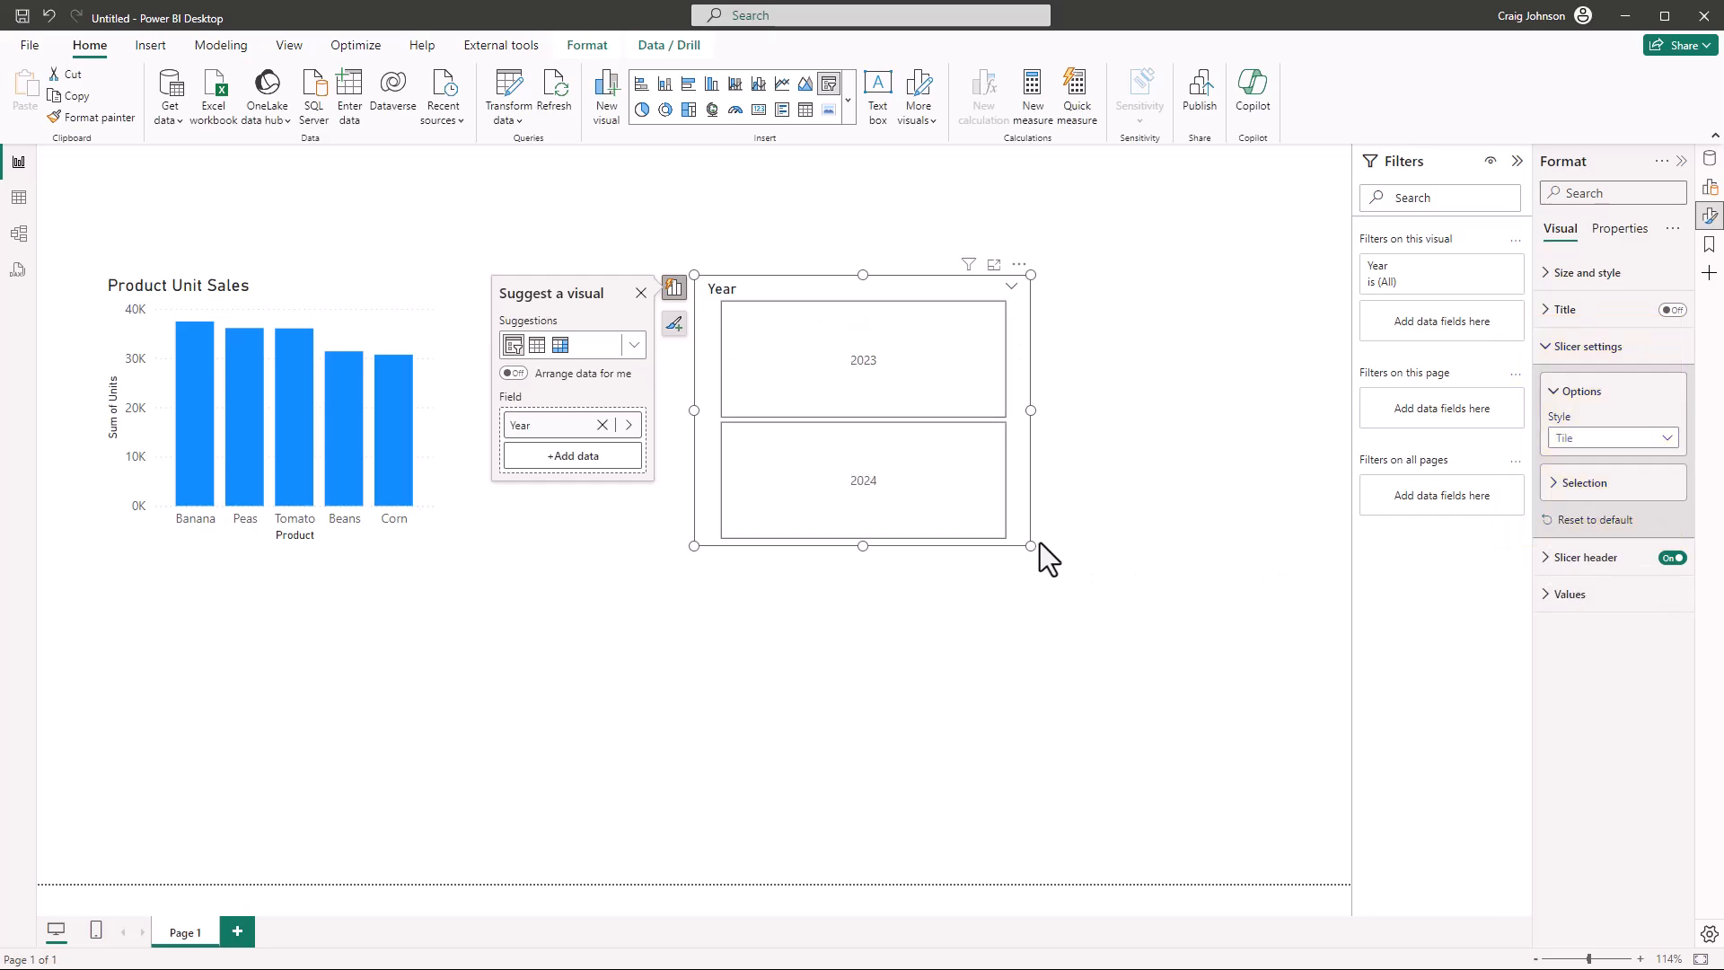
{"action": "left_click_drag", "start_coordinate": [1031, 545], "coordinate": [984, 505]}
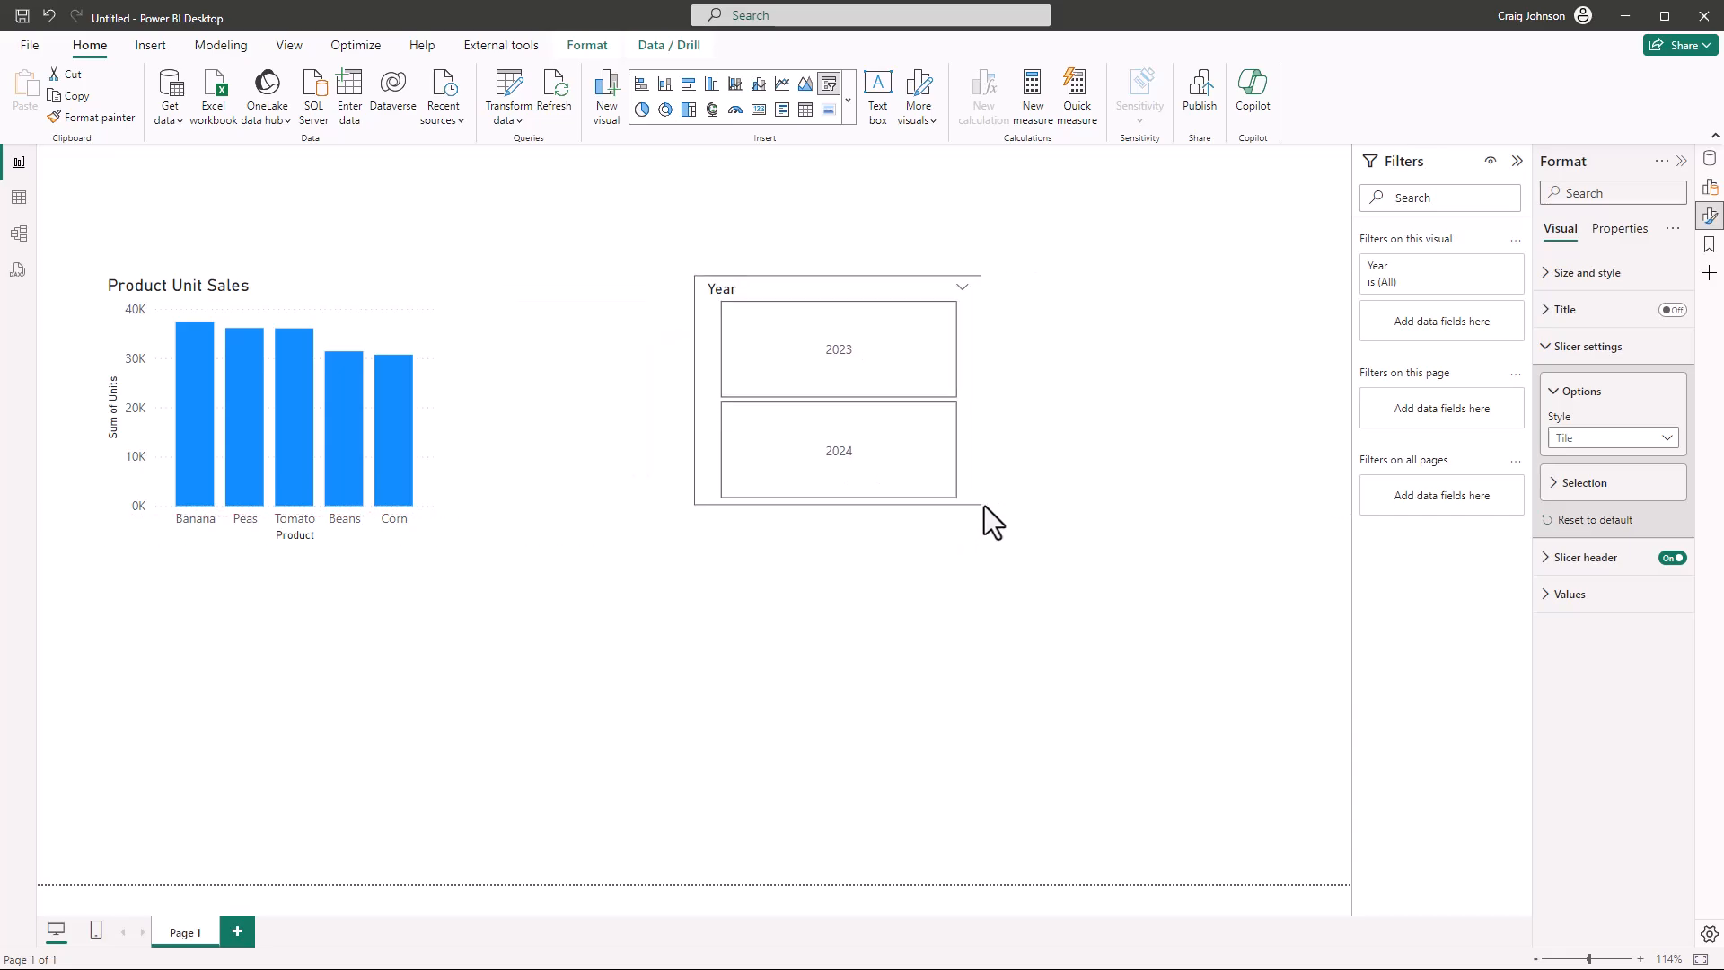
{"action": "left_click", "coordinate": [1542, 597]}
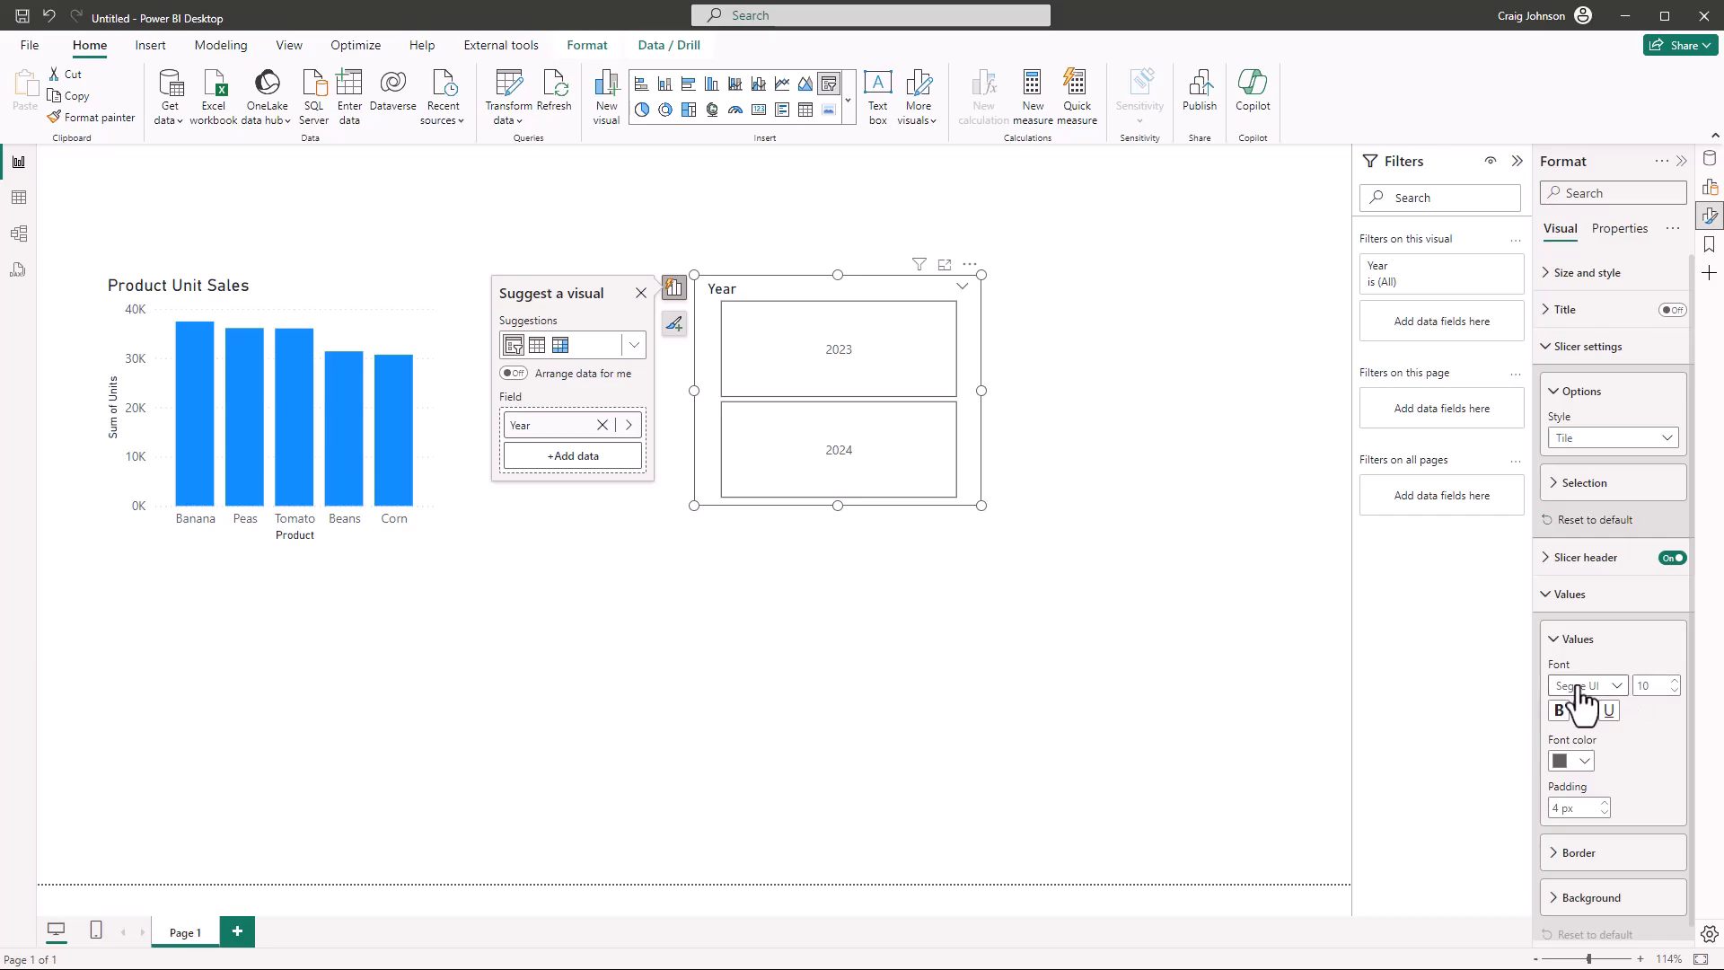
{"action": "left_click", "coordinate": [1673, 682]}
{"action": "left_click", "coordinate": [1674, 683]}
{"action": "left_click", "coordinate": [1674, 682]}
{"action": "left_click", "coordinate": [1674, 682]}
{"action": "left_click", "coordinate": [1541, 640]}
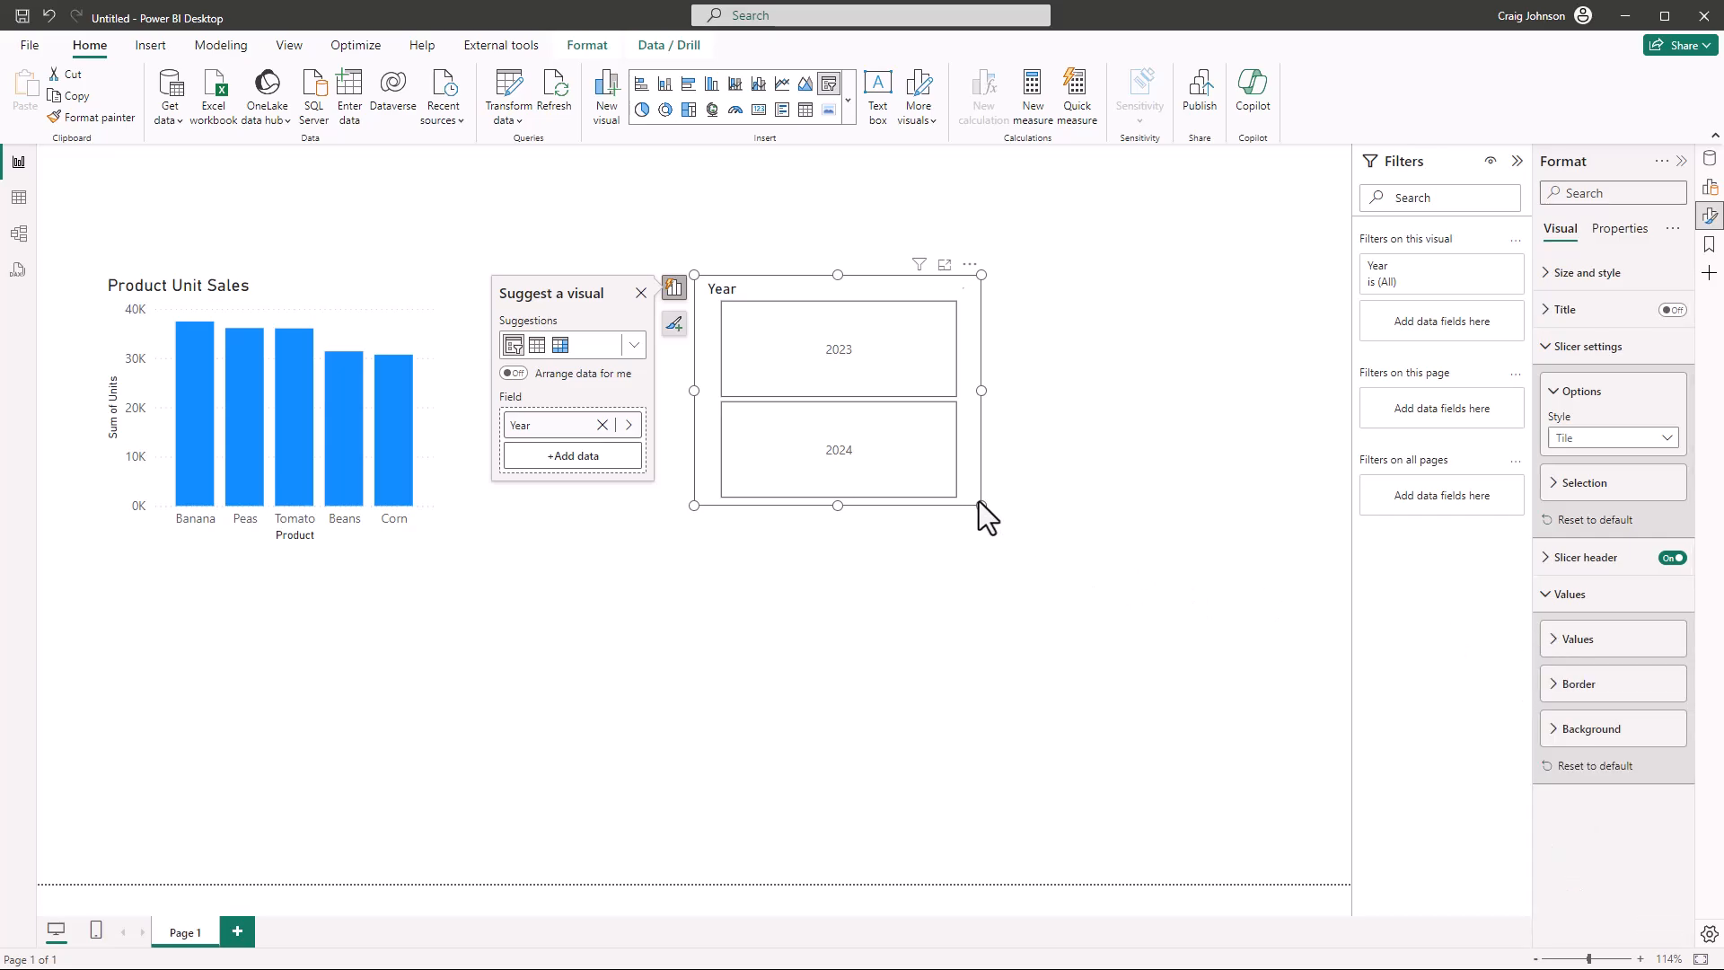
Shrink the Year slicer further and move it to the page's upper right corner
{"action": "left_click_drag", "start_coordinate": [979, 504], "coordinate": [891, 435]}
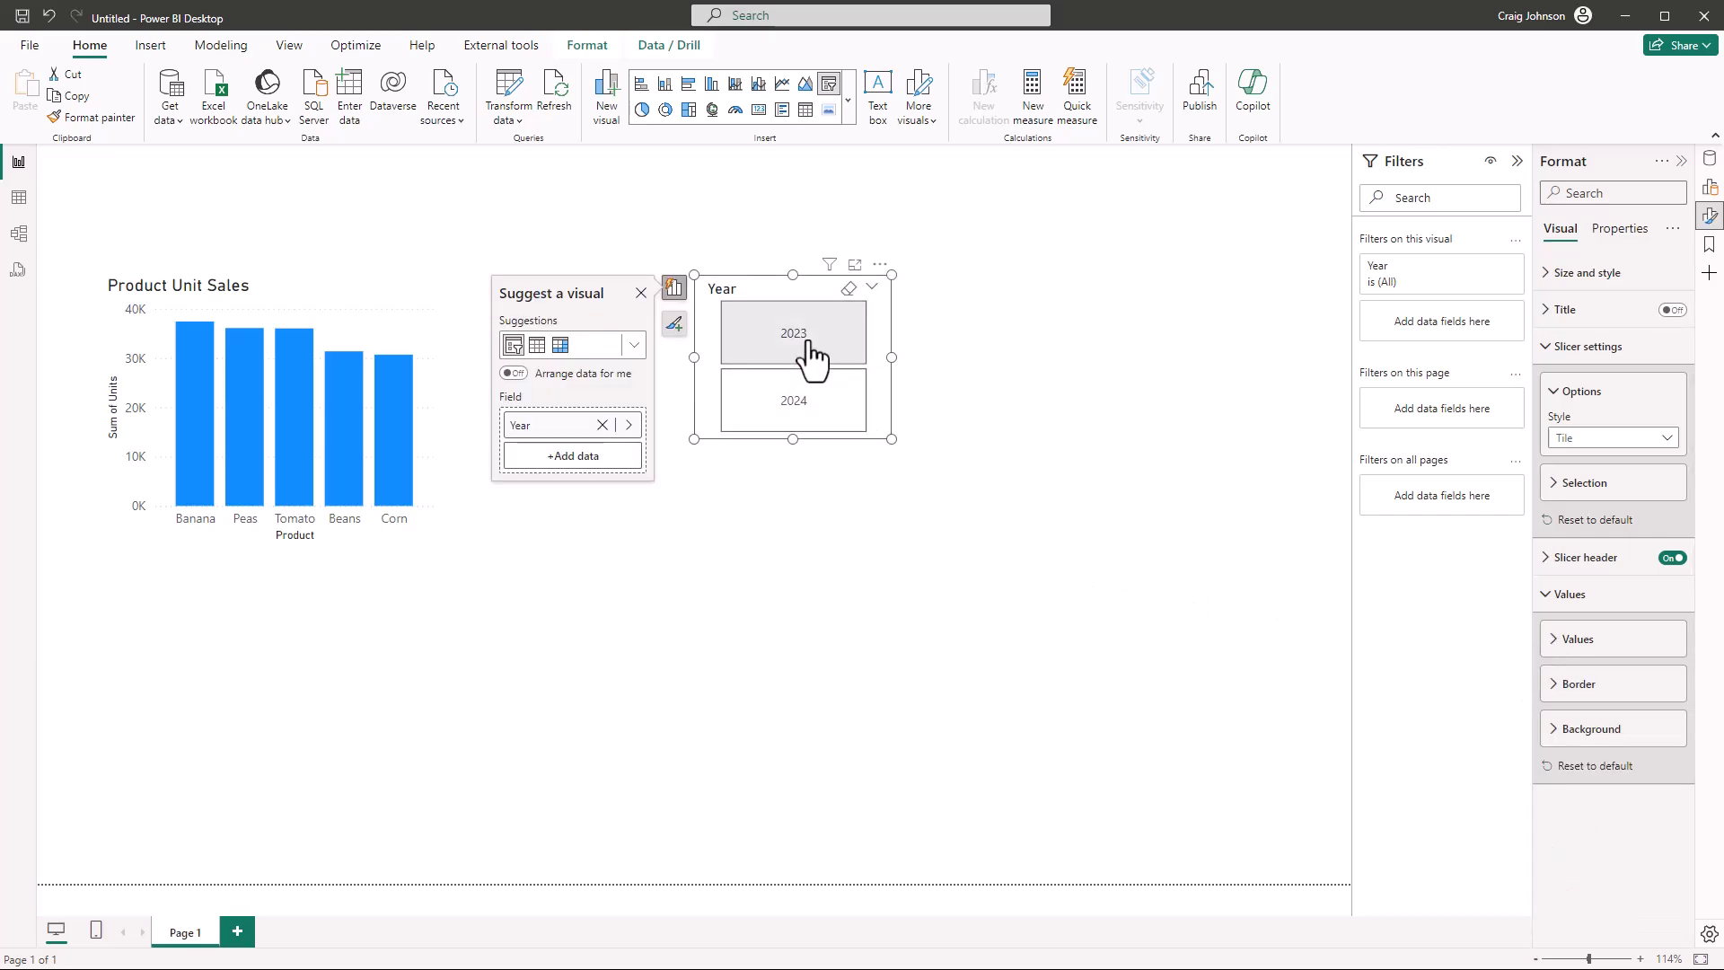
{"action": "left_click_drag", "start_coordinate": [772, 286], "coordinate": [1178, 260]}
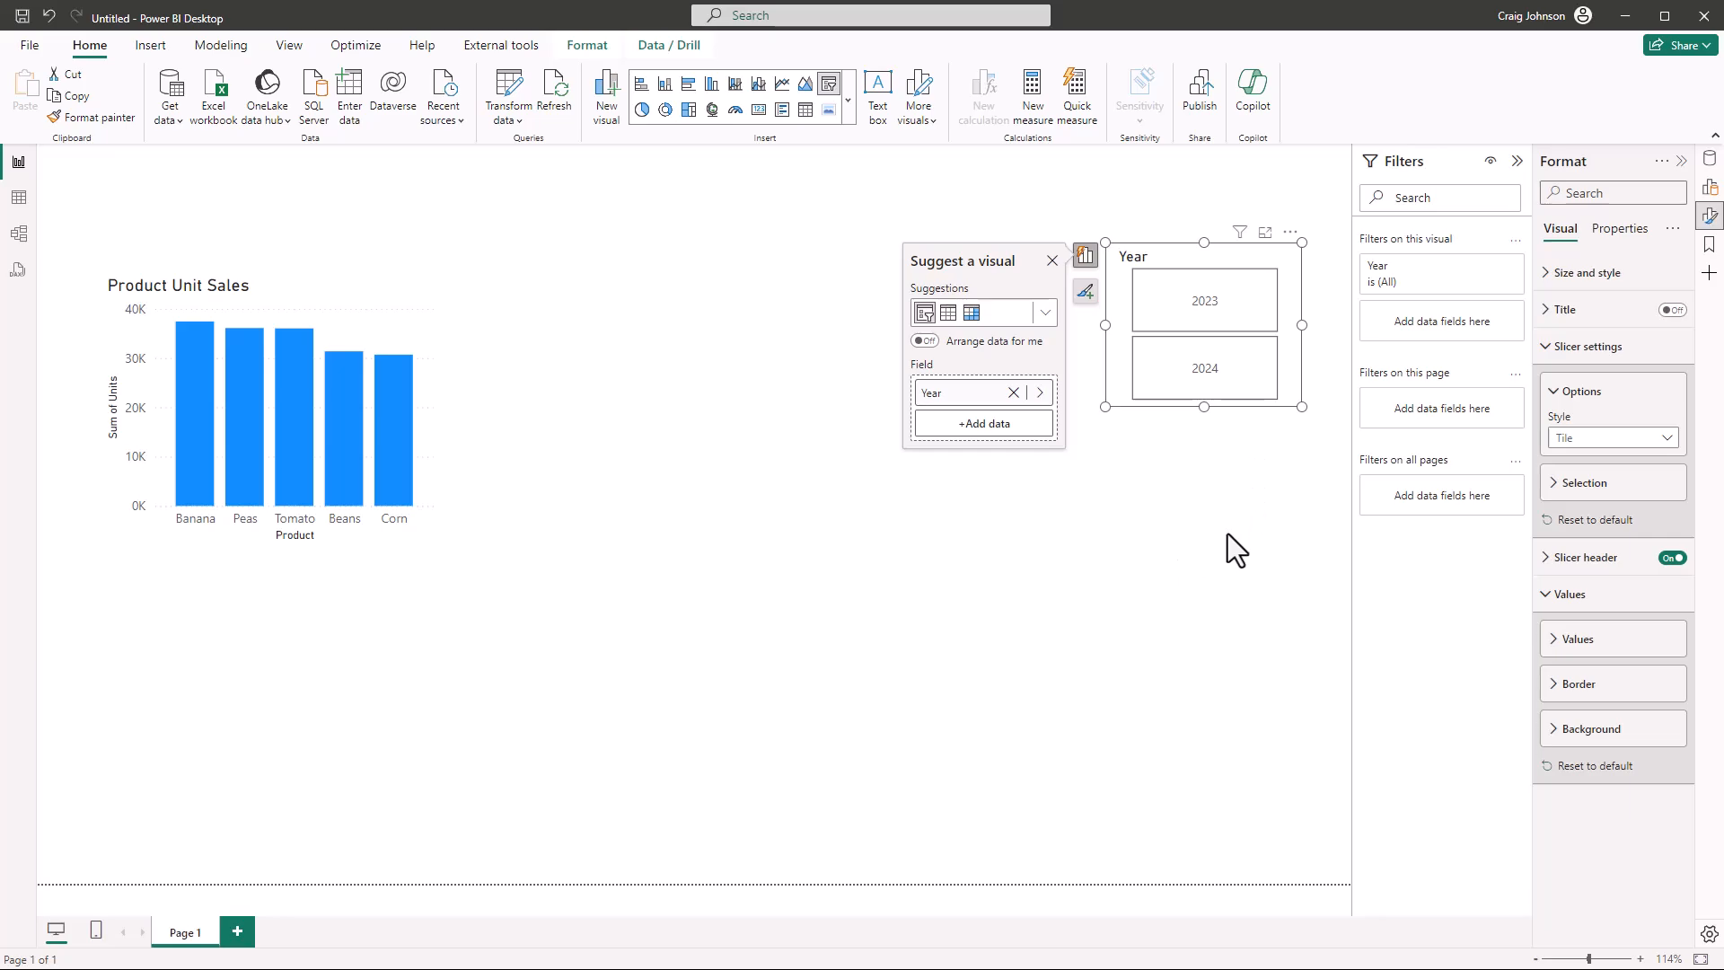
Filter the Product Unit Sales chart to 2023, inspect its Tomato column, and switch the Year slicer to 2024
{"action": "left_click", "coordinate": [1207, 324]}
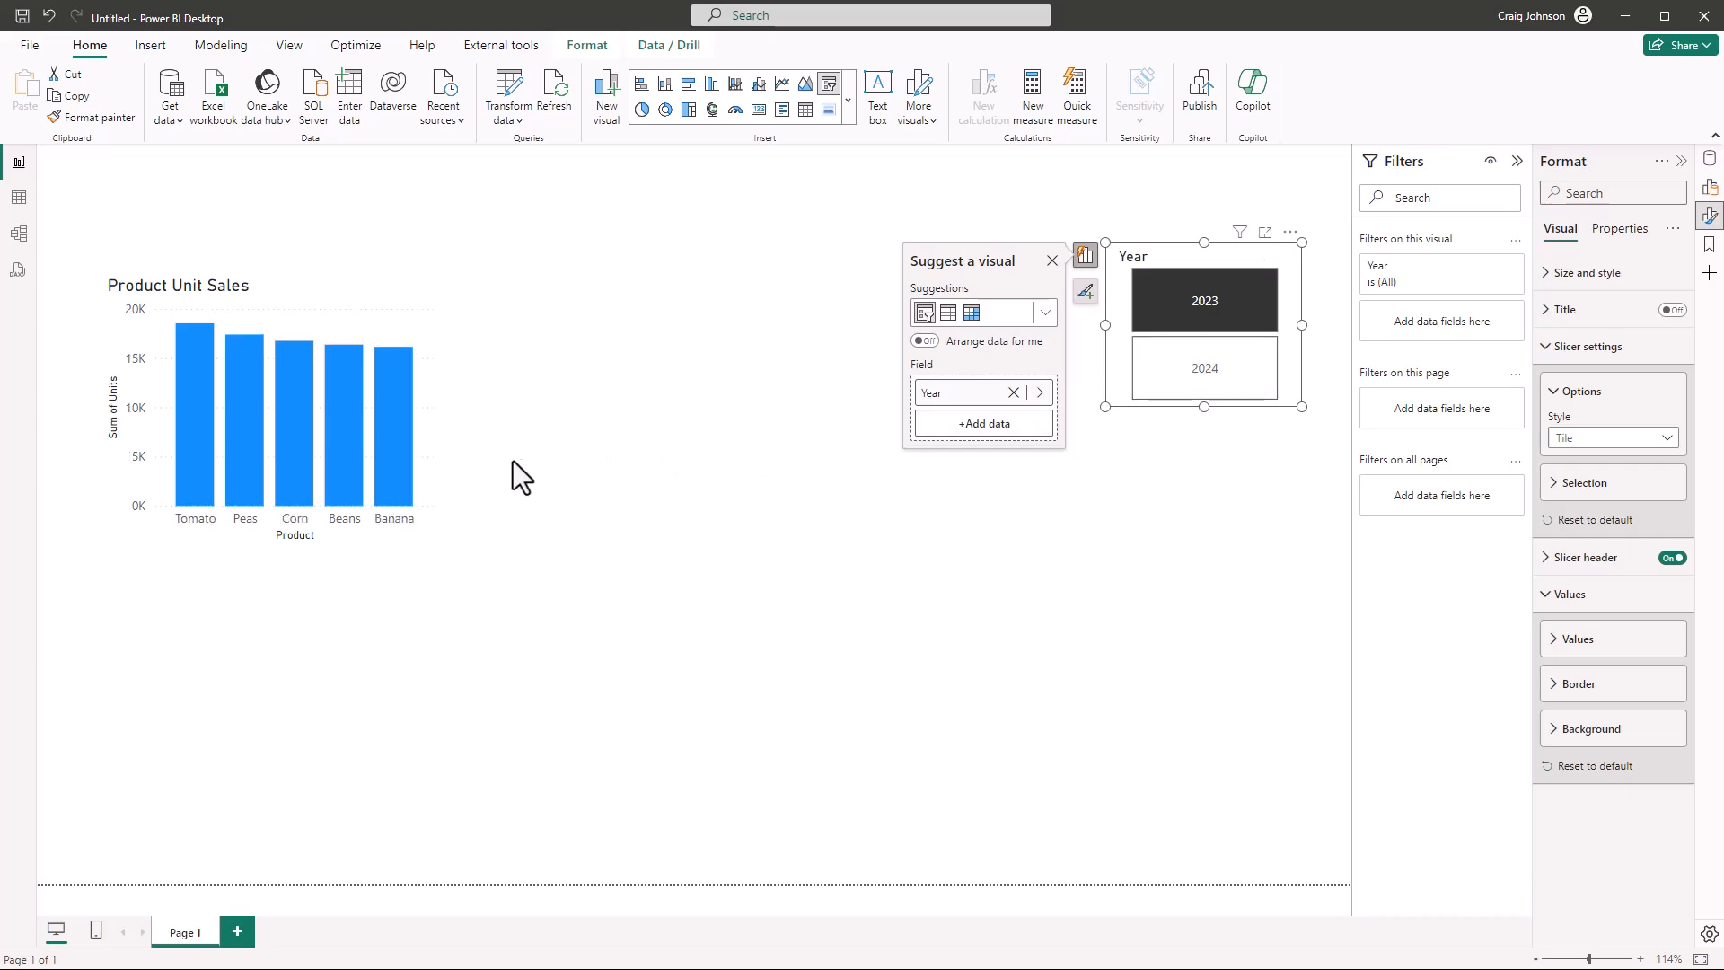
{"action": "mouse_move", "coordinate": [190, 391]}
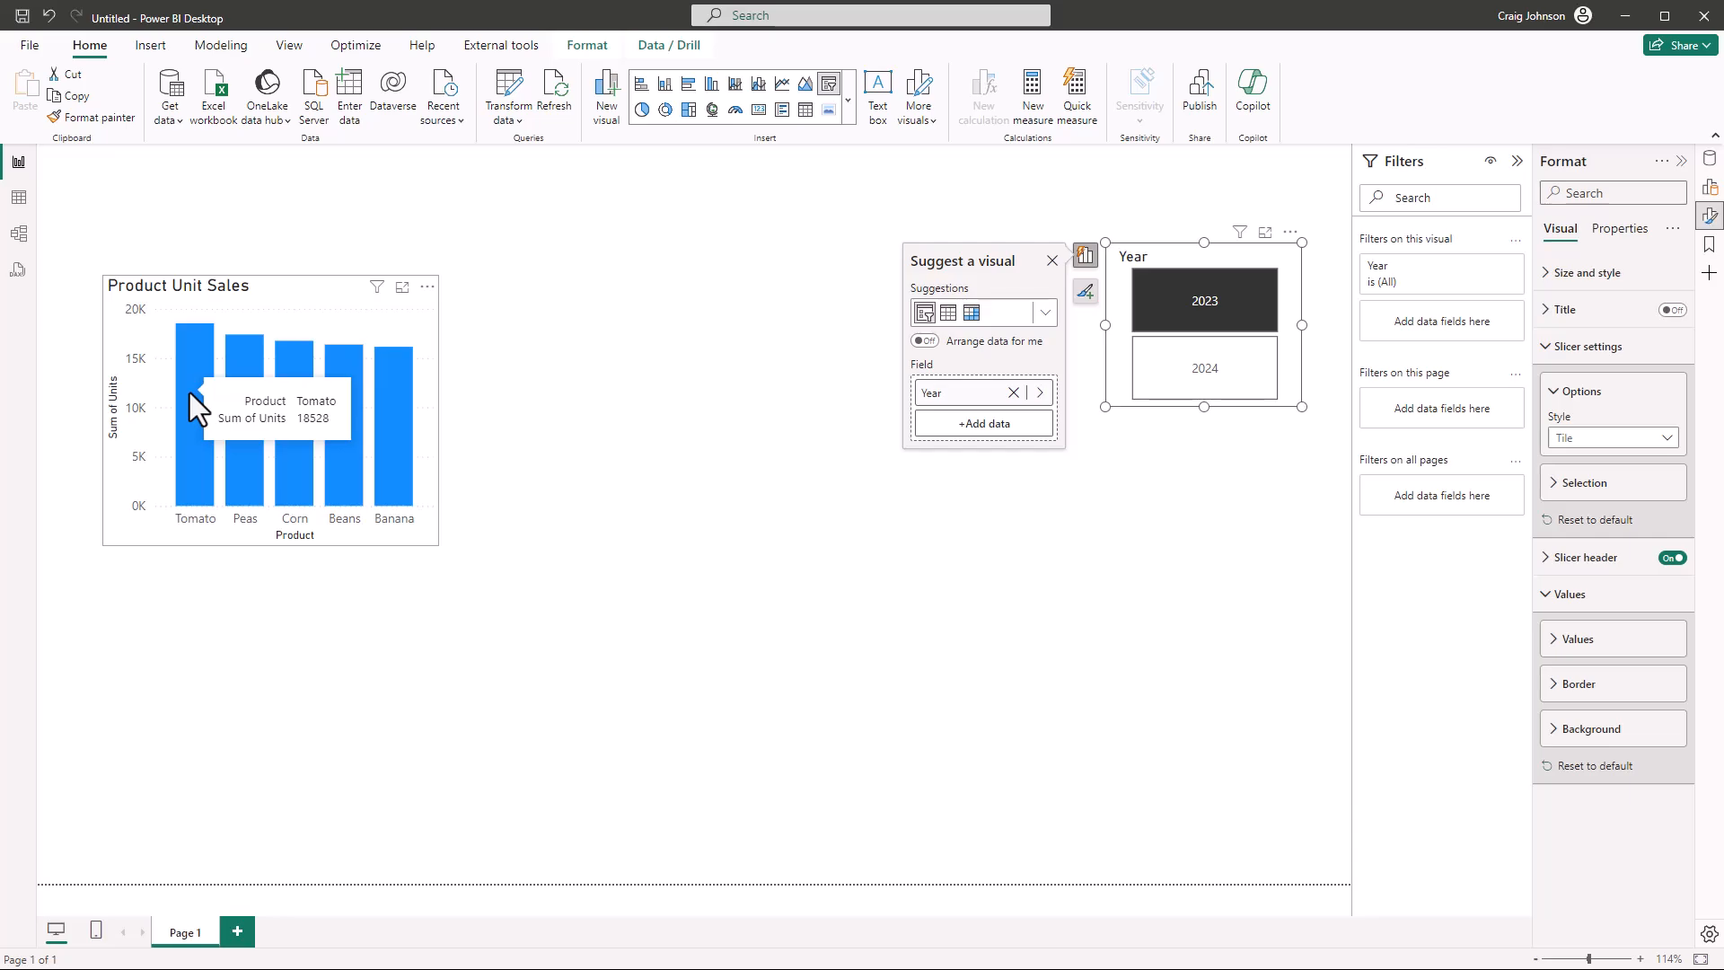
{"action": "left_click", "coordinate": [1220, 392]}
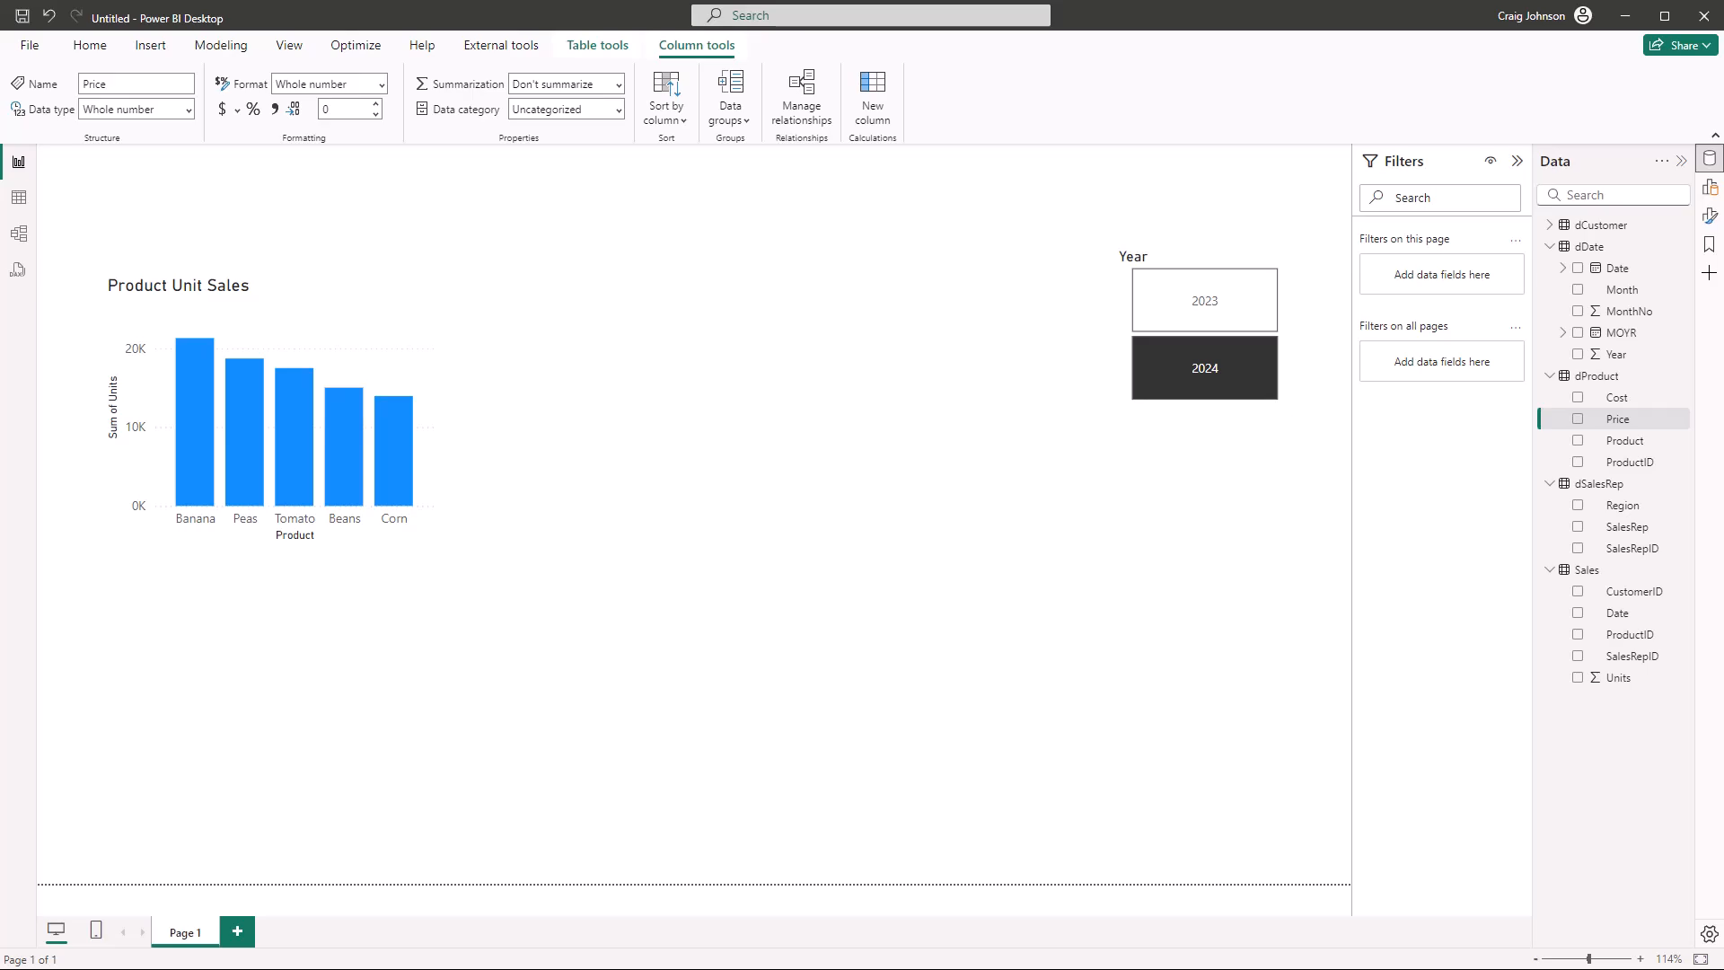
Examine the dProduct table's rows, including the Price and Cost columns
{"action": "left_click", "coordinate": [1604, 377]}
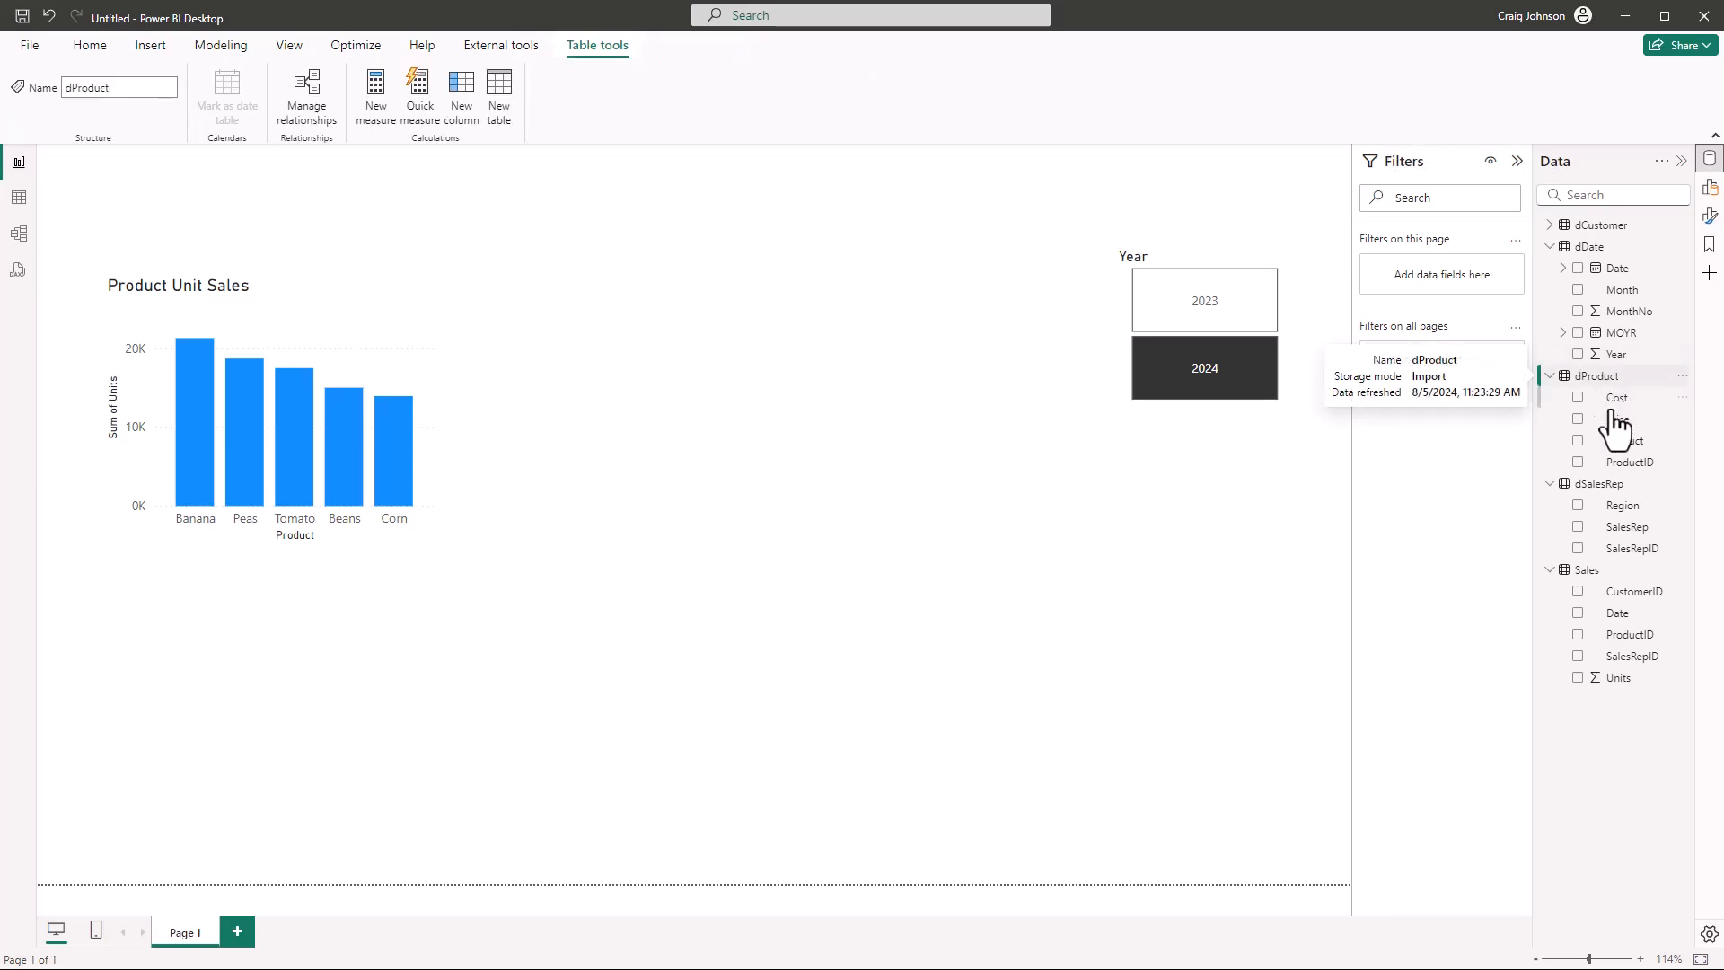
{"action": "left_click", "coordinate": [19, 205]}
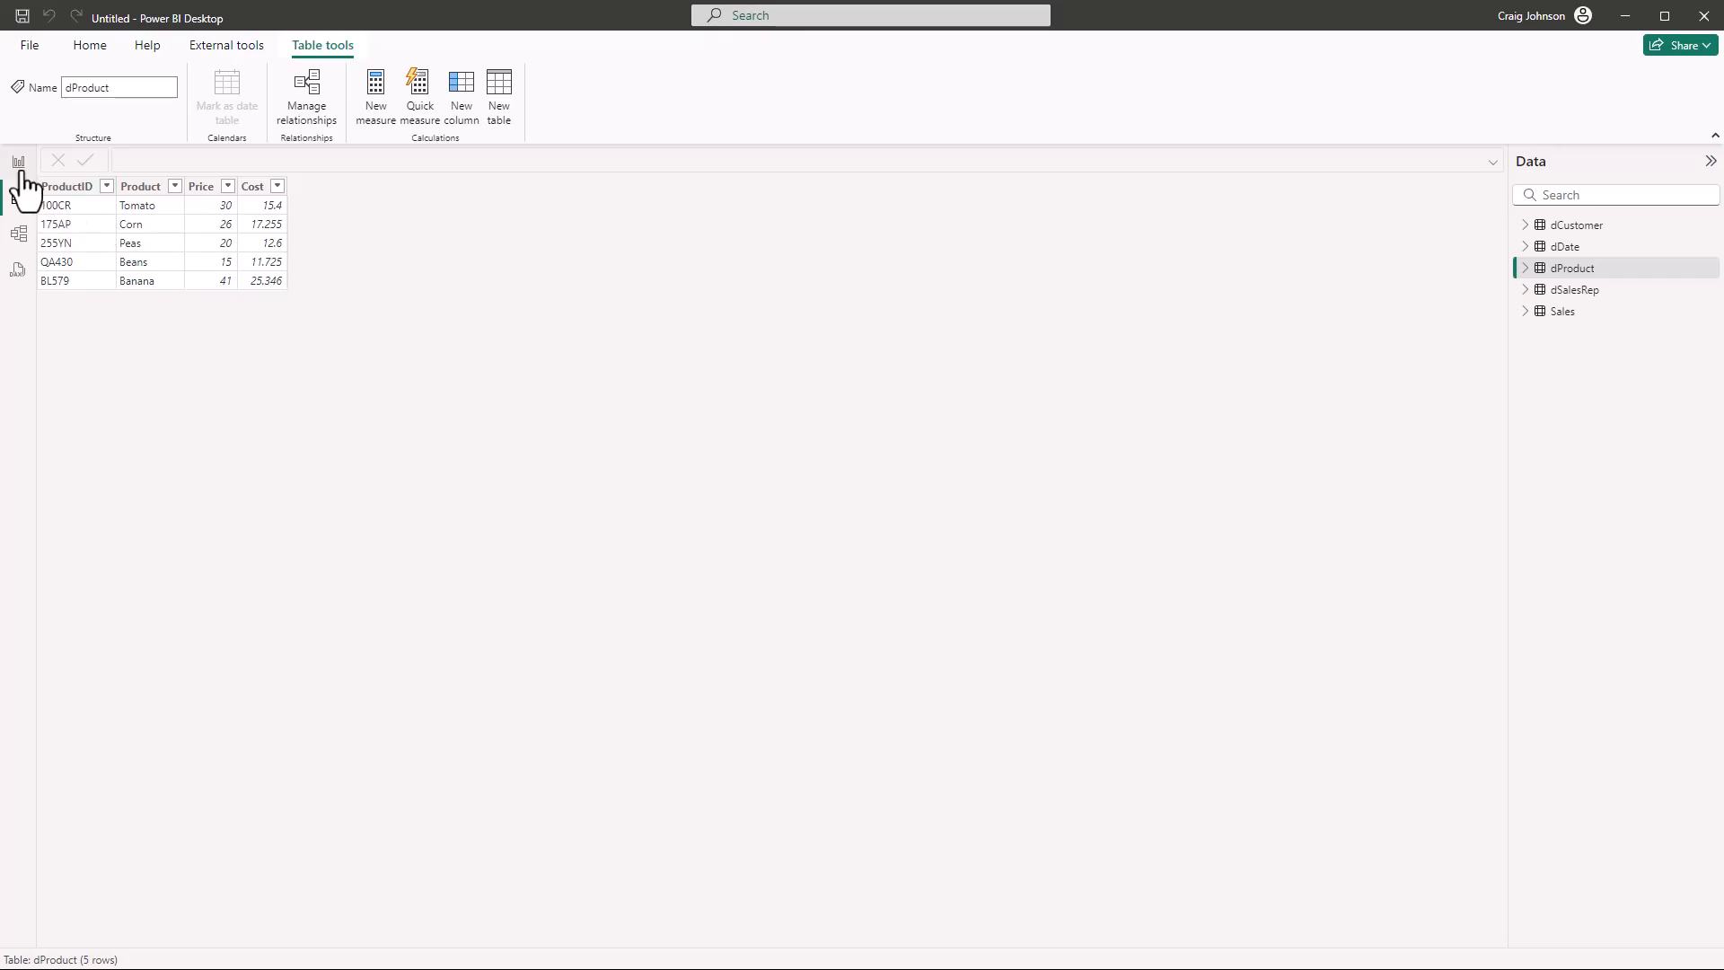
Create a new measure in the Sales table named Total Sales and begin its formula with the SUMX function
{"action": "left_click", "coordinate": [1564, 313]}
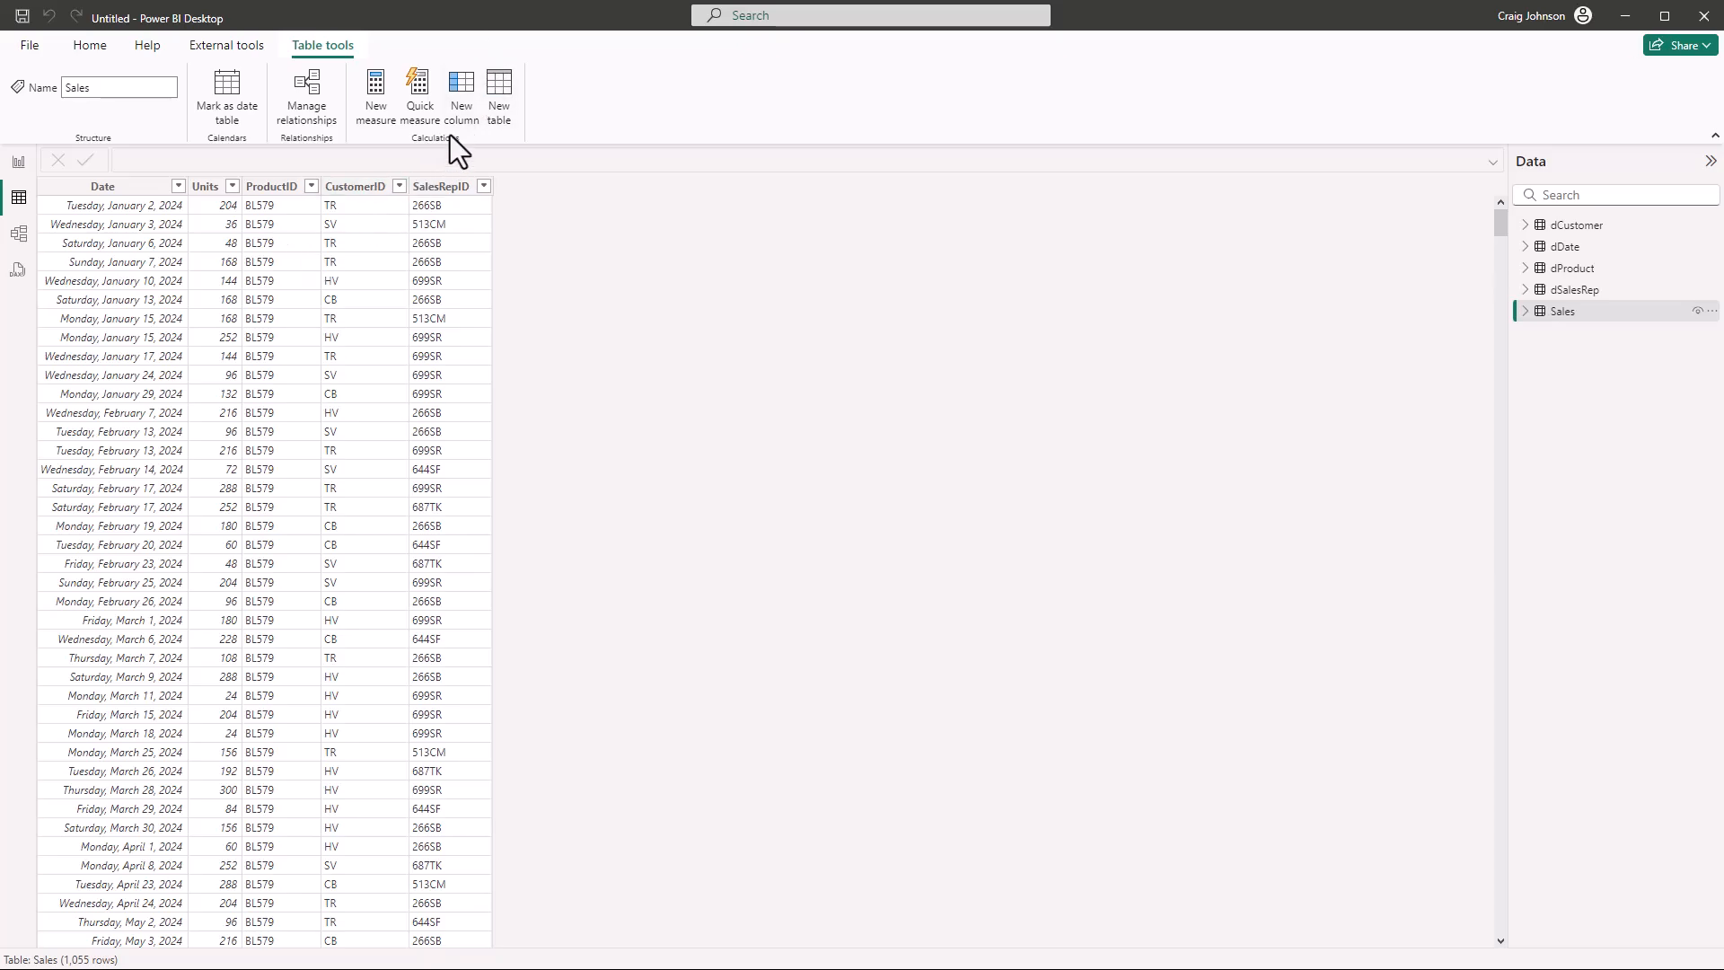
{"action": "mouse_move", "coordinate": [1571, 314]}
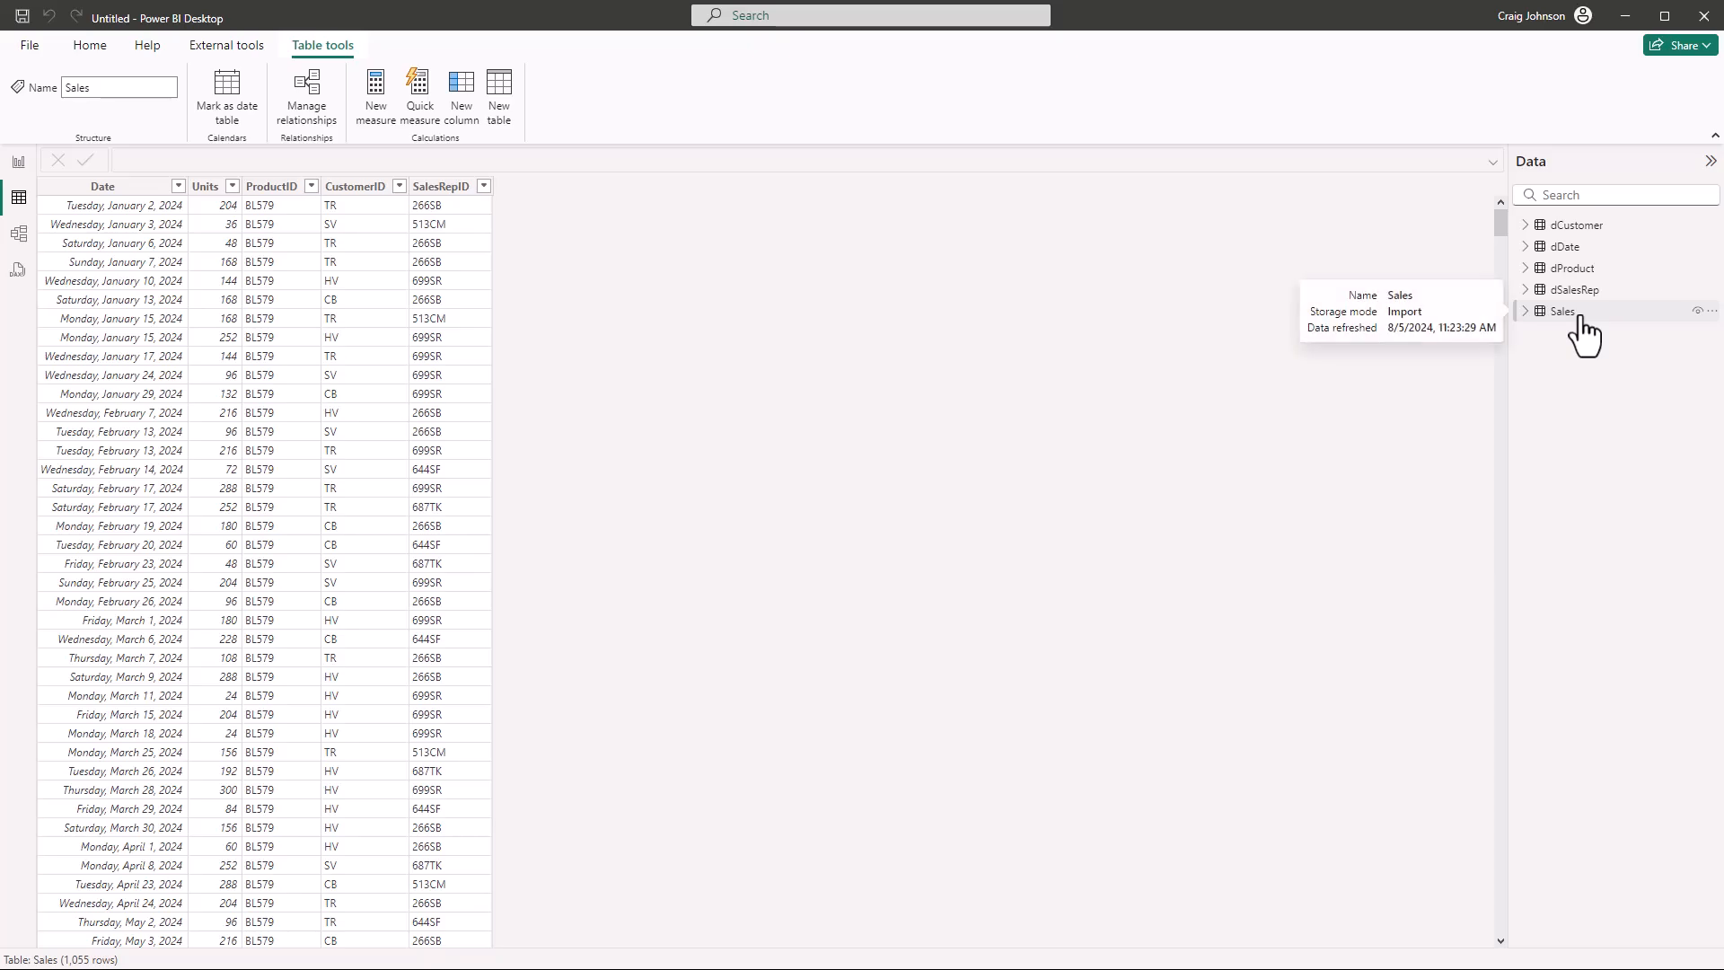
{"action": "left_click", "coordinate": [375, 99]}
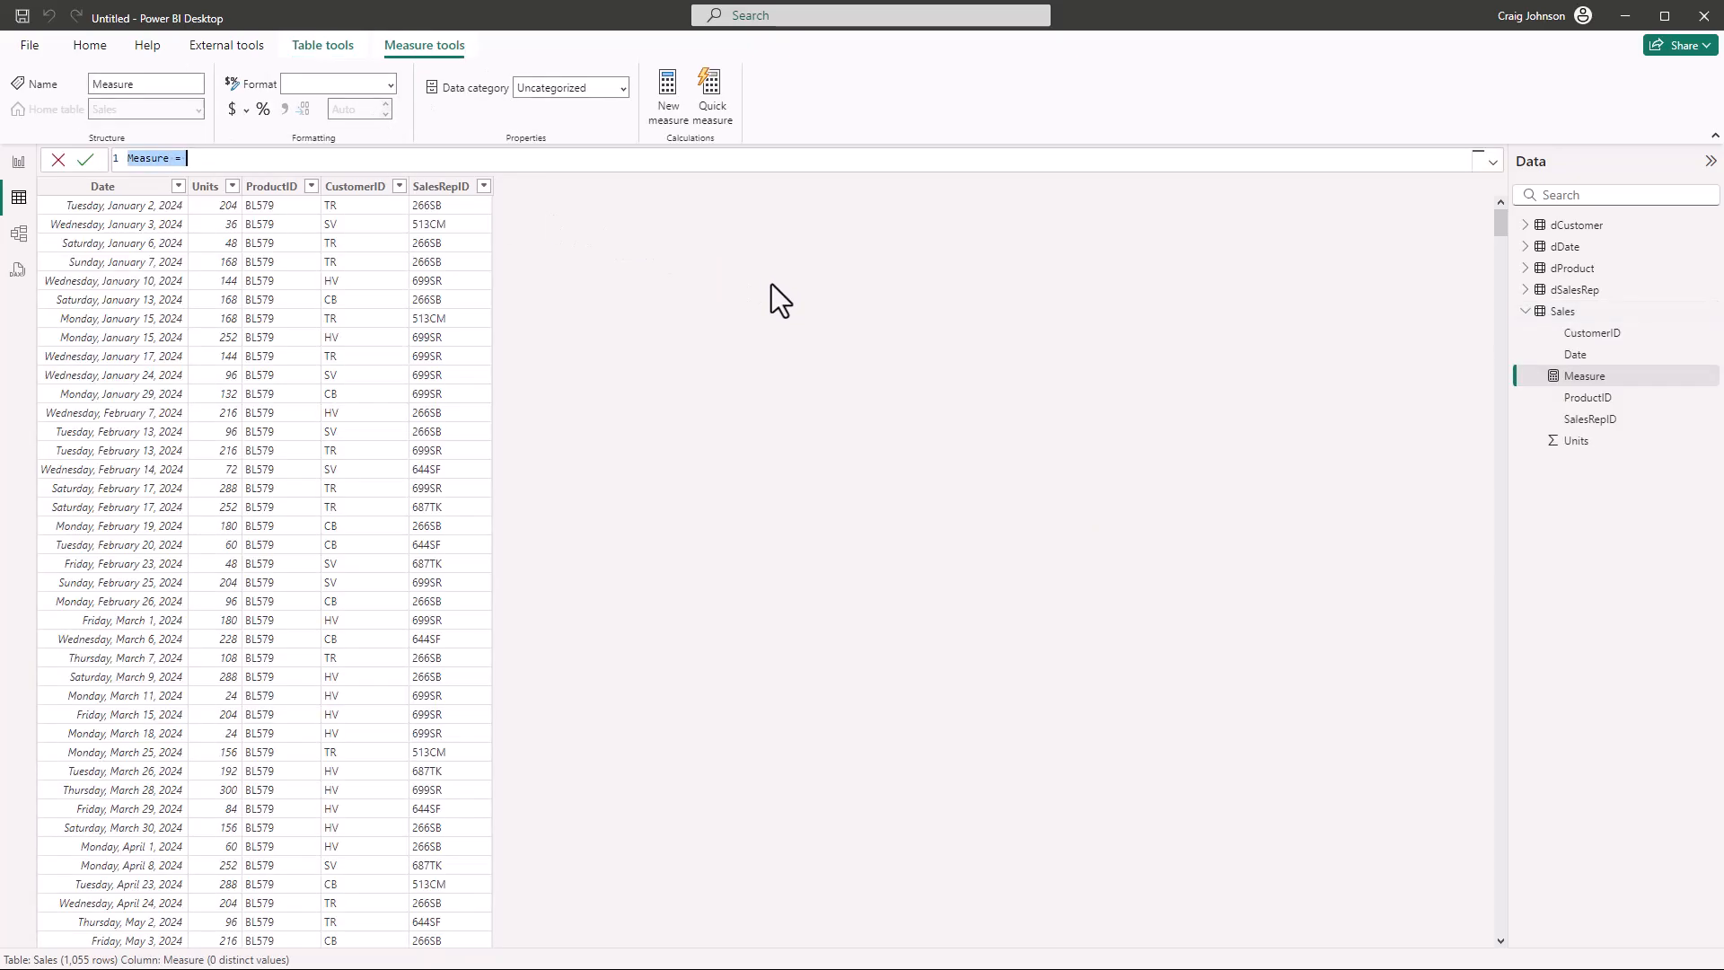
{"action": "type", "text": "Tota"}
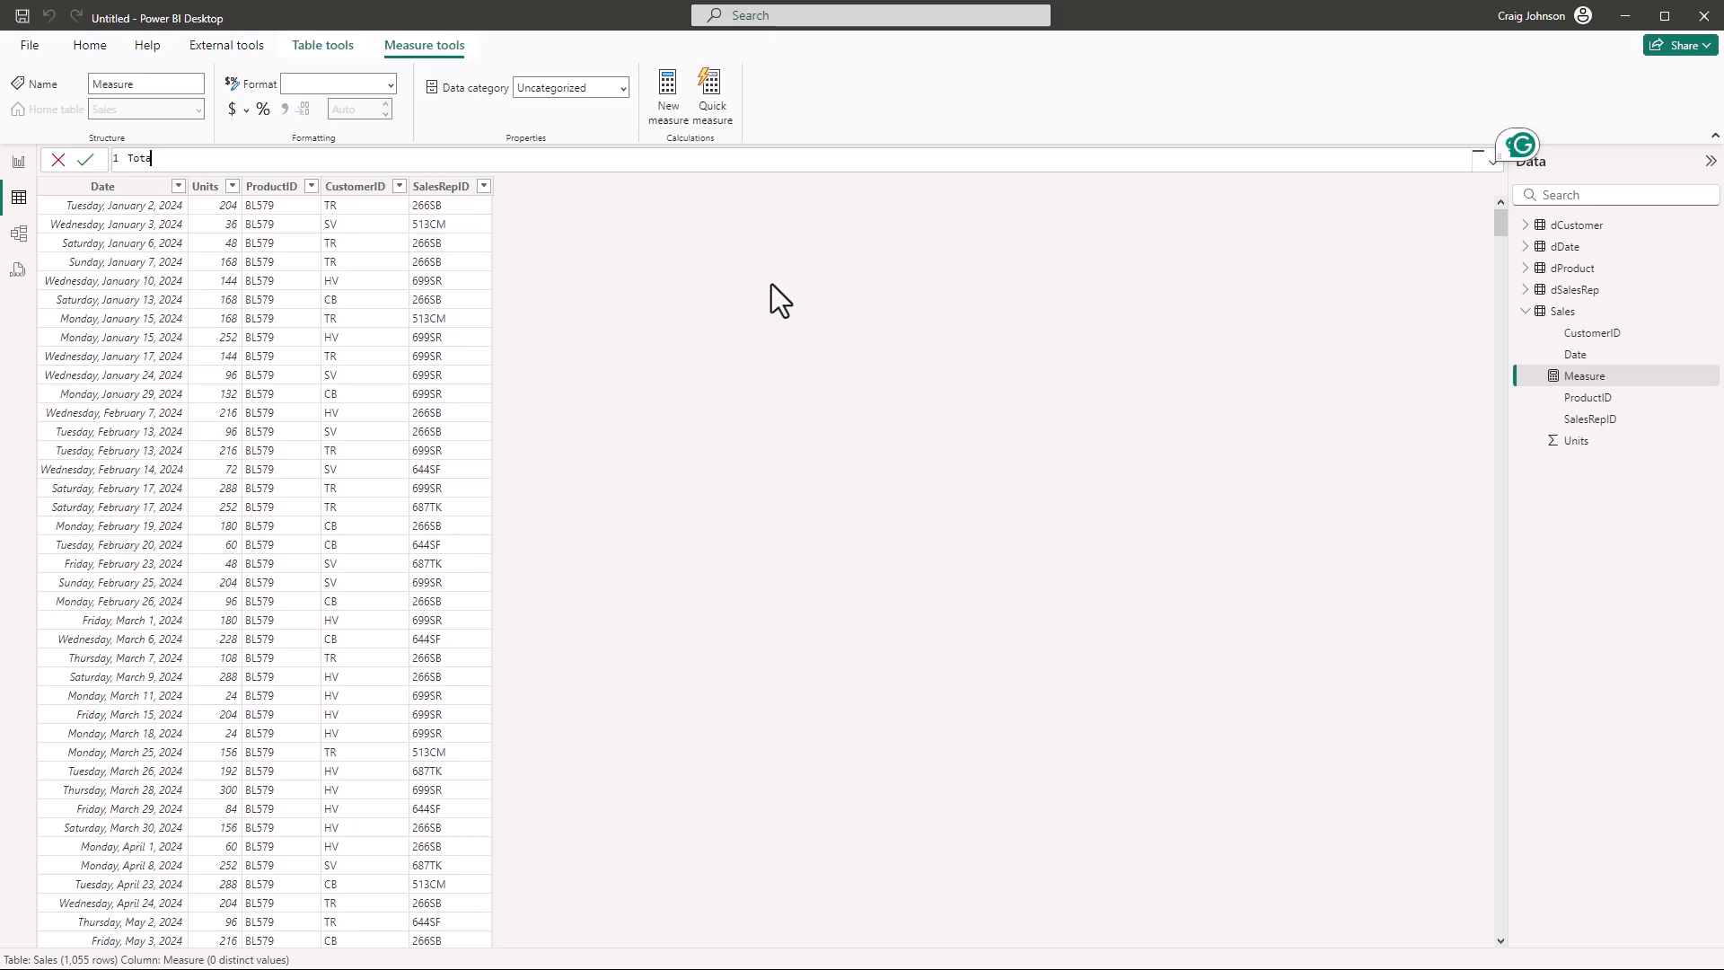
{"action": "type", "text": "l Sales = sum"}
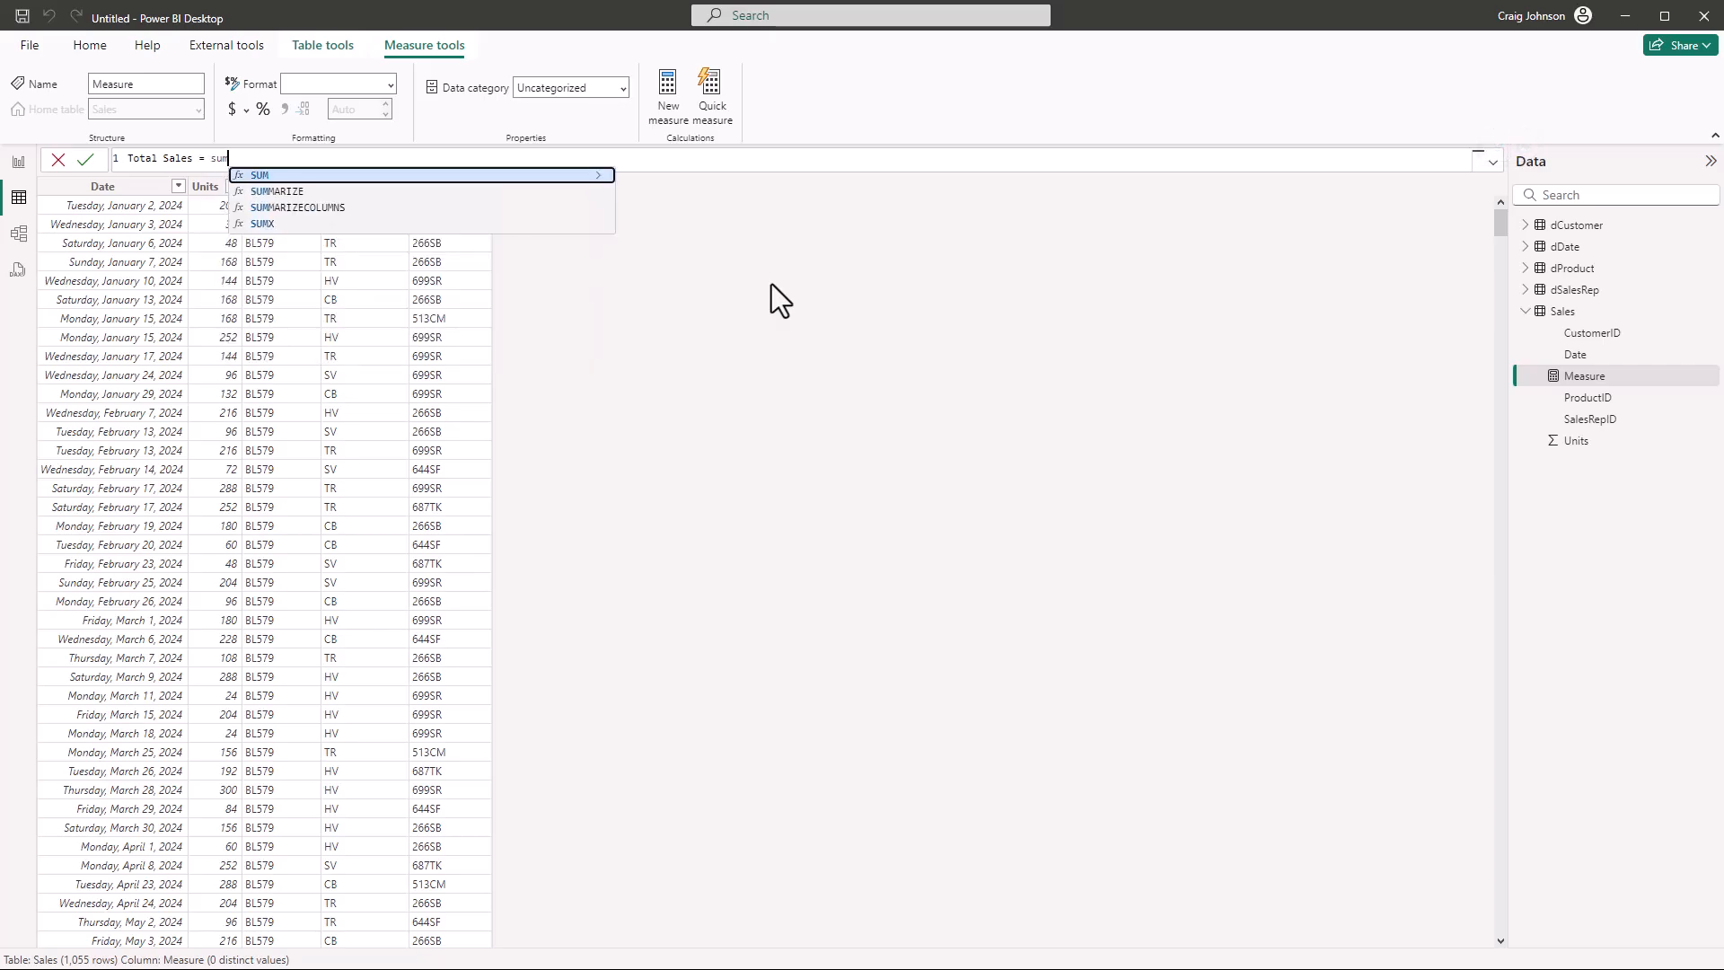
{"action": "key", "text": "Down"}
{"action": "key", "text": "Down"}
{"action": "key", "text": "Down"}
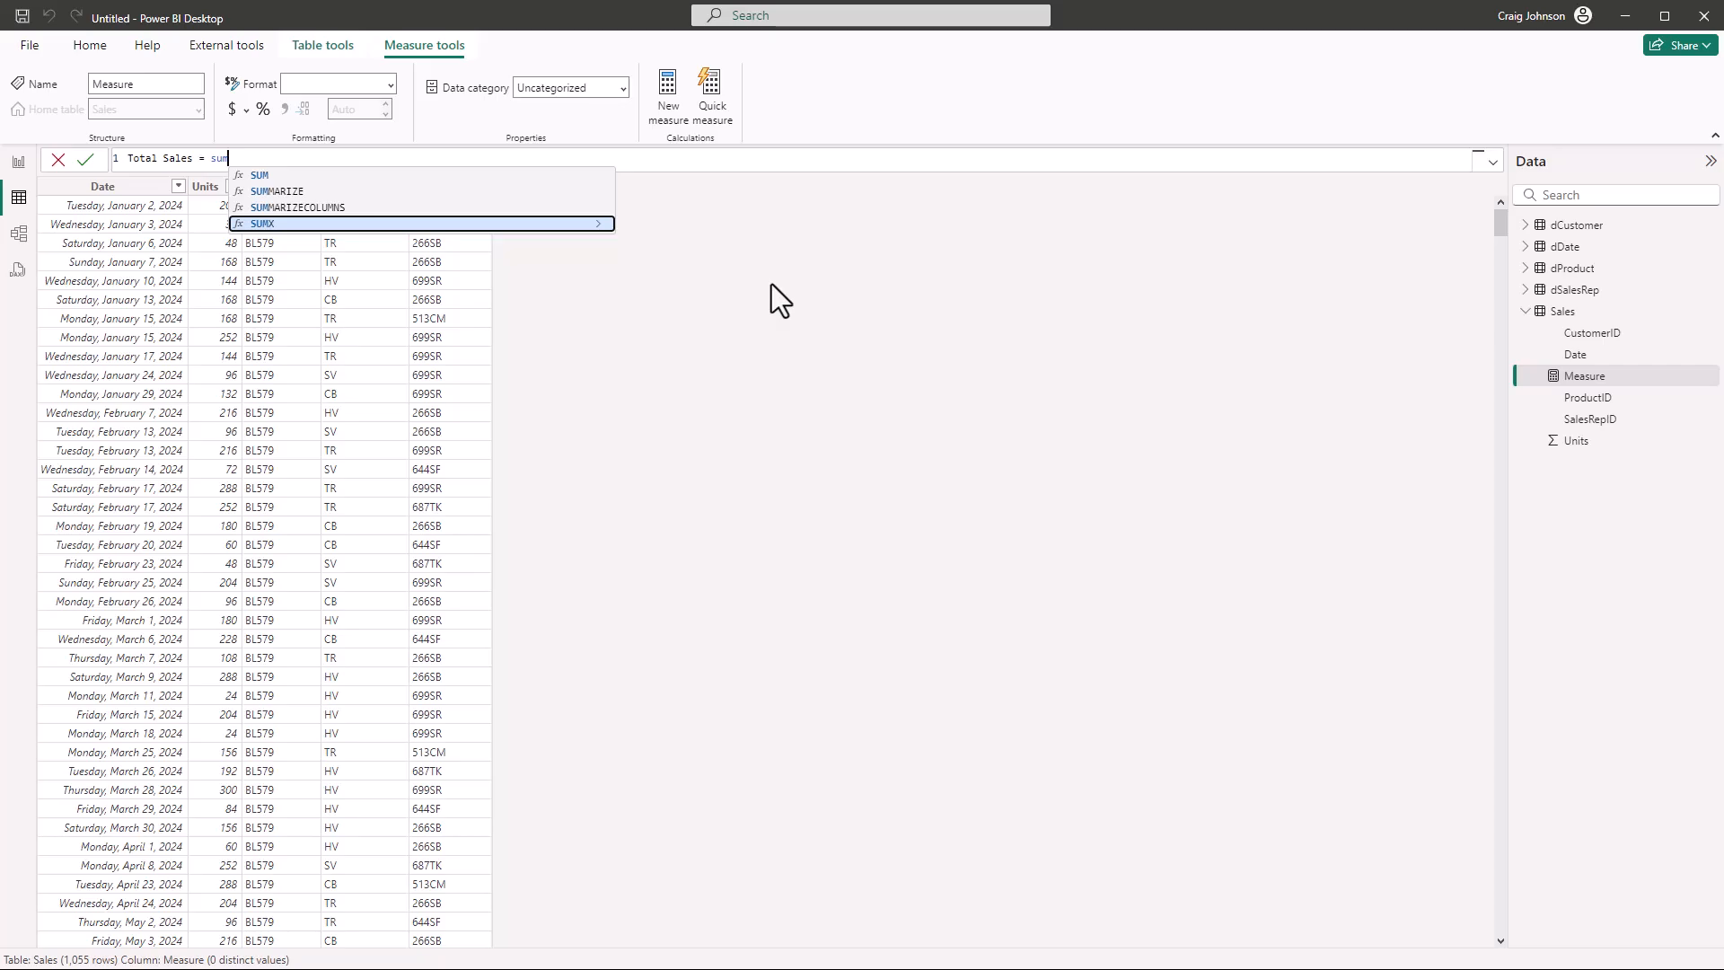
{"action": "key", "text": "Tab"}
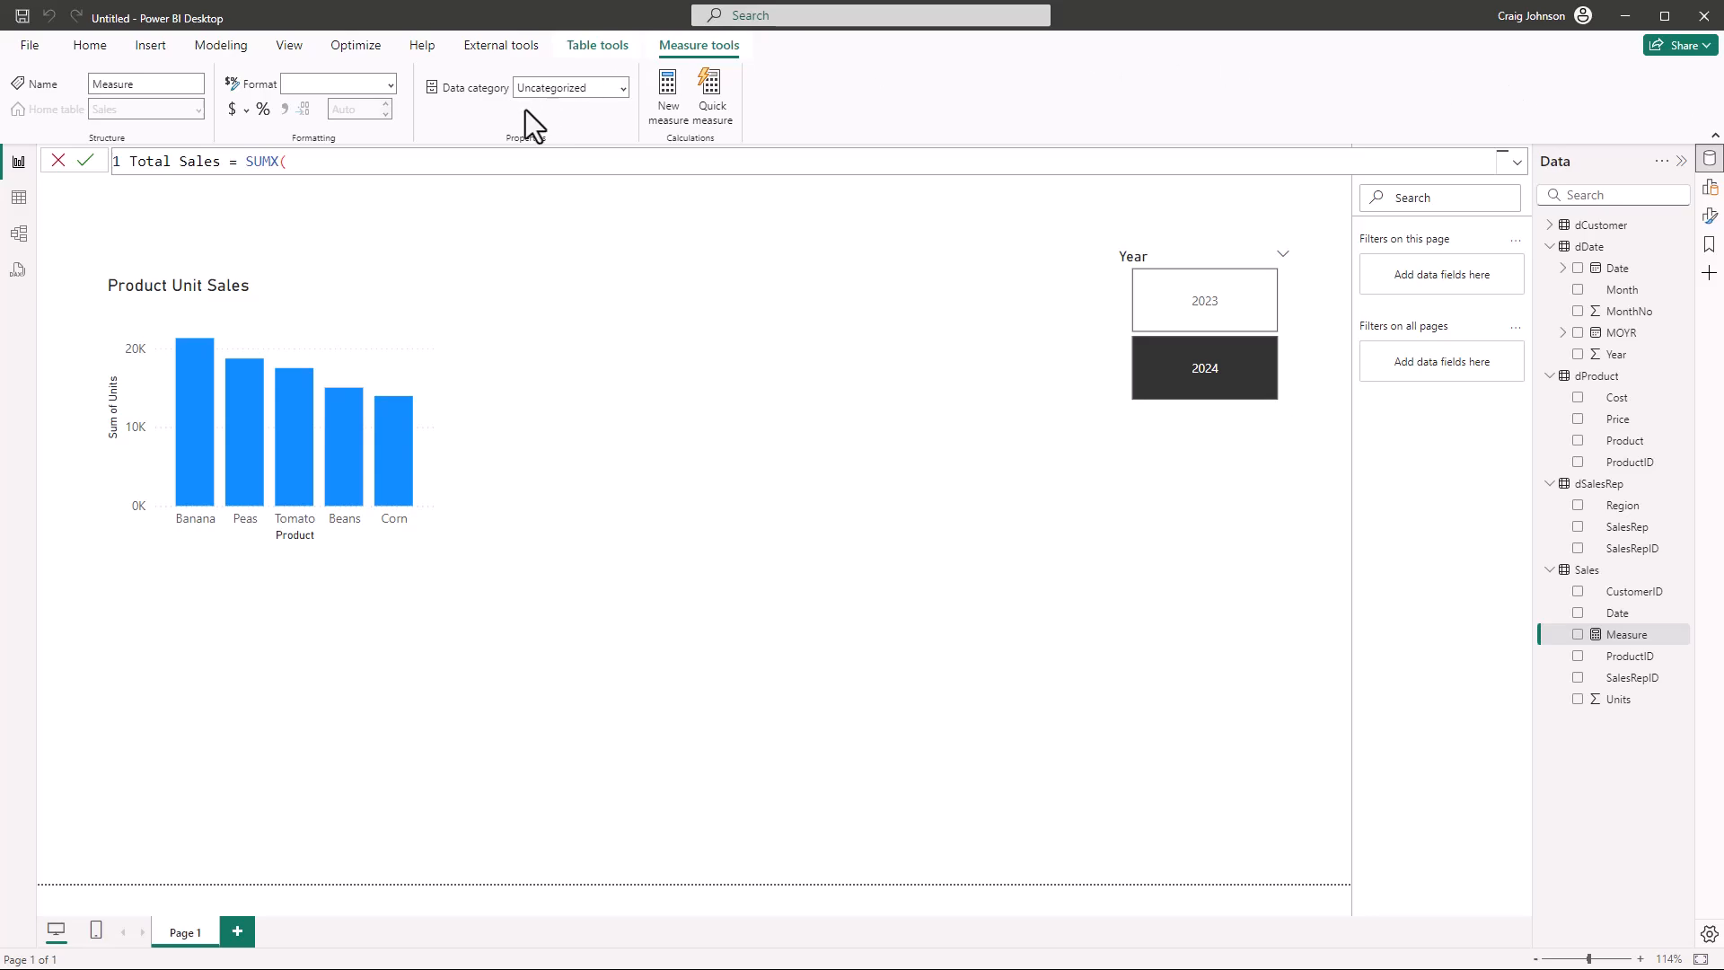
Enter Sales as the SUMX table argument and start its expression with Sales[Units]
{"action": "type", "text": "Sales,"}
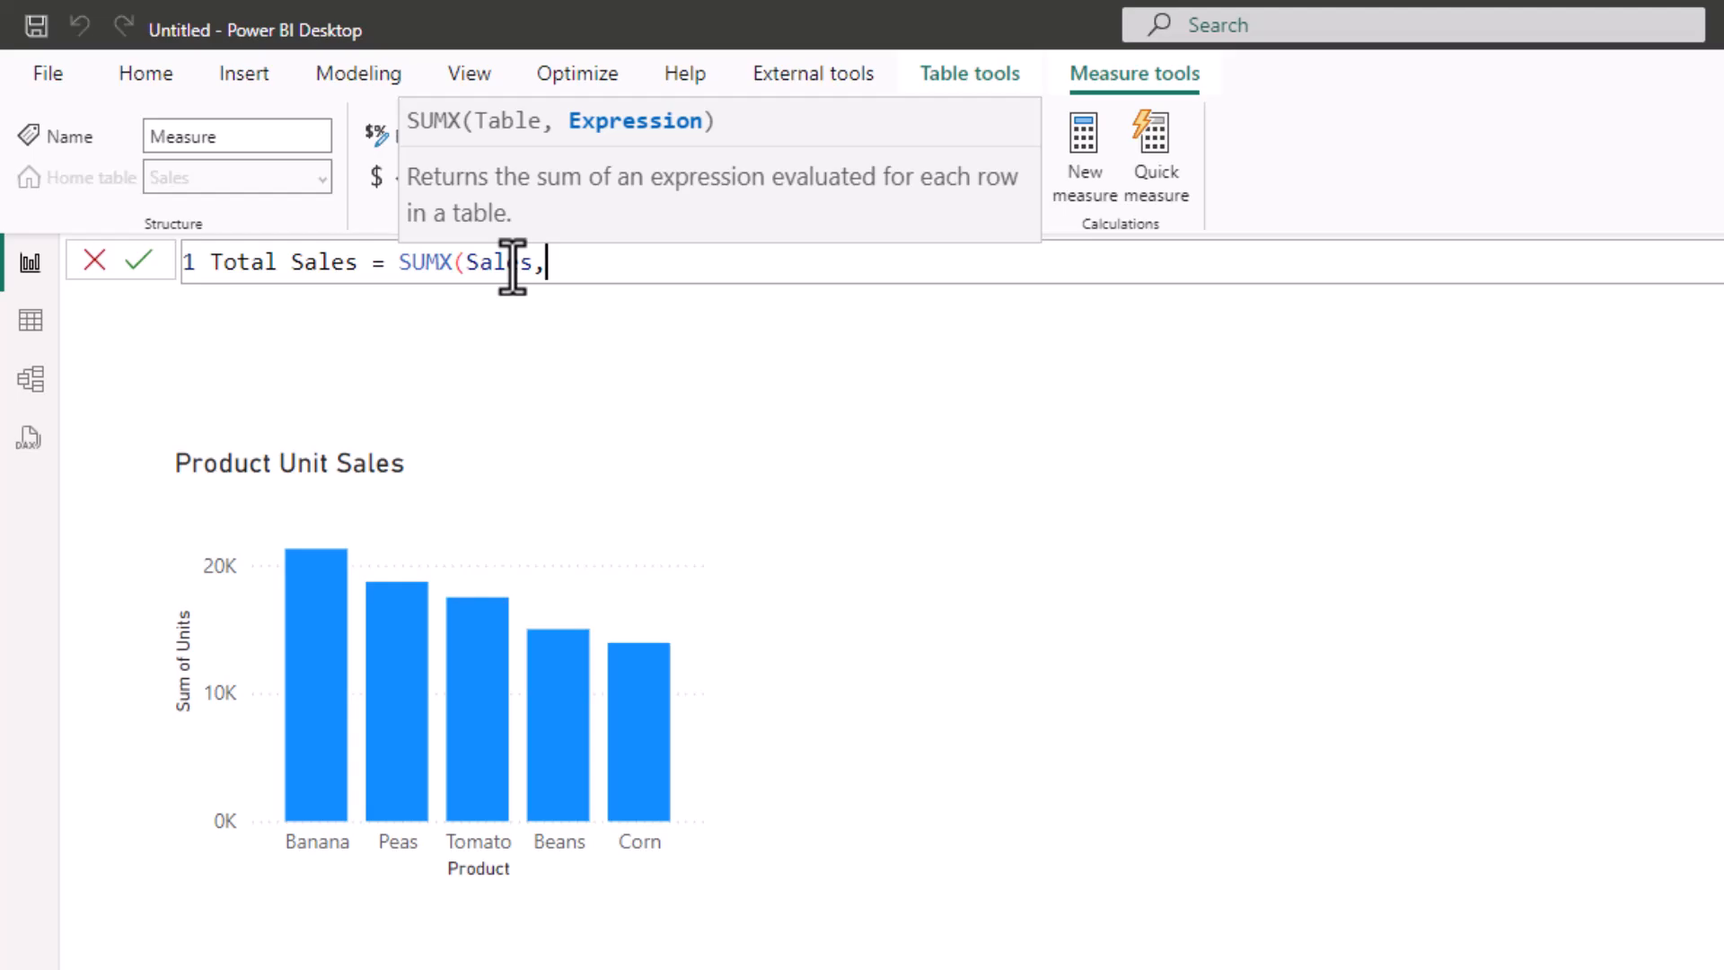
{"action": "type", "text": "sal"}
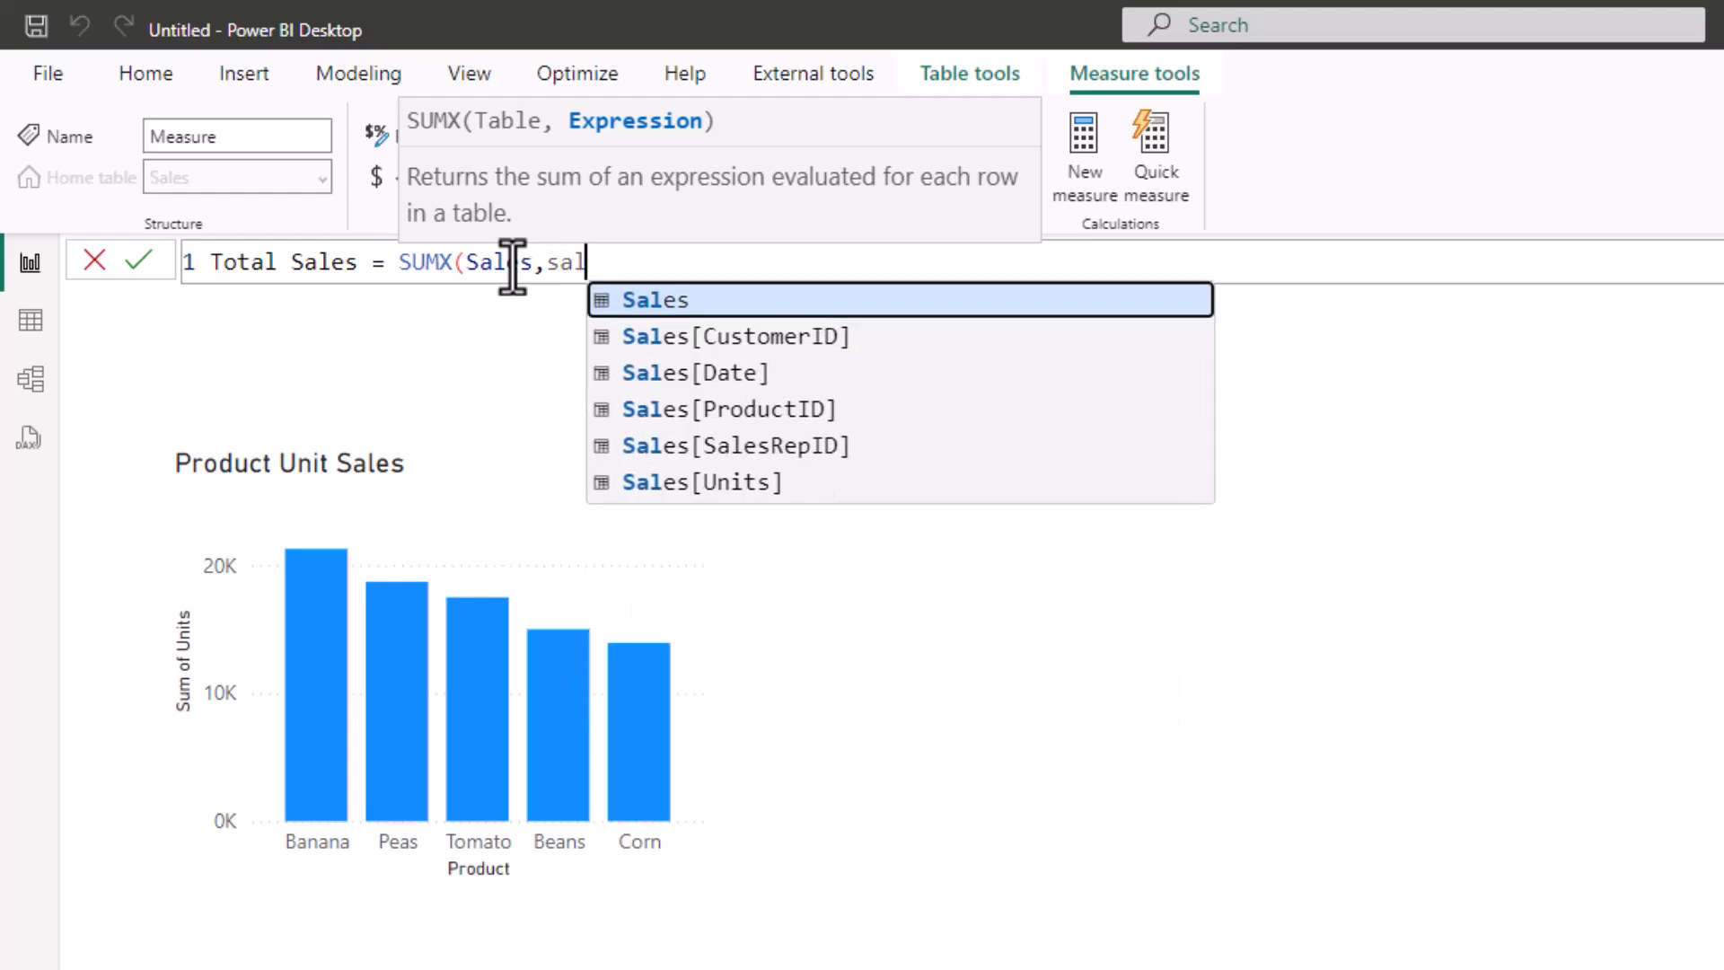
{"action": "key", "text": "Down"}
{"action": "key", "text": "Down"}
{"action": "key", "text": "Down"}
{"action": "key", "text": "Down"}
{"action": "key", "text": "Down"}
{"action": "key", "text": "Tab"}
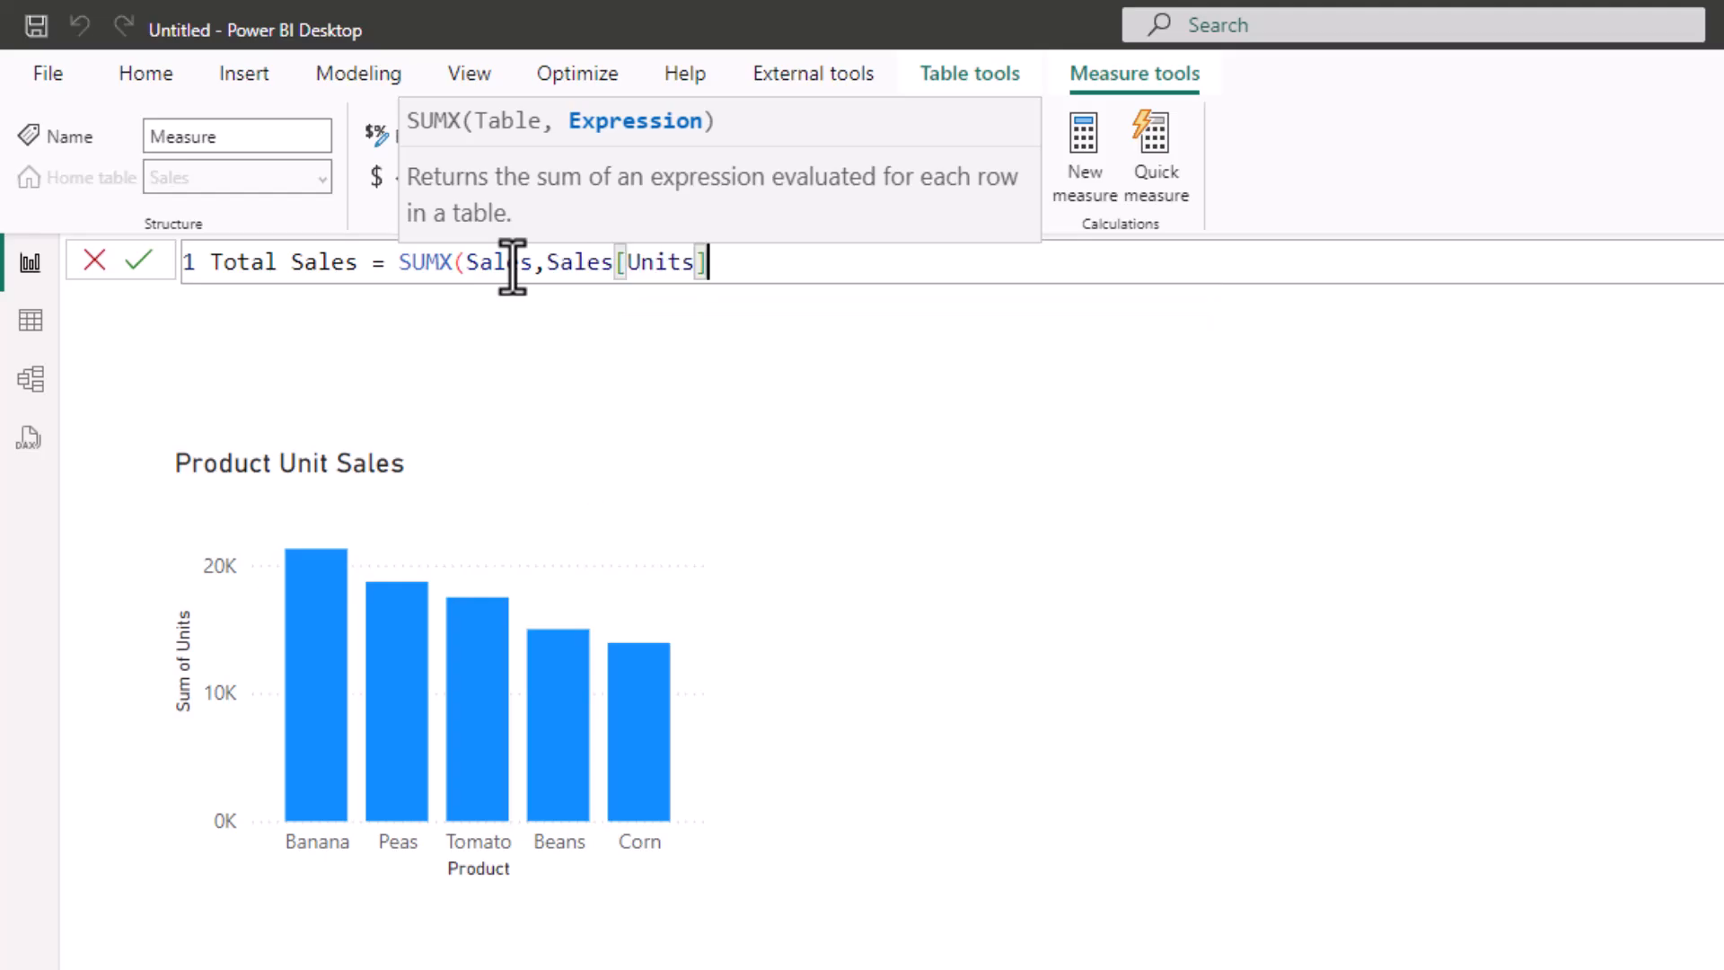
Multiply Sales[Units] by RELATED(dProduct[Price]), close the formula, and commit the Total Sales measure
{"action": "type", "text": "* rela"}
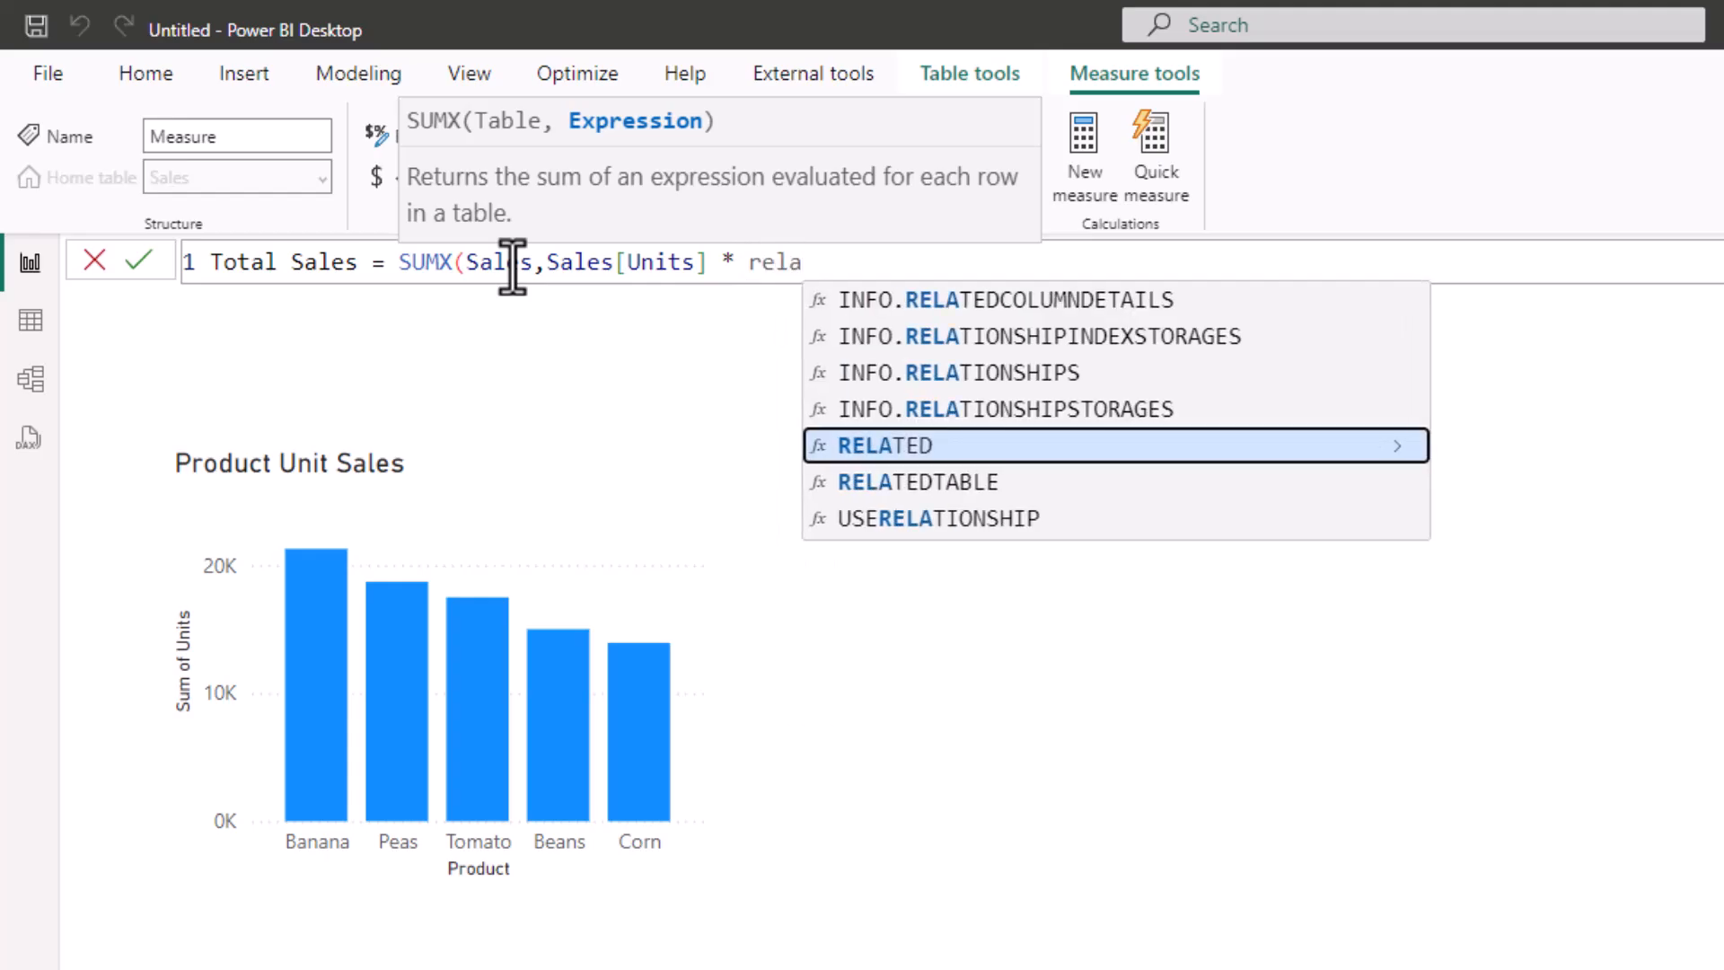
{"action": "key", "text": "Tab"}
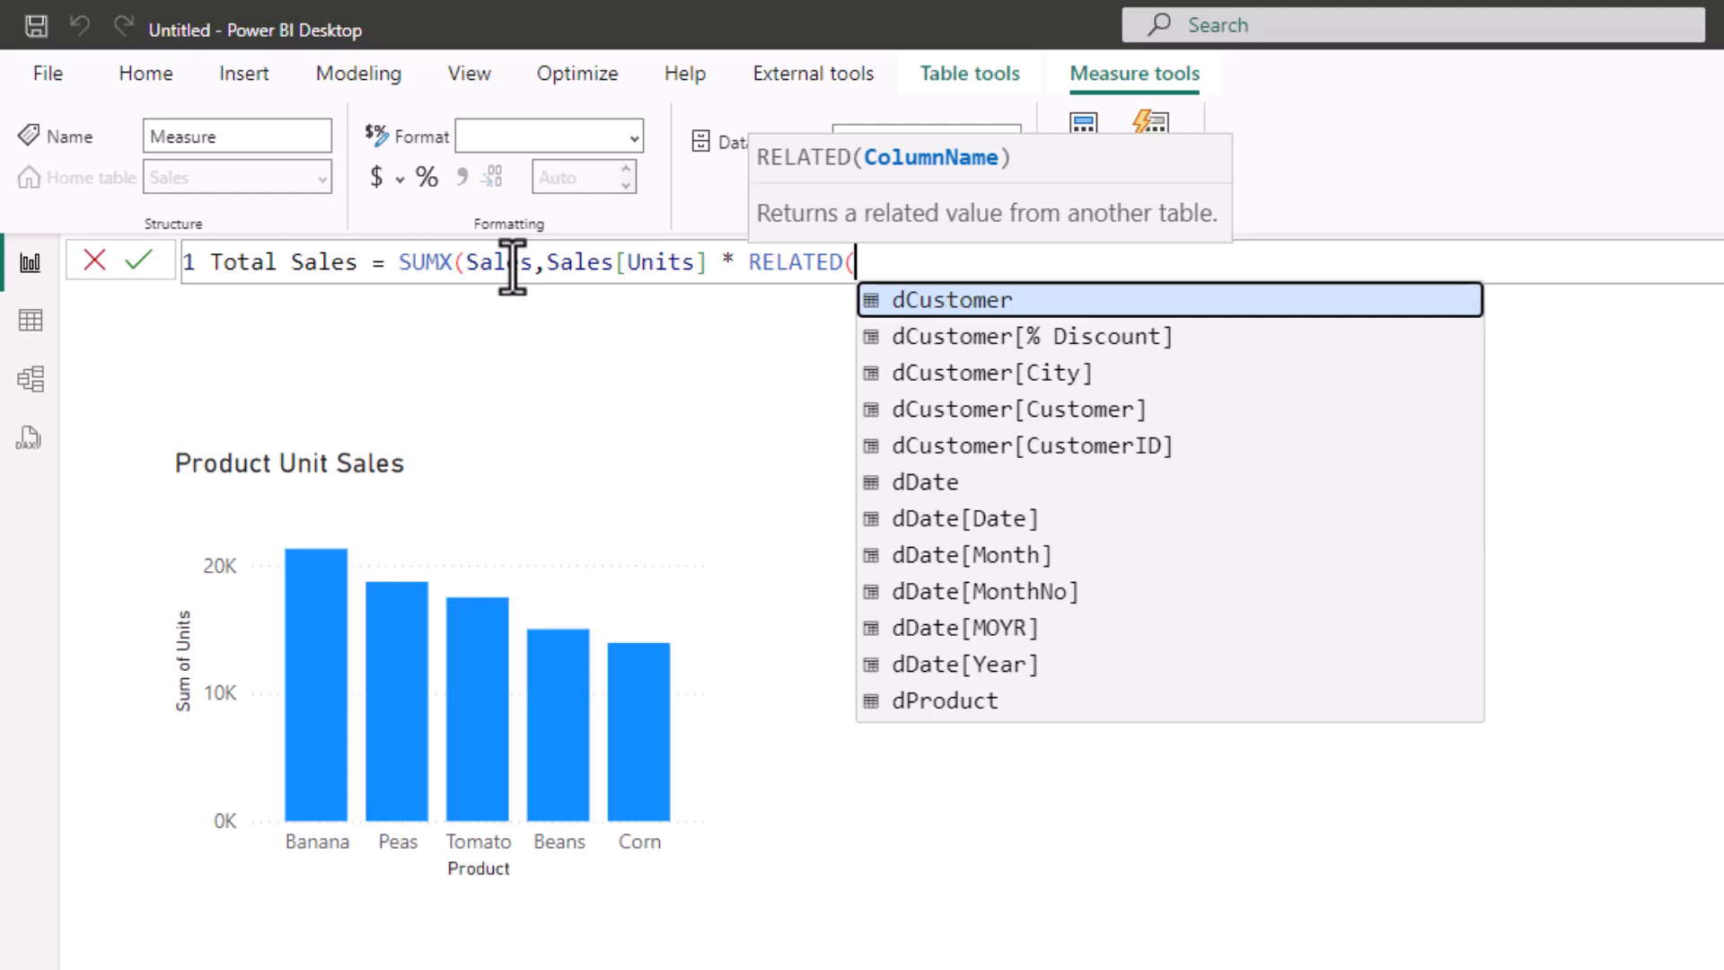
{"action": "type", "text": "dp"}
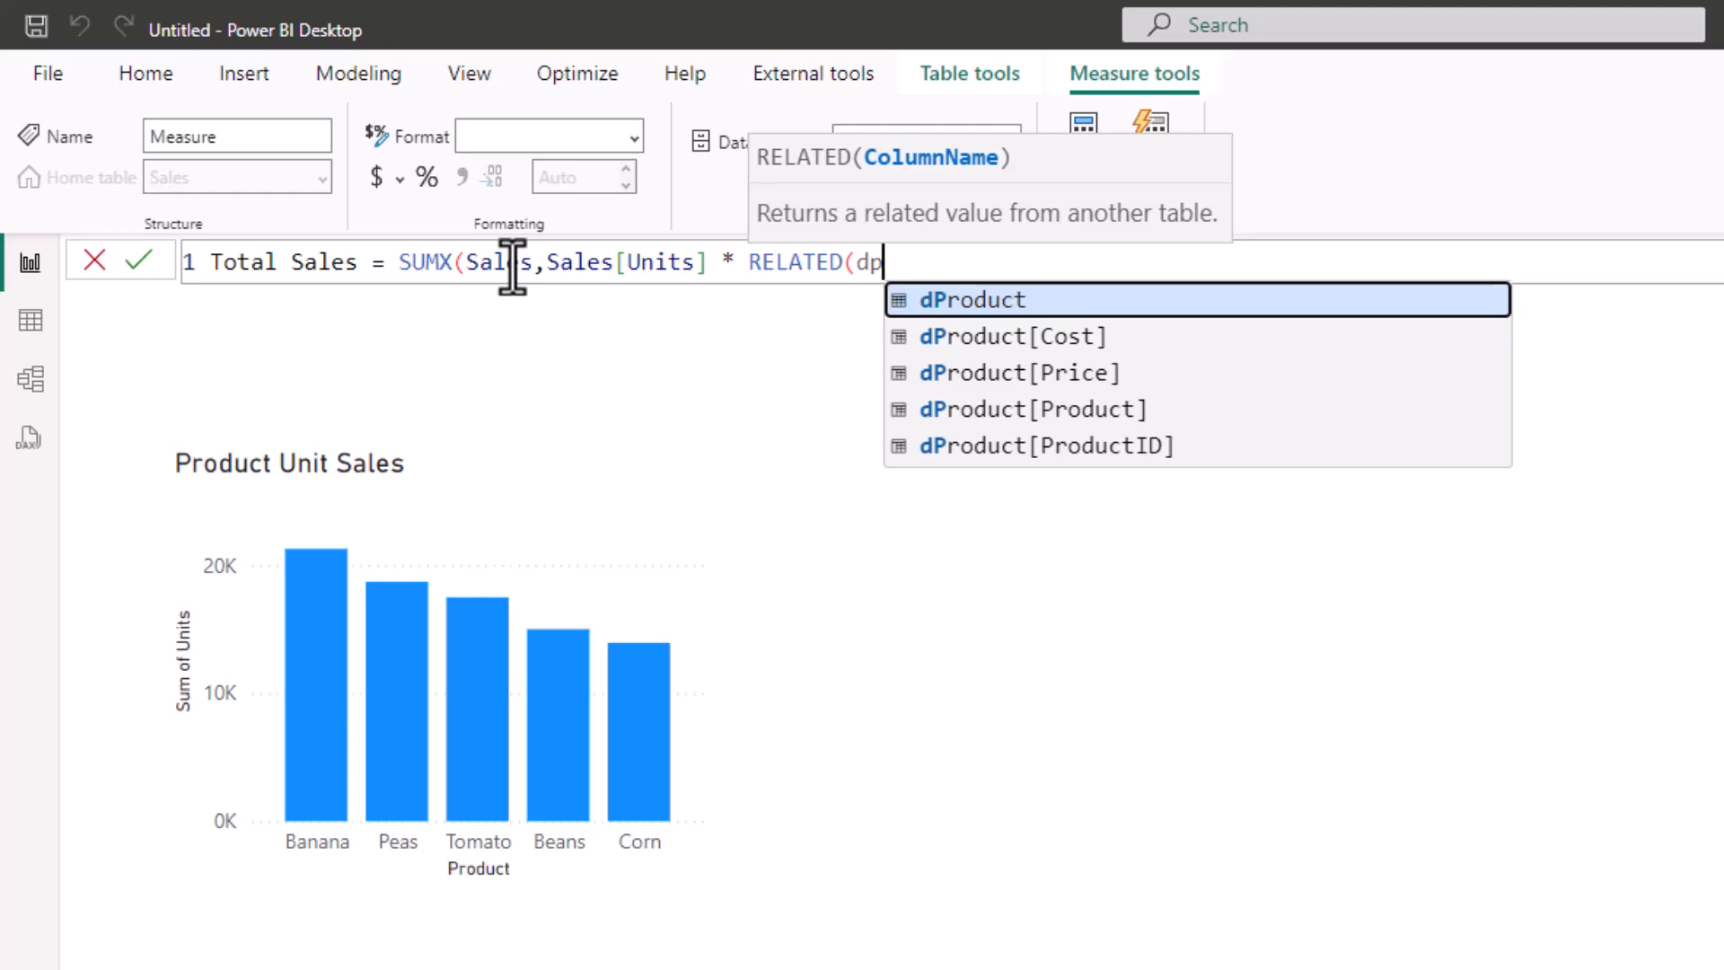
{"action": "key", "text": "Down"}
{"action": "key", "text": "Down"}
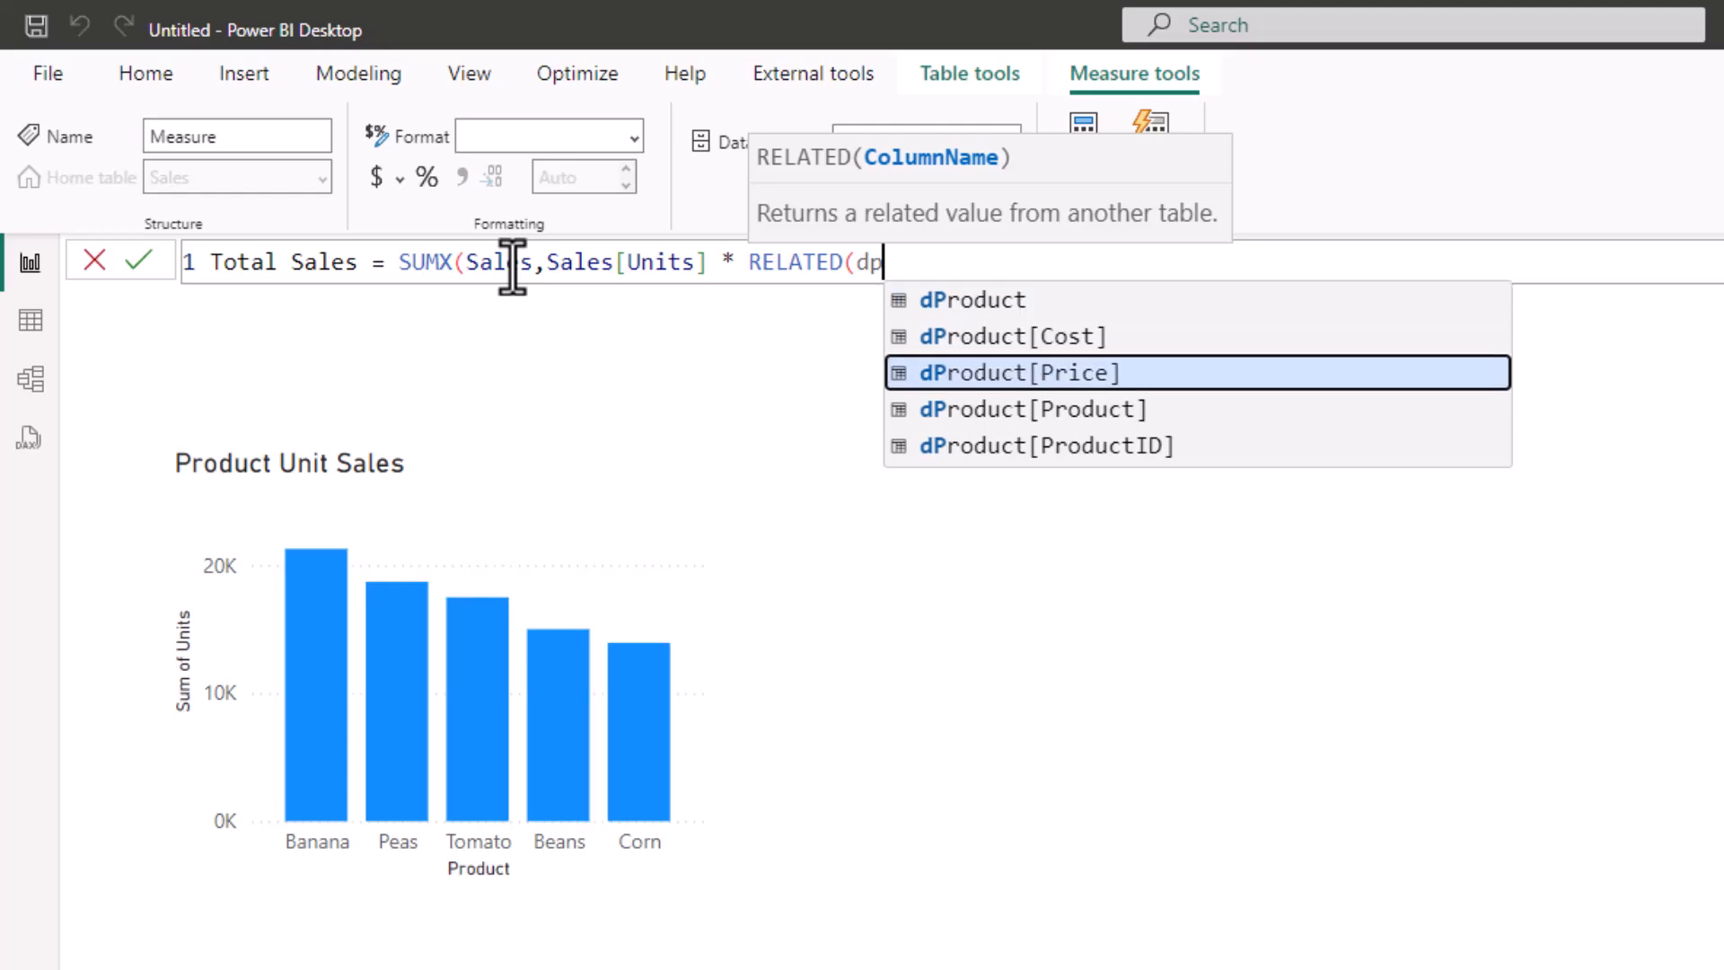
{"action": "key", "text": "Tab"}
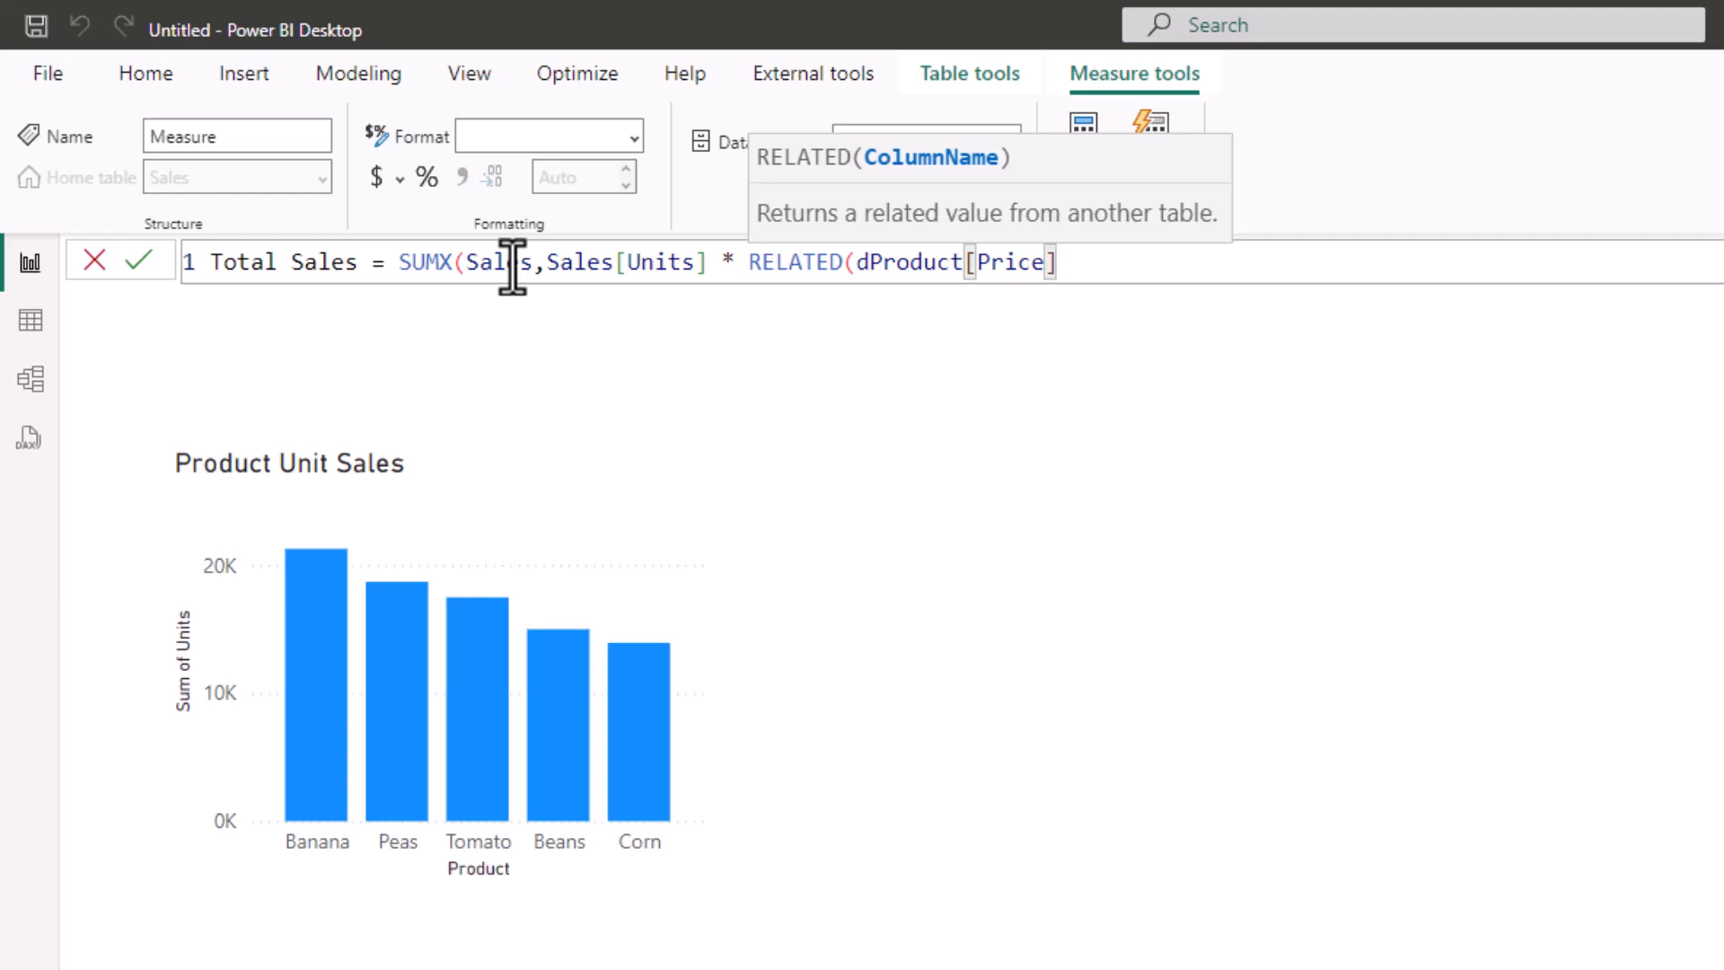
{"action": "type", "text": "))"}
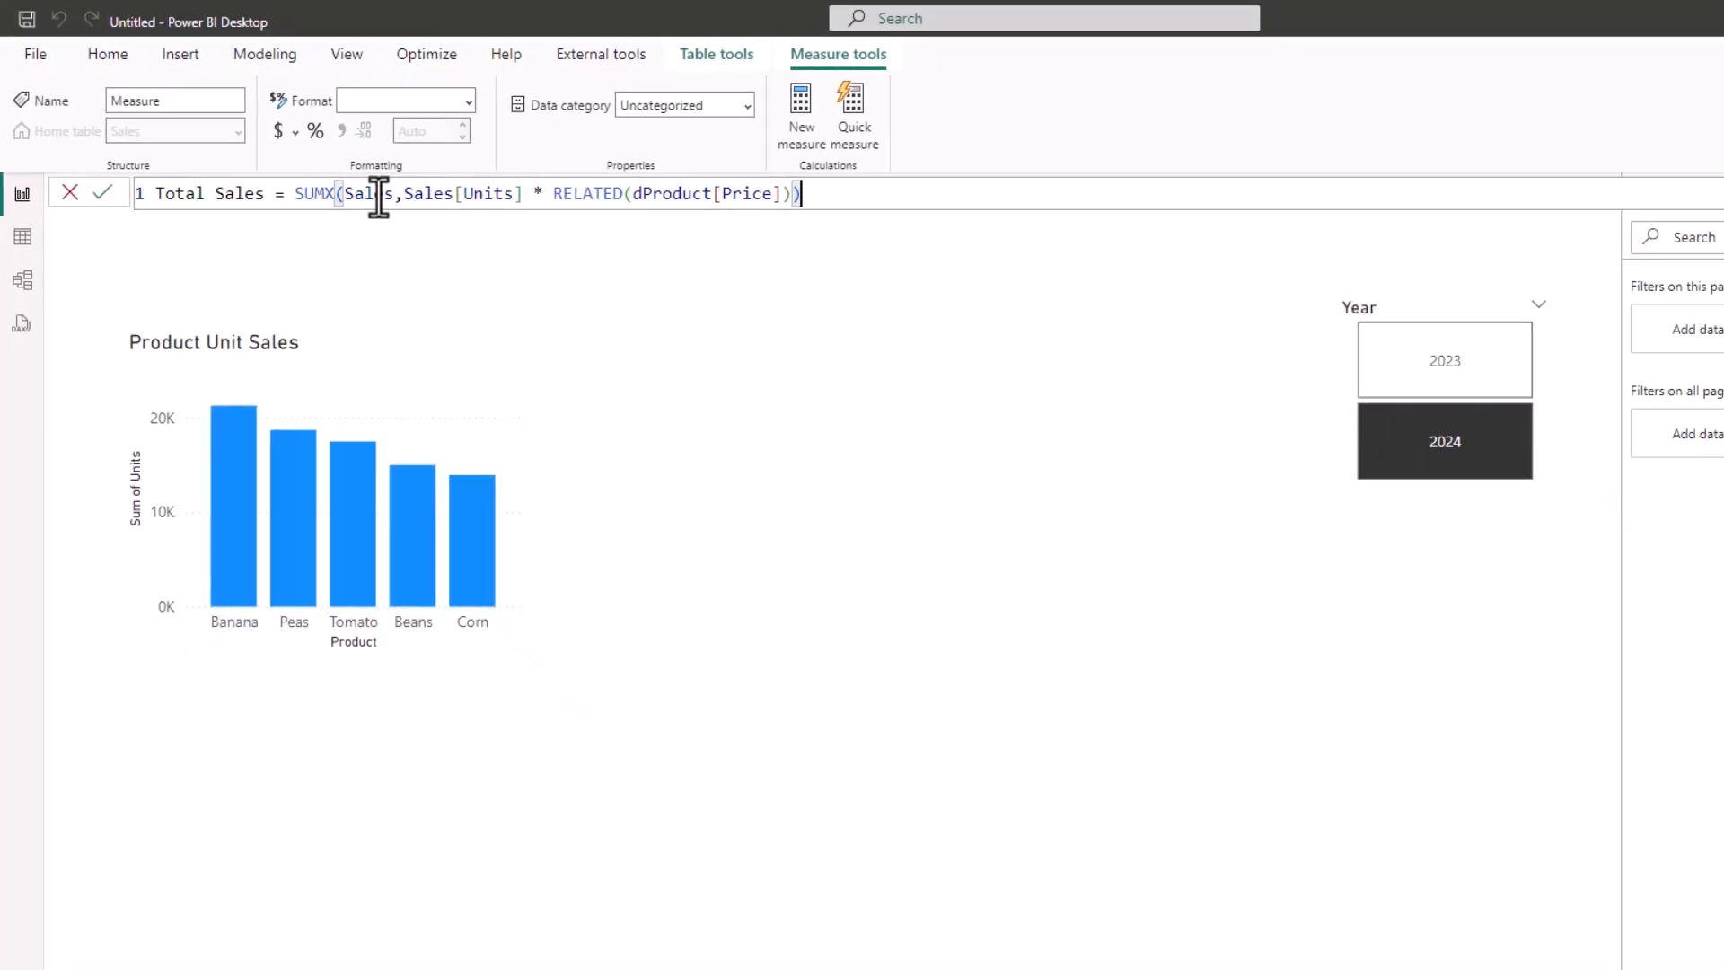
{"action": "key", "text": "Return"}
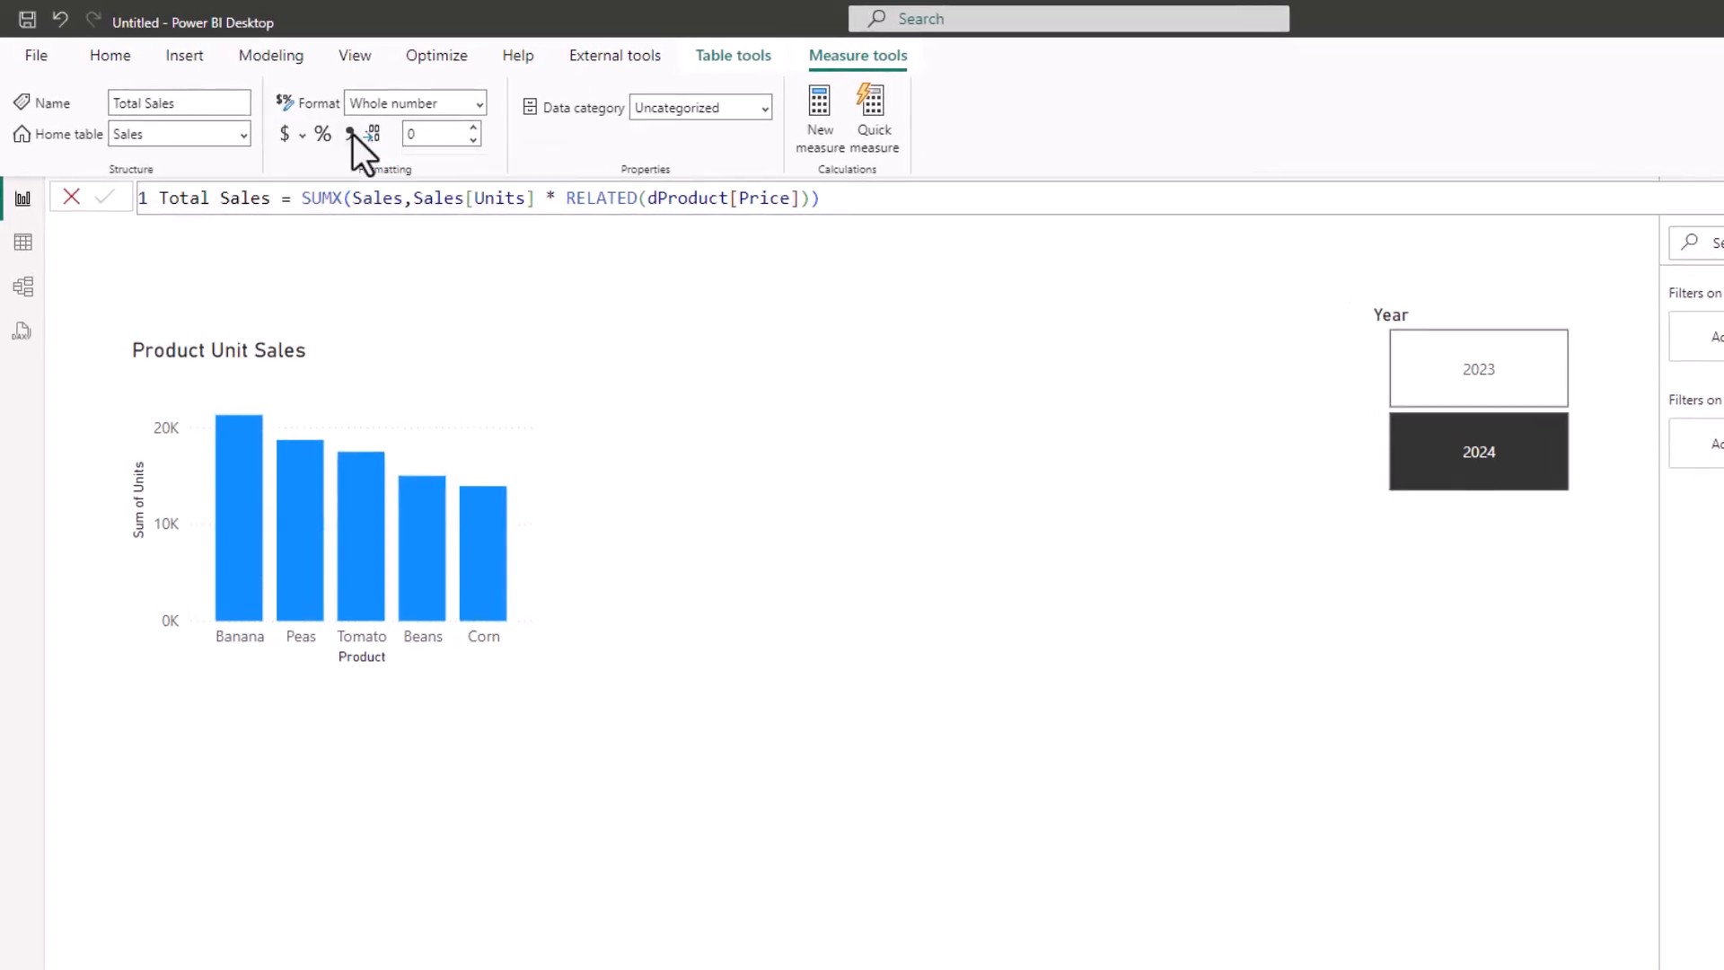
Format the Total Sales measure as $ English (United States) currency with a thousands separator
{"action": "left_click", "coordinate": [351, 134]}
{"action": "left_click", "coordinate": [301, 135]}
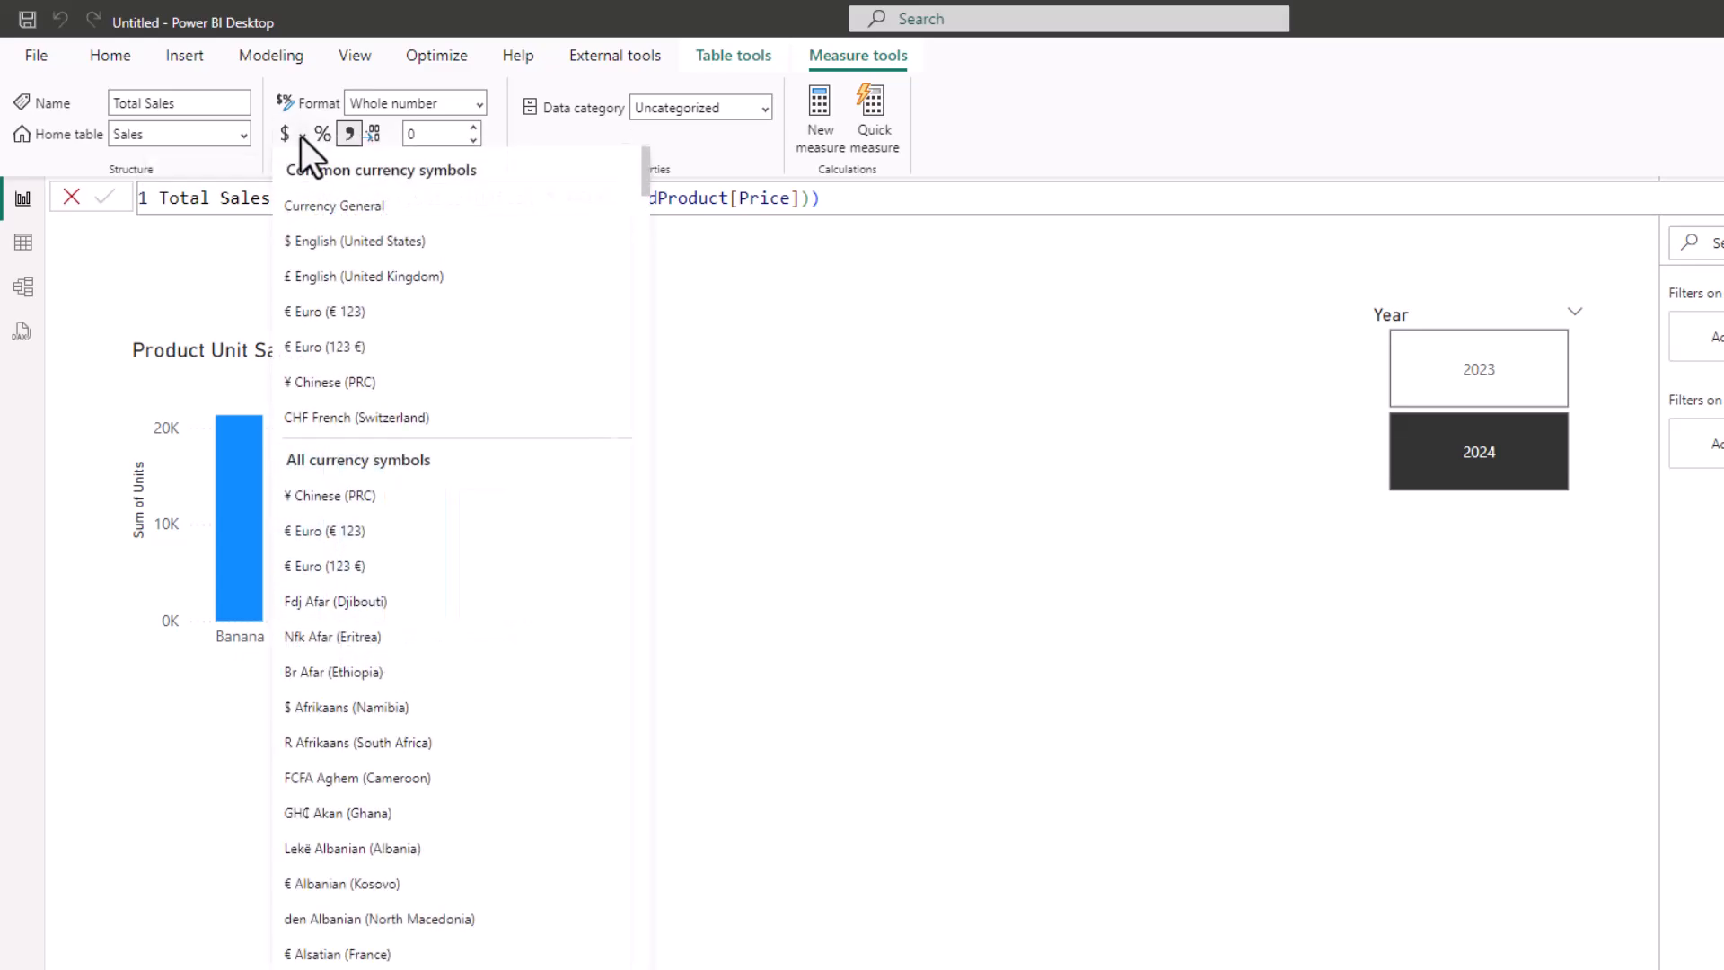
{"action": "left_click", "coordinate": [315, 239]}
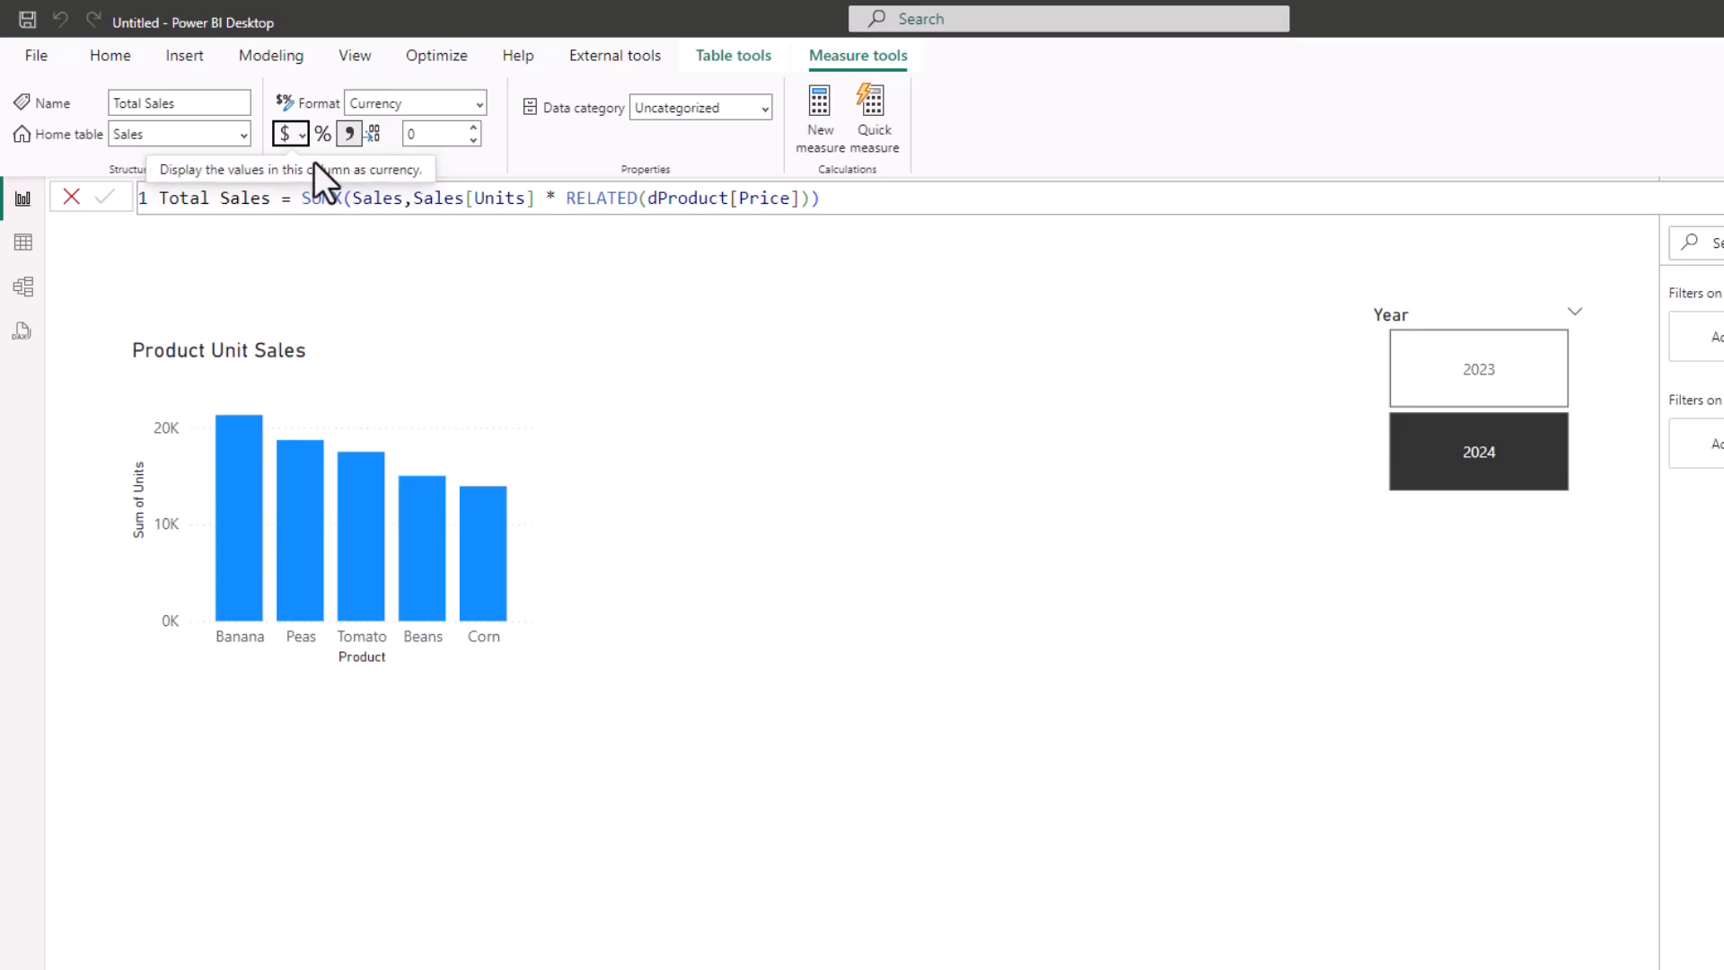
Insert a card visual between the product chart and the Year slicer, showing the Total Sales measure
{"action": "left_click", "coordinate": [108, 55]}
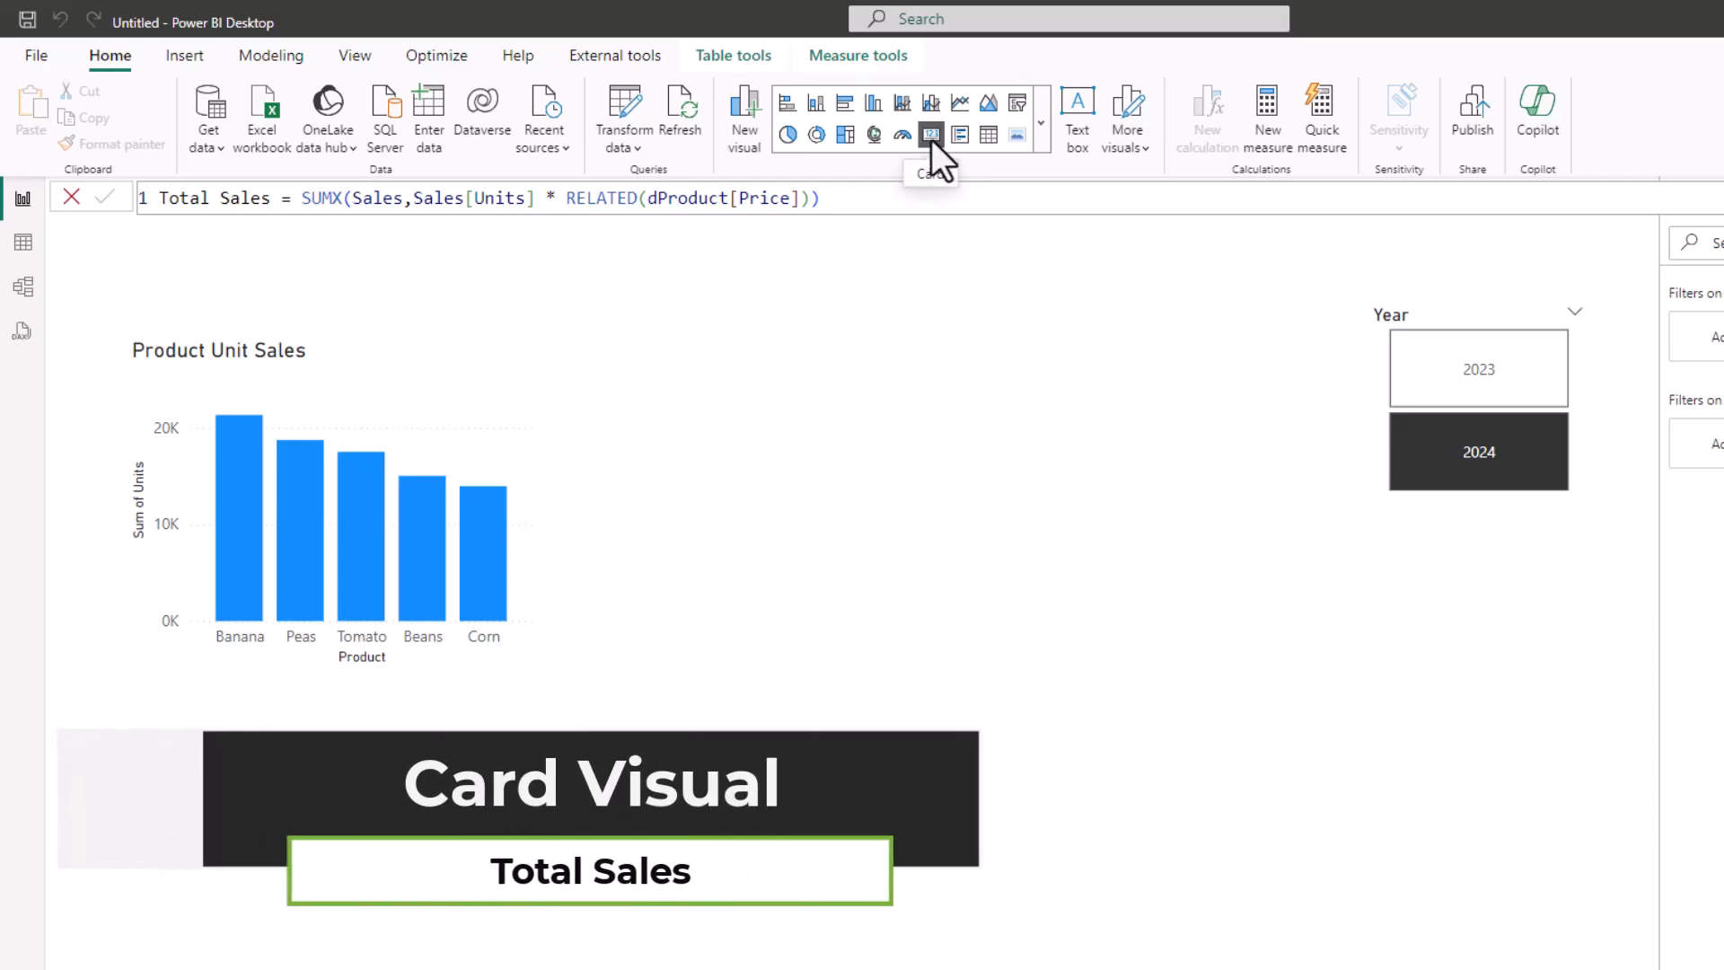
{"action": "left_click", "coordinate": [983, 715]}
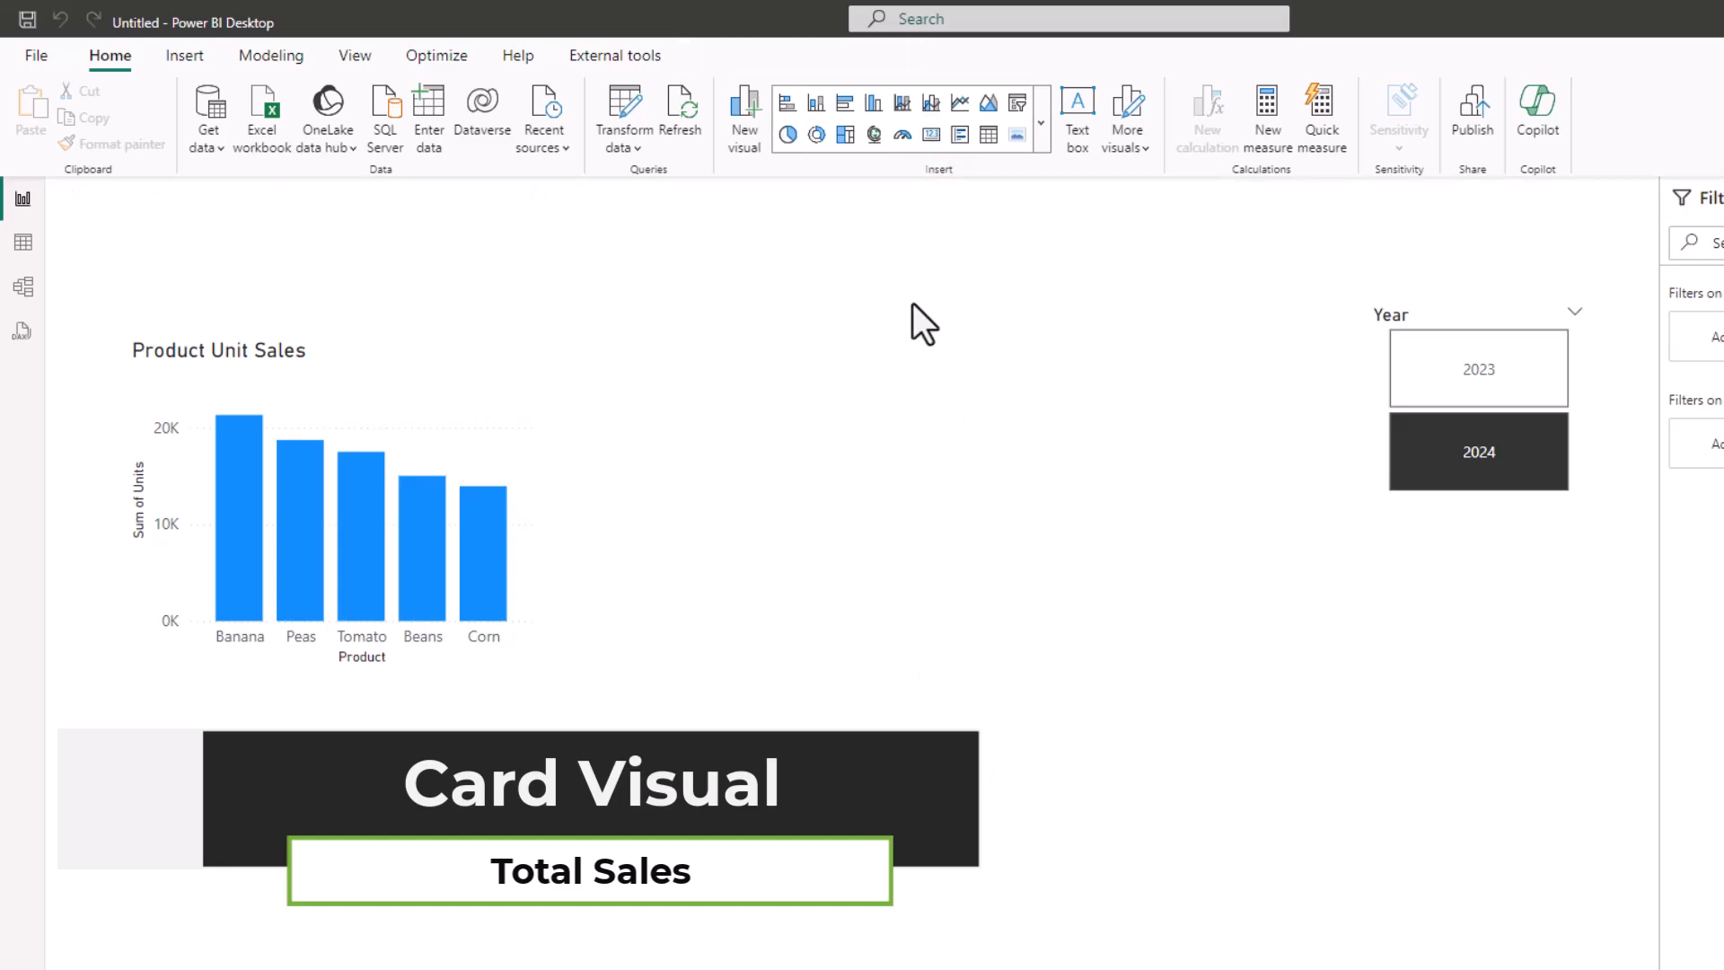
{"action": "left_click", "coordinate": [932, 135]}
{"action": "left_click_drag", "start_coordinate": [300, 631], "coordinate": [766, 326]}
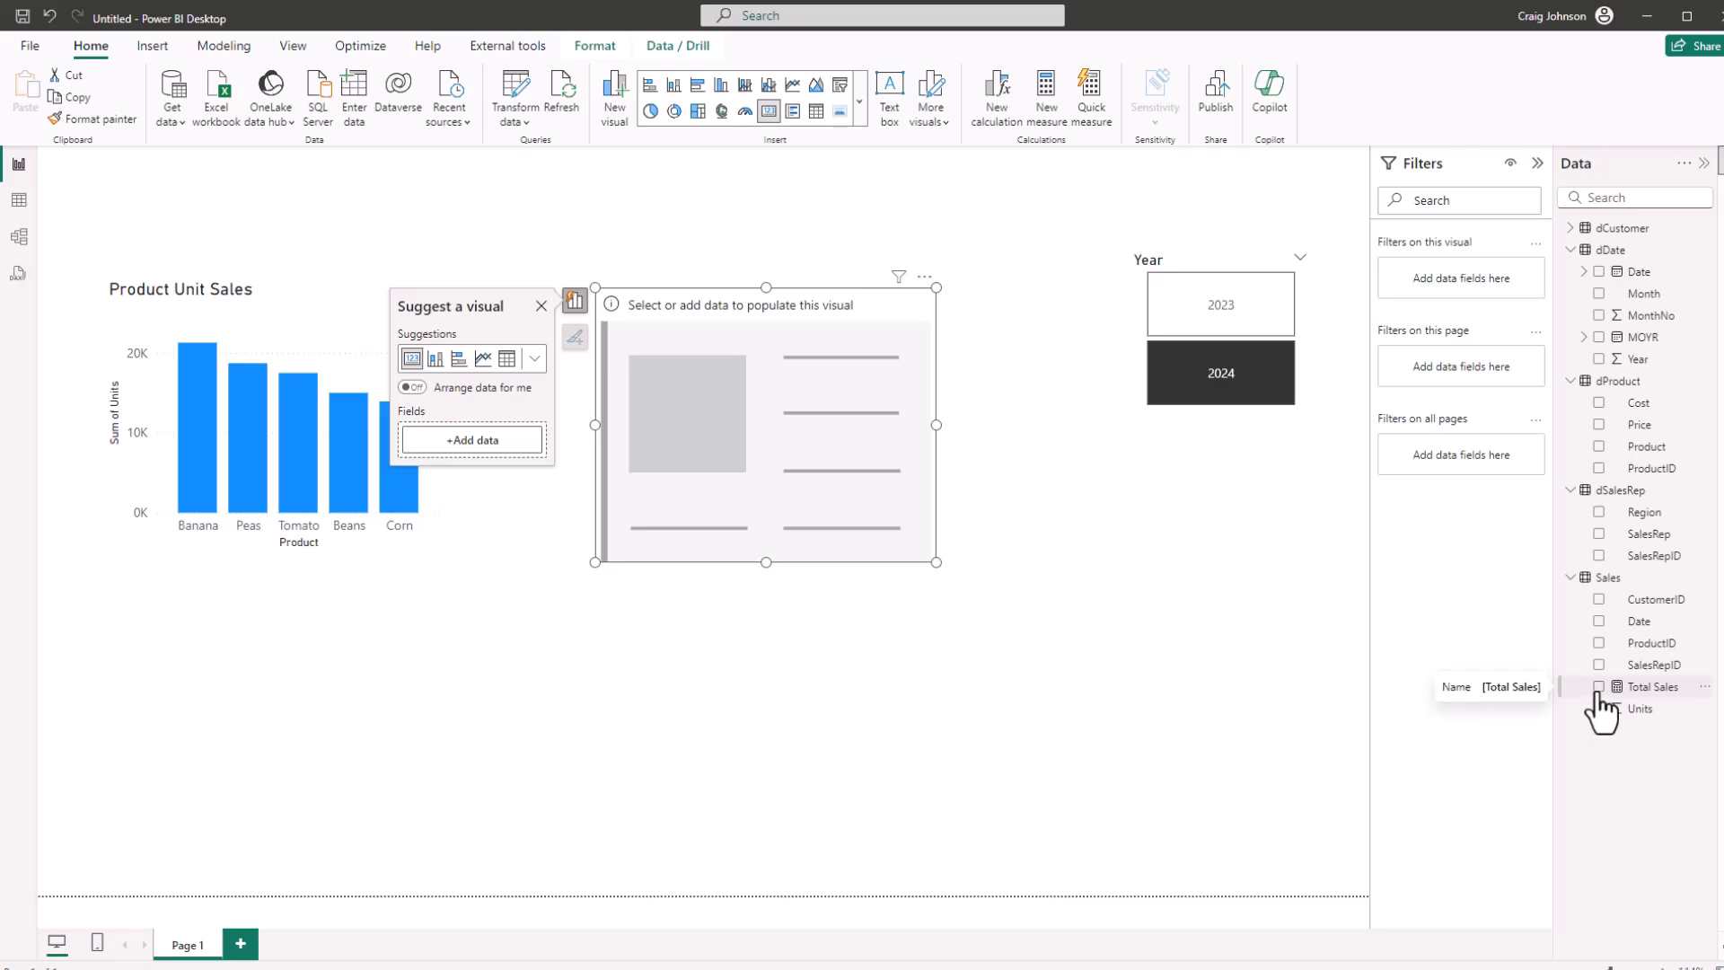
{"action": "left_click", "coordinate": [1598, 687]}
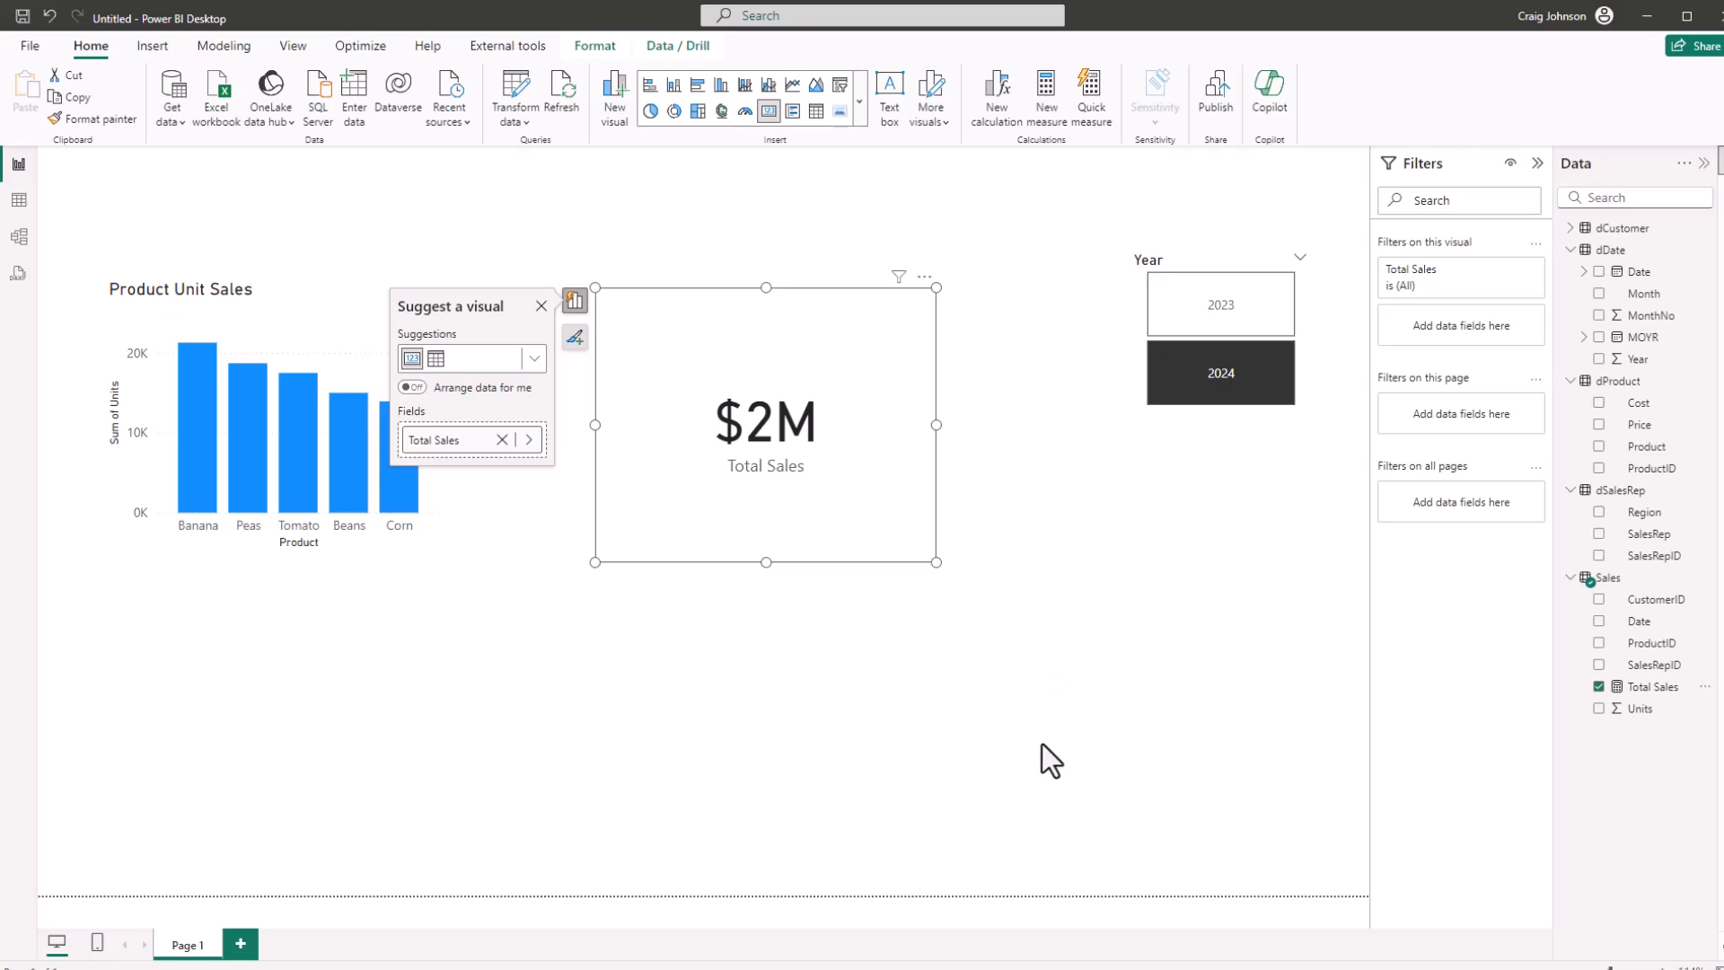
Filter the report to 2023 with the Year slicer
{"action": "left_click", "coordinate": [1197, 378]}
{"action": "left_click", "coordinate": [1204, 310]}
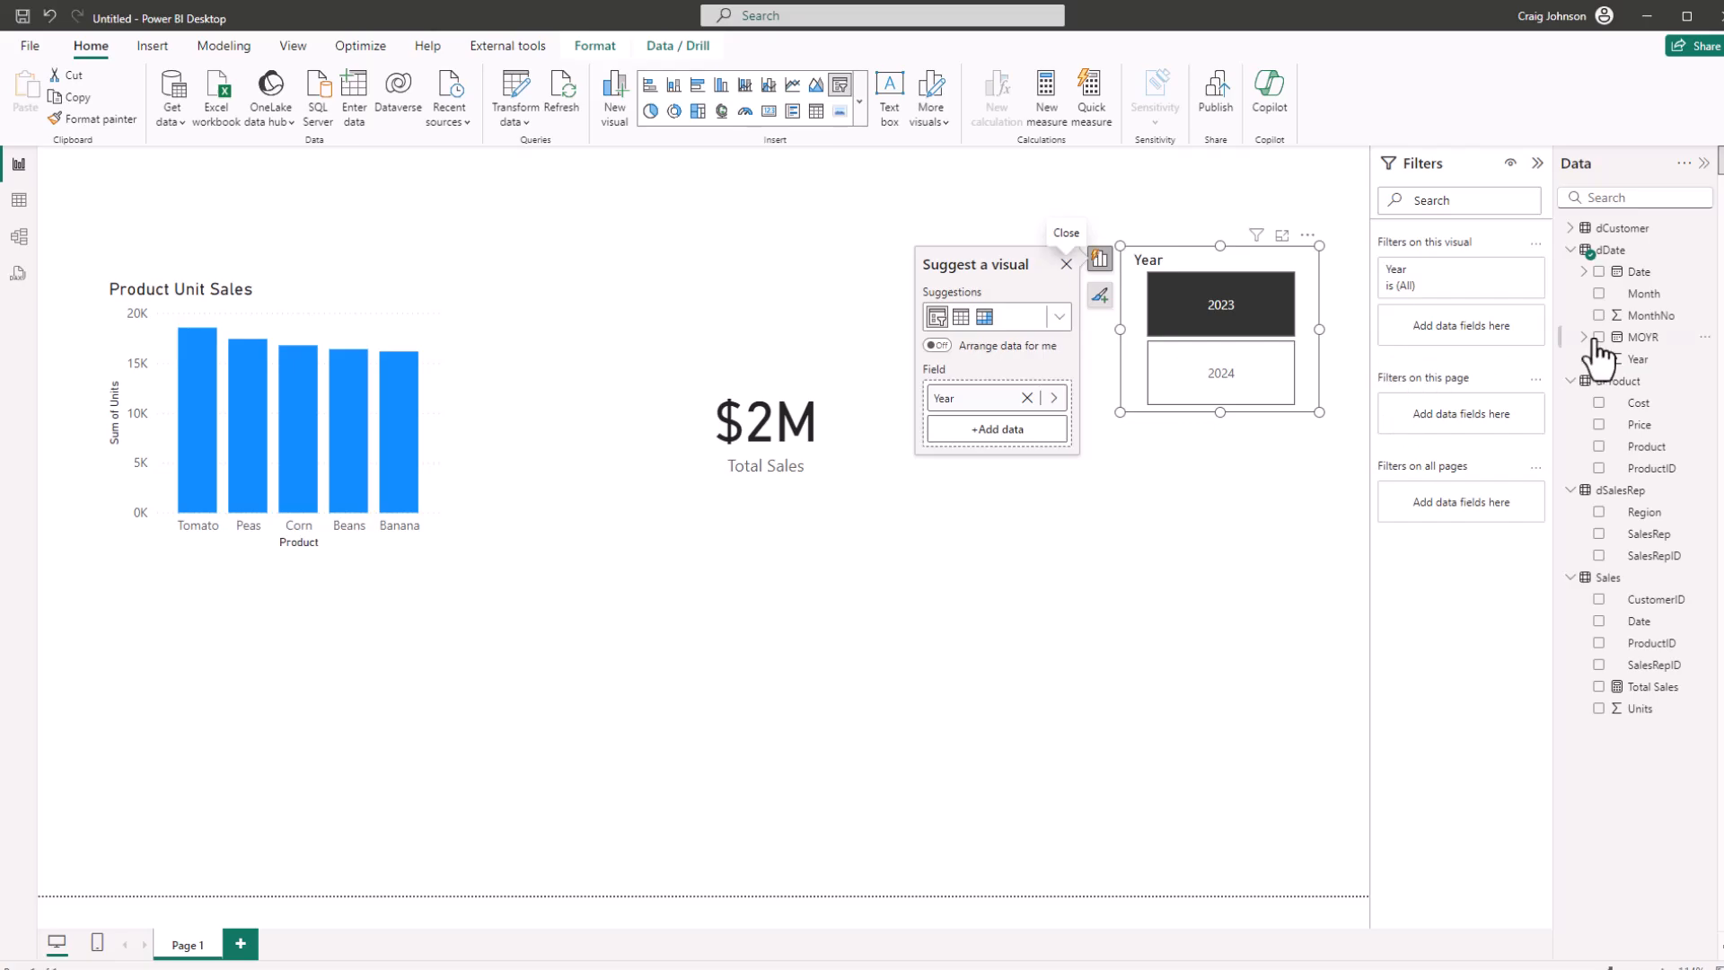
Set the Total Sales card's callout value display units to None and enlarge the card slightly
{"action": "left_click", "coordinate": [1717, 240]}
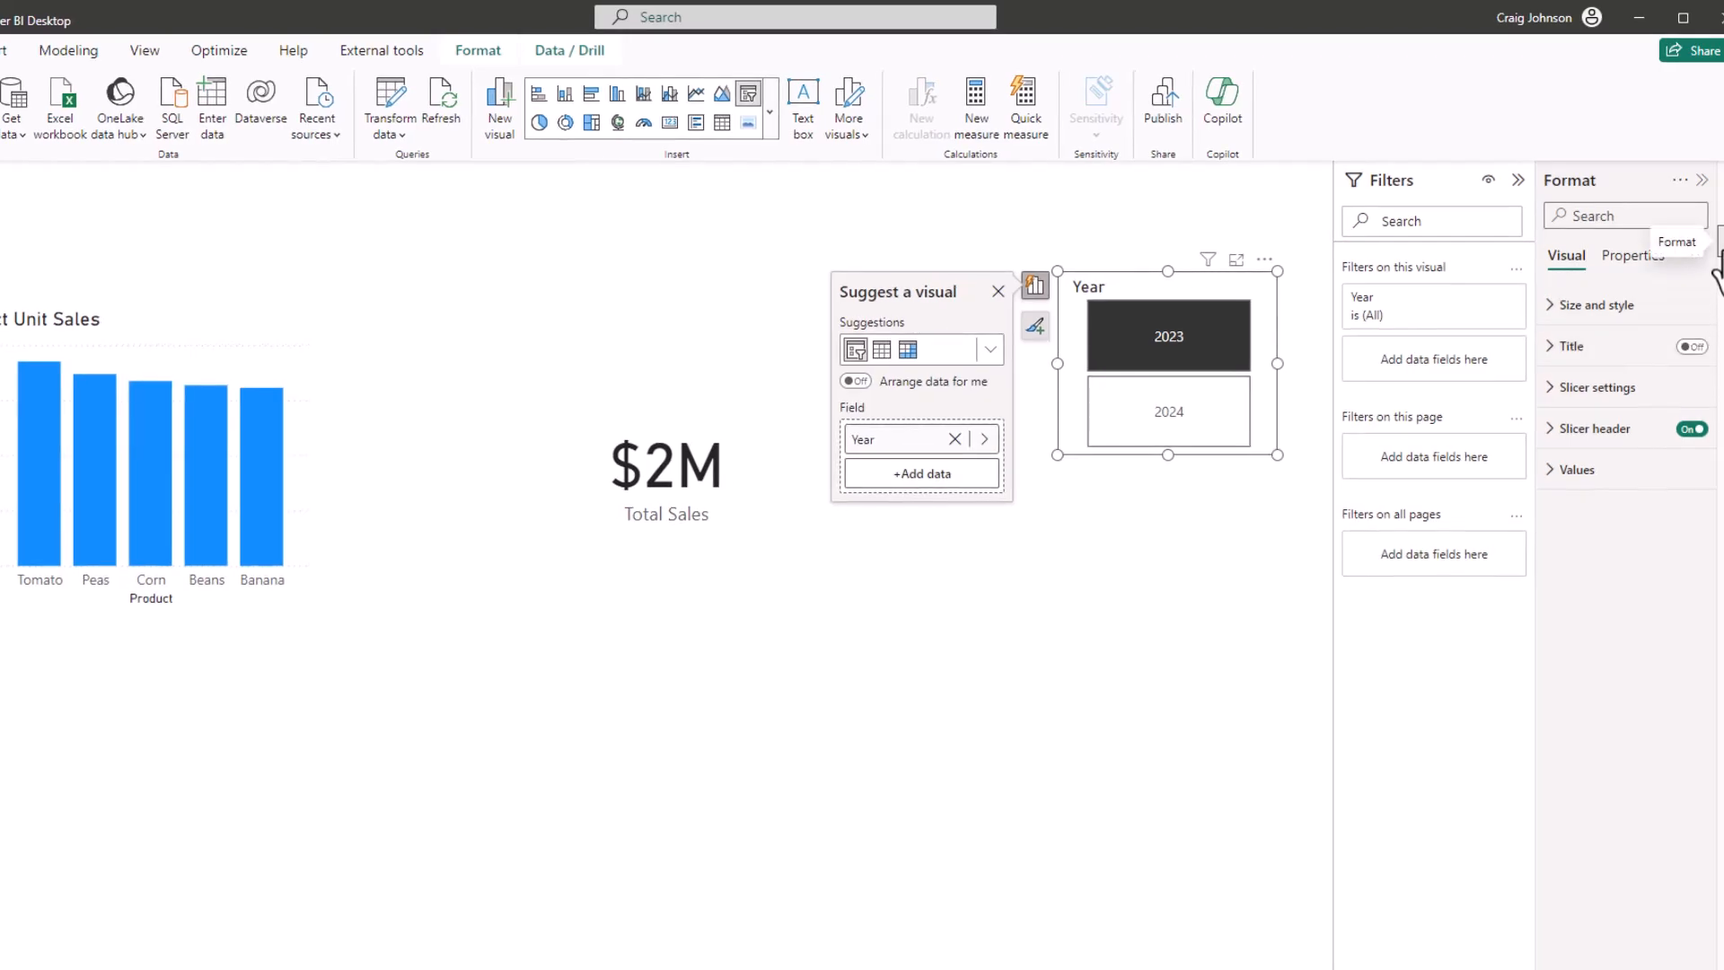
{"action": "left_click", "coordinate": [1560, 469]}
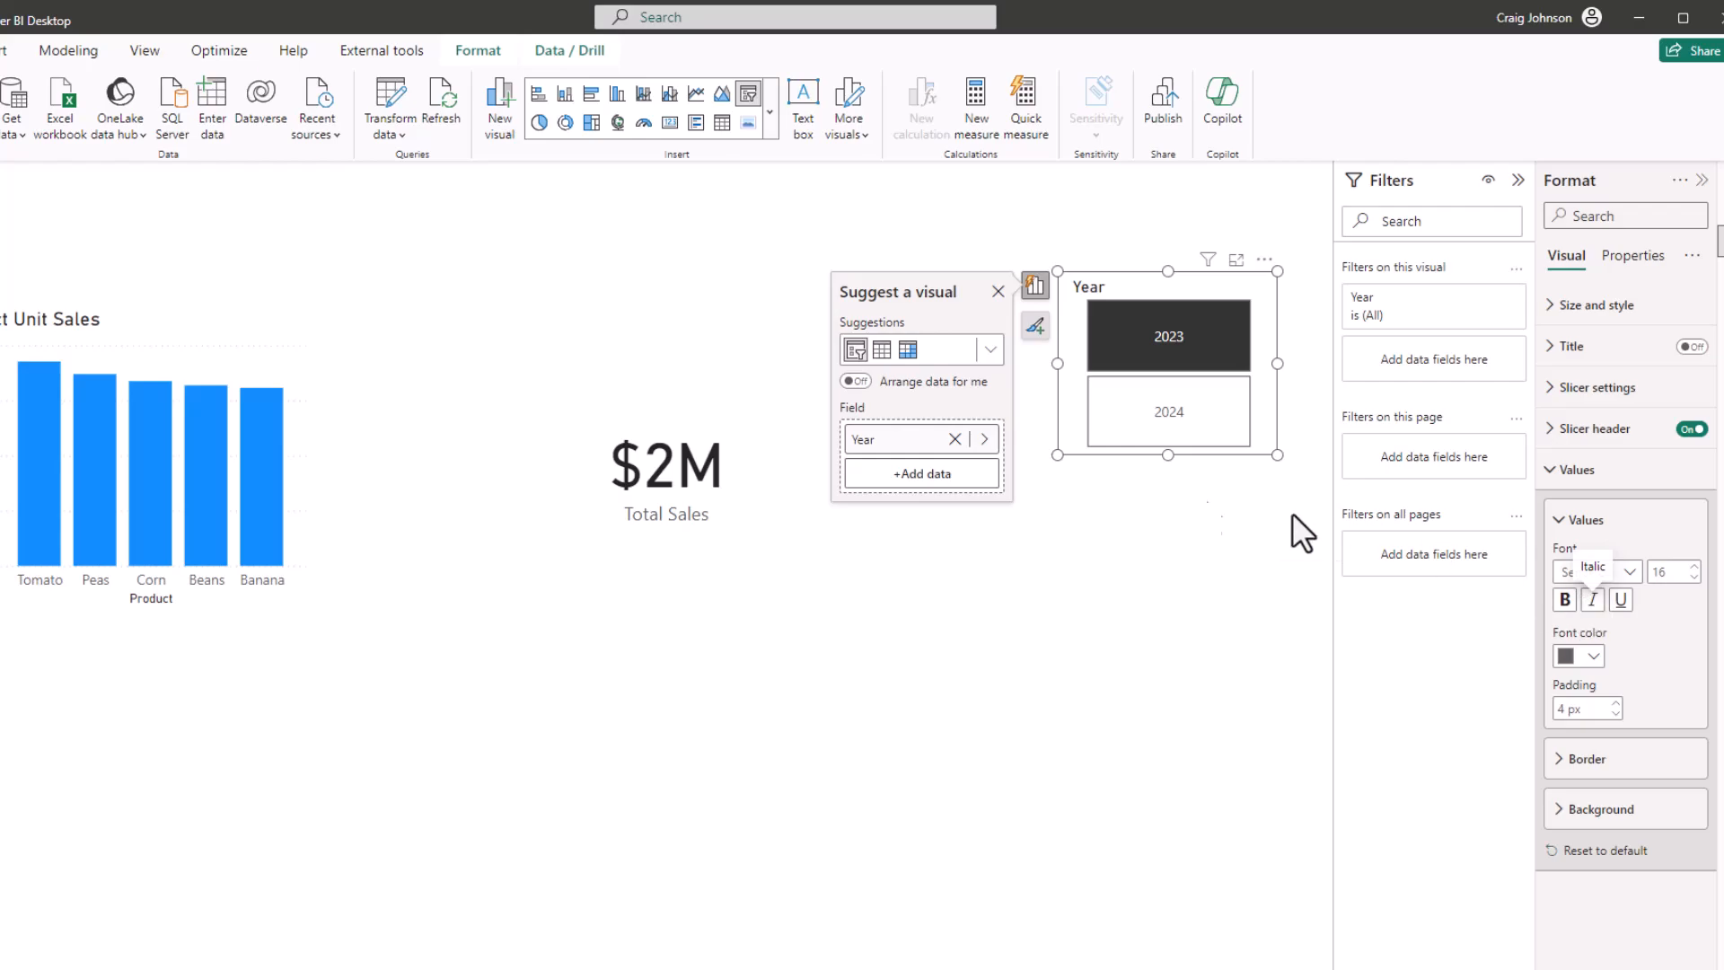
{"action": "left_click", "coordinate": [666, 397]}
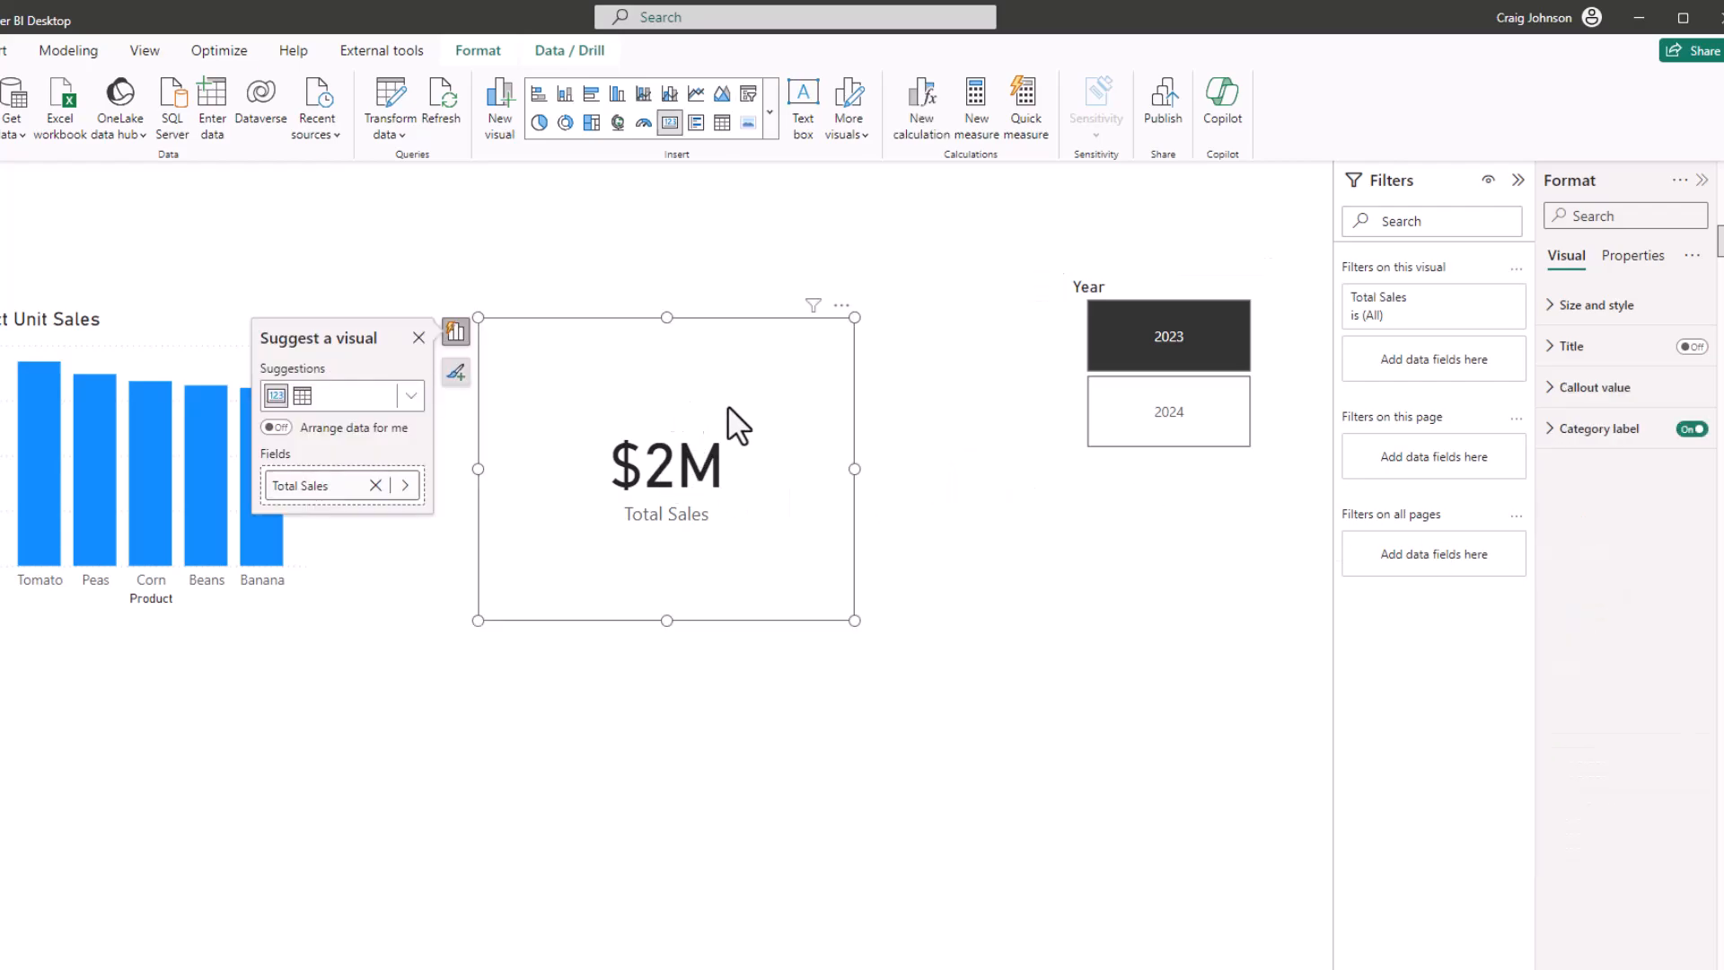
{"action": "left_click", "coordinate": [1549, 392]}
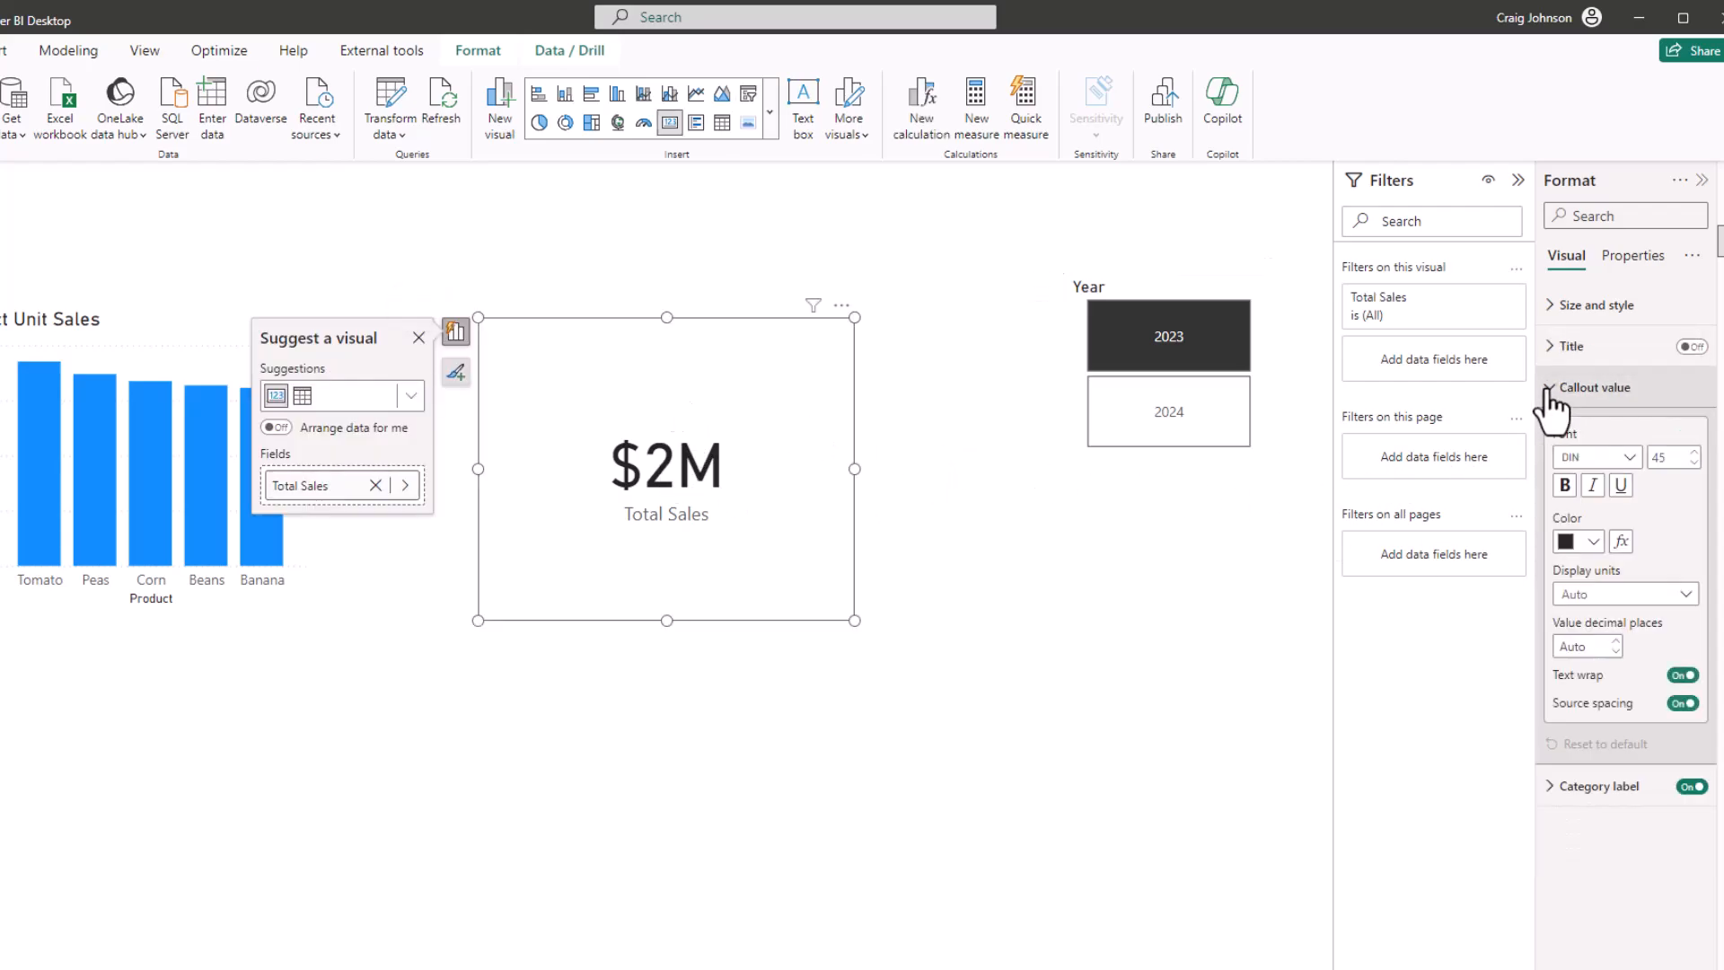
{"action": "left_click", "coordinate": [1685, 595]}
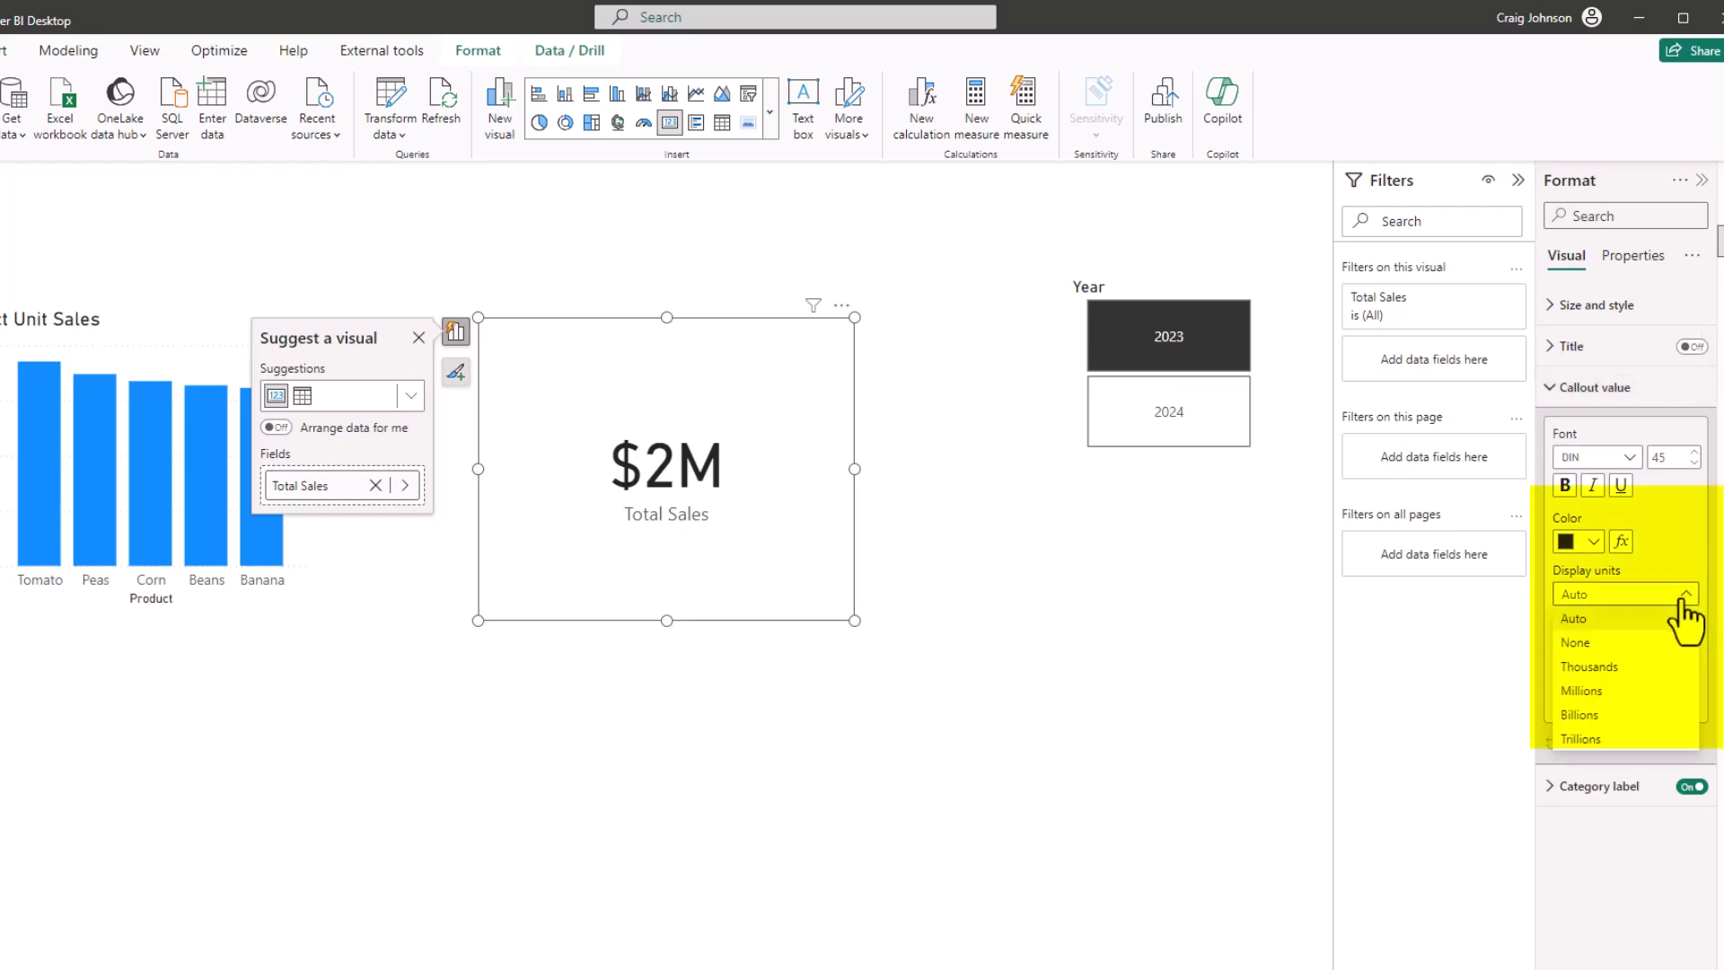
{"action": "left_click", "coordinate": [1576, 643]}
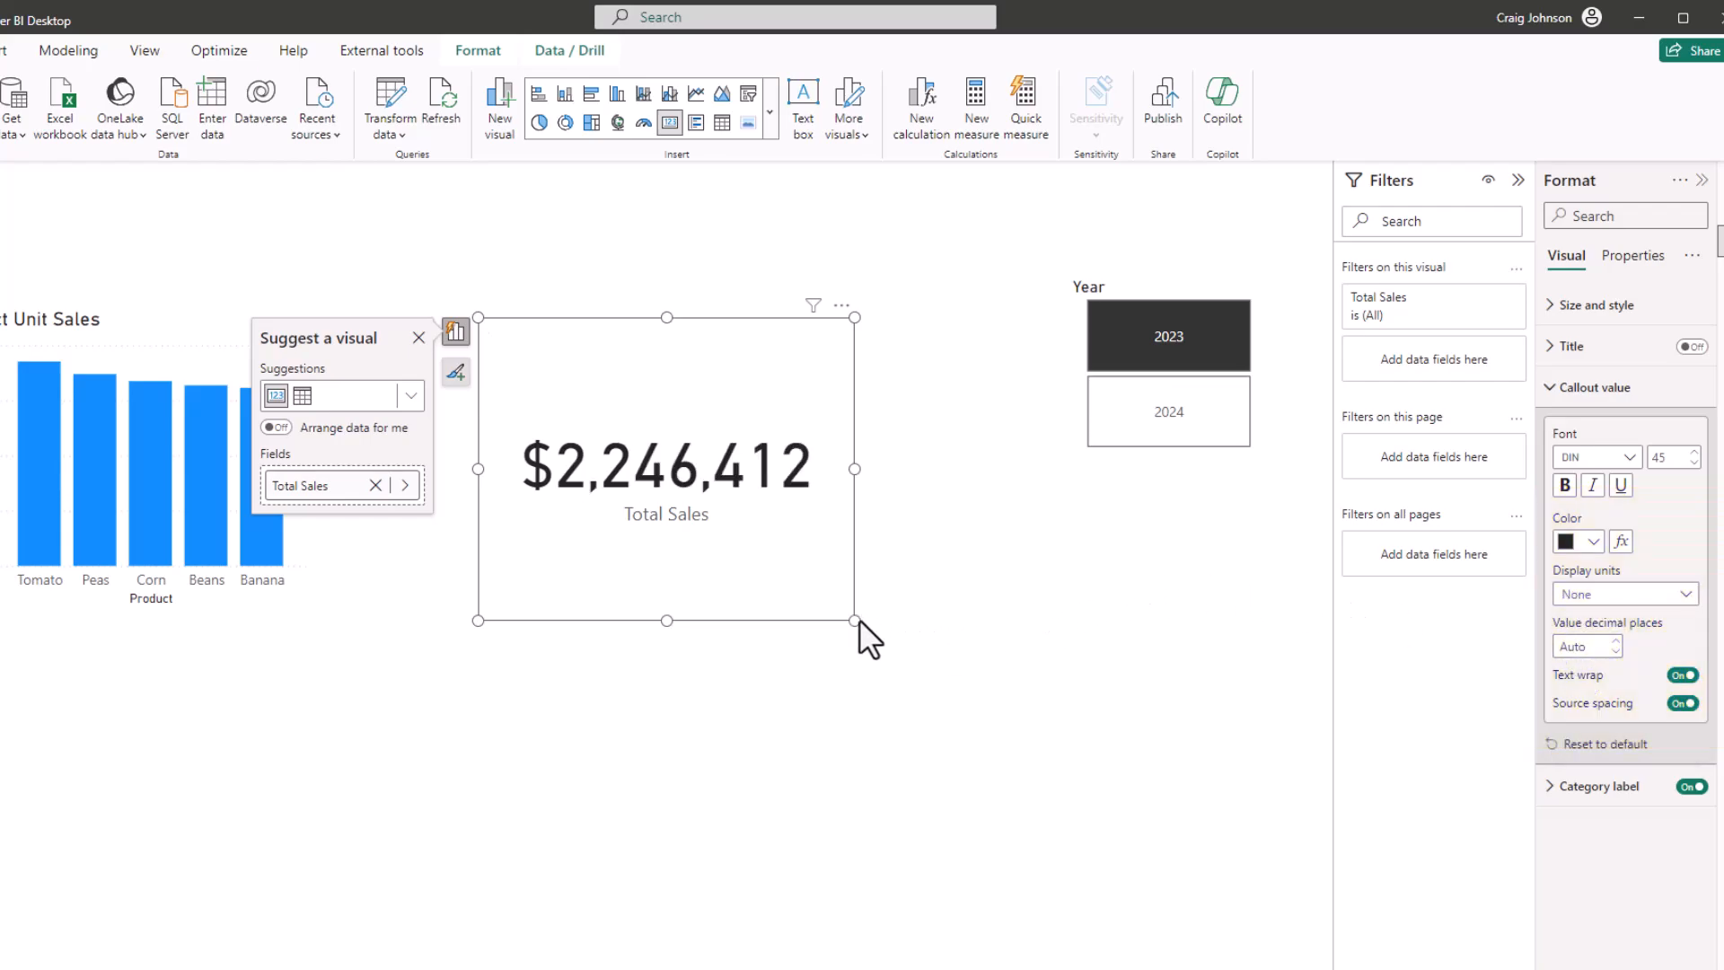
{"action": "left_click_drag", "start_coordinate": [853, 620], "coordinate": [956, 633]}
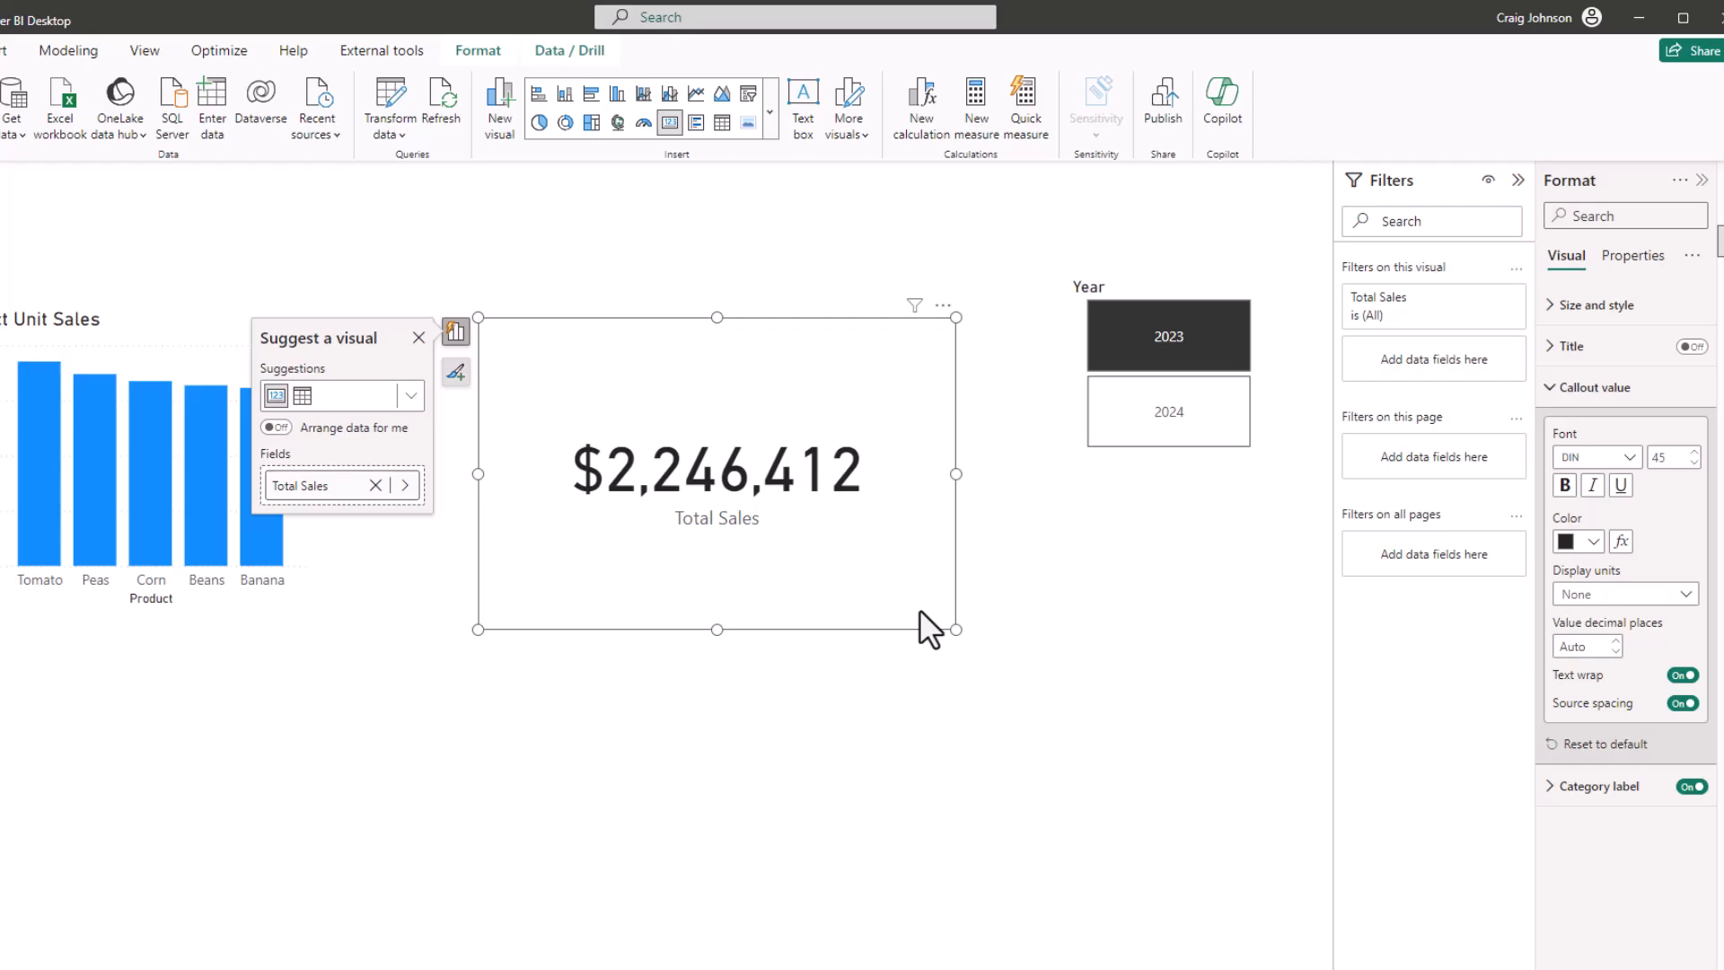
Change the Total Sales card's display units to Thousands
{"action": "left_click", "coordinate": [1686, 596]}
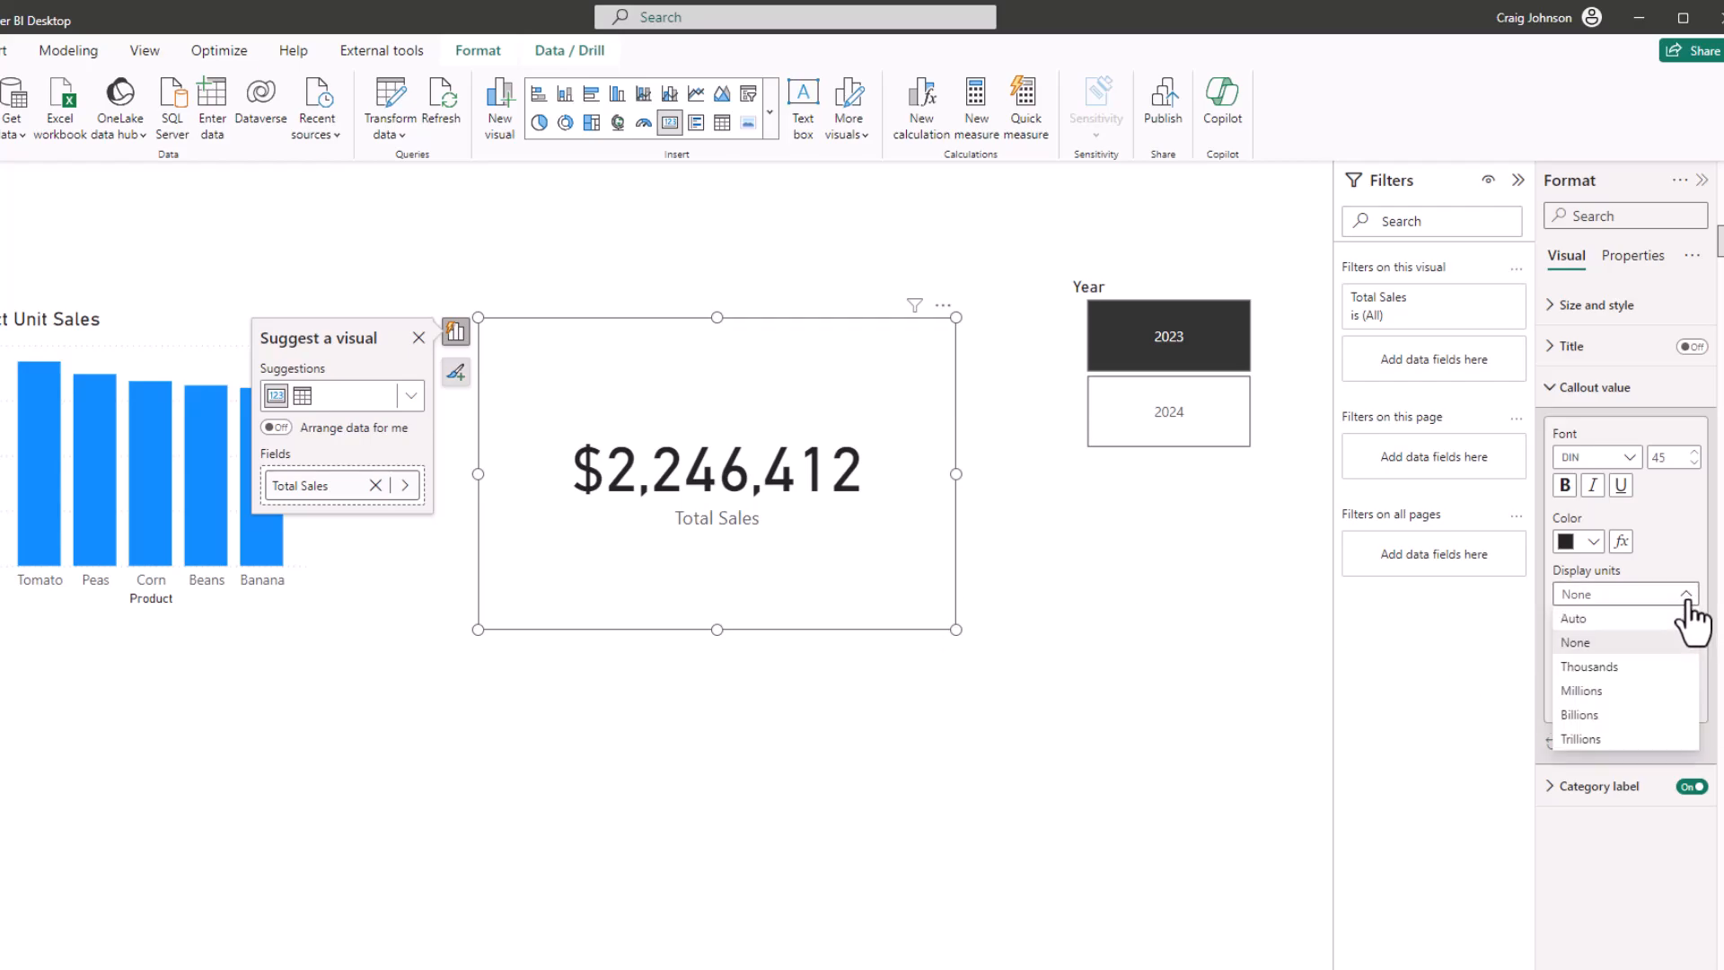
{"action": "left_click", "coordinate": [1590, 667]}
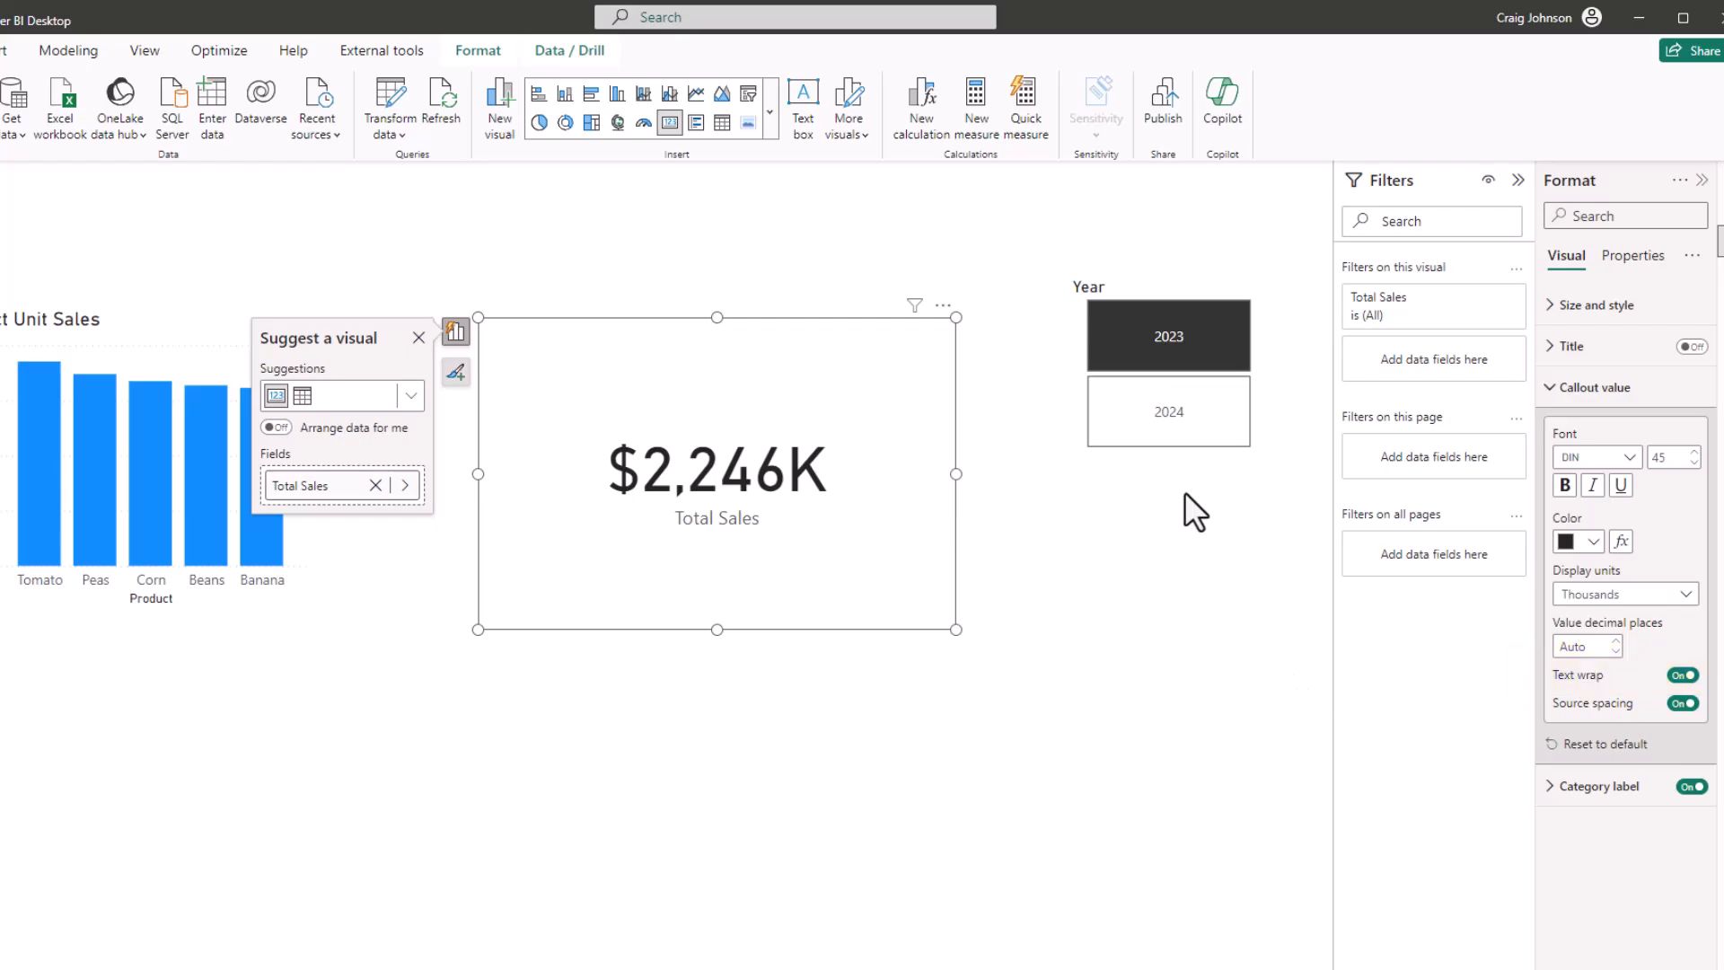
Filter the report to 2024 with the Year slicer, then clear the year selection
{"action": "left_click", "coordinate": [1181, 442]}
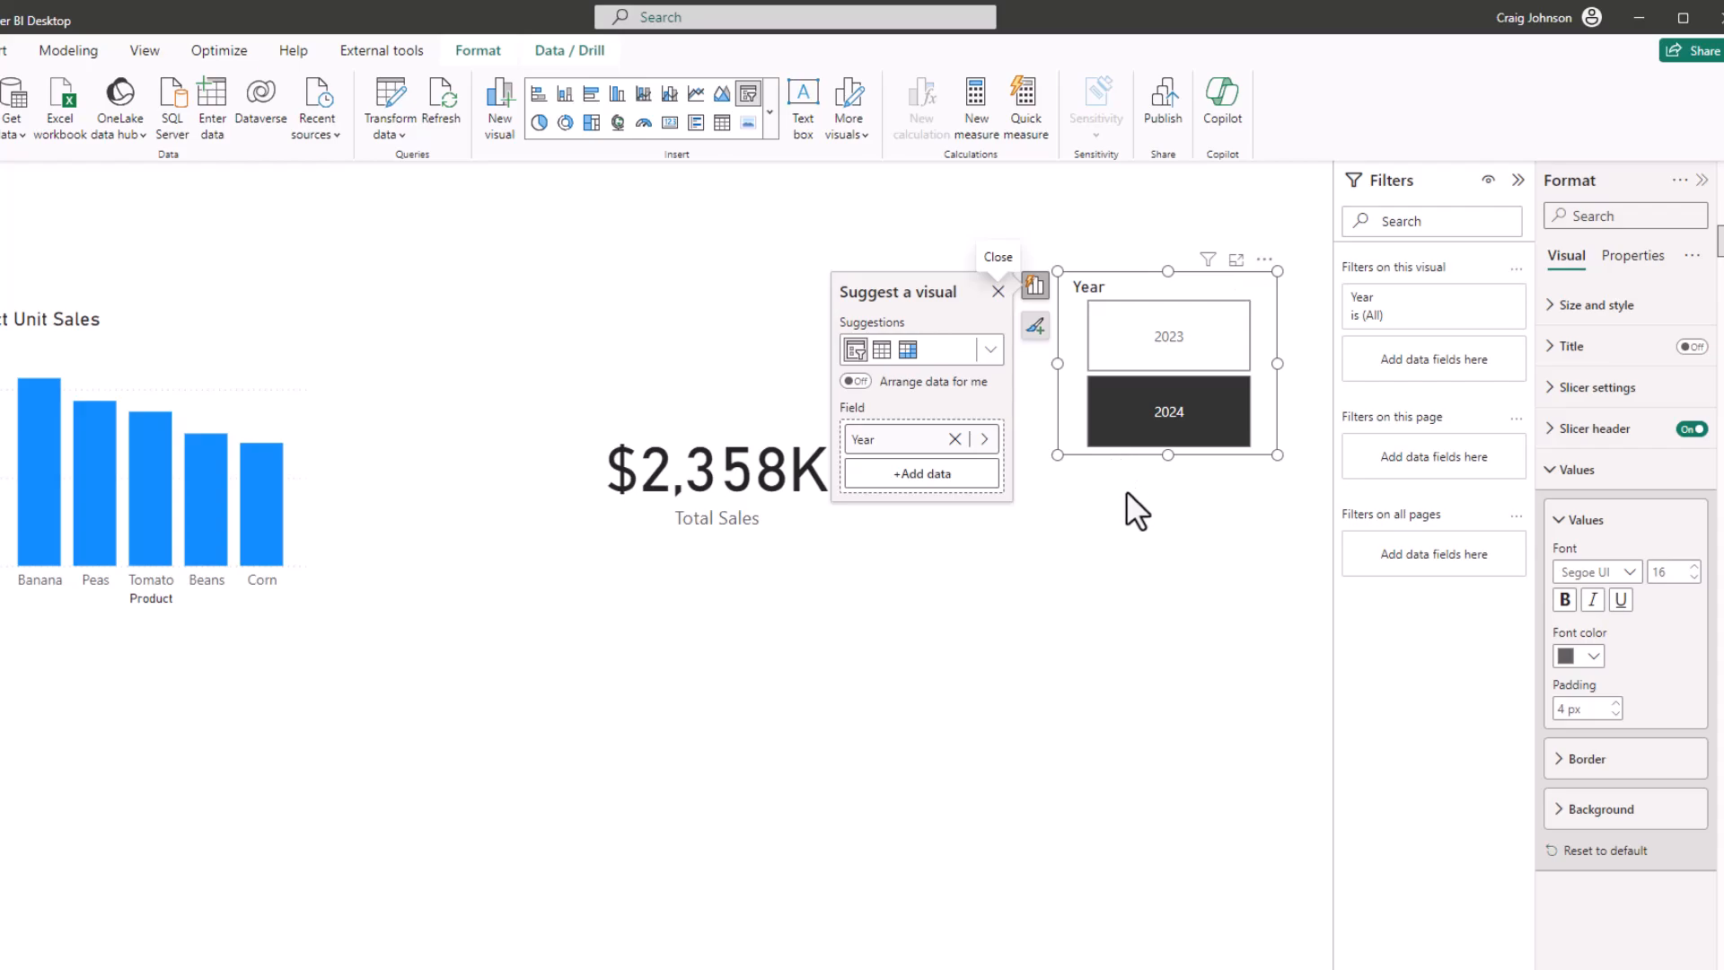
{"action": "left_click", "coordinate": [1134, 429]}
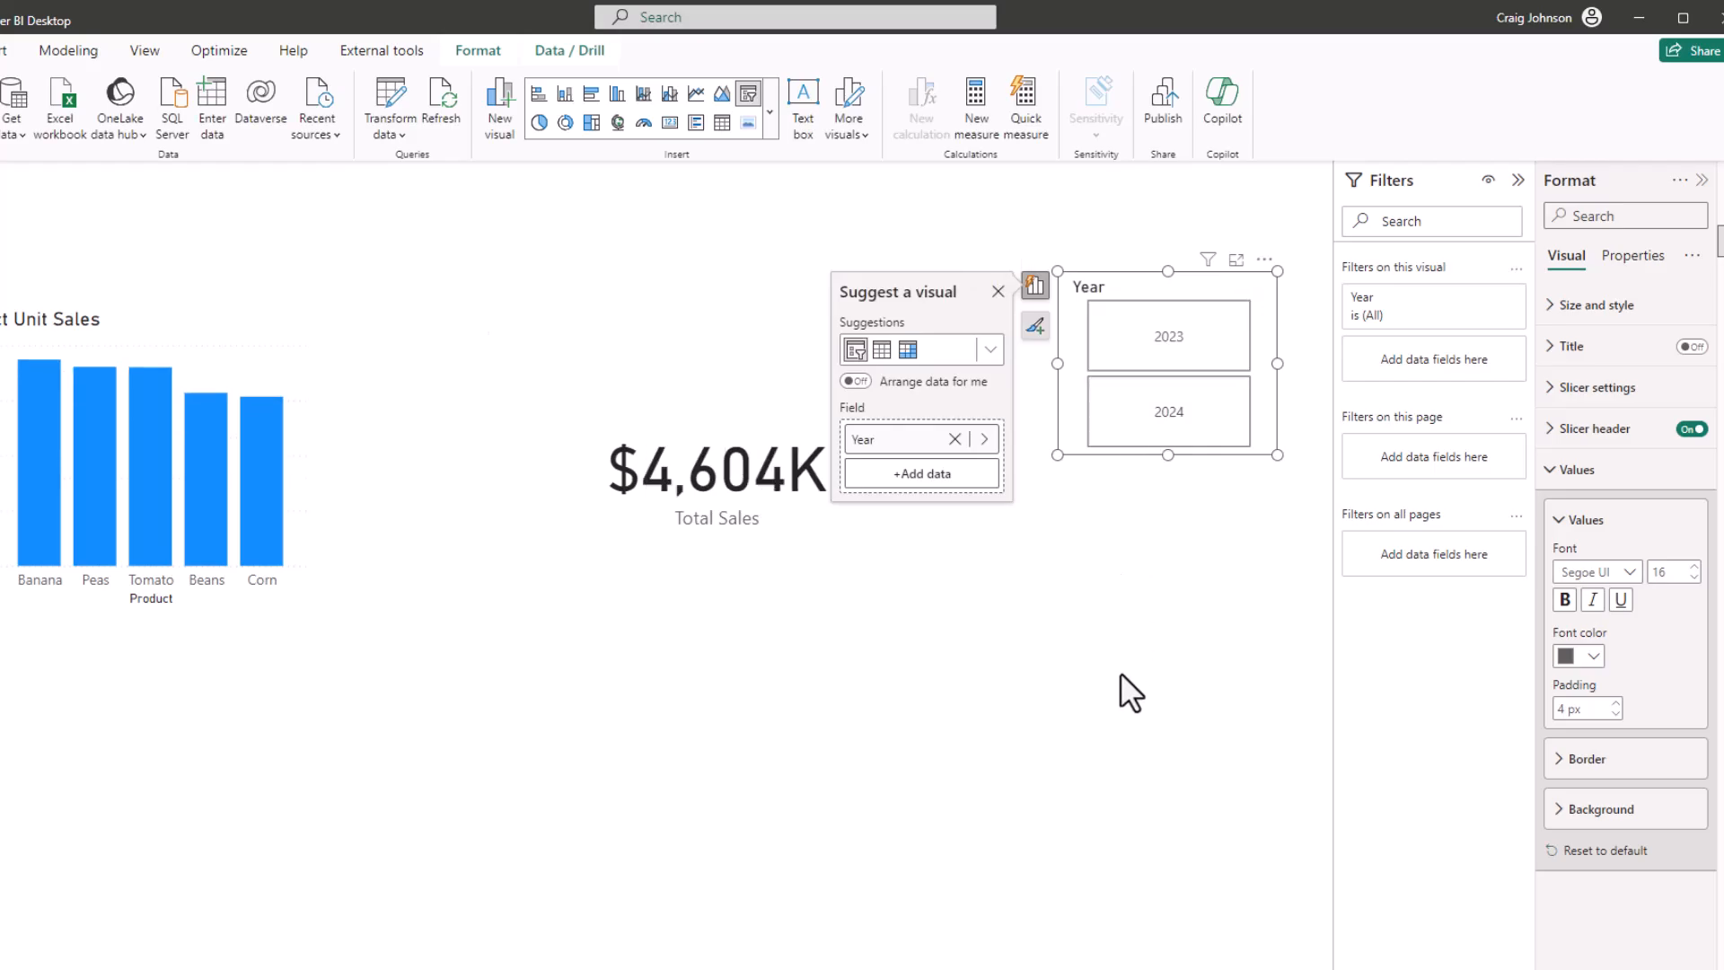
{"action": "left_click", "coordinate": [1121, 678]}
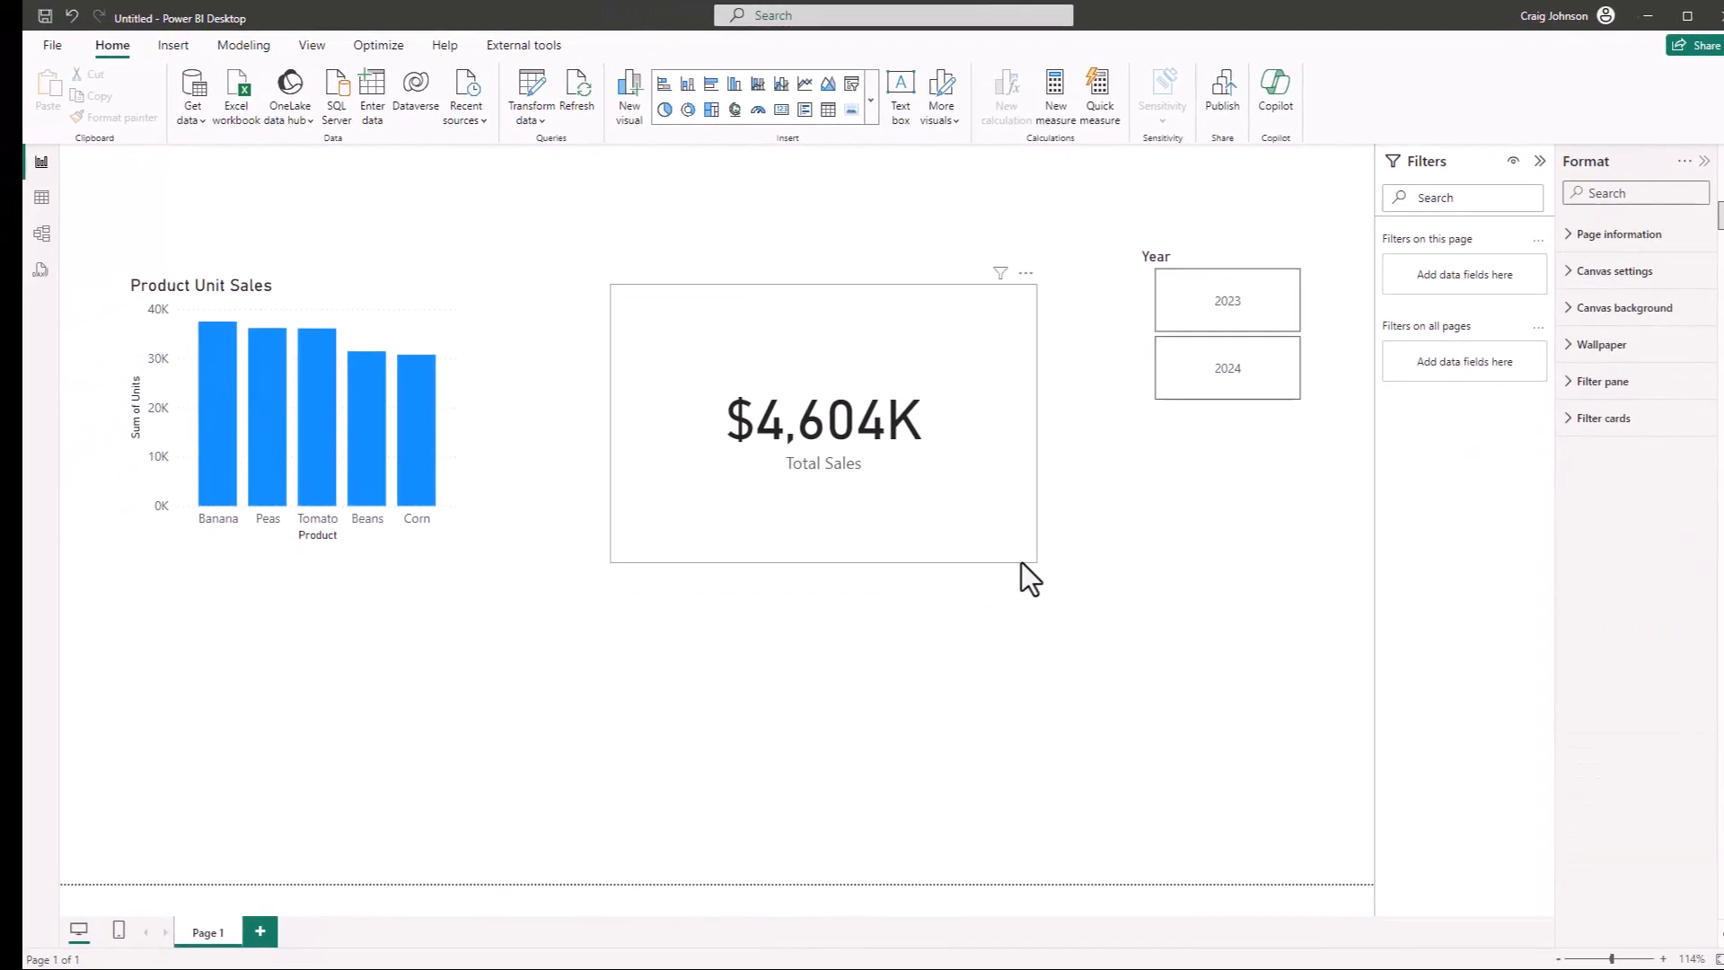
Shrink the Total Sales card and align it between the product chart and the Year slicer
{"action": "left_click", "coordinate": [1024, 562]}
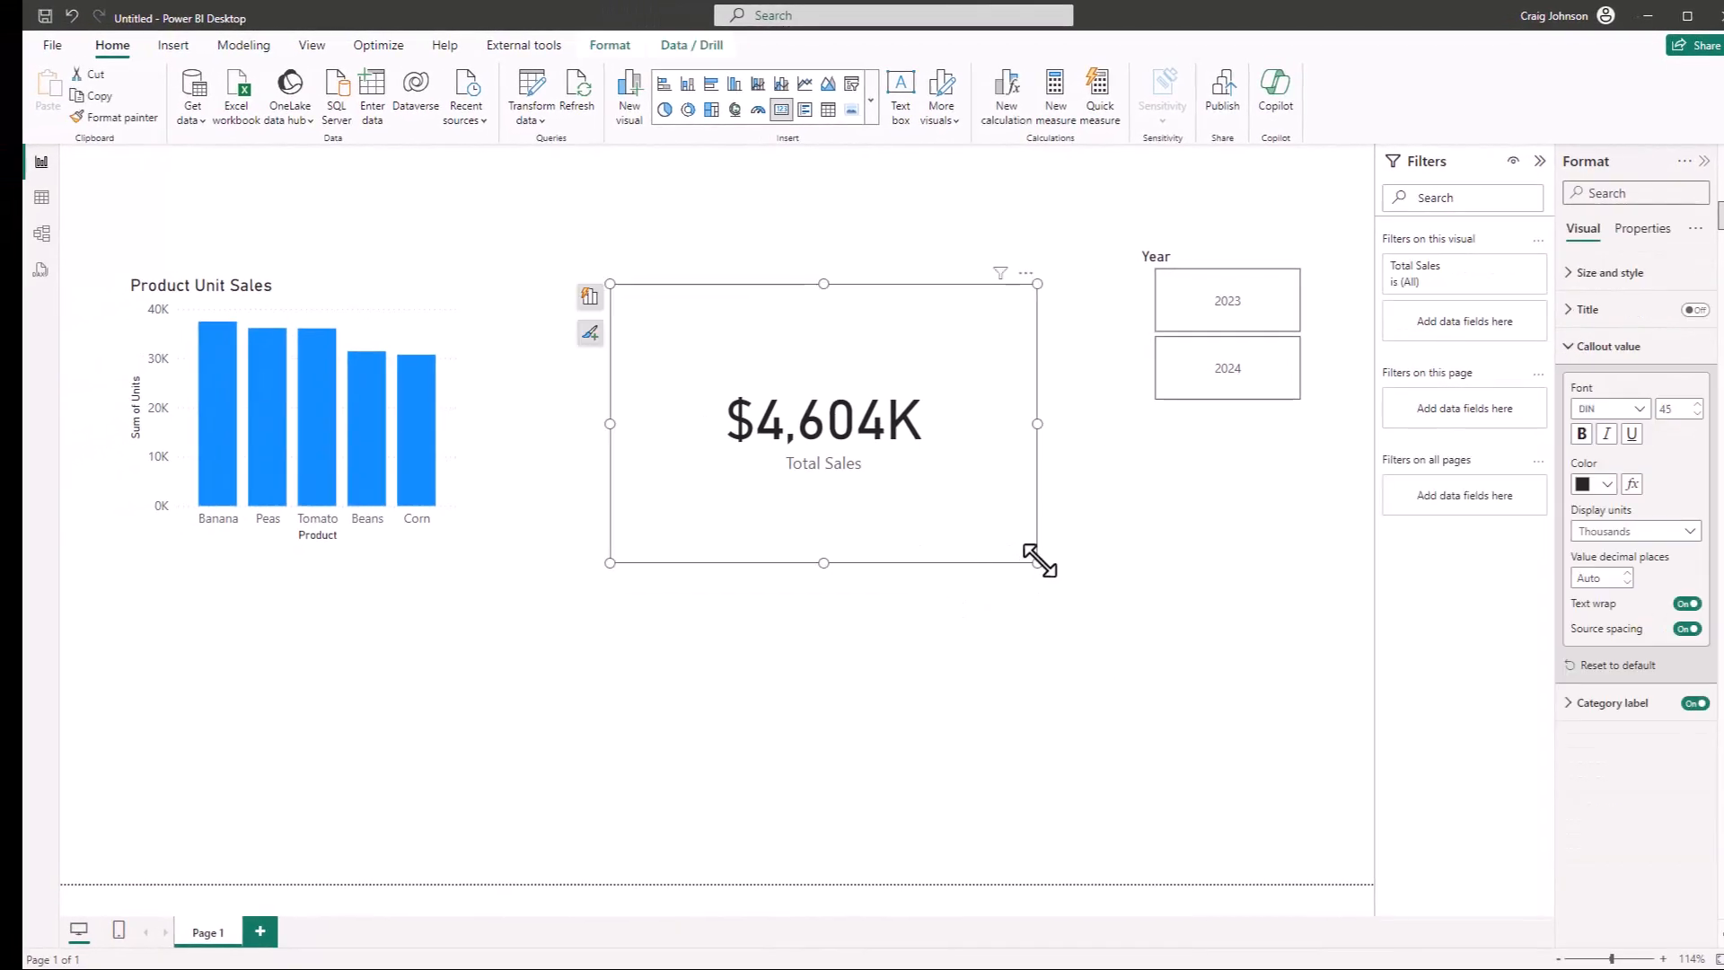
{"action": "left_click_drag", "start_coordinate": [1032, 557], "coordinate": [1005, 510]}
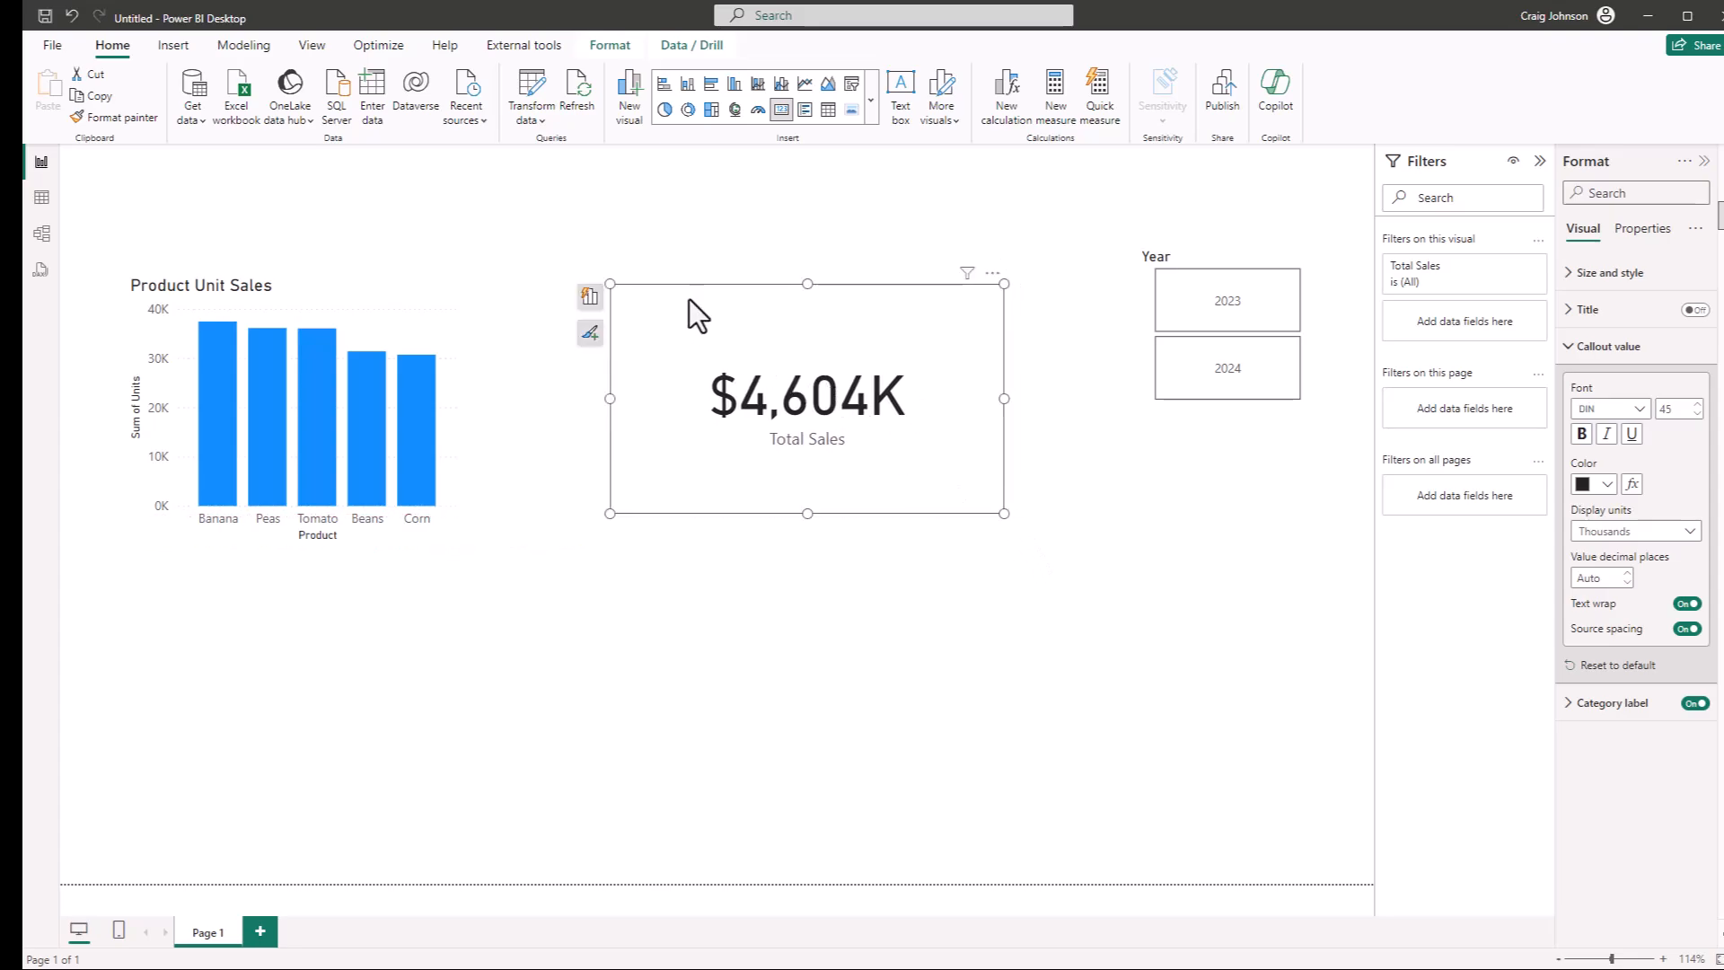
{"action": "left_click_drag", "start_coordinate": [688, 296], "coordinate": [737, 247]}
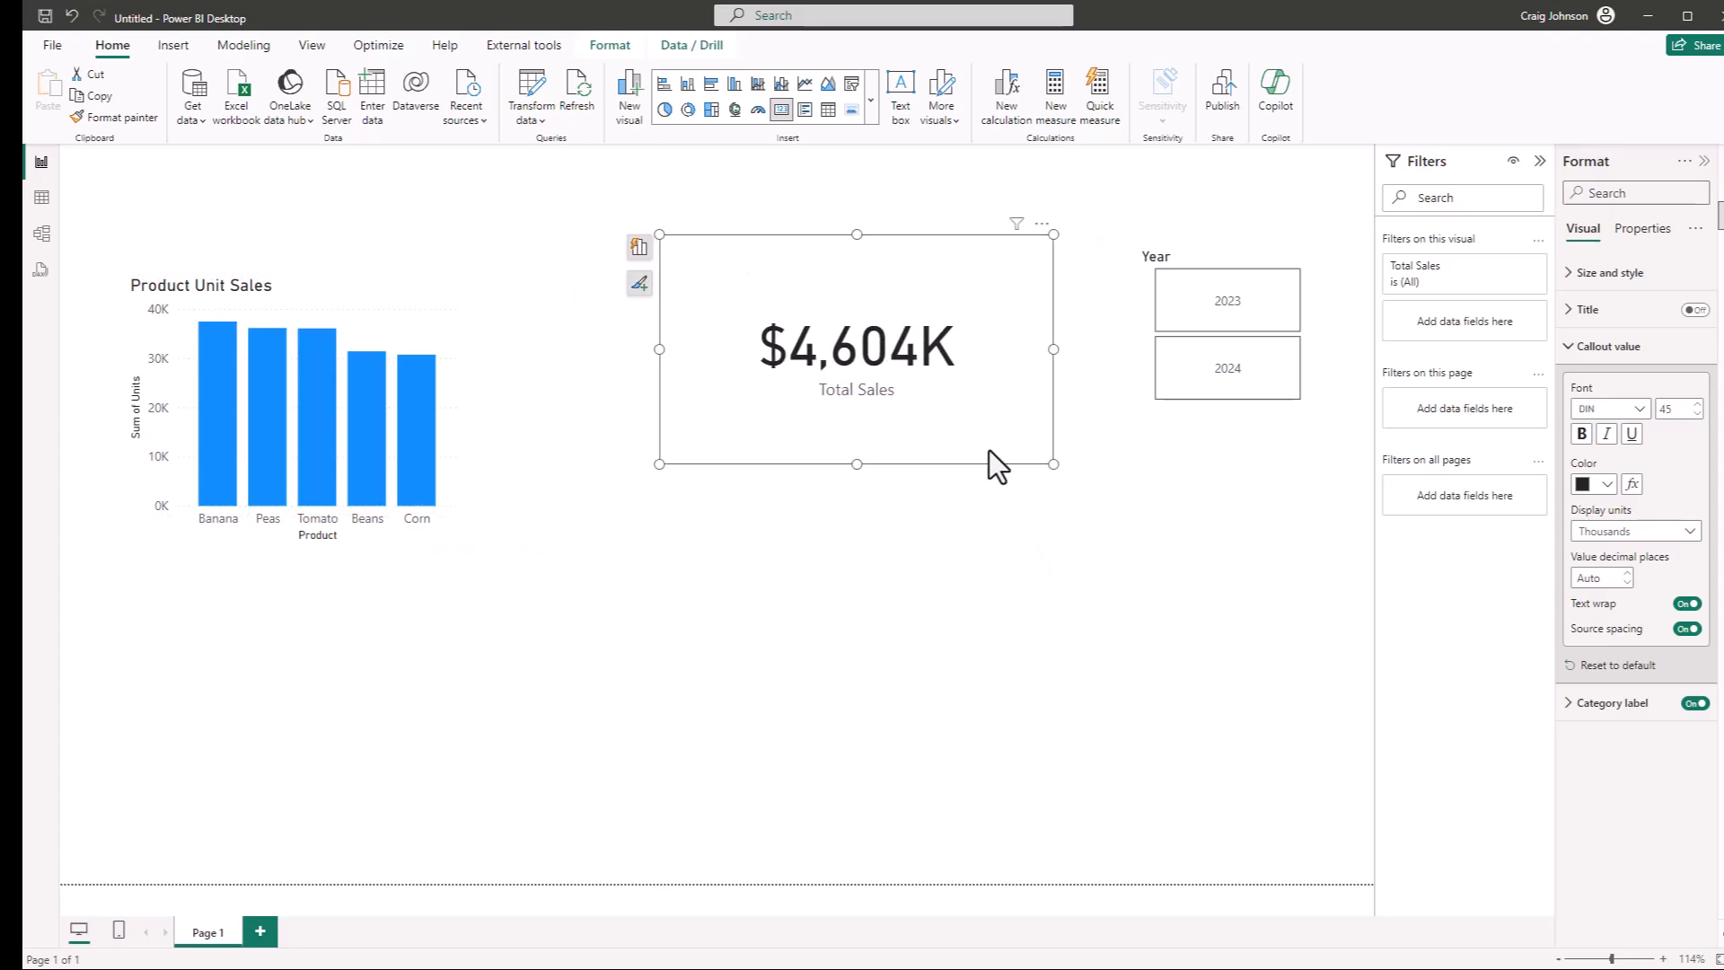
{"action": "left_click_drag", "start_coordinate": [1054, 465], "coordinate": [980, 407]}
{"action": "left_click_drag", "start_coordinate": [783, 254], "coordinate": [780, 293]}
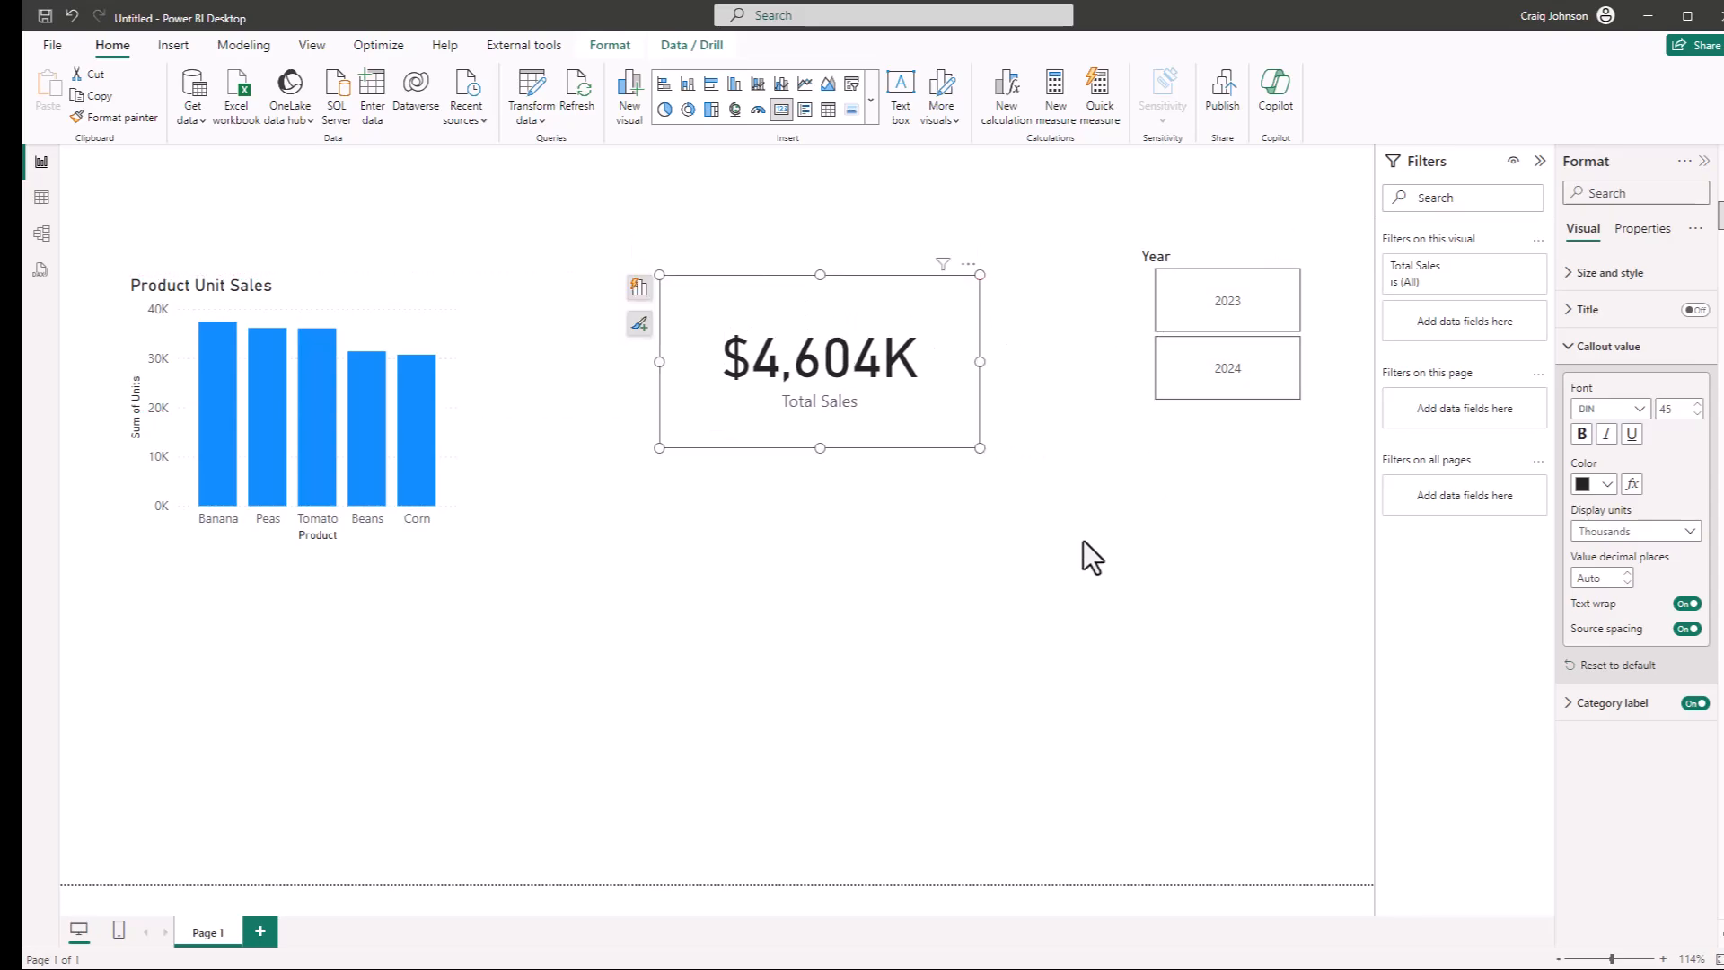
{"action": "left_click", "coordinate": [1153, 616]}
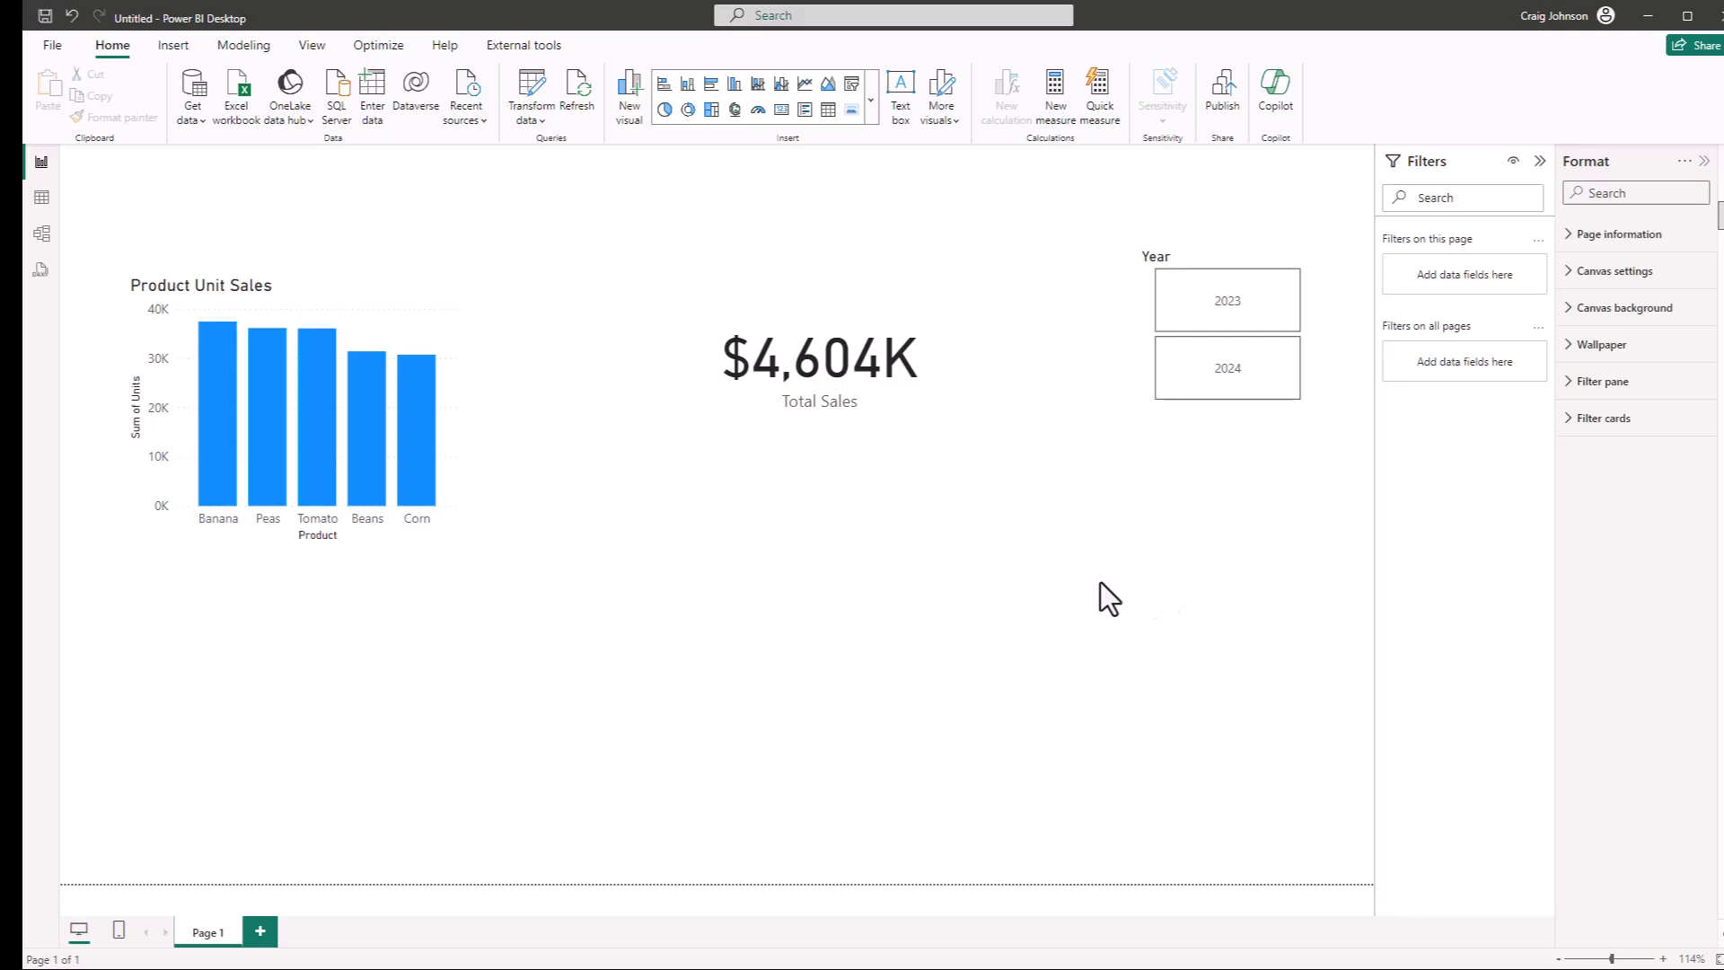
Insert a table visual and place it beneath the Product Unit Sales chart
{"action": "left_click", "coordinate": [1717, 214]}
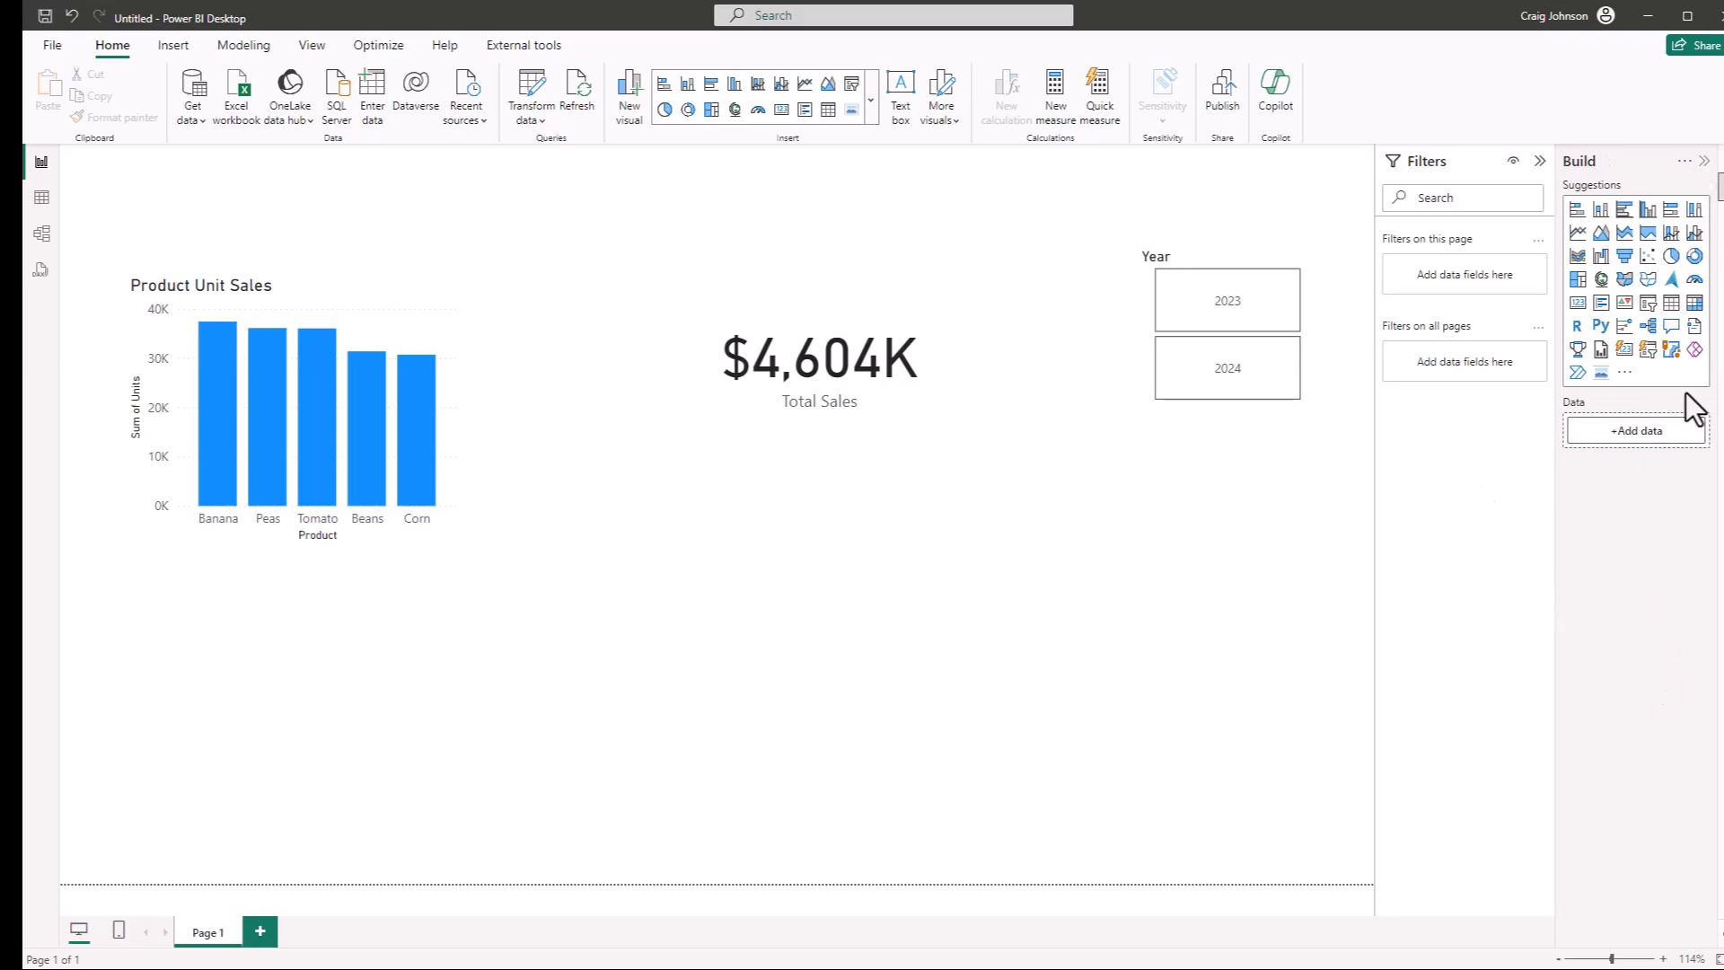
{"action": "left_click", "coordinate": [1671, 305]}
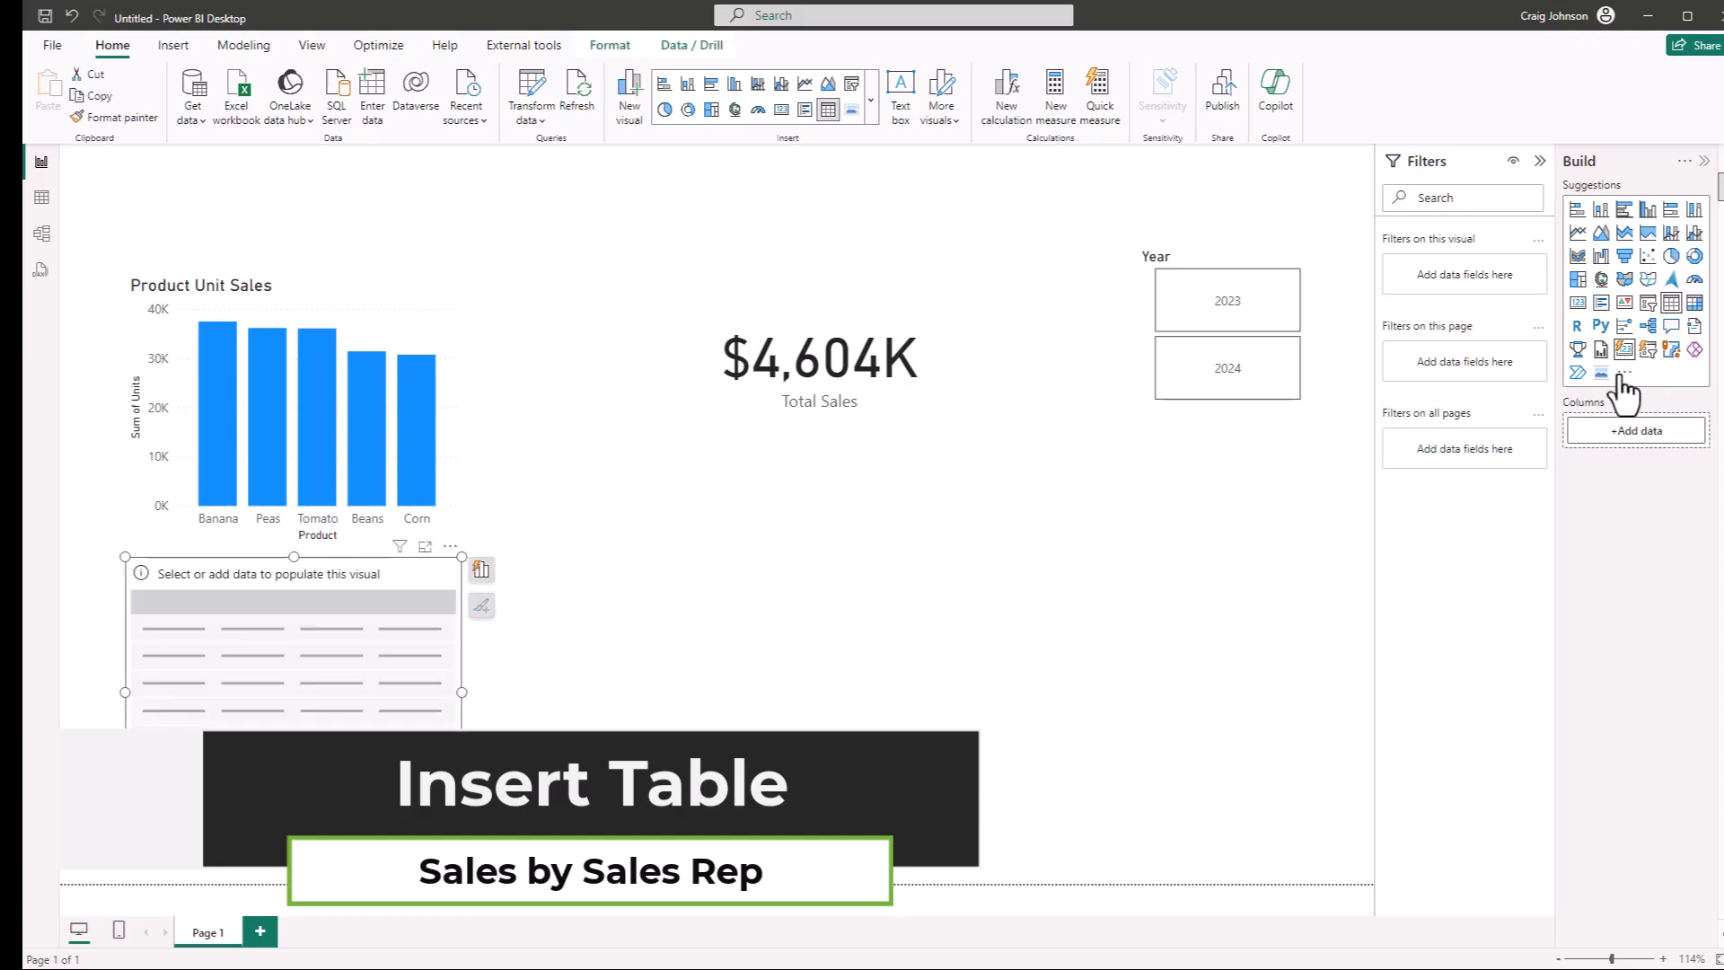
{"action": "left_click_drag", "start_coordinate": [240, 568], "coordinate": [282, 578]}
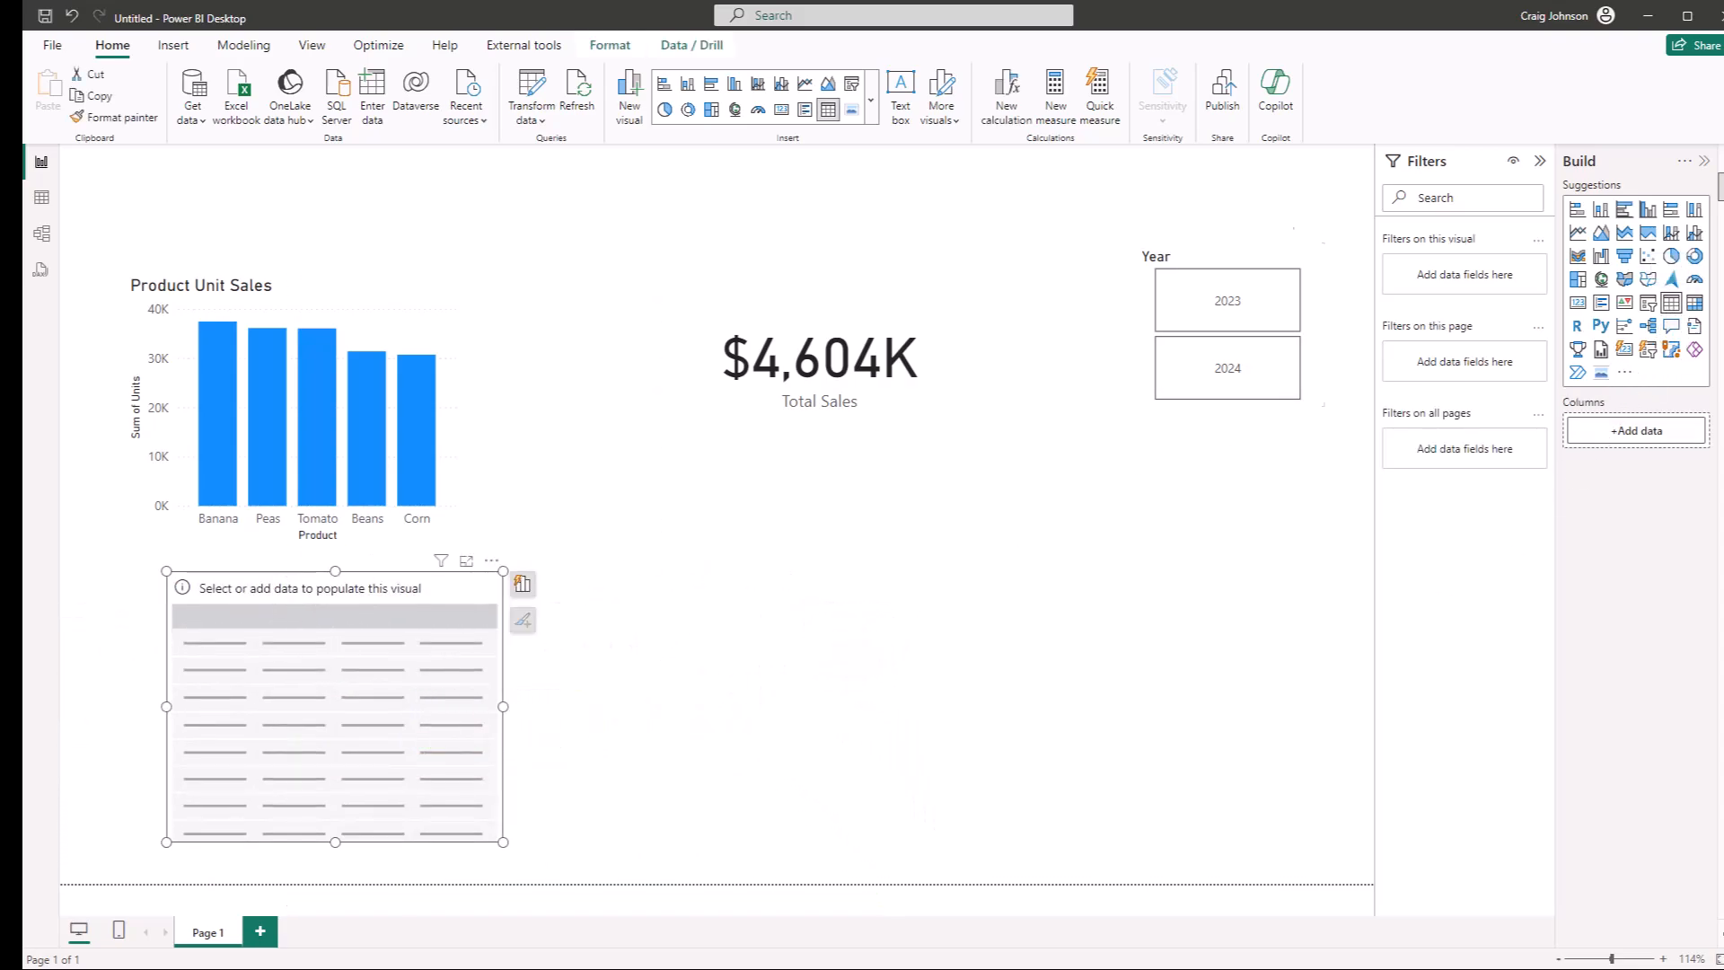
Add SalesRep from dSalesRep and the Total Sales measure to the new table, making the table wider and shorter
{"action": "left_click", "coordinate": [1720, 161]}
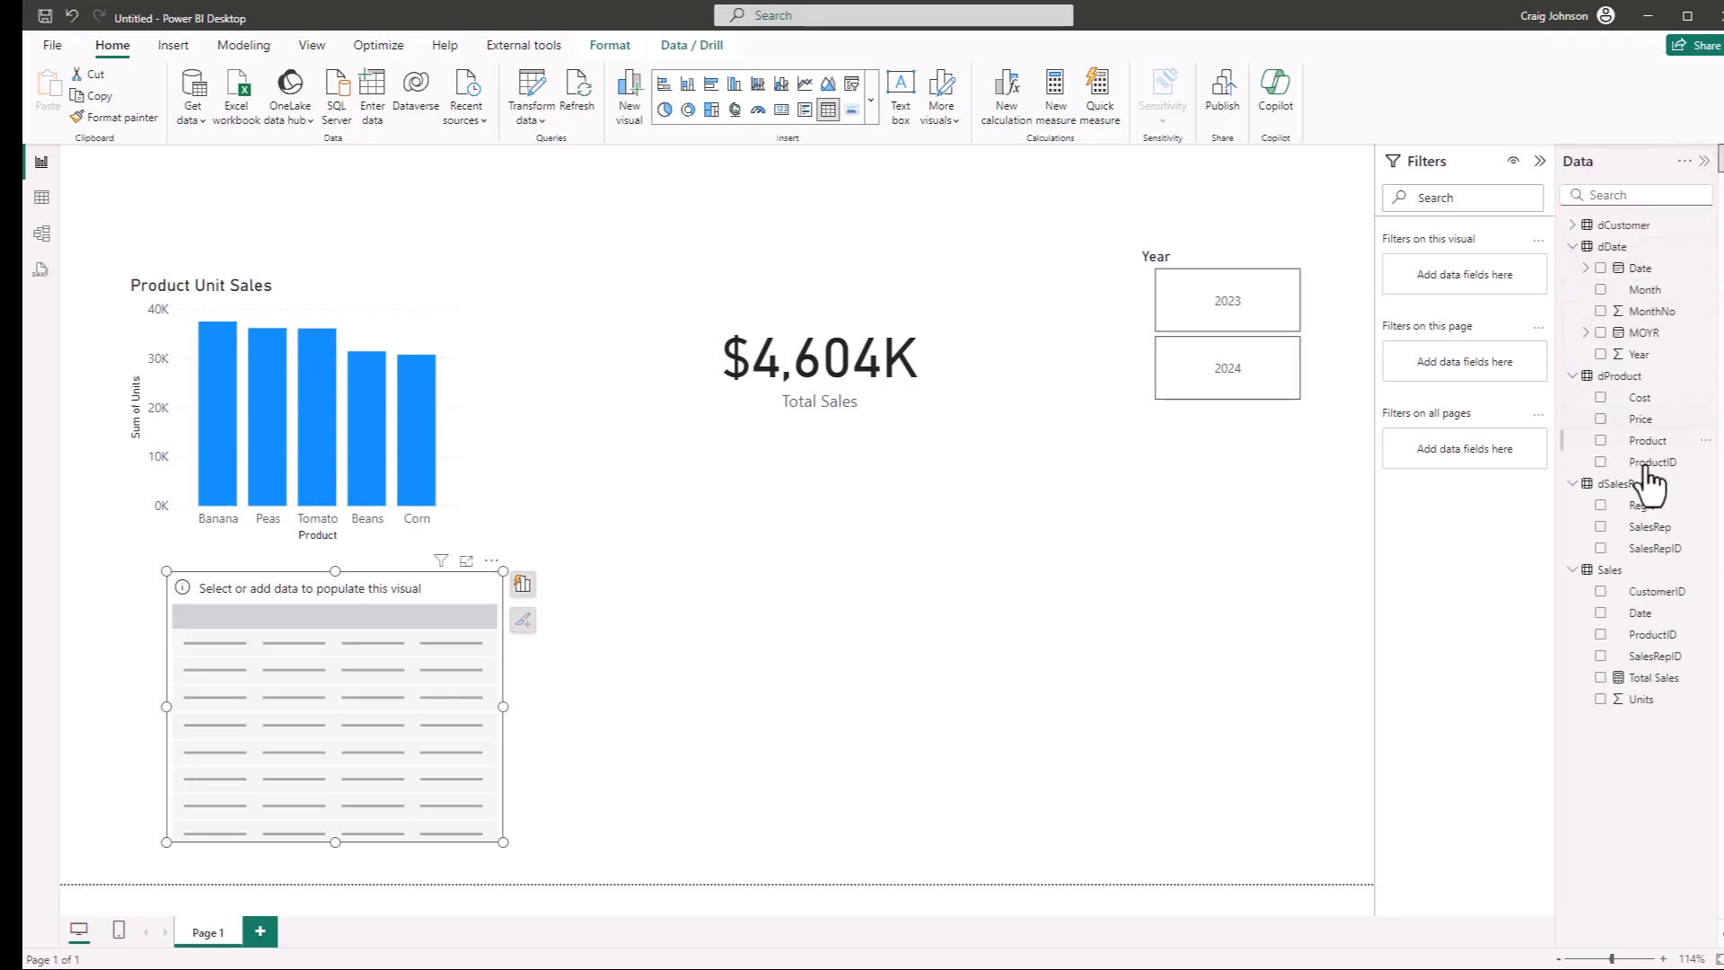
{"action": "left_click", "coordinate": [1600, 527]}
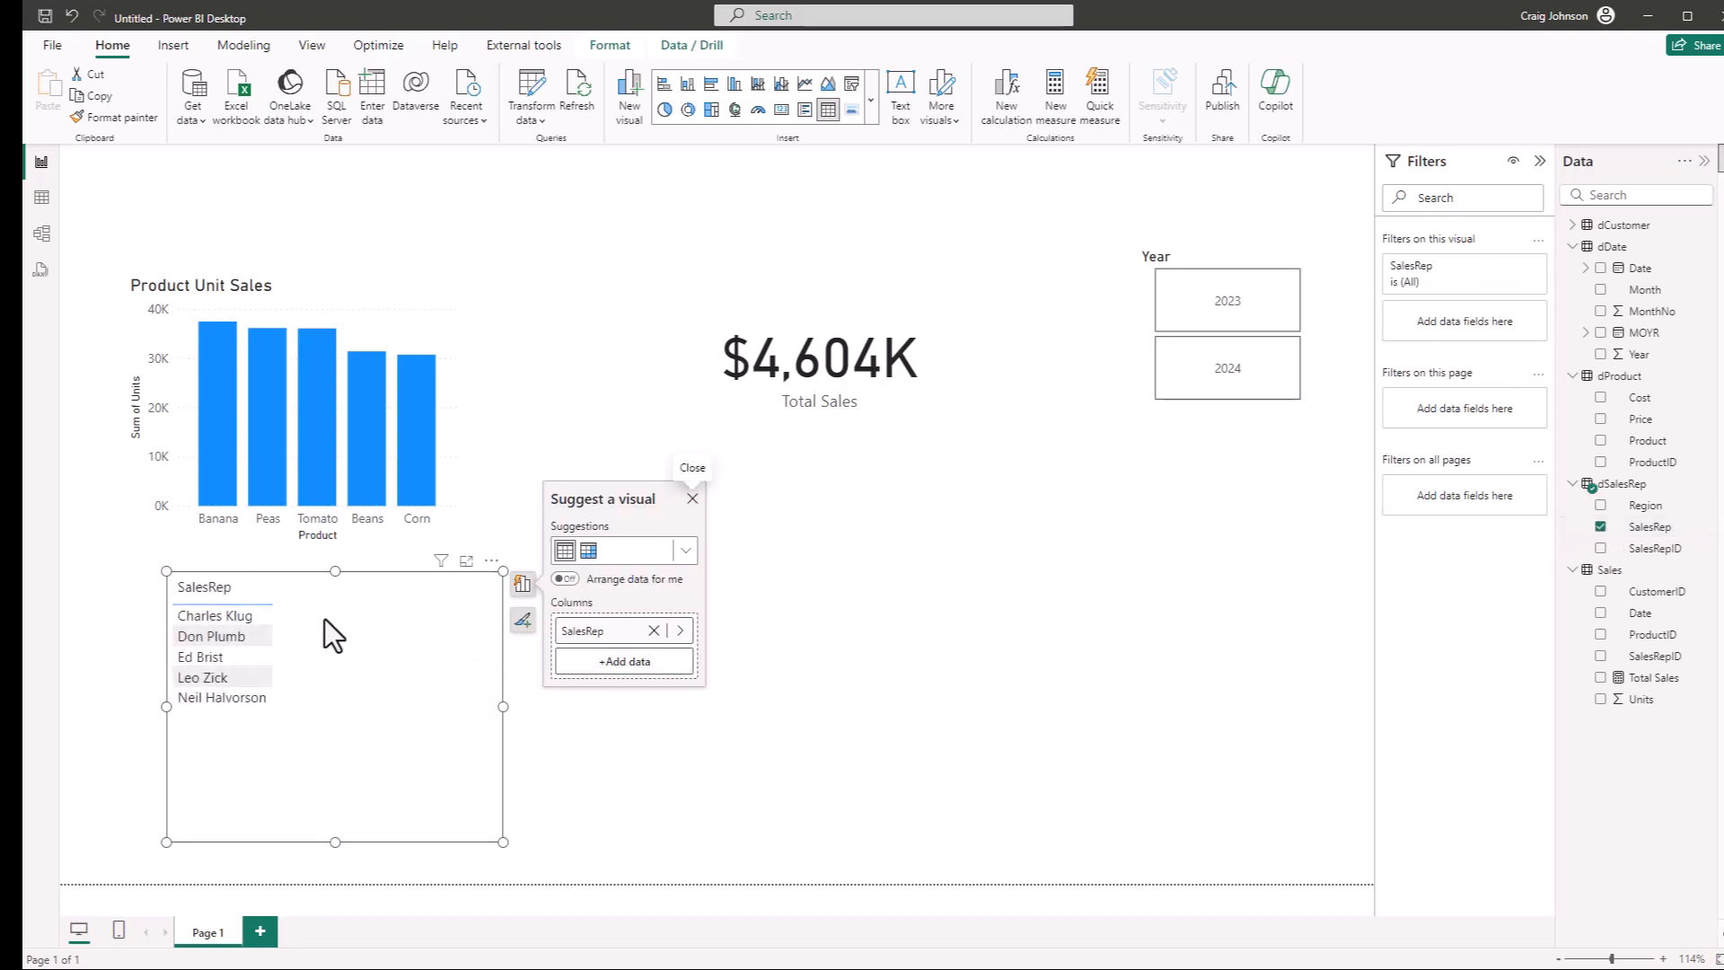
{"action": "left_click_drag", "start_coordinate": [502, 842], "coordinate": [532, 816]}
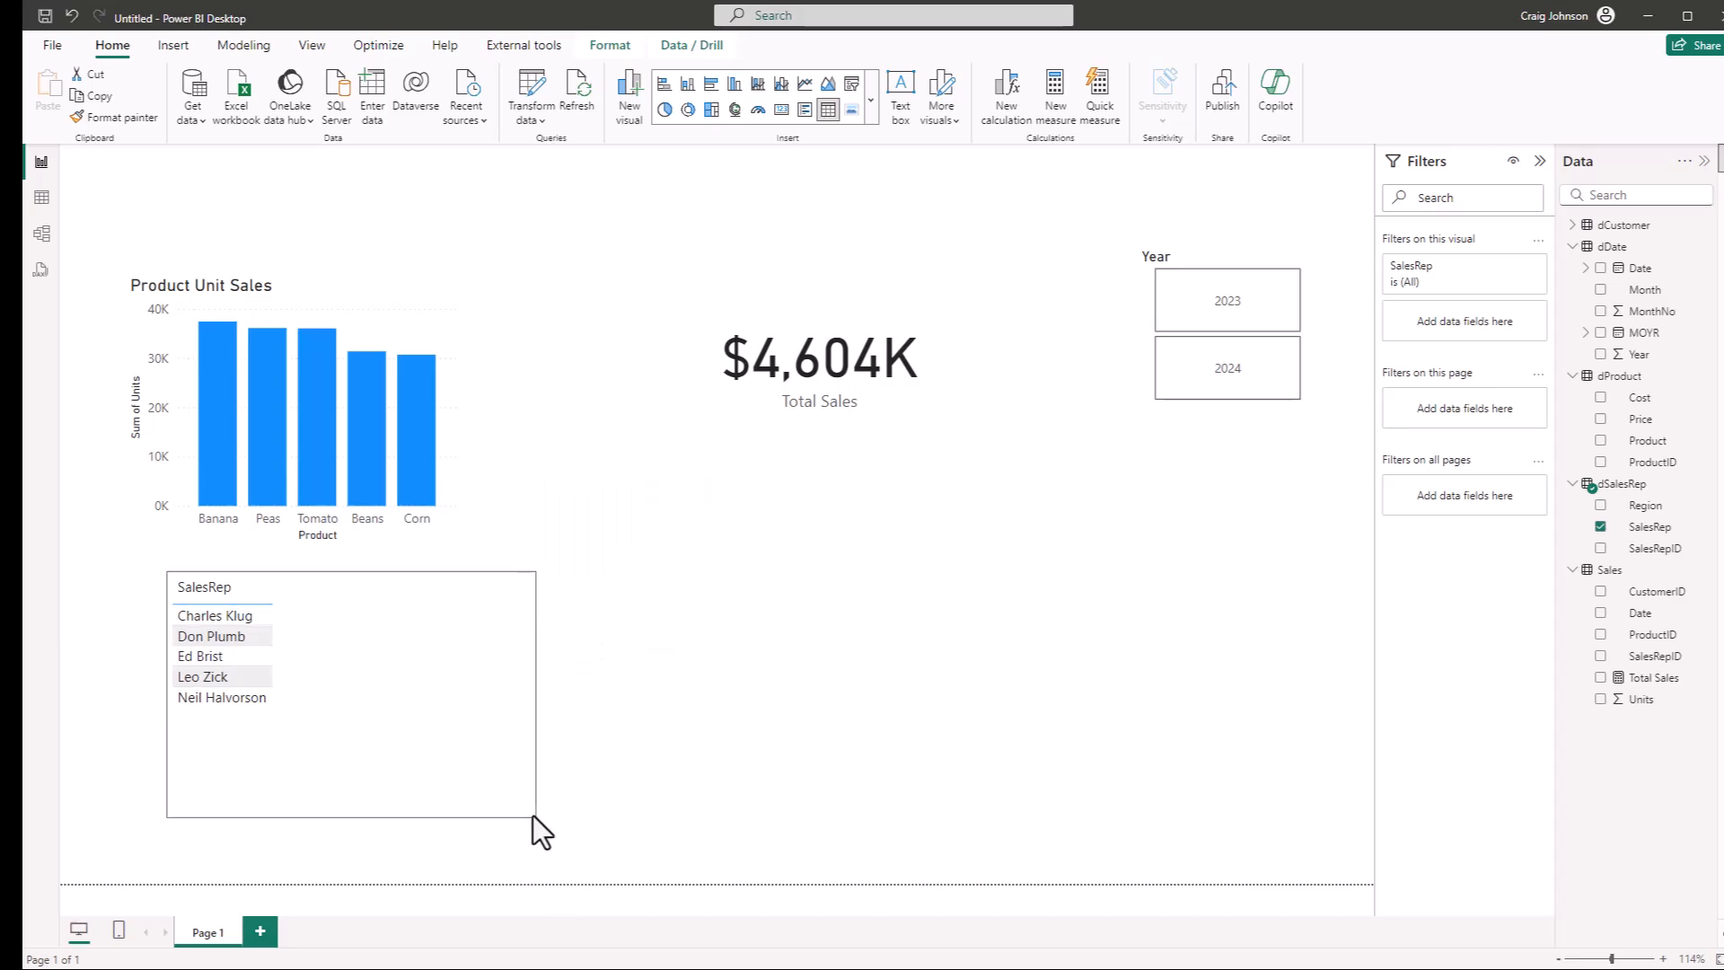
{"action": "left_click", "coordinate": [1599, 679]}
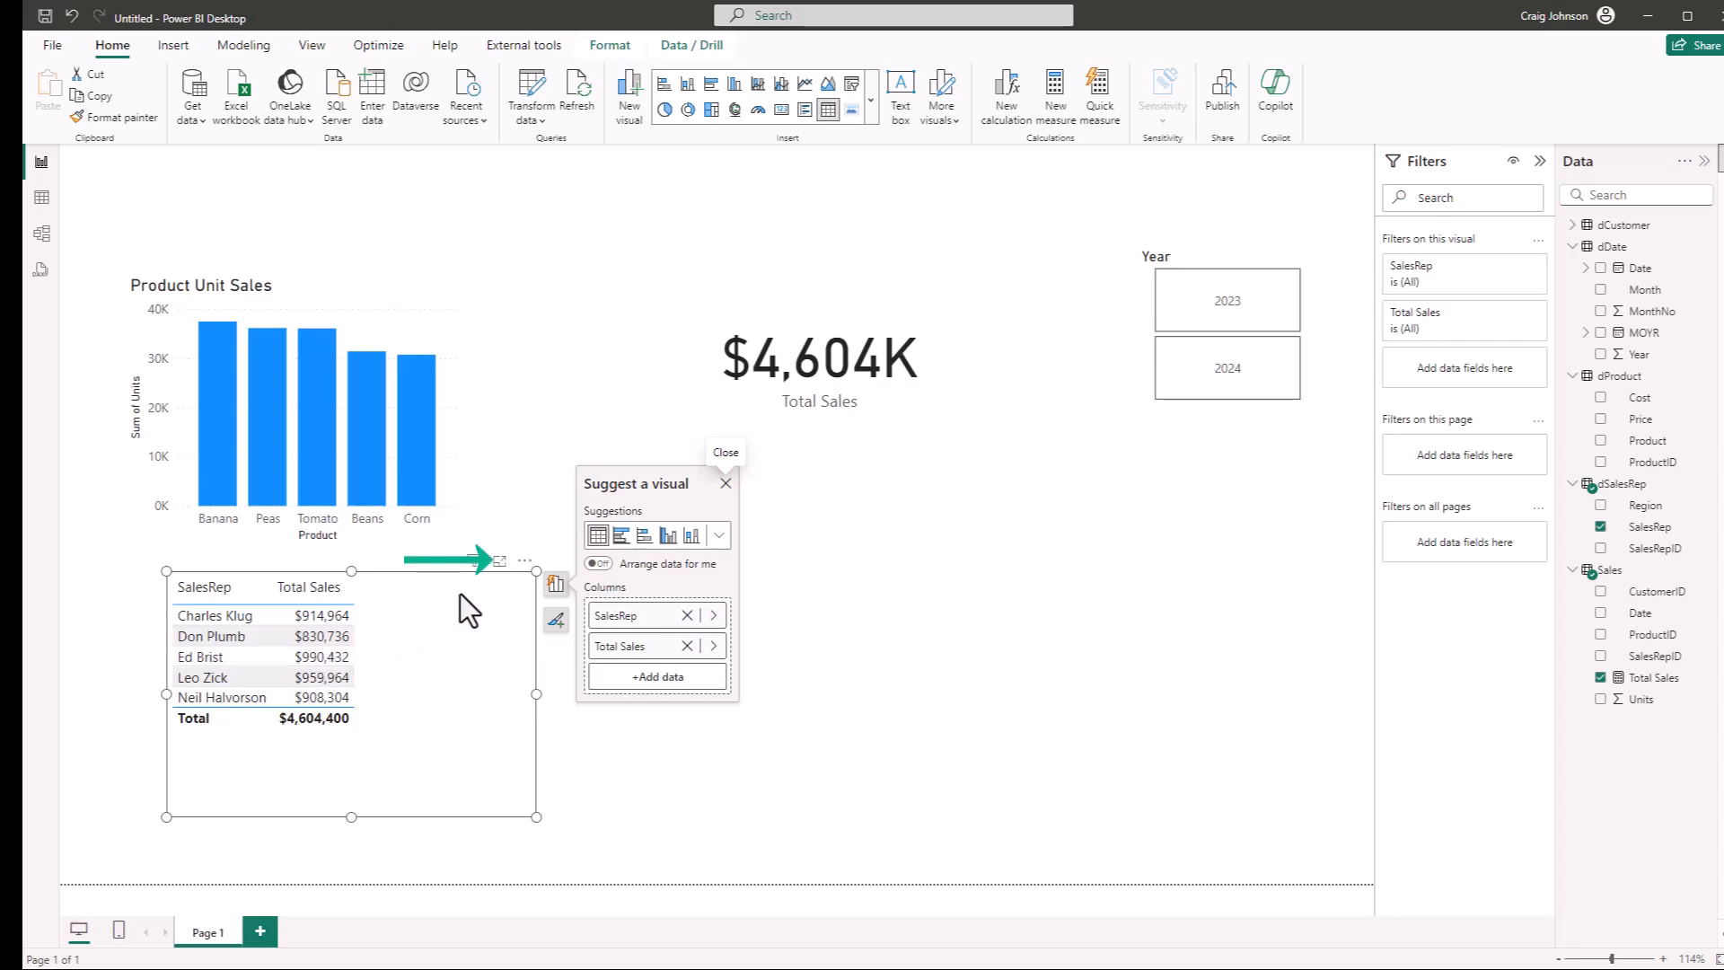
Sort the sales rep table by Total Sales in descending order
{"action": "left_click", "coordinate": [524, 562]}
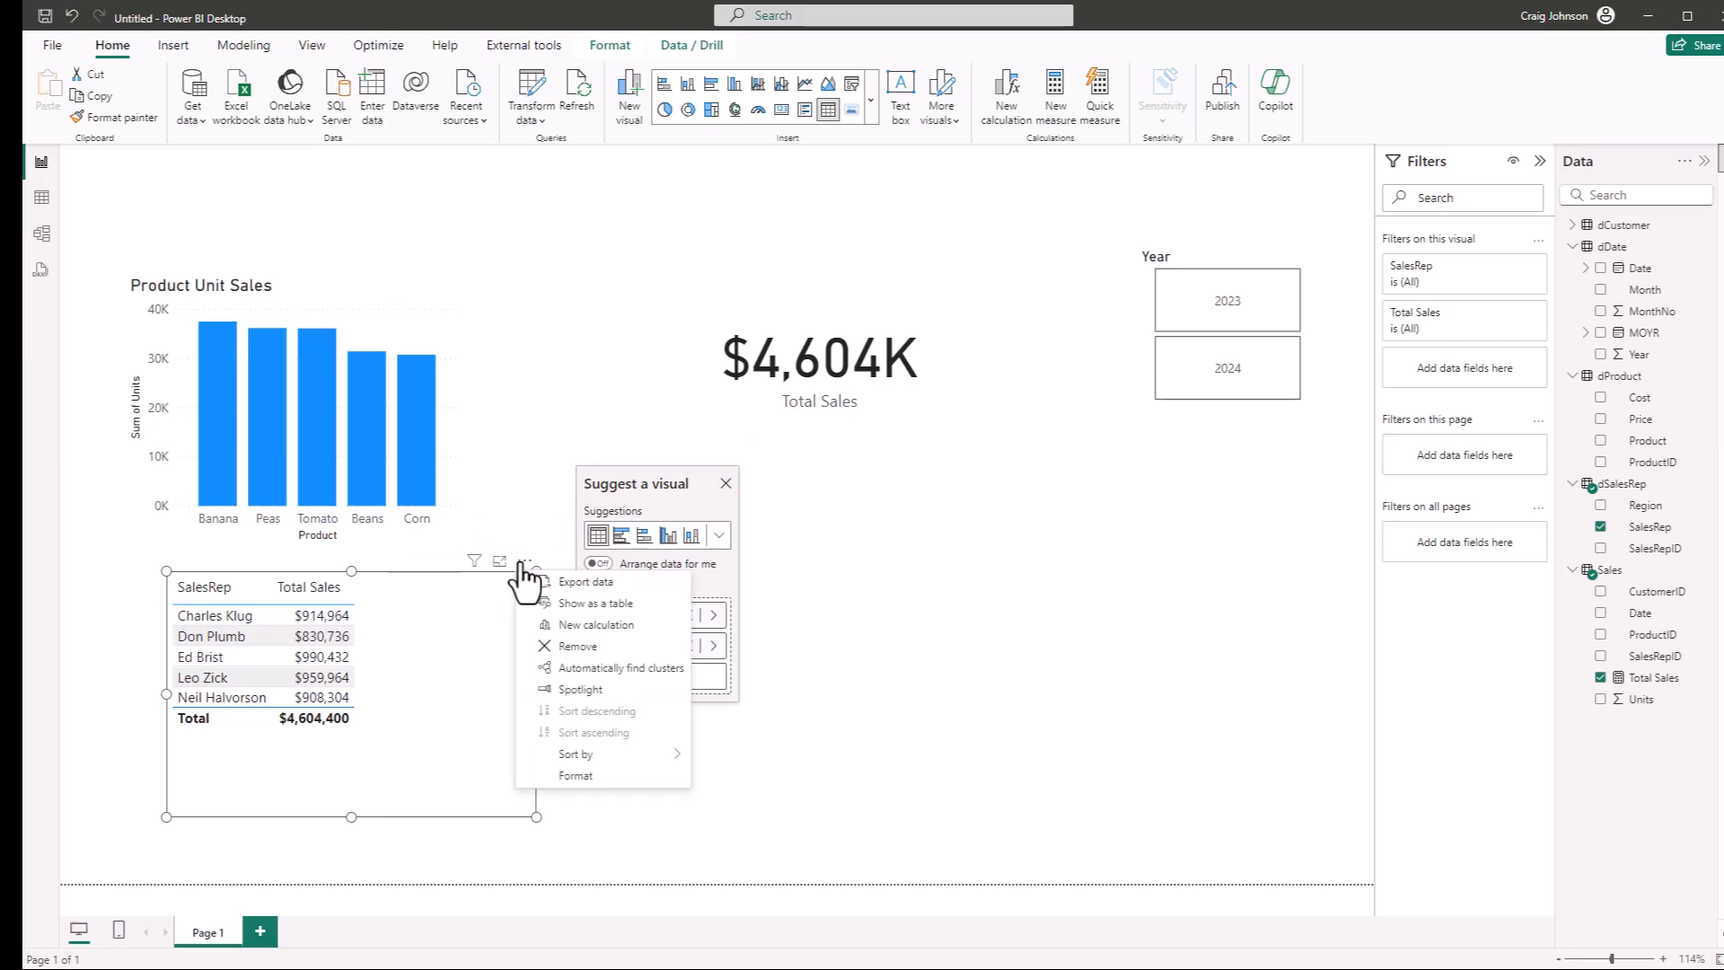
{"action": "mouse_move", "coordinate": [579, 757]}
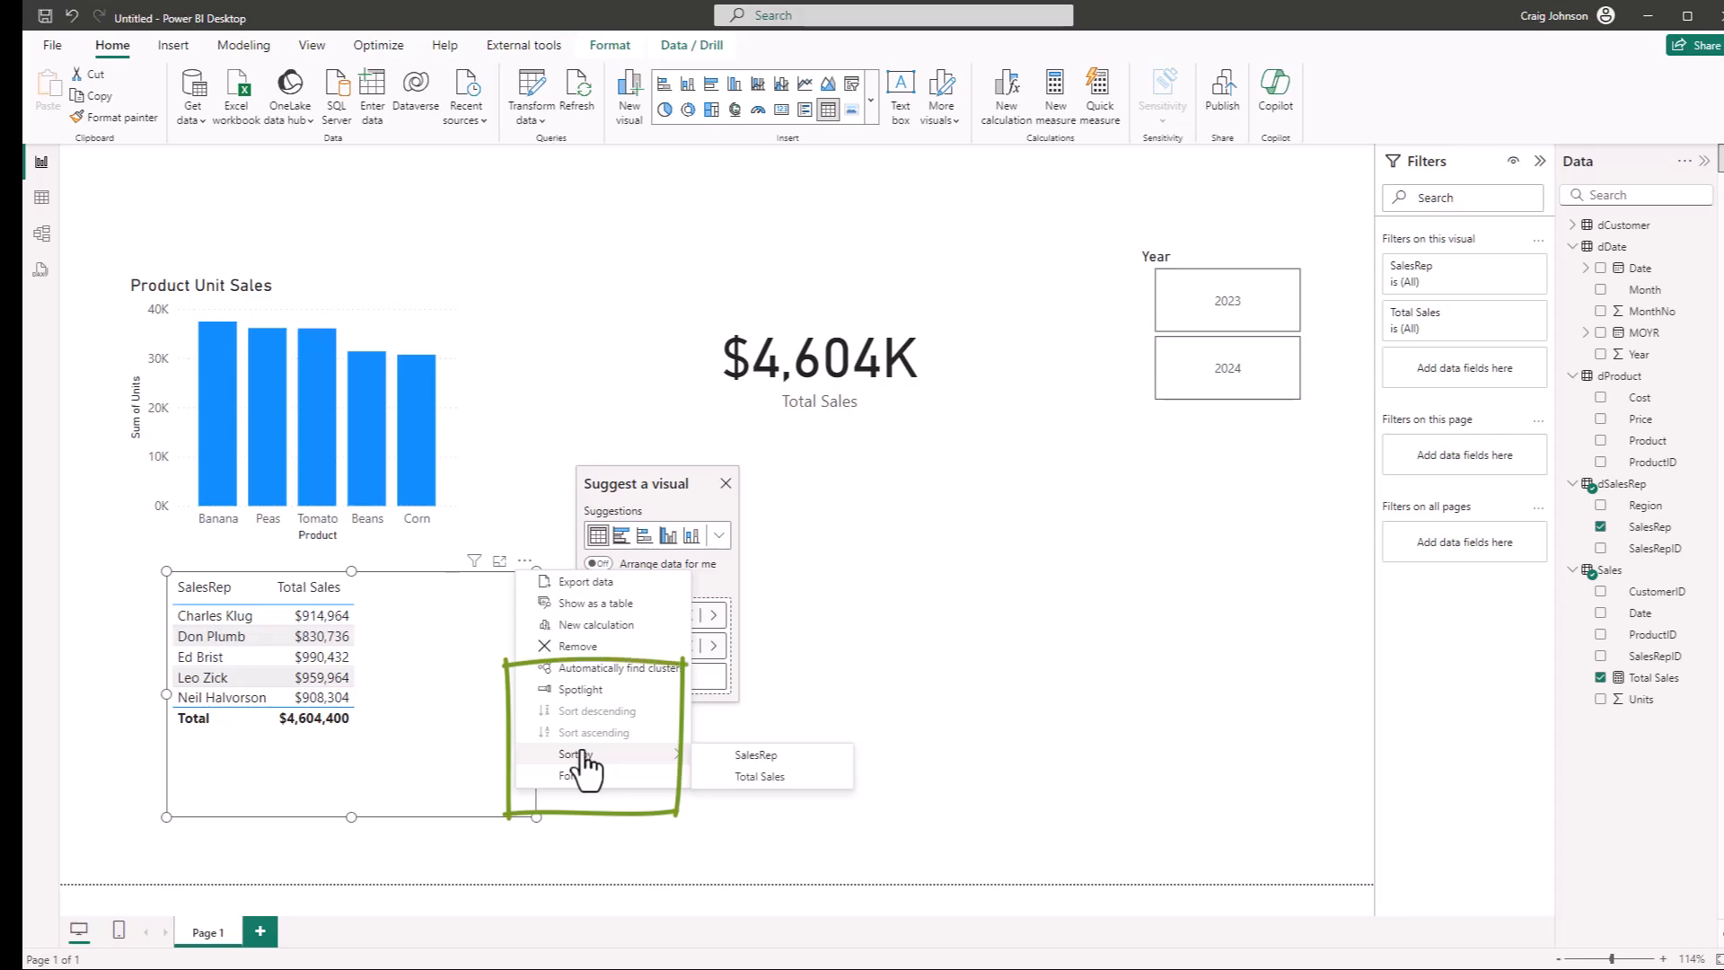
{"action": "left_click", "coordinate": [750, 778]}
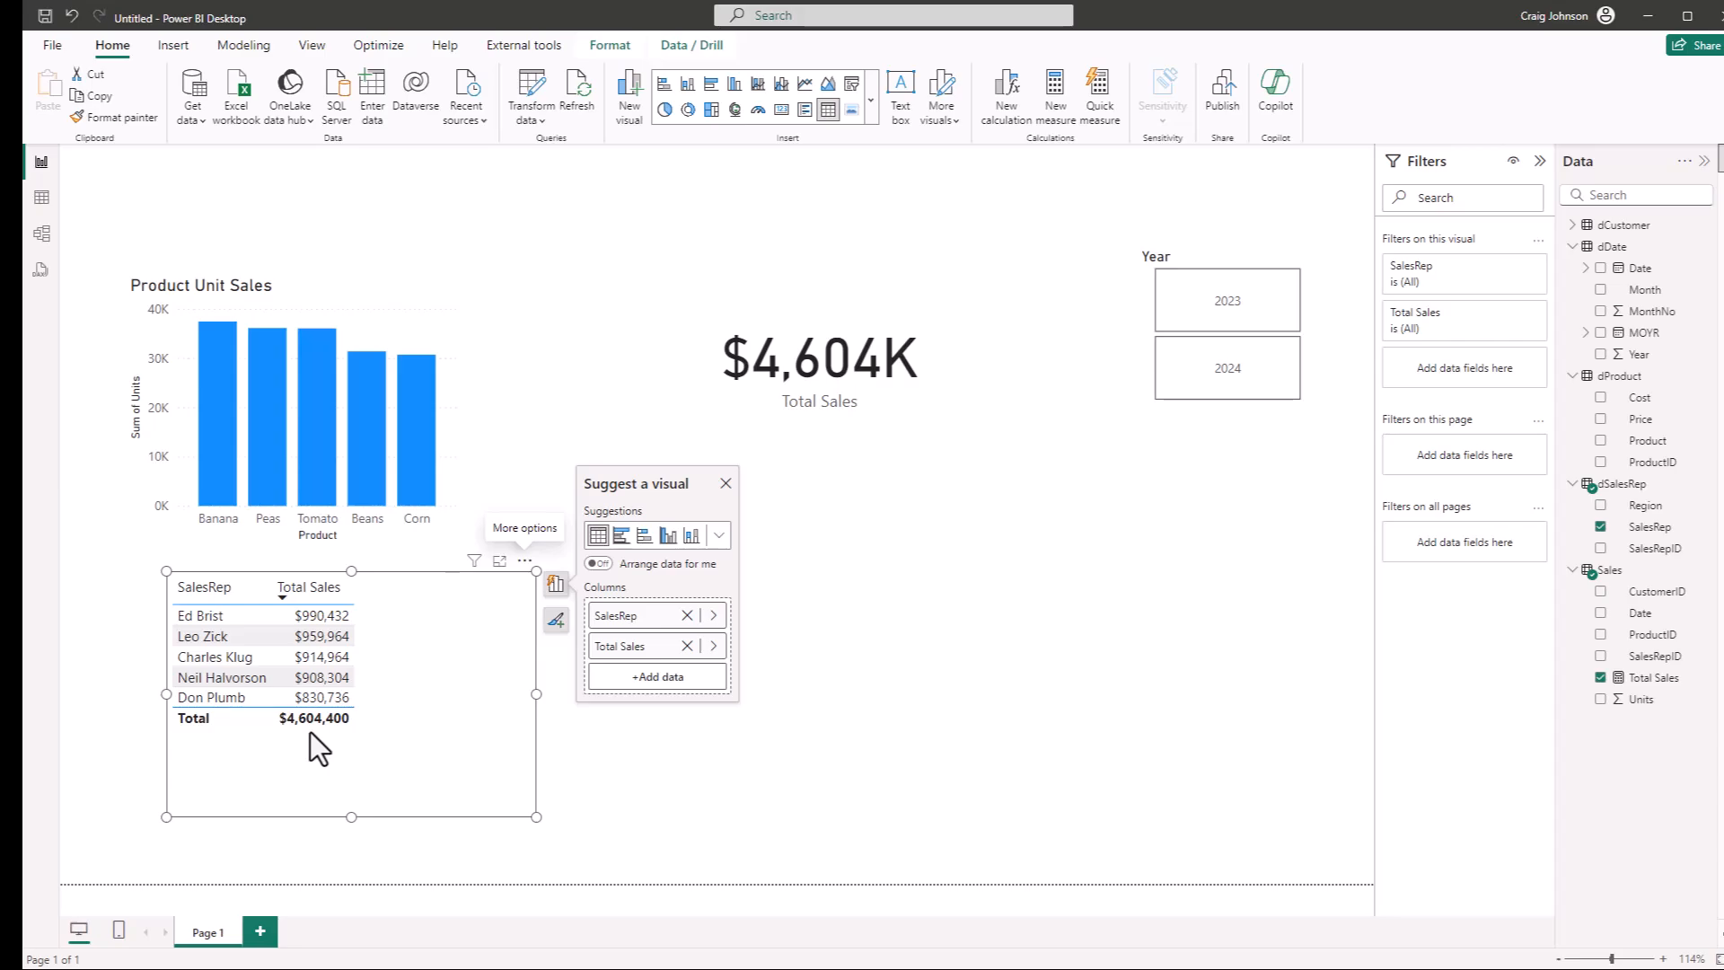
{"action": "left_click", "coordinate": [1116, 626]}
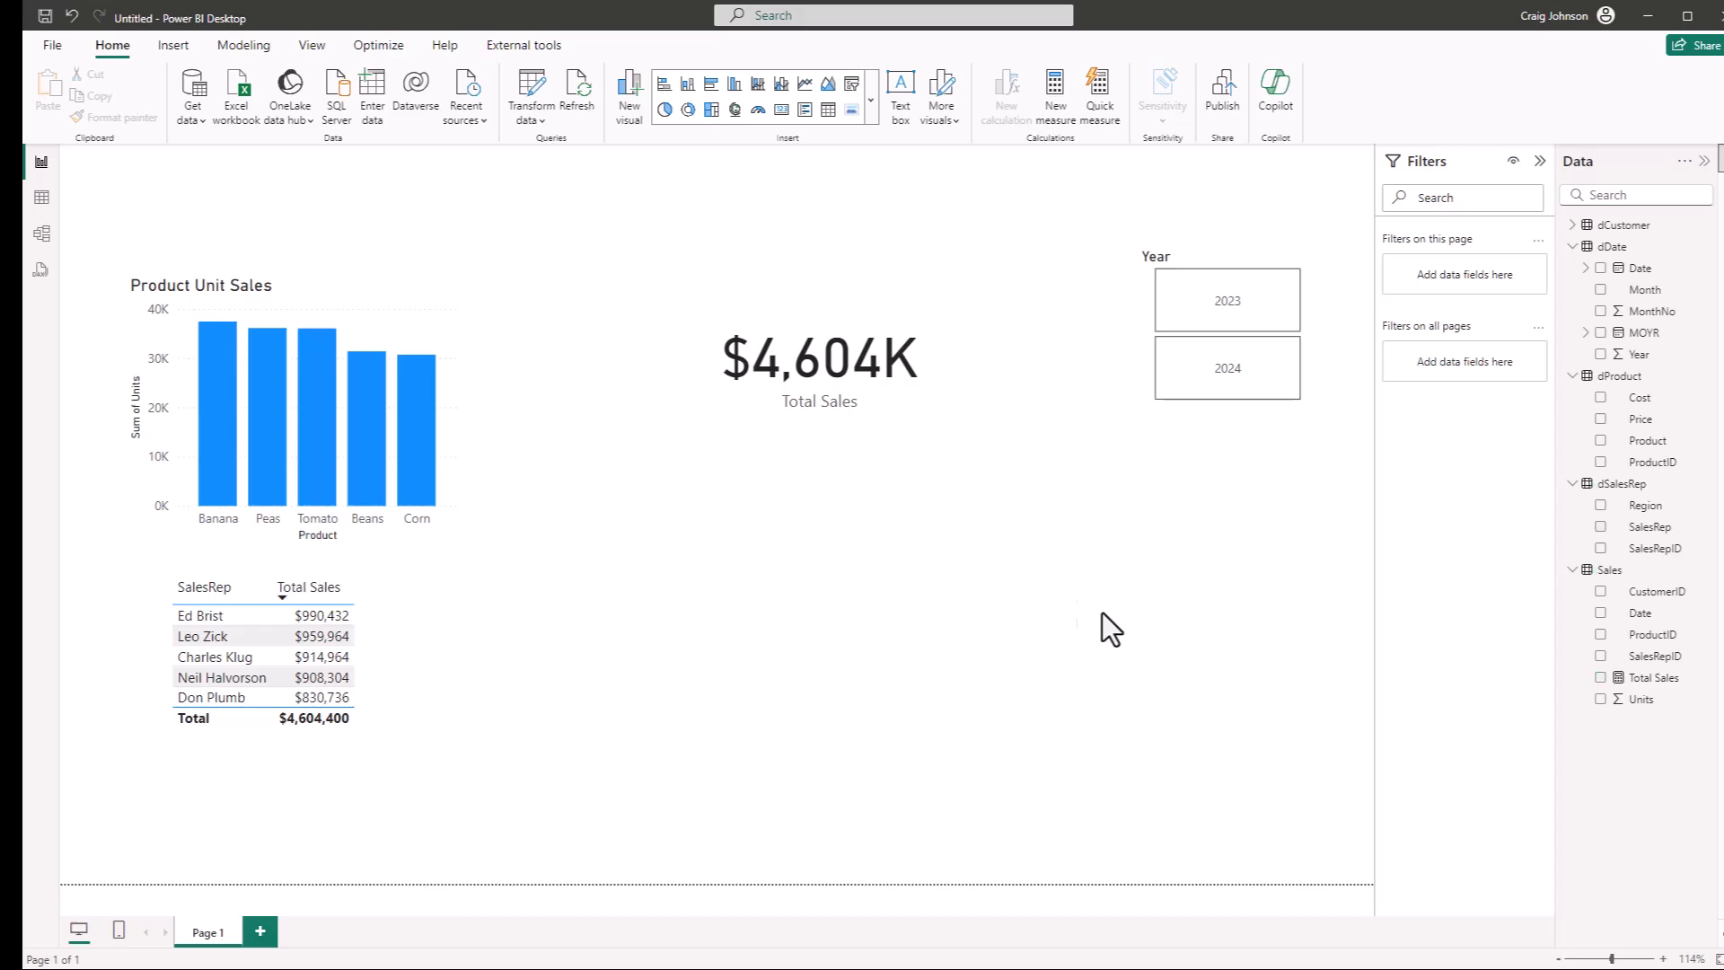
Insert a text box on the report page and enter the heading Sales Dashboard
{"action": "left_click", "coordinate": [169, 40]}
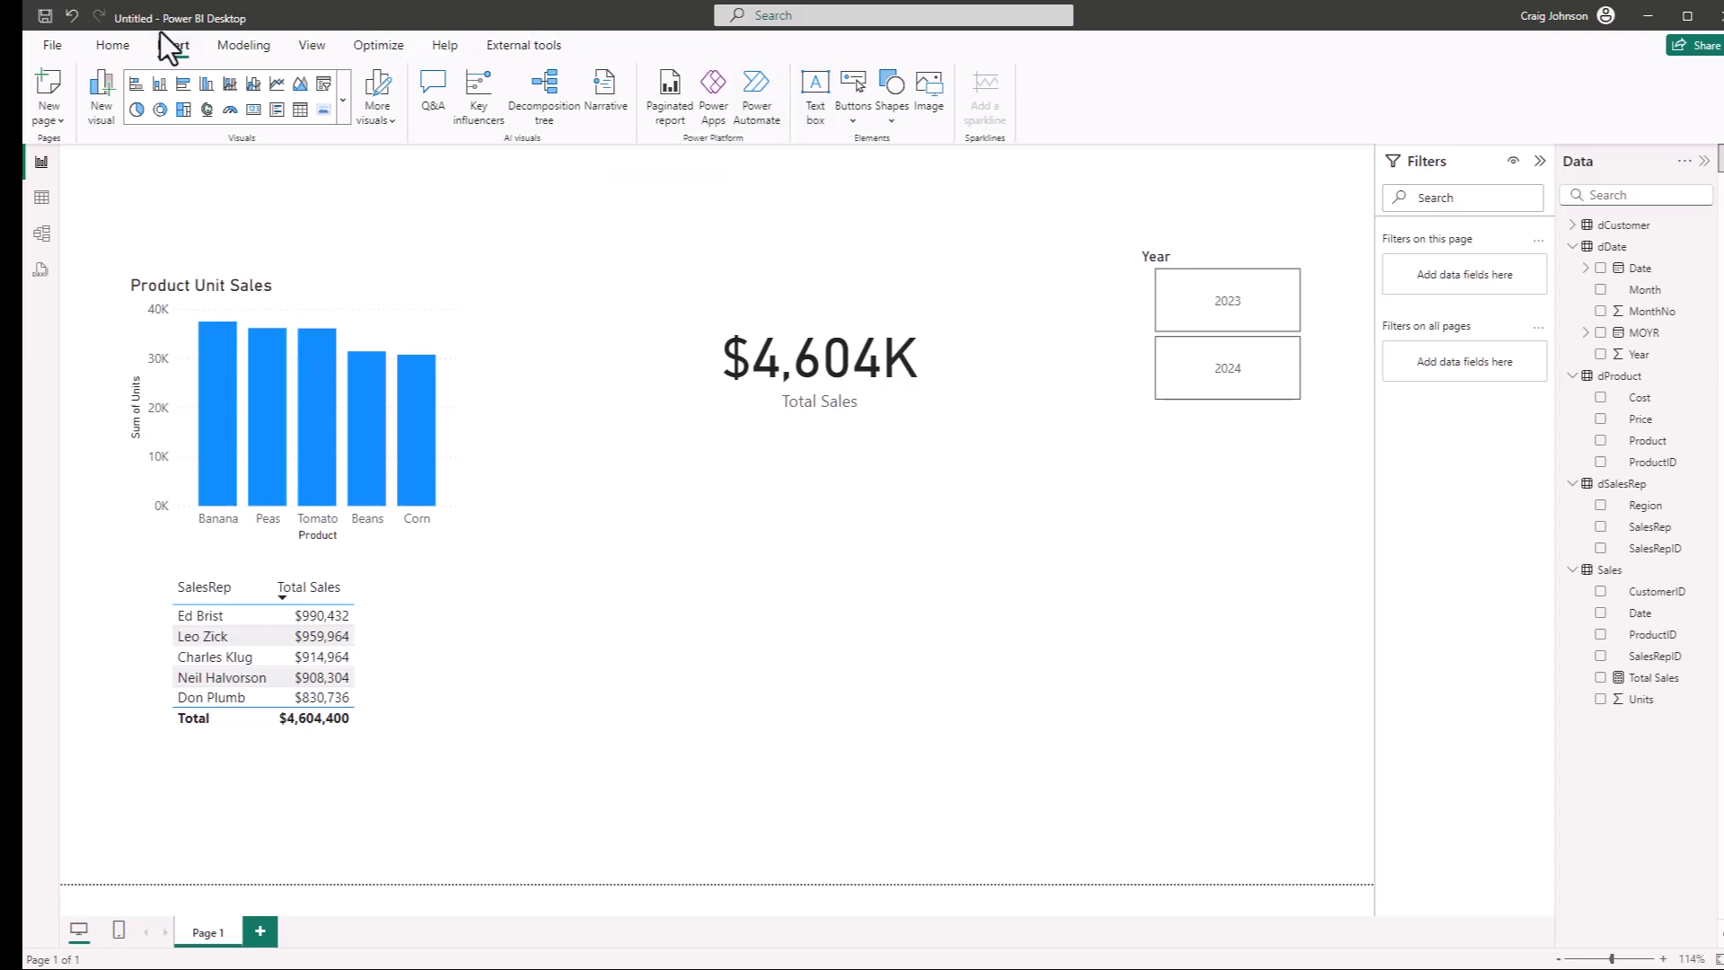
{"action": "left_click", "coordinate": [815, 111]}
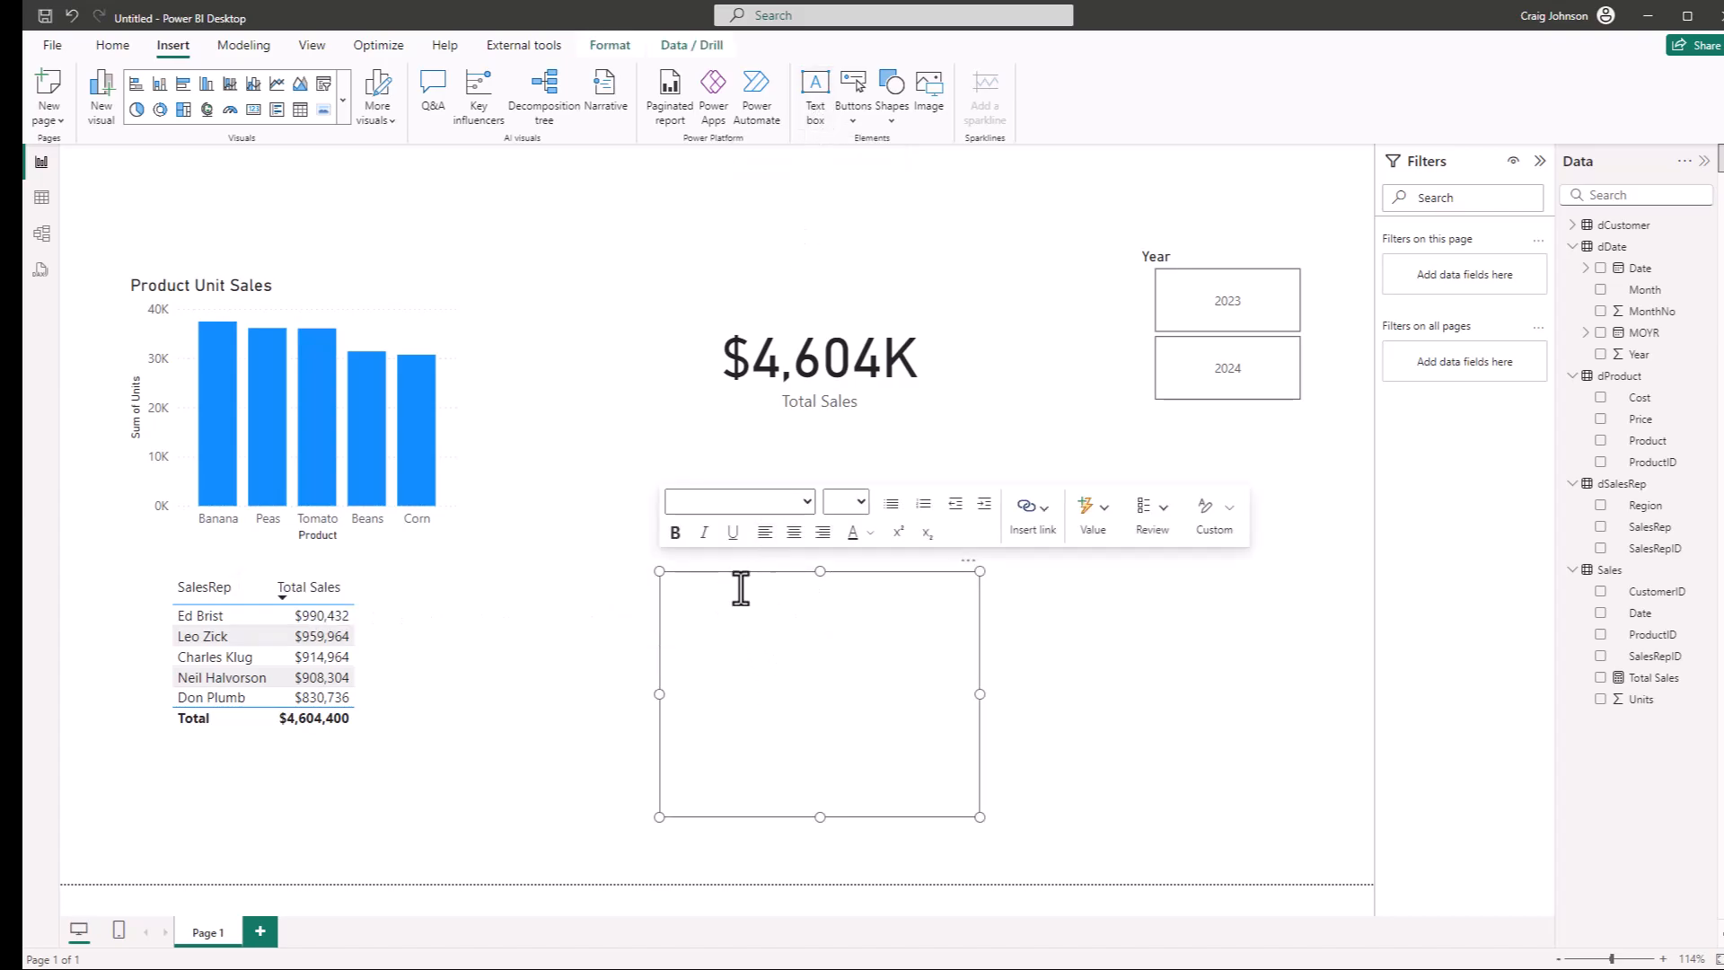
{"action": "type", "text": "Sales Dashboard"}
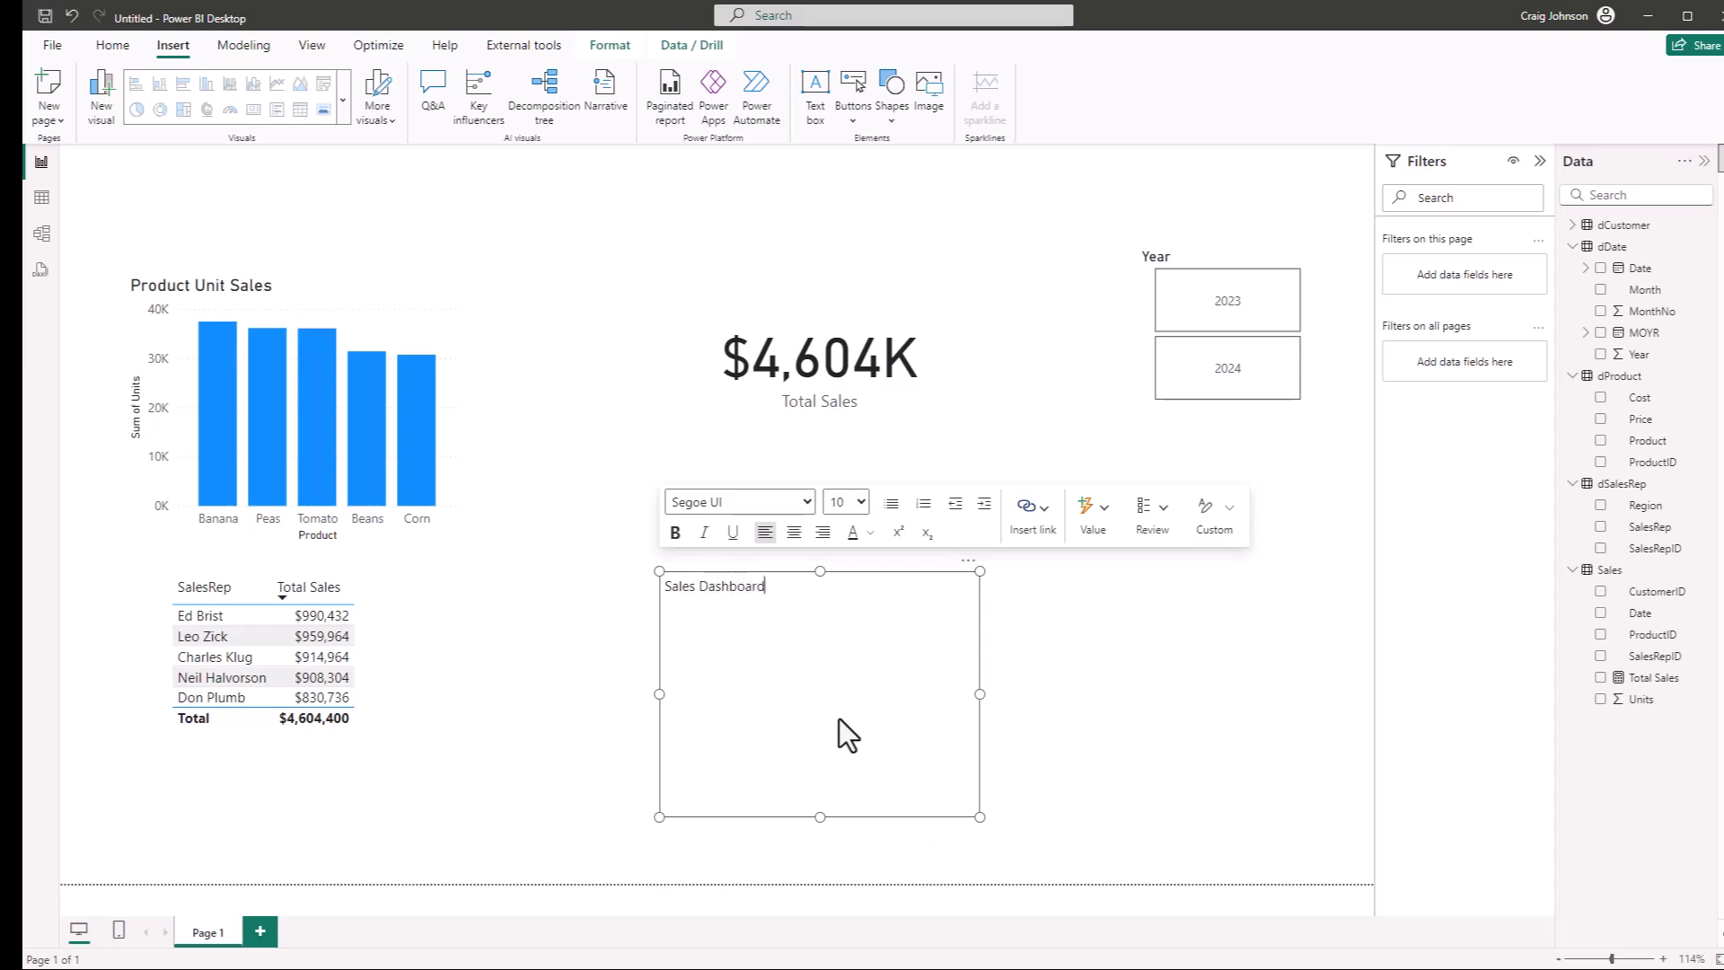
Format the Sales Dashboard heading text as bold at size 20
{"action": "left_click_drag", "start_coordinate": [785, 582], "coordinate": [653, 572]}
{"action": "left_click", "coordinate": [863, 501]}
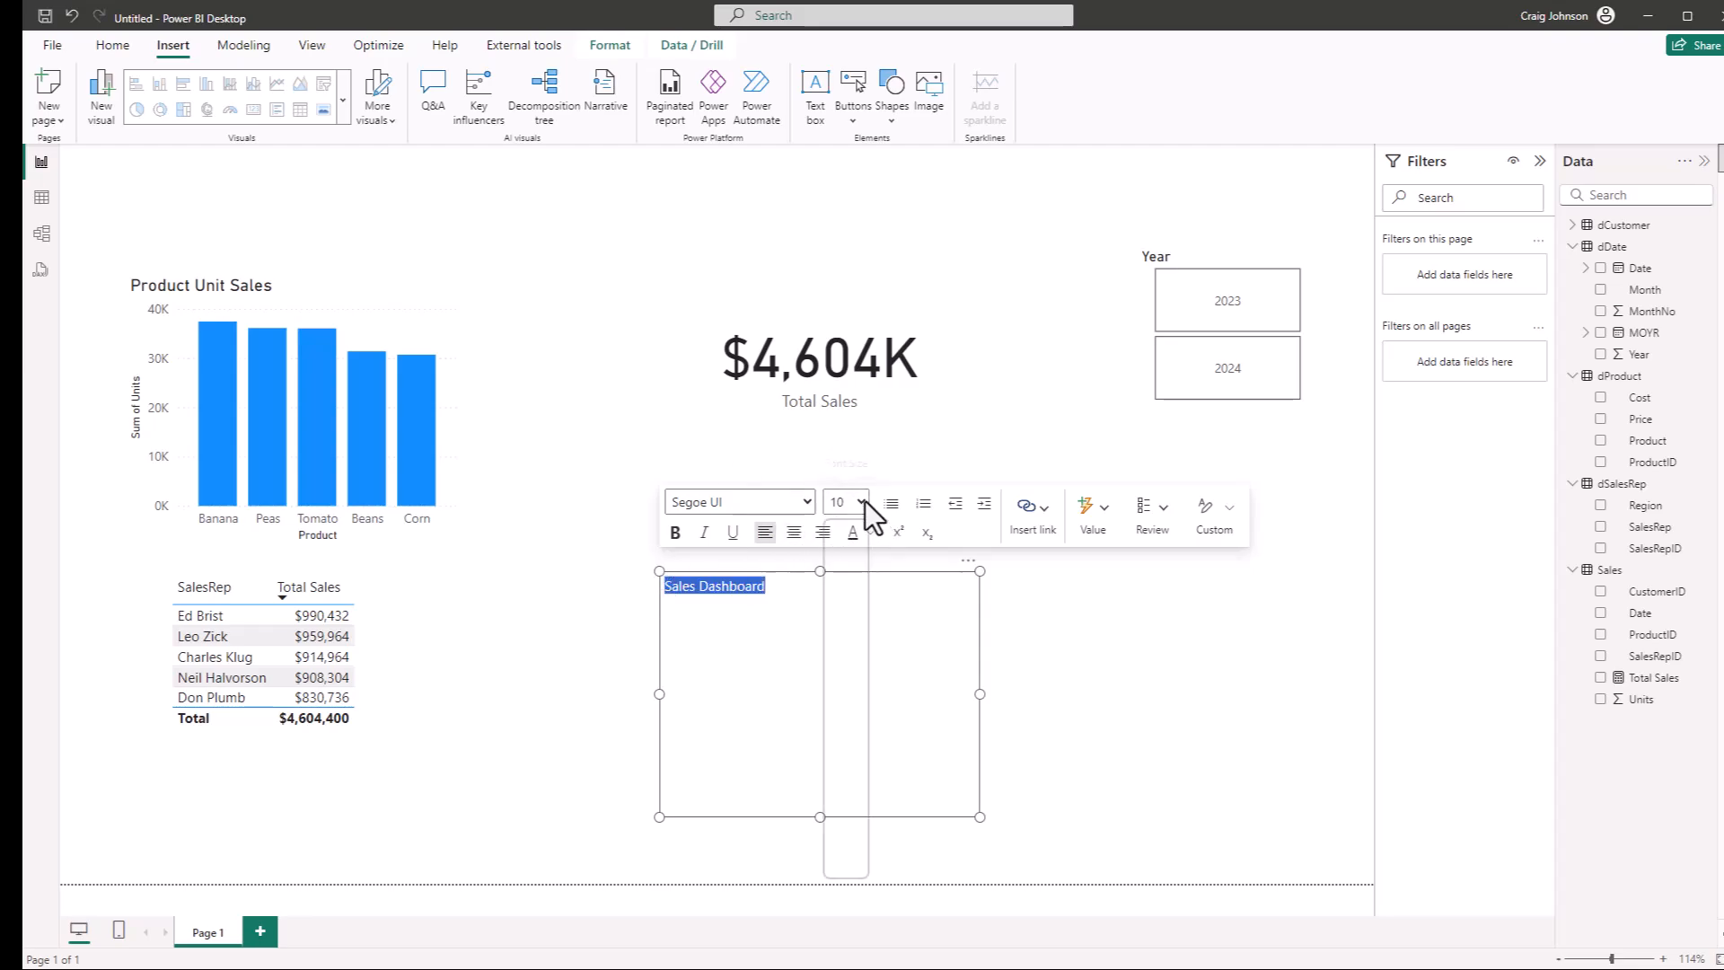
{"action": "left_click", "coordinate": [844, 690]}
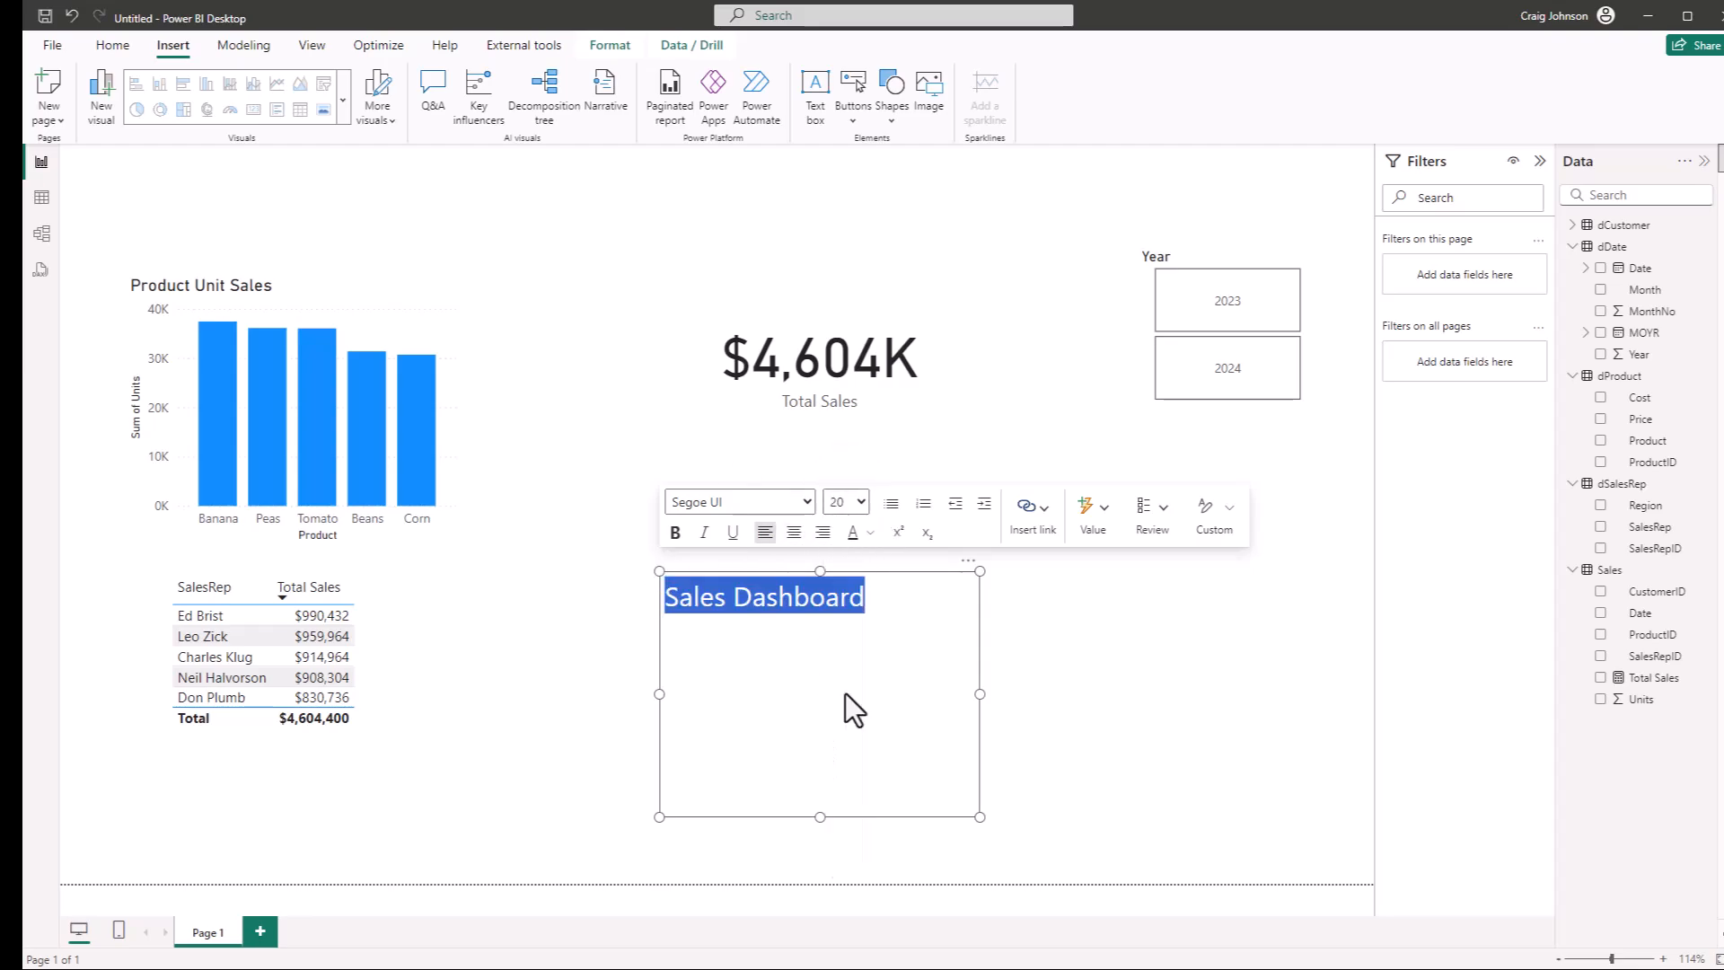
{"action": "left_click", "coordinate": [675, 533]}
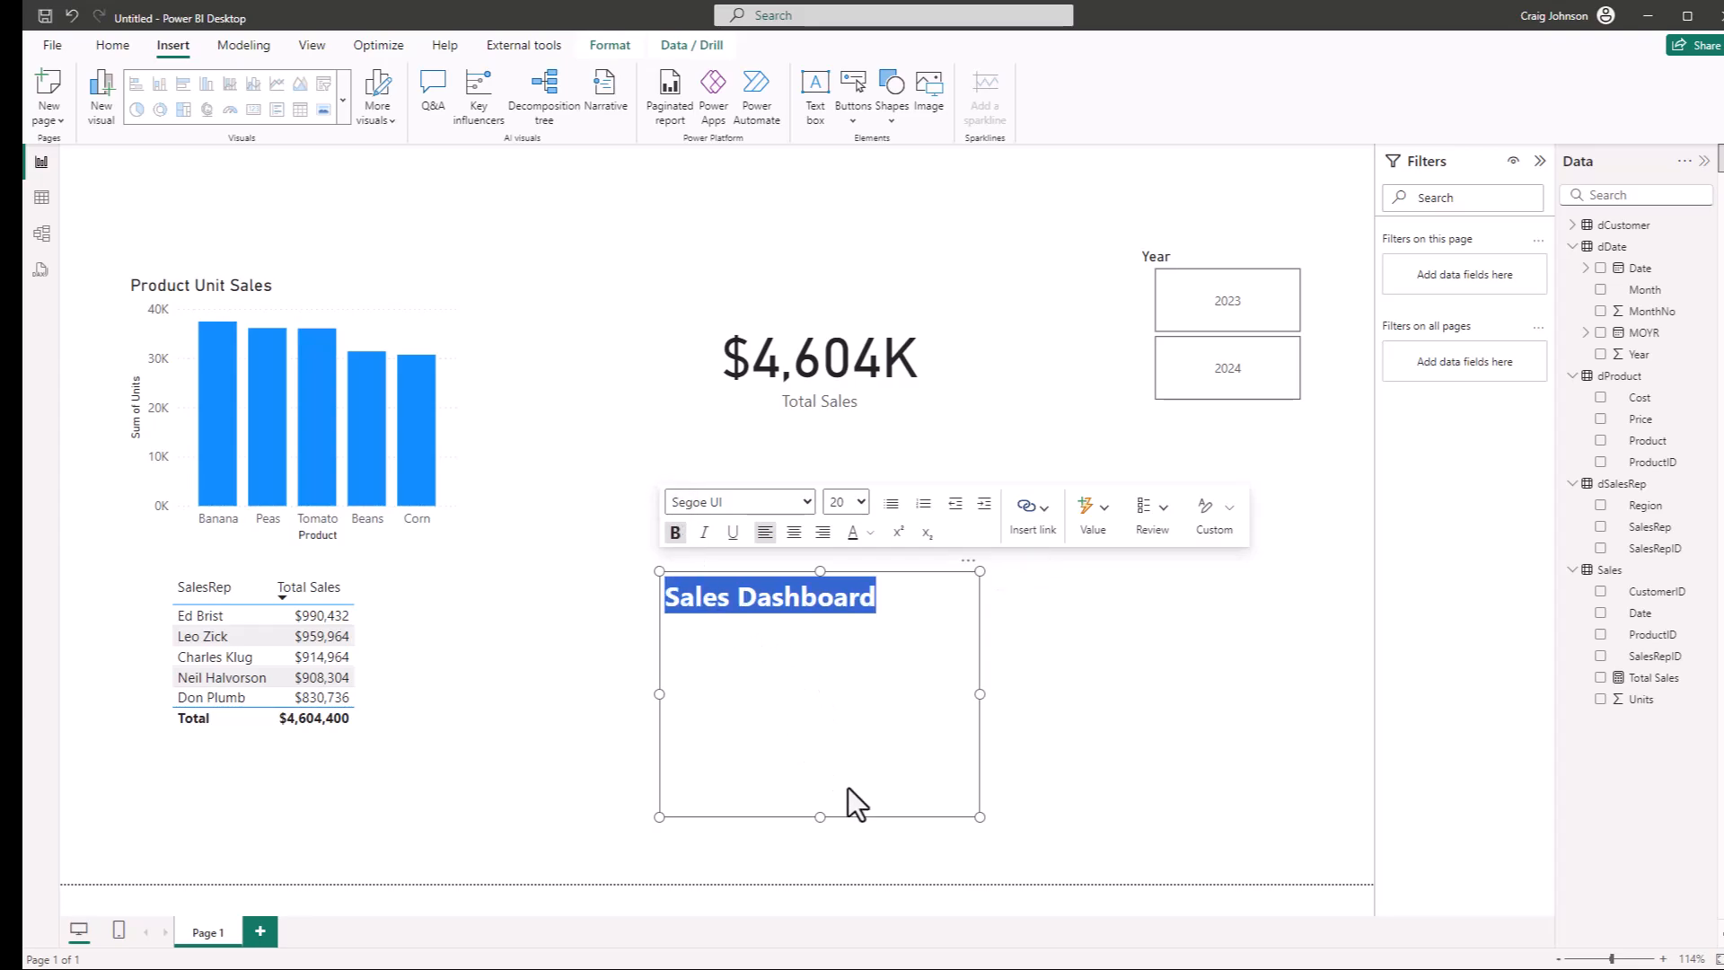
Make the Sales Dashboard text box wider and shorter, and move it above the Product Unit Sales chart as the page heading
{"action": "left_click_drag", "start_coordinate": [978, 816], "coordinate": [1004, 648]}
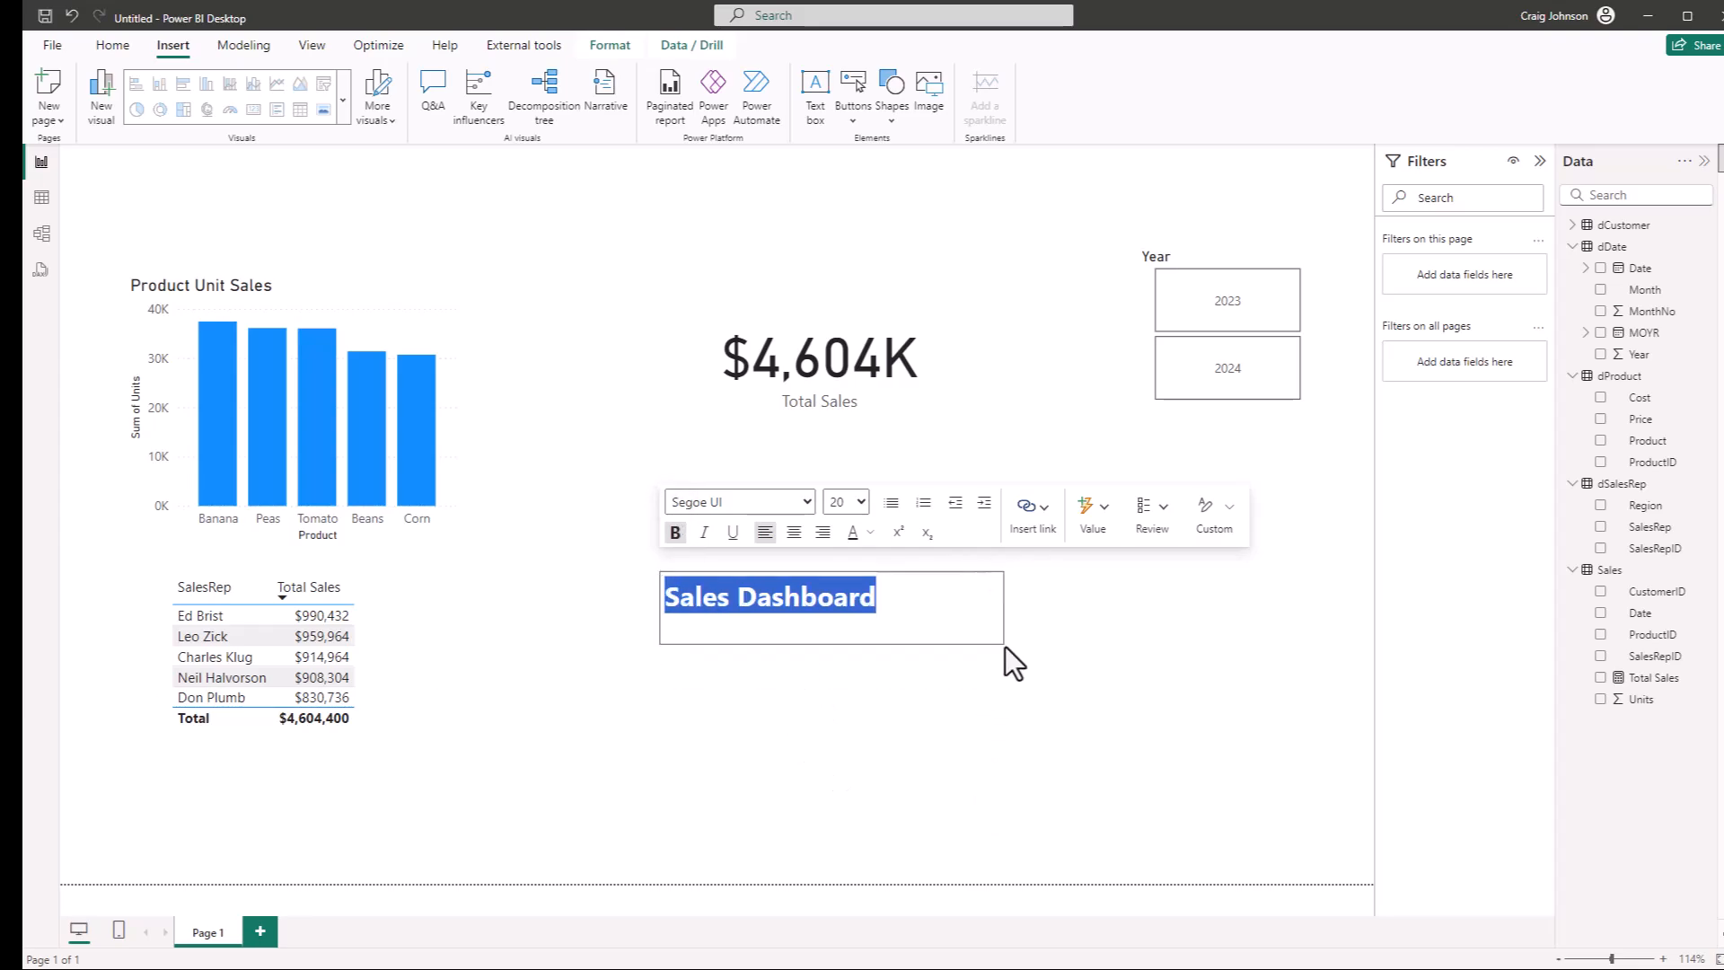
{"action": "left_click", "coordinate": [928, 691]}
{"action": "left_click_drag", "start_coordinate": [901, 614], "coordinate": [906, 773]}
{"action": "left_click", "coordinate": [806, 661]}
{"action": "left_click_drag", "start_coordinate": [783, 629], "coordinate": [876, 619]}
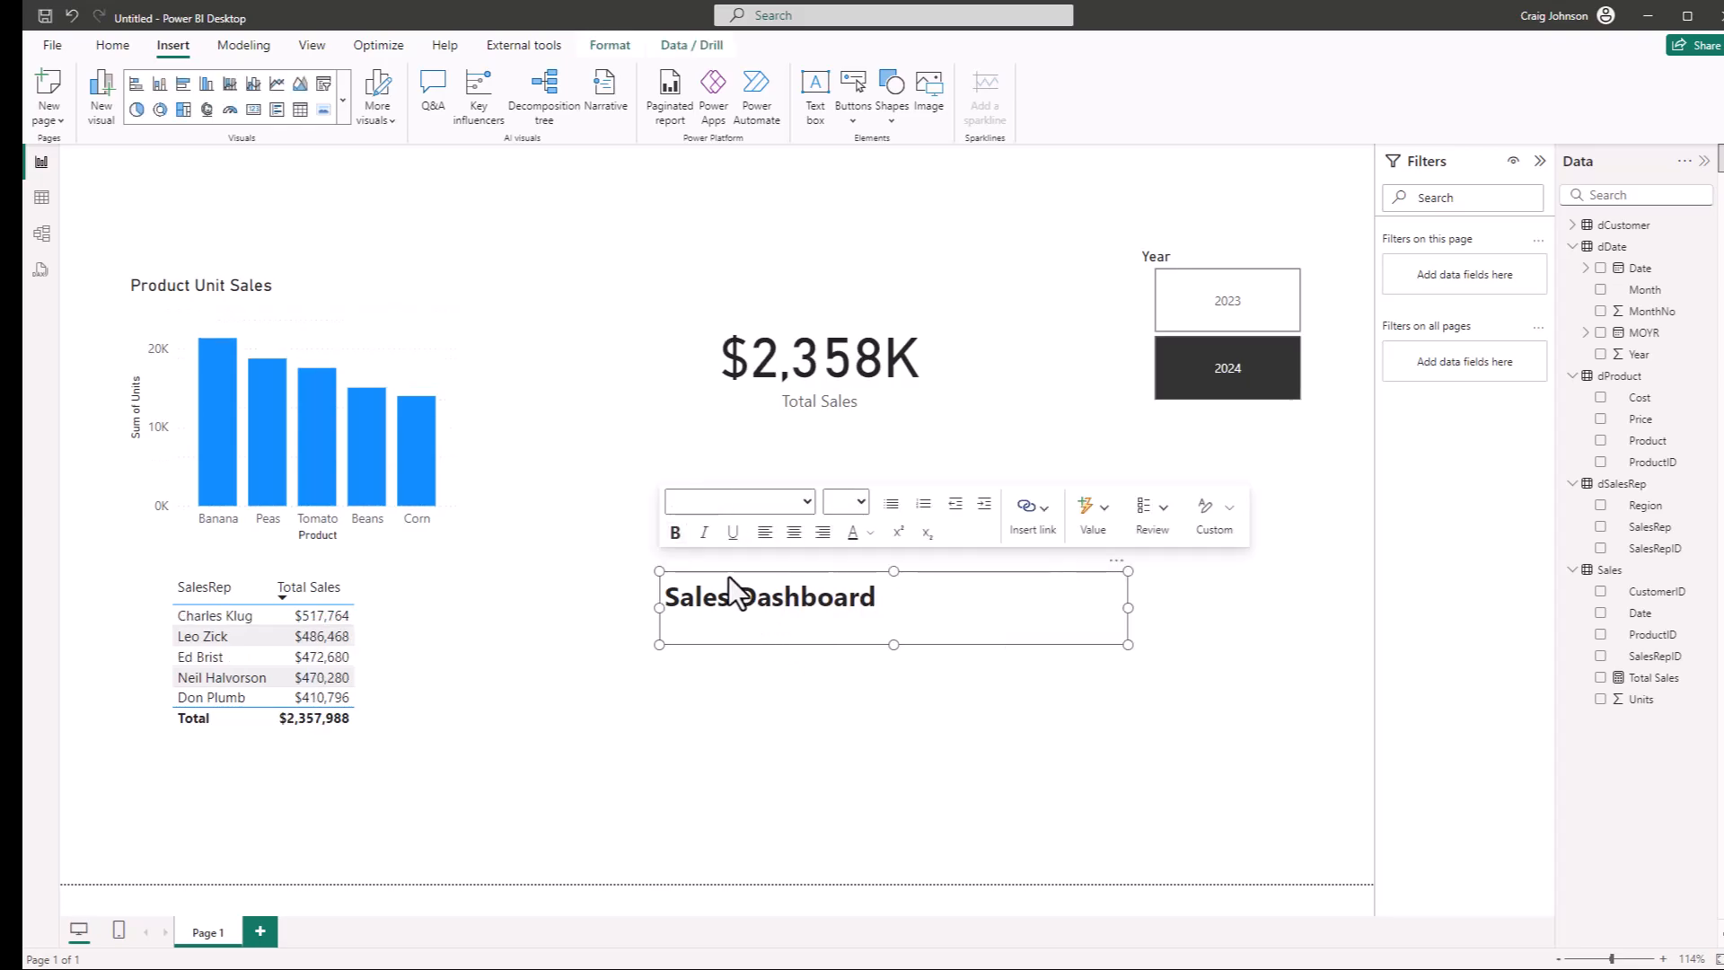
{"action": "left_click_drag", "start_coordinate": [732, 588], "coordinate": [174, 167]}
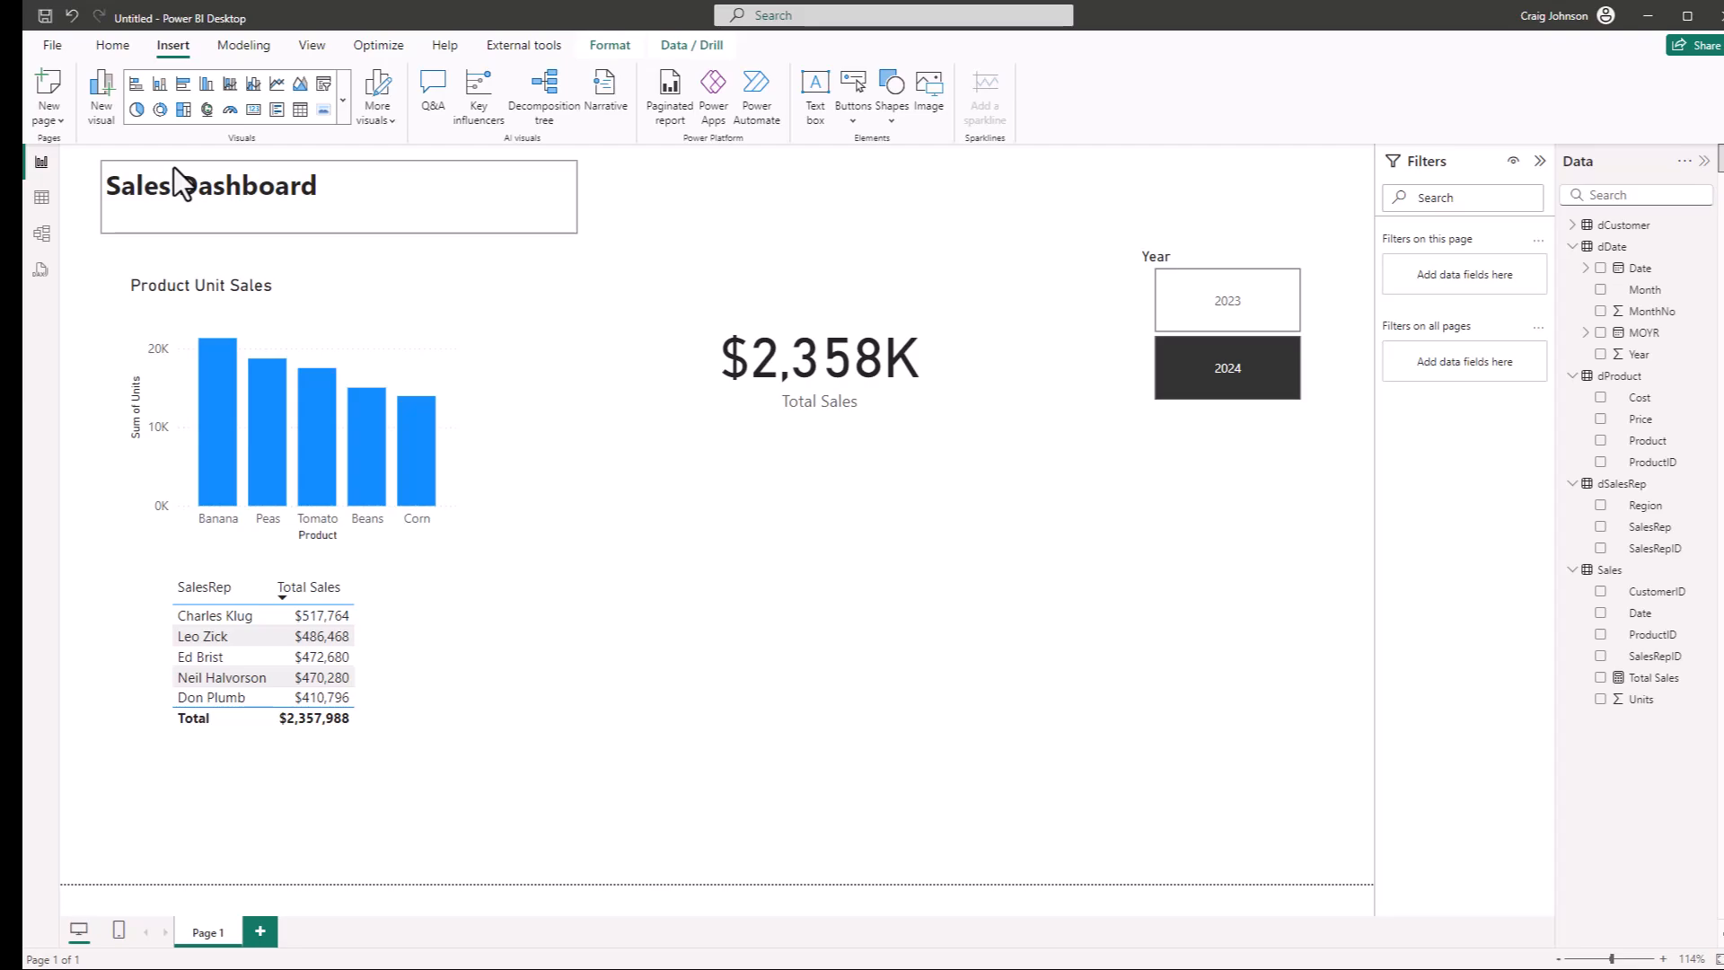
{"action": "left_click", "coordinate": [174, 167]}
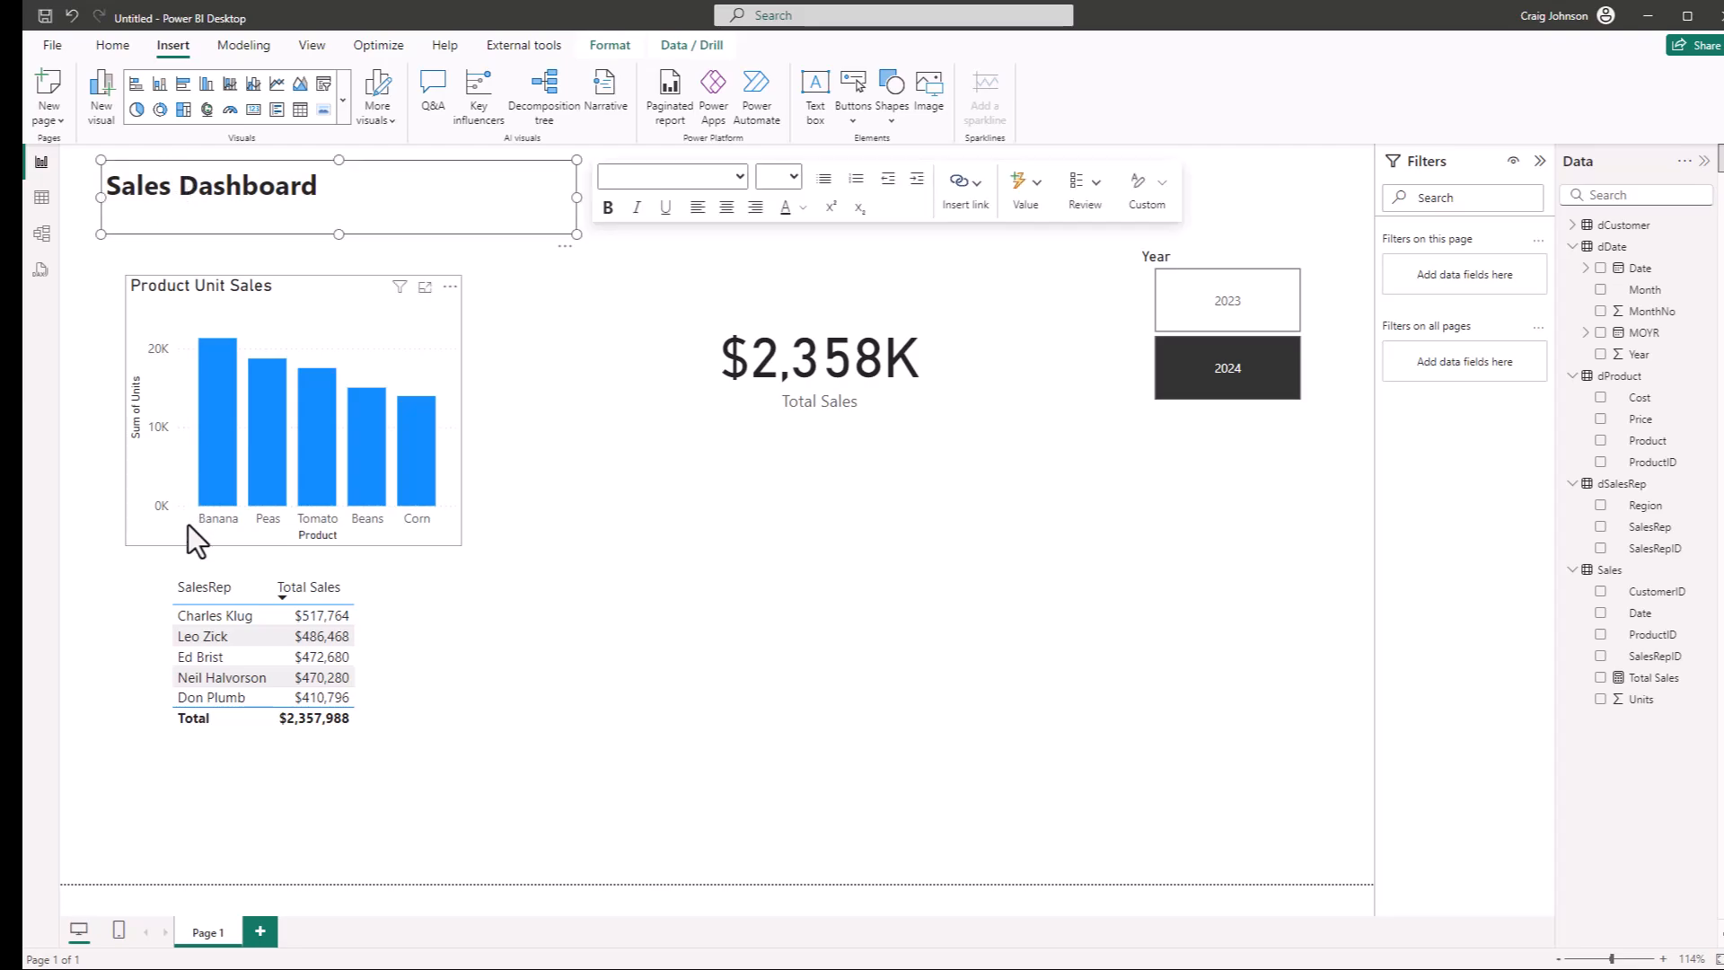
{"action": "left_click", "coordinate": [852, 687]}
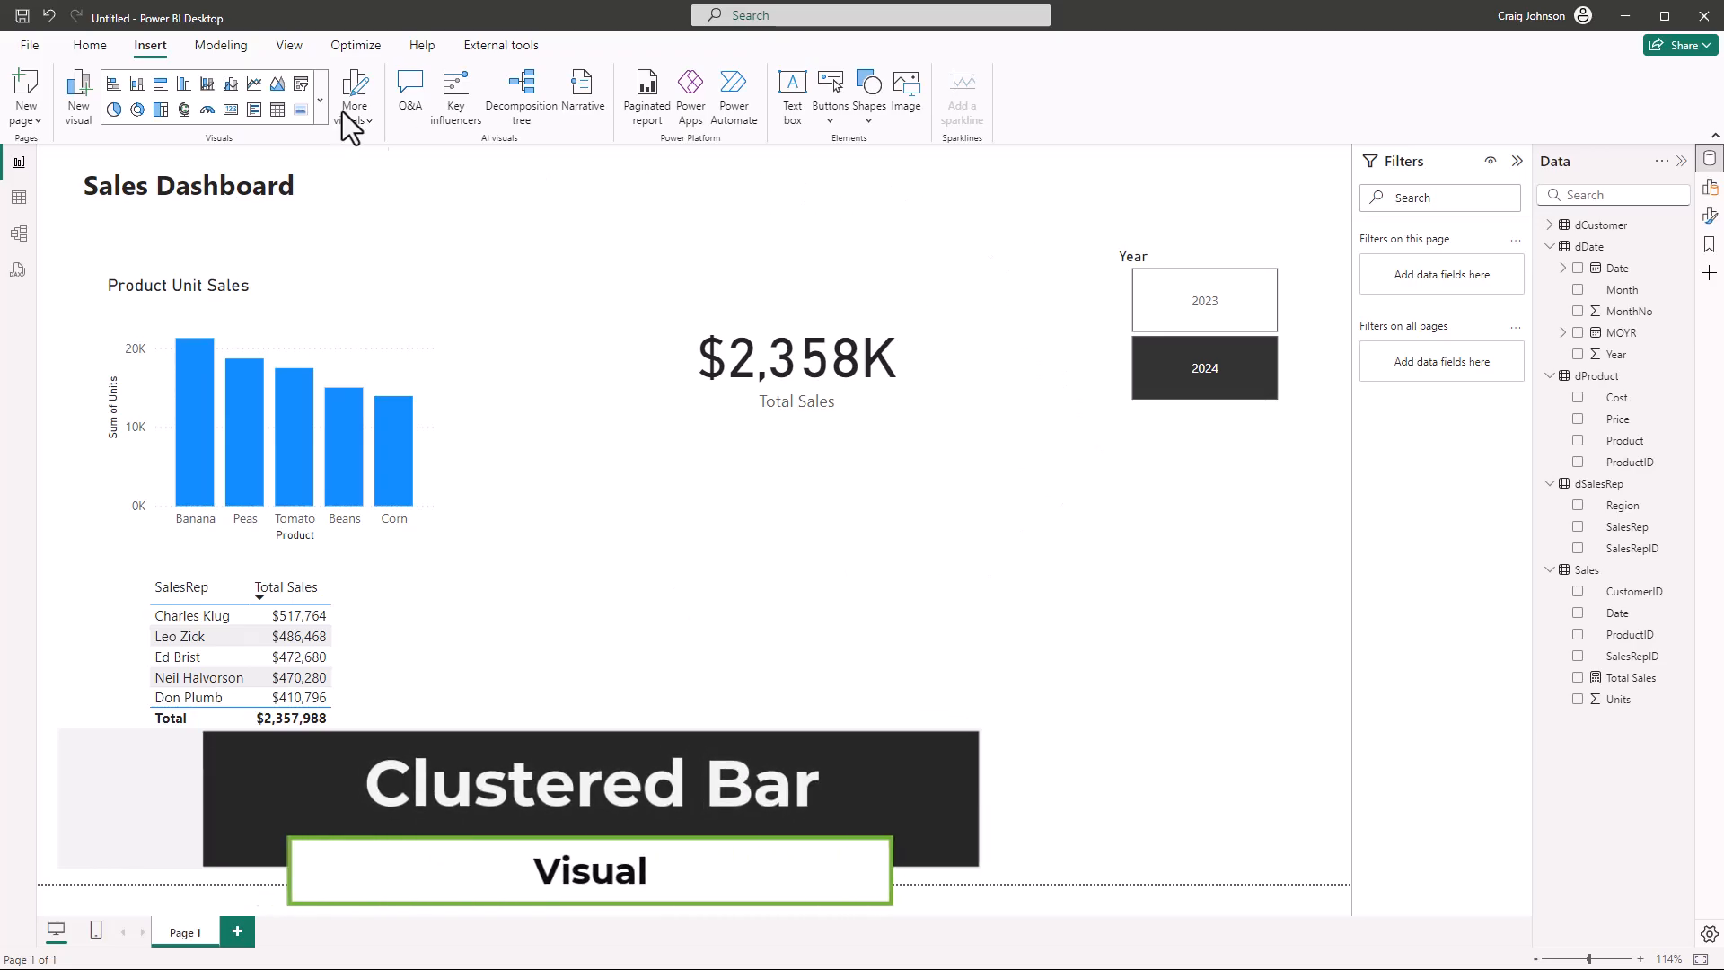
Insert a clustered bar chart and place it in the empty area beneath the Total Sales card and Year slicer
{"action": "left_click", "coordinate": [90, 47]}
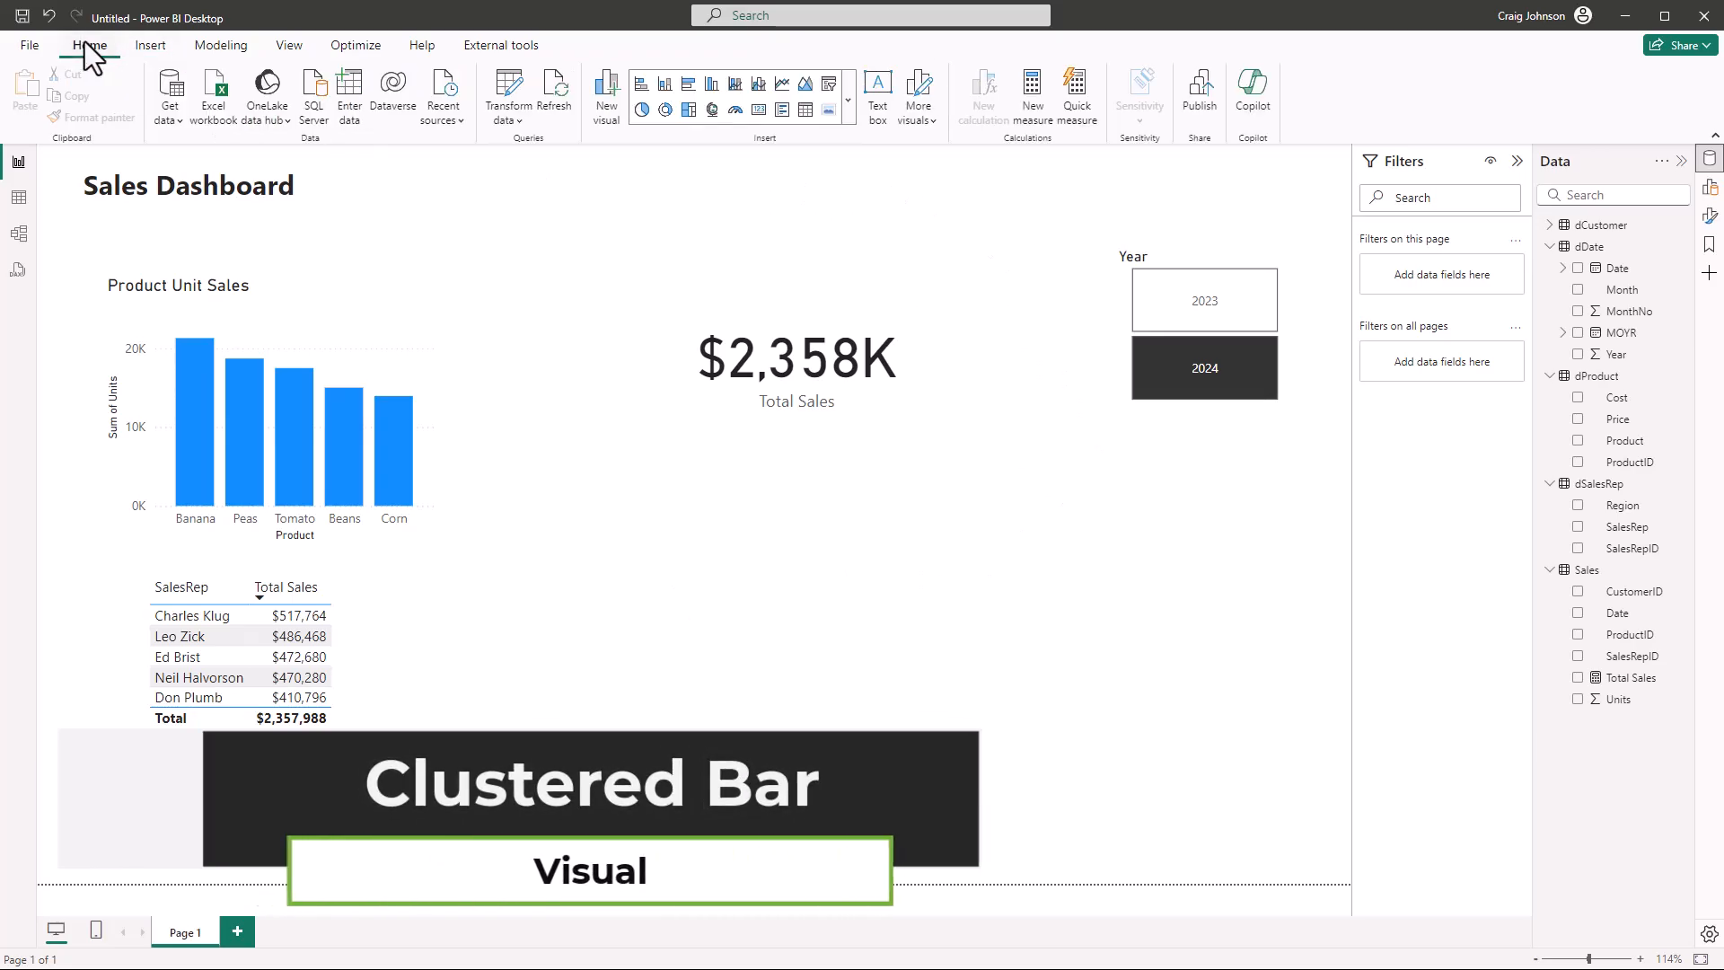
{"action": "left_click", "coordinate": [688, 84]}
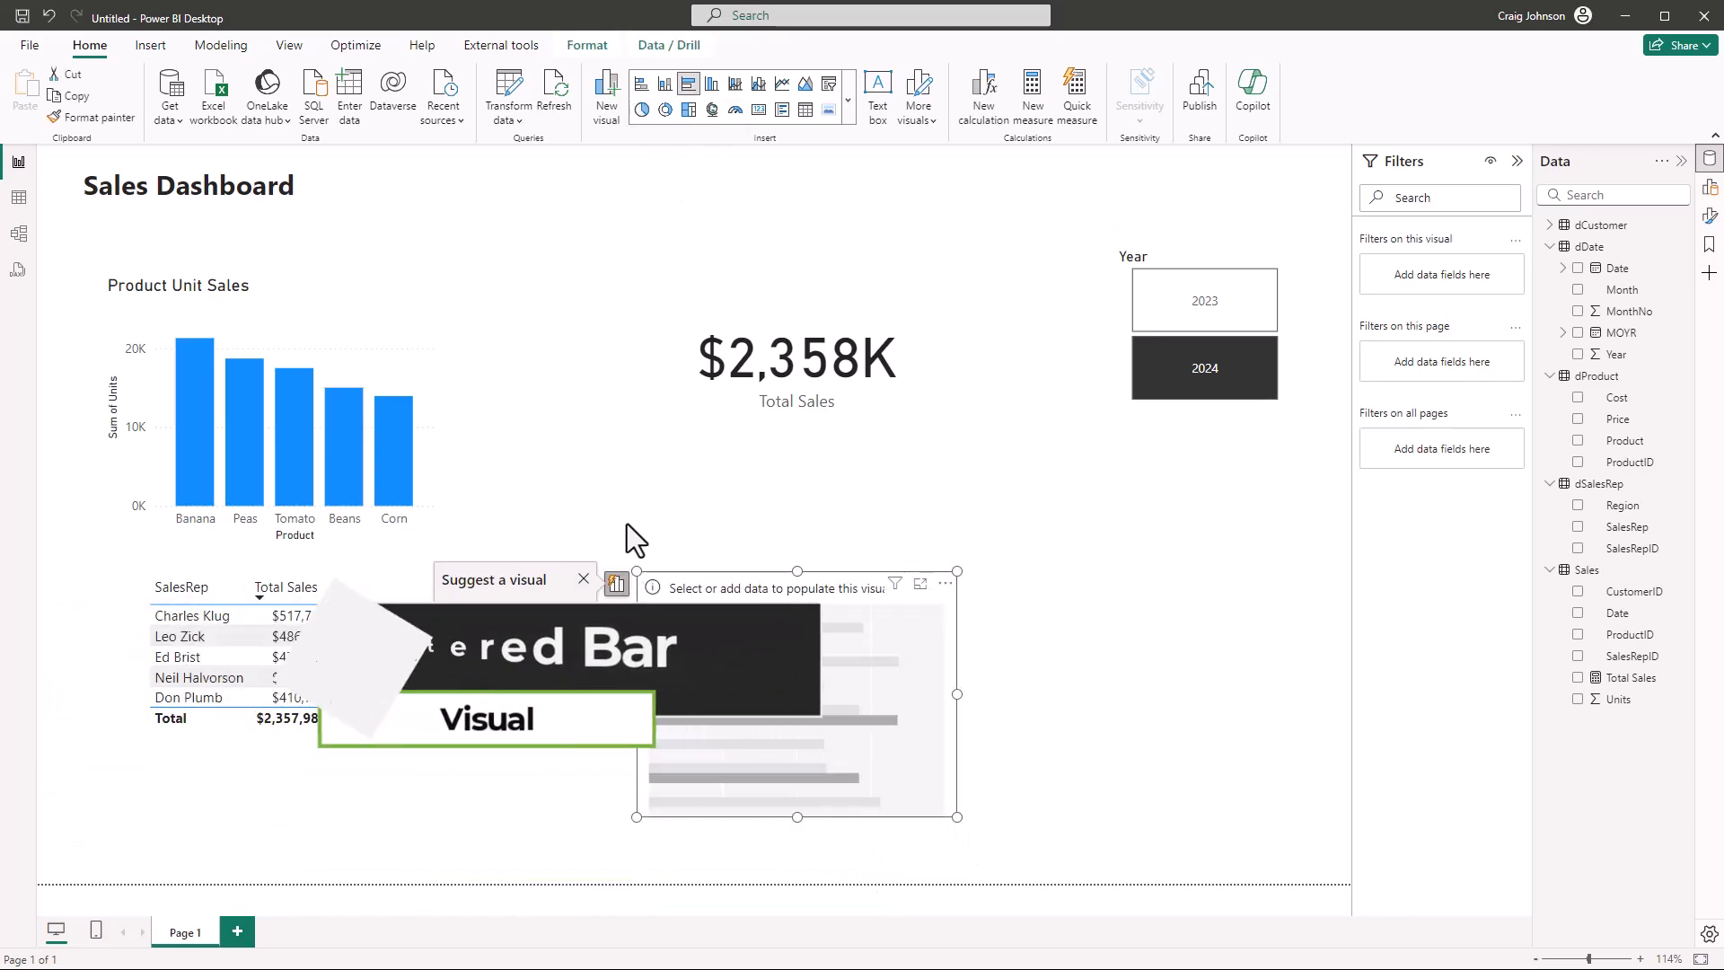
{"action": "left_click_drag", "start_coordinate": [833, 579], "coordinate": [988, 522]}
Add Region from dSalesRep and the Total Sales measure to the bar chart, and enlarge the chart slightly
{"action": "left_click", "coordinate": [1579, 505]}
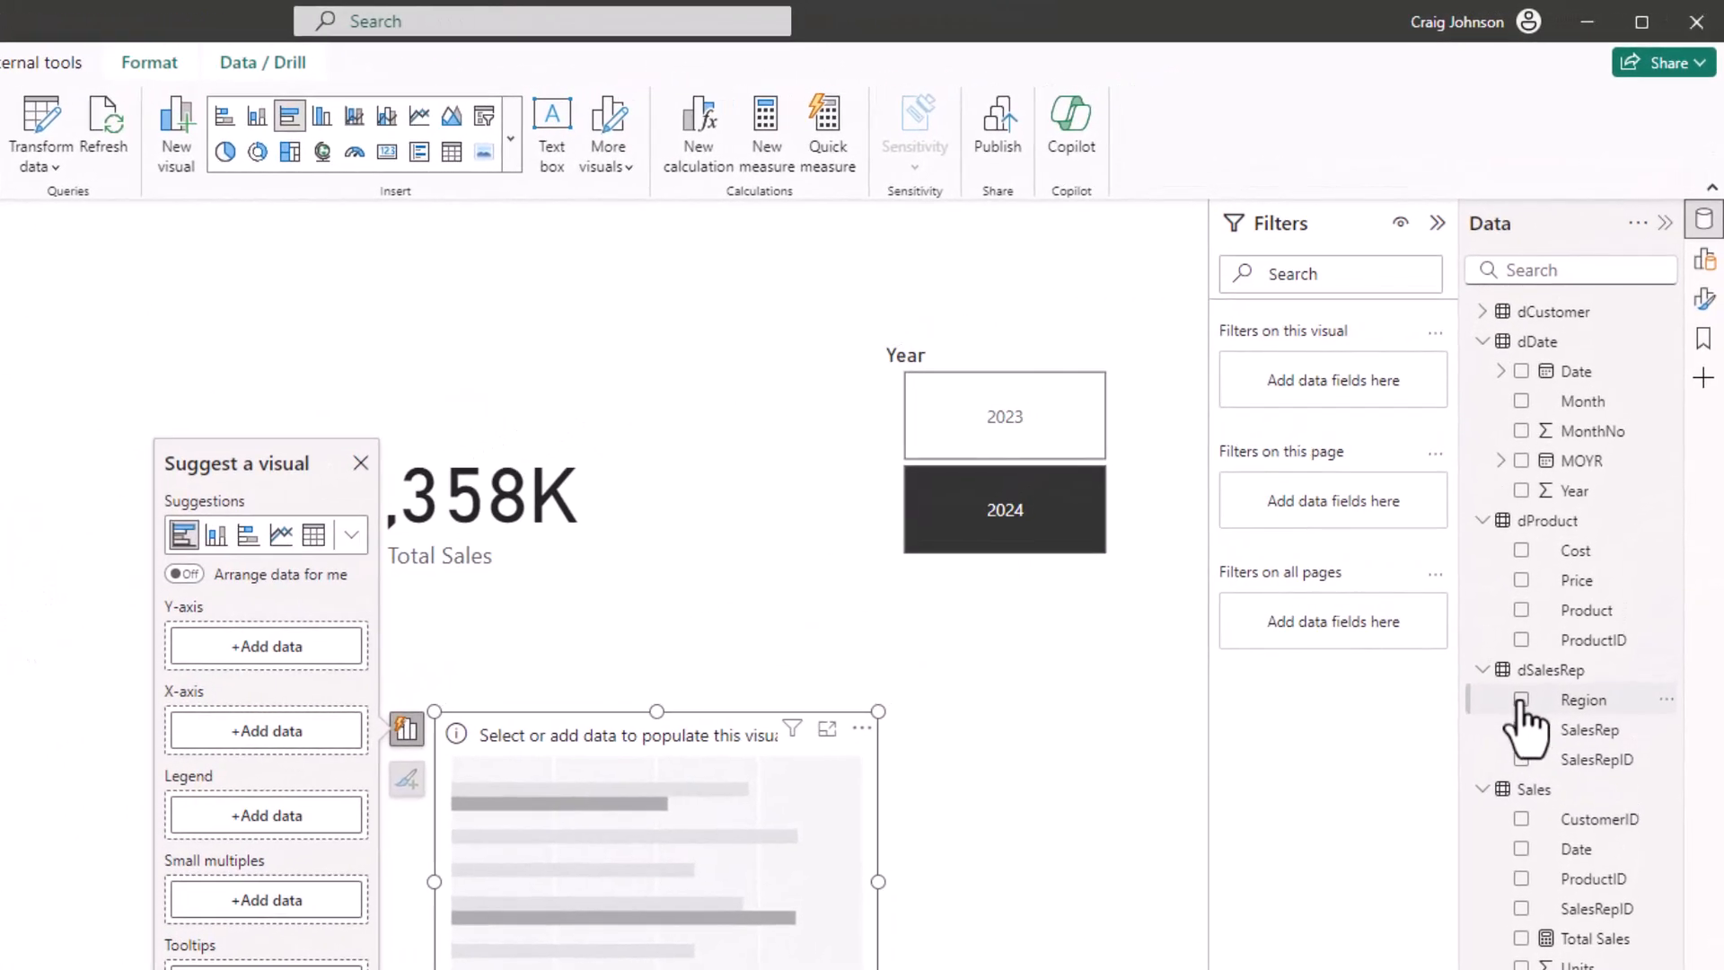
{"action": "left_click", "coordinate": [1521, 939]}
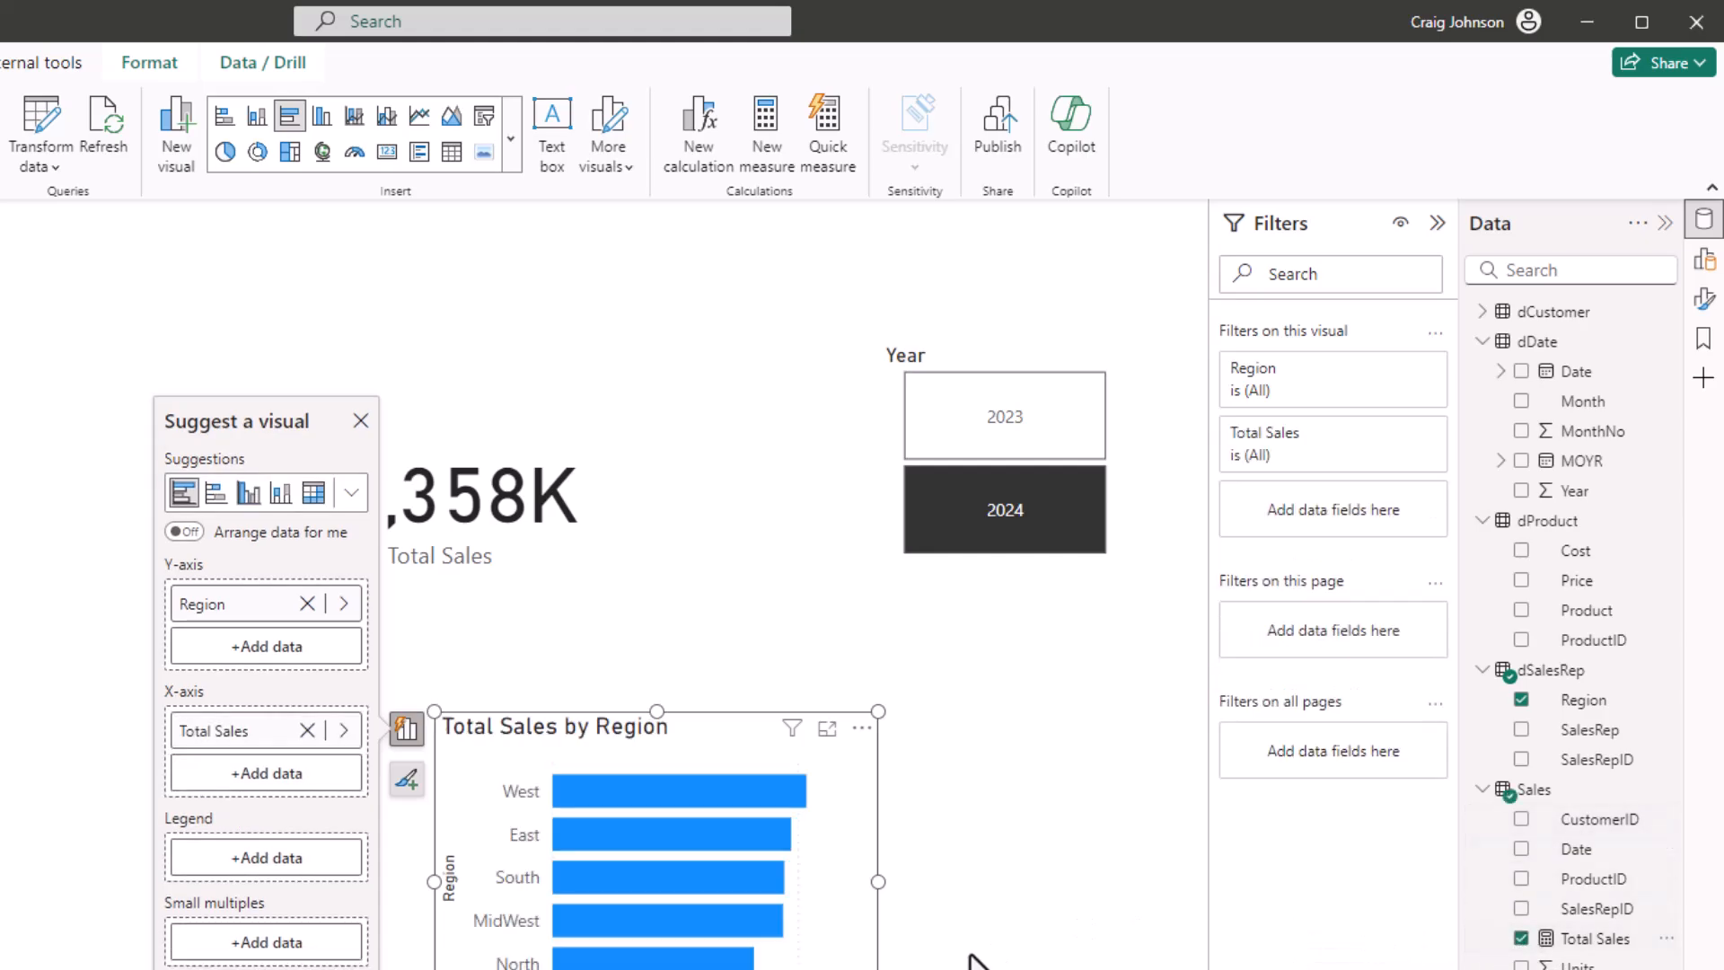
{"action": "left_click_drag", "start_coordinate": [878, 969], "coordinate": [922, 969]}
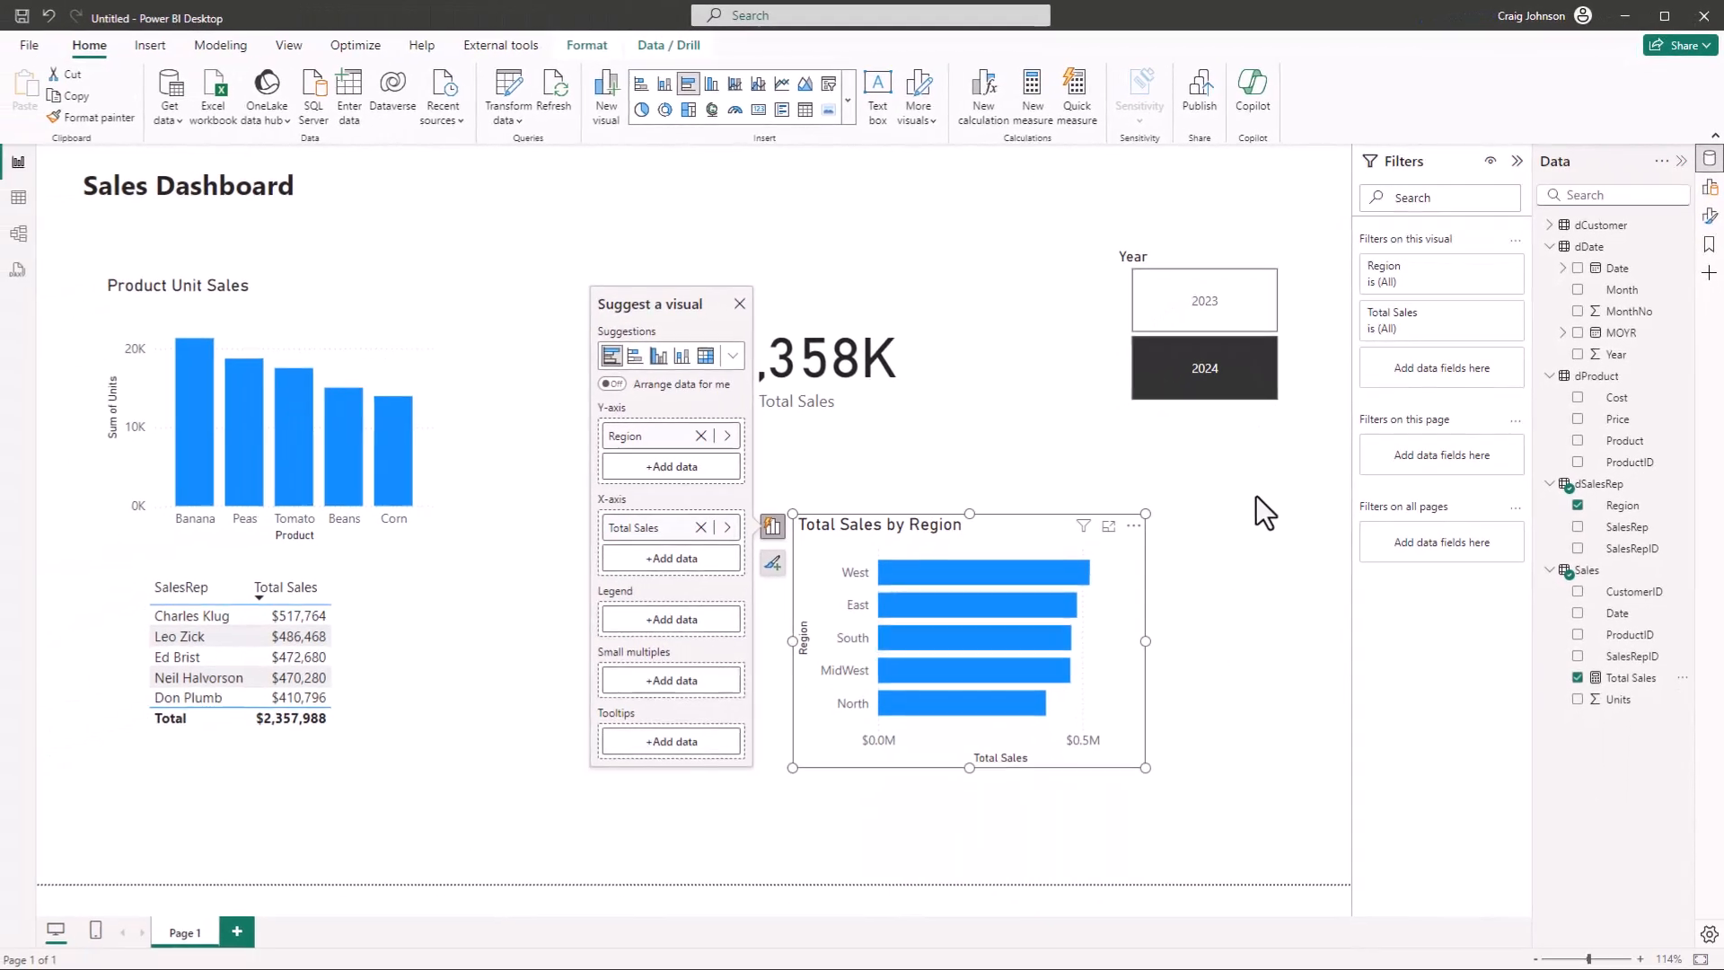
Check how the visuals respond to the Year slicer by clearing 2024, selecting 2023, and selecting 2024 again
{"action": "left_click", "coordinate": [1214, 388]}
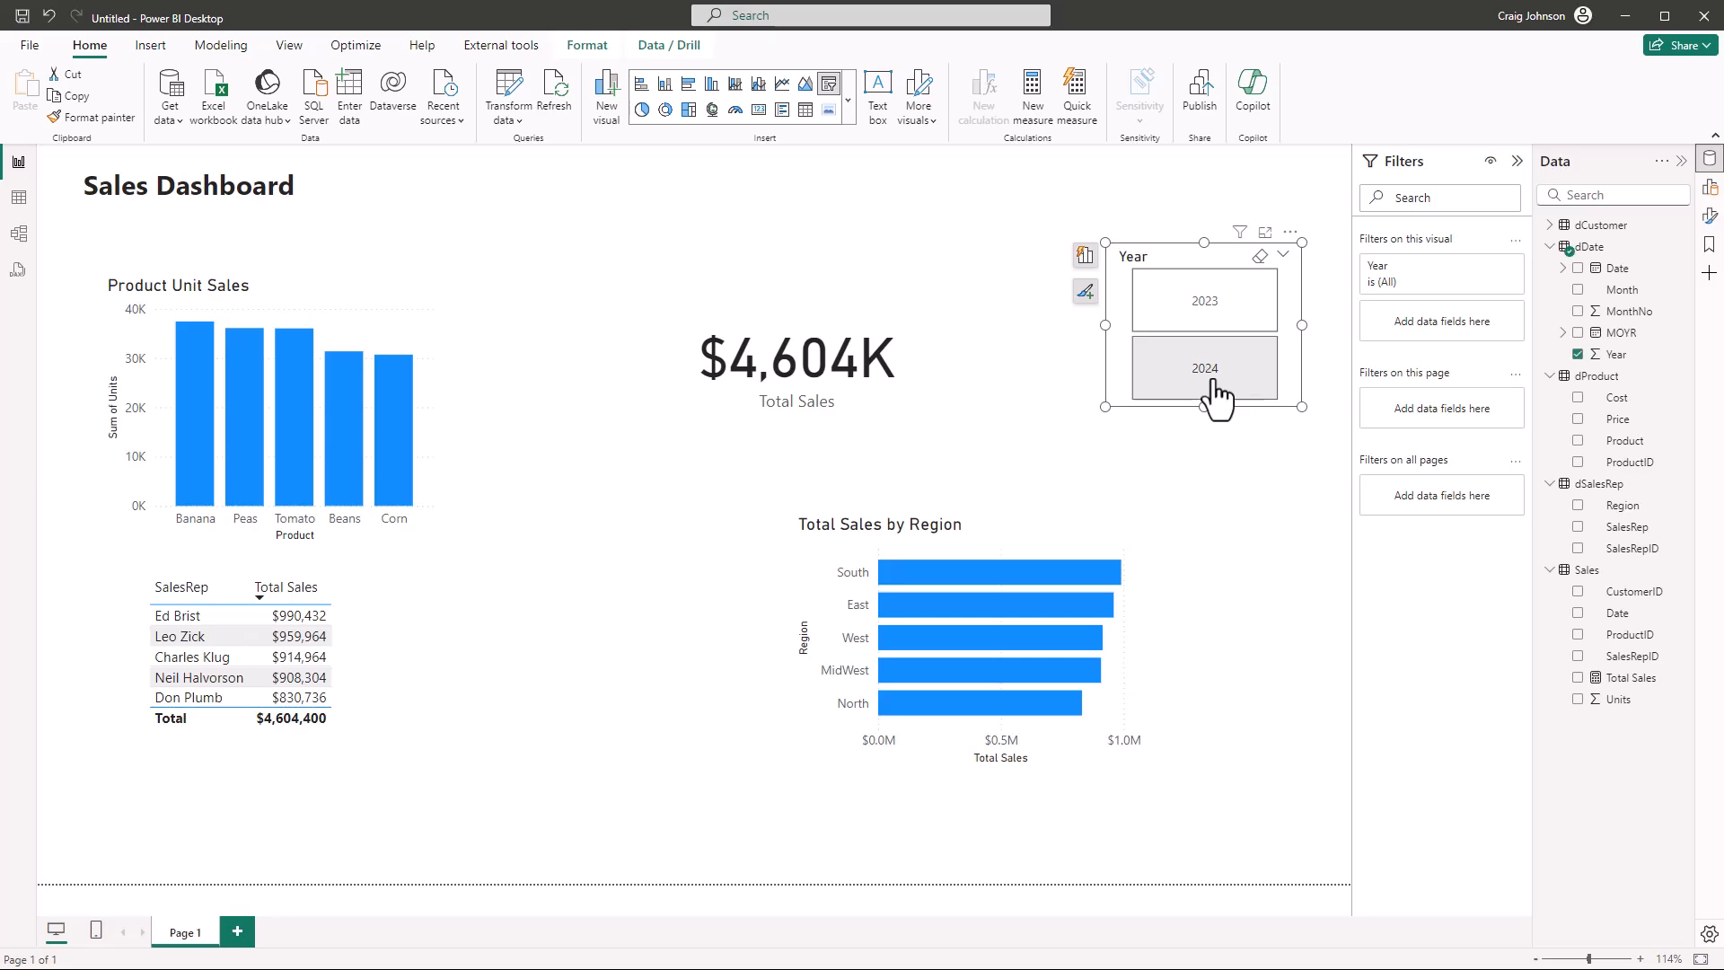
{"action": "left_click", "coordinate": [1201, 316]}
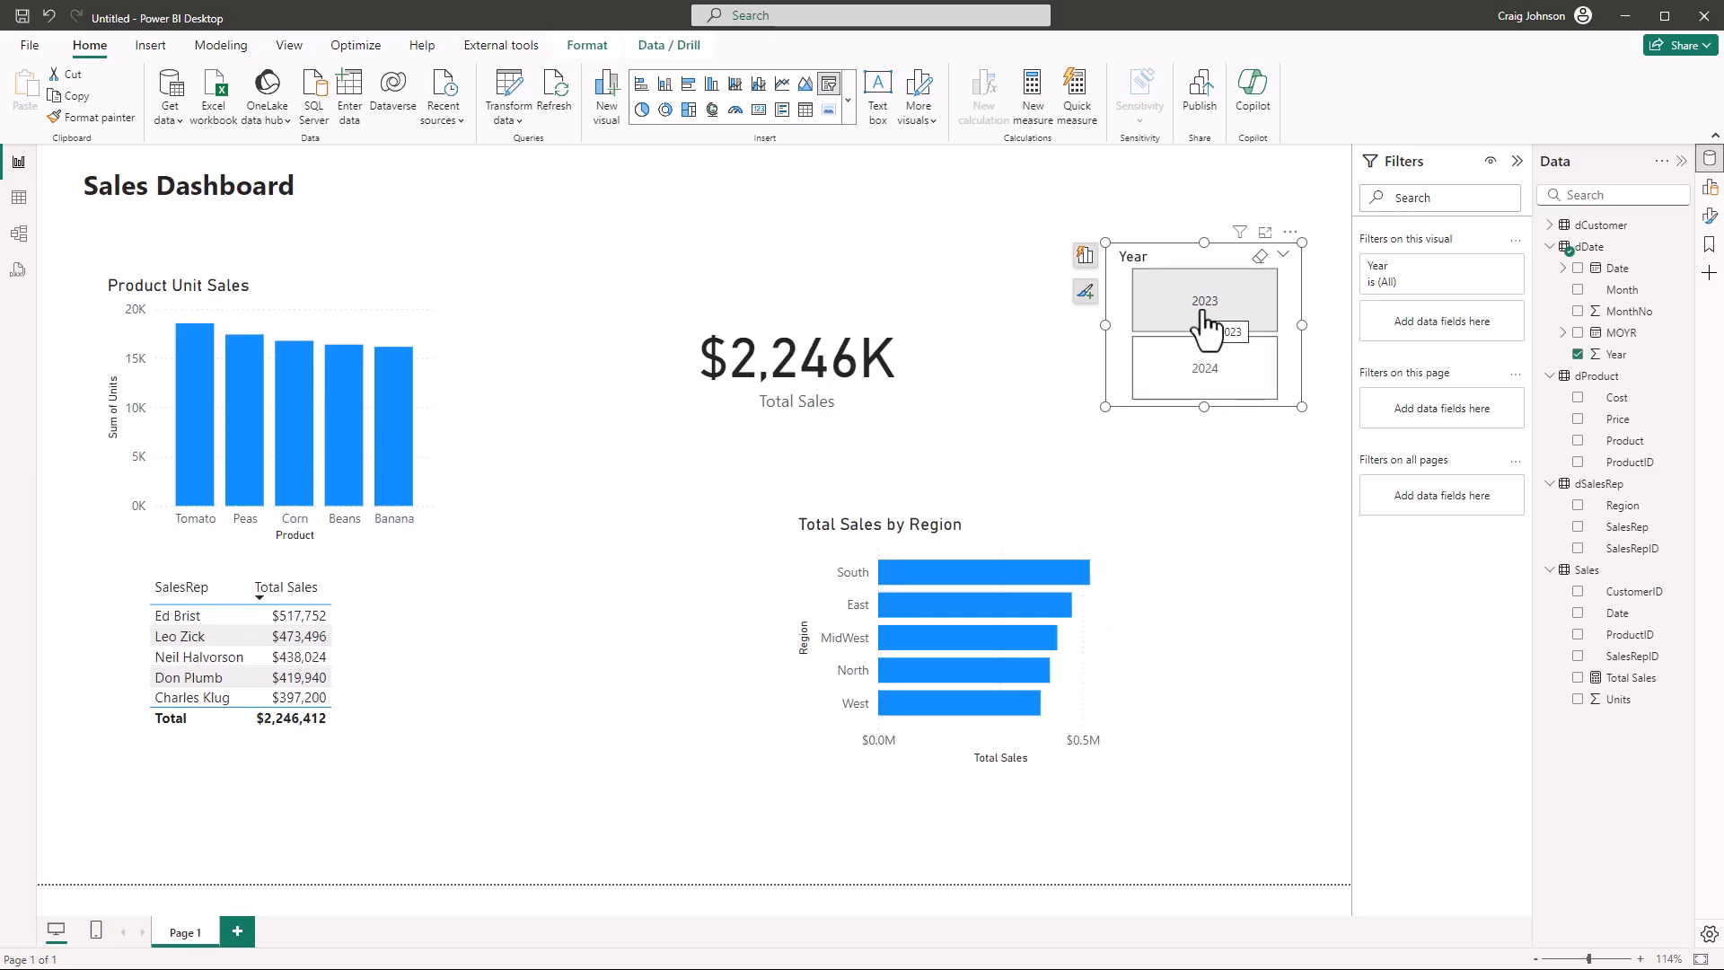
{"action": "left_click", "coordinate": [1204, 398]}
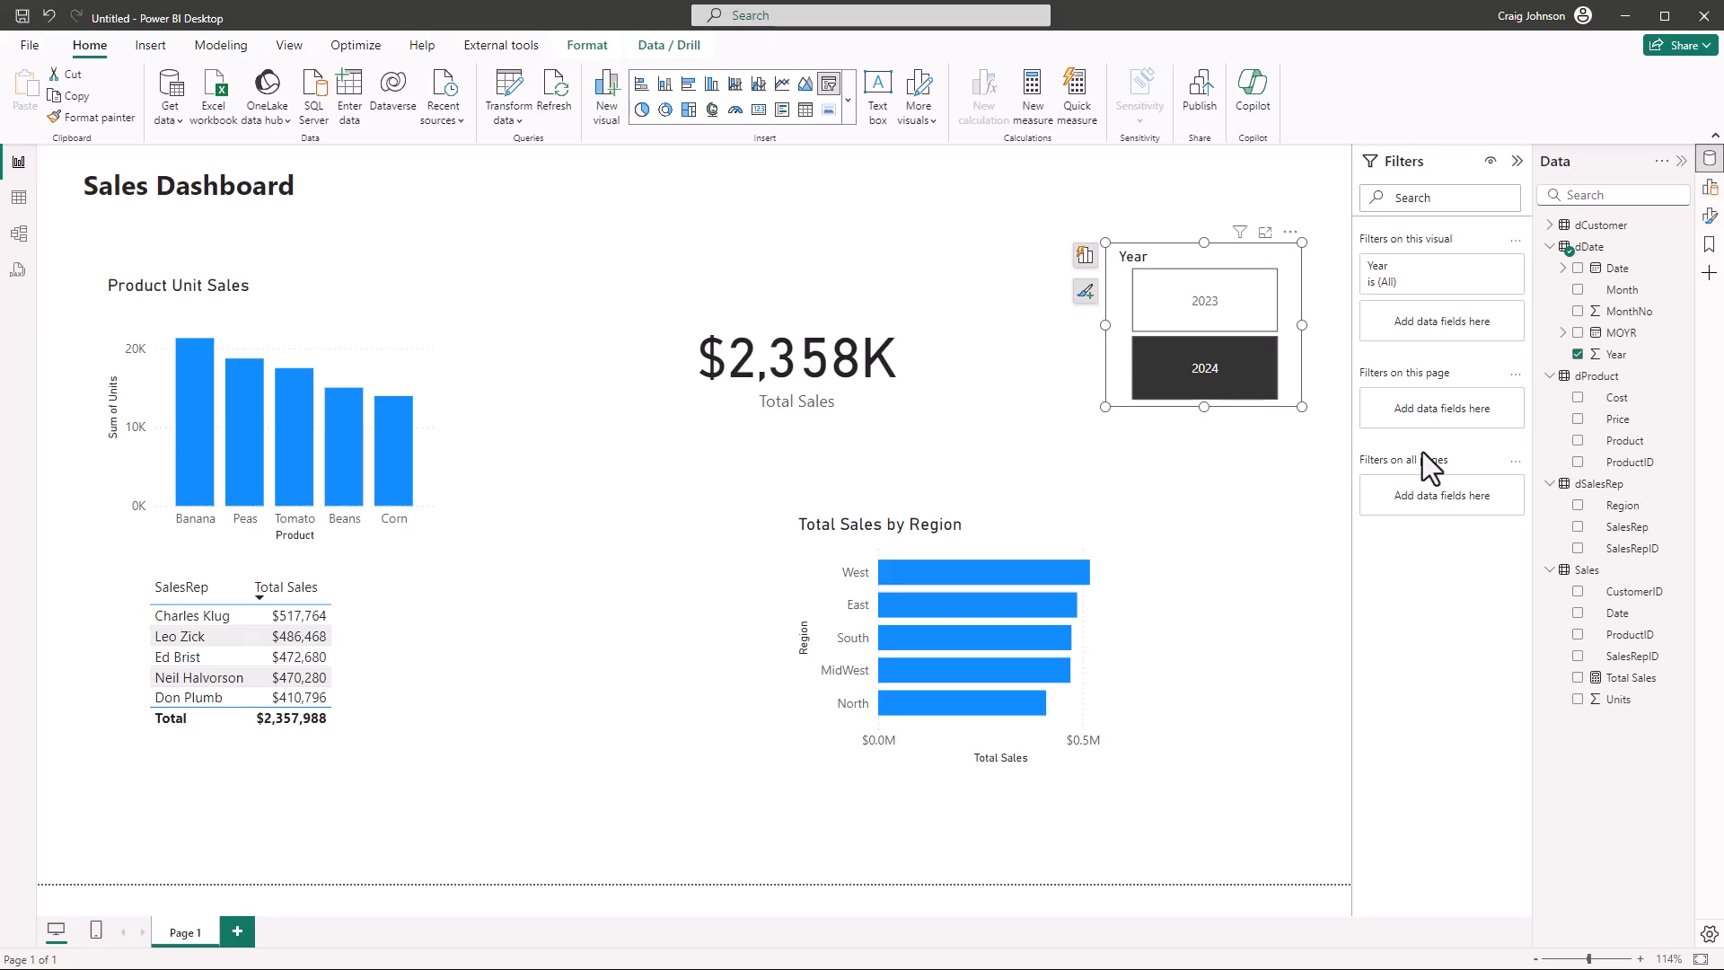
Turn on data labels for the Total Sales by Region bar chart in its format settings
{"action": "left_click", "coordinate": [1709, 217]}
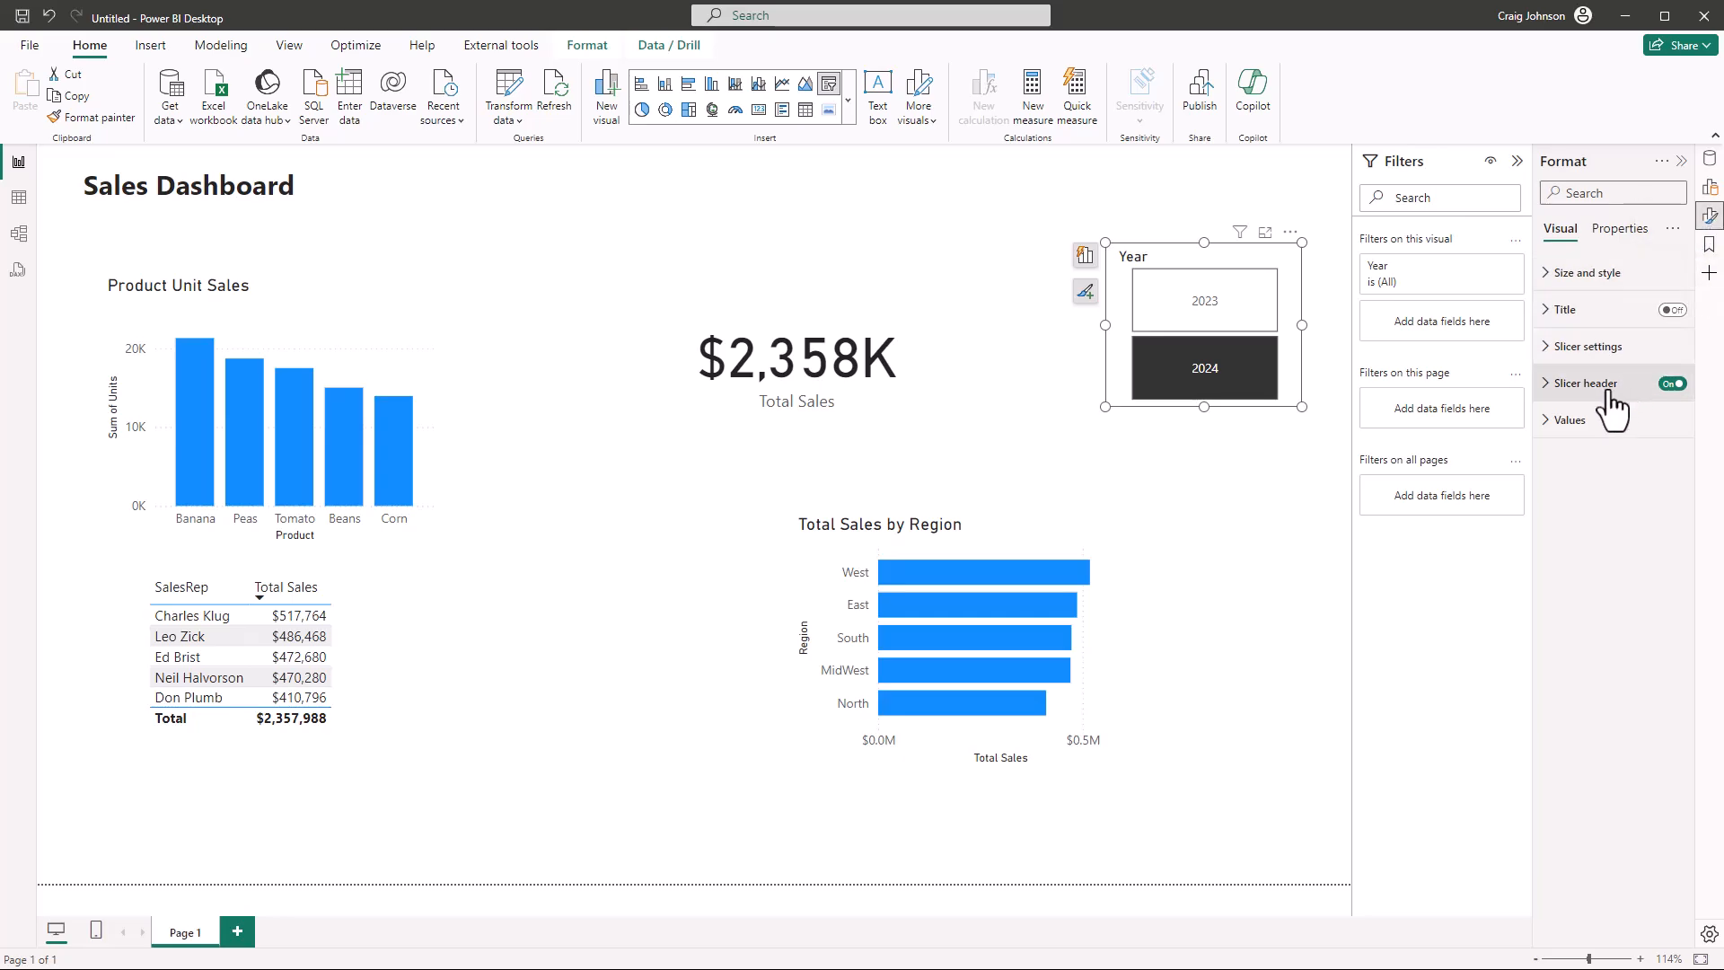
{"action": "left_click", "coordinate": [1709, 193]}
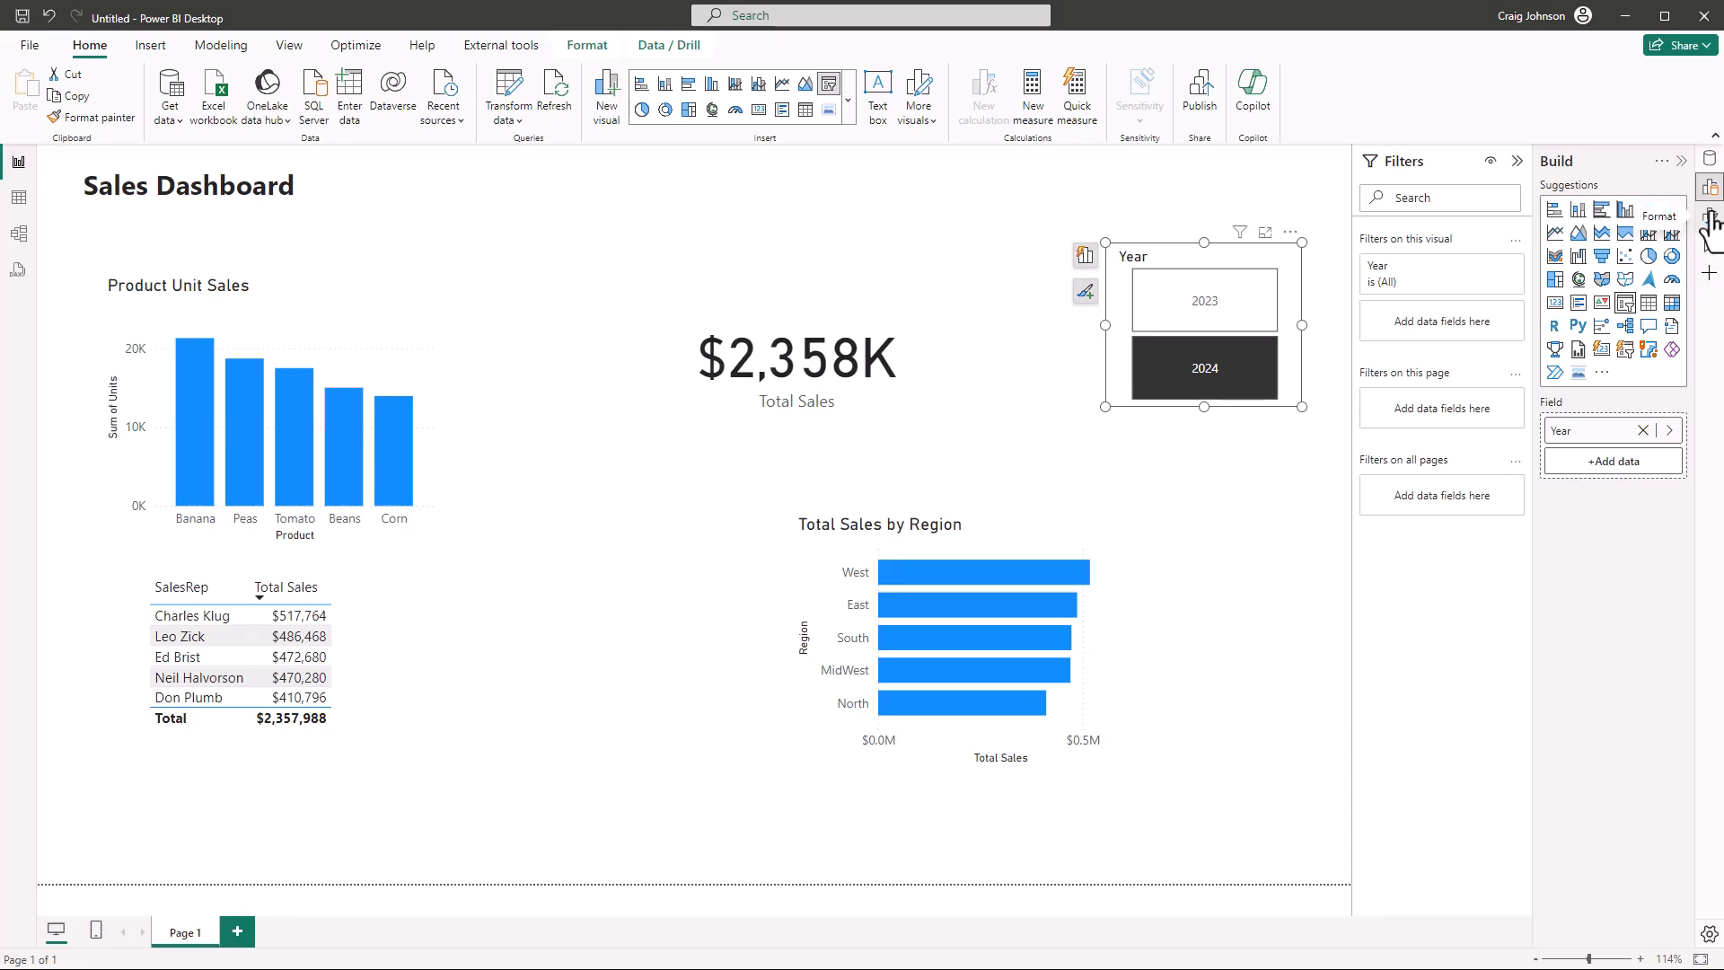
{"action": "left_click", "coordinate": [1709, 217]}
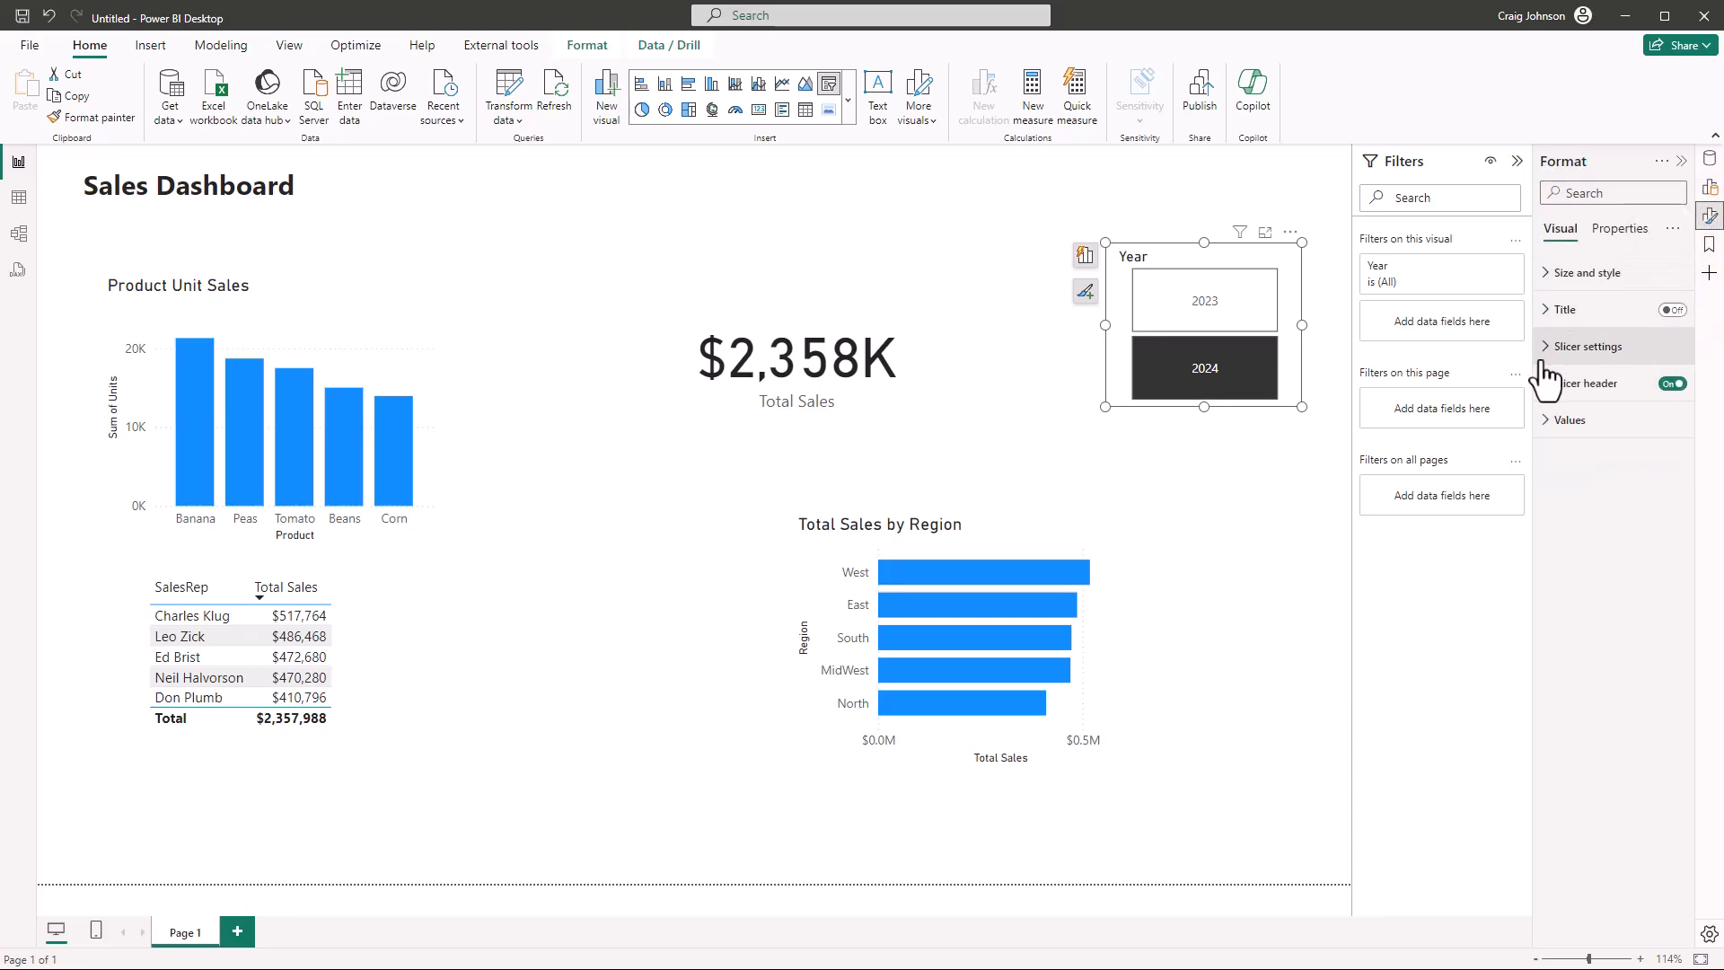
{"action": "left_click", "coordinate": [1029, 542]}
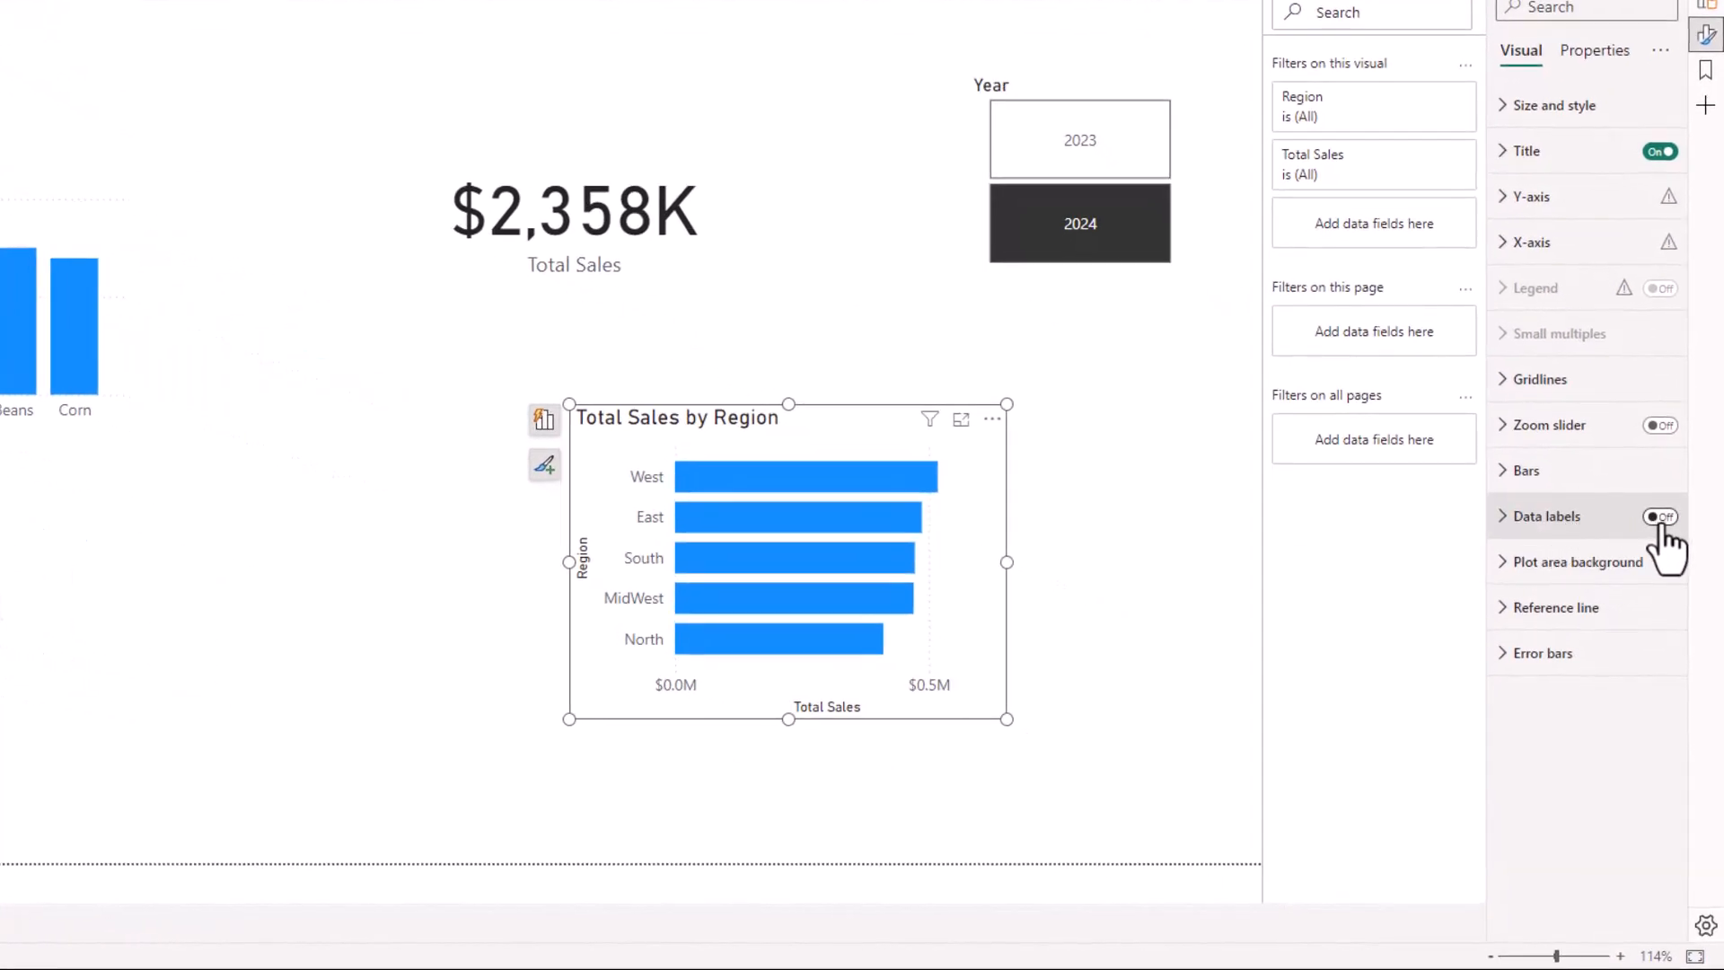
{"action": "left_click", "coordinate": [1666, 519]}
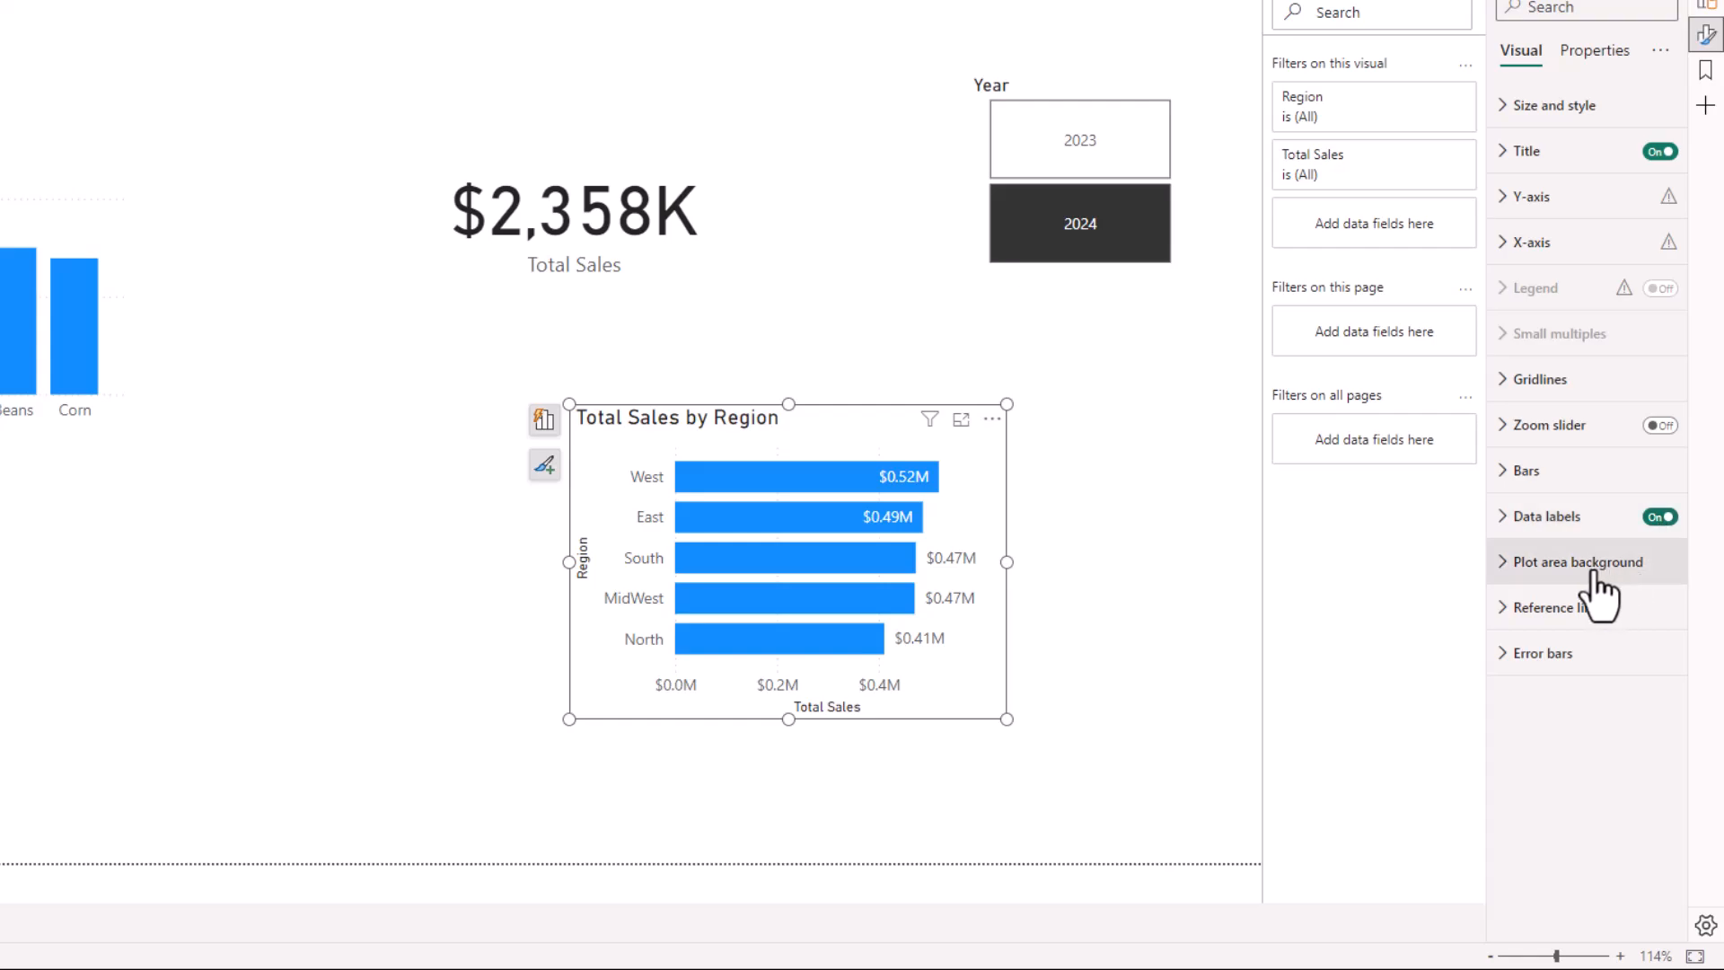
Try showing the series name as a title in the region chart's data labels, and turn the title off again
{"action": "left_click", "coordinate": [1498, 529]}
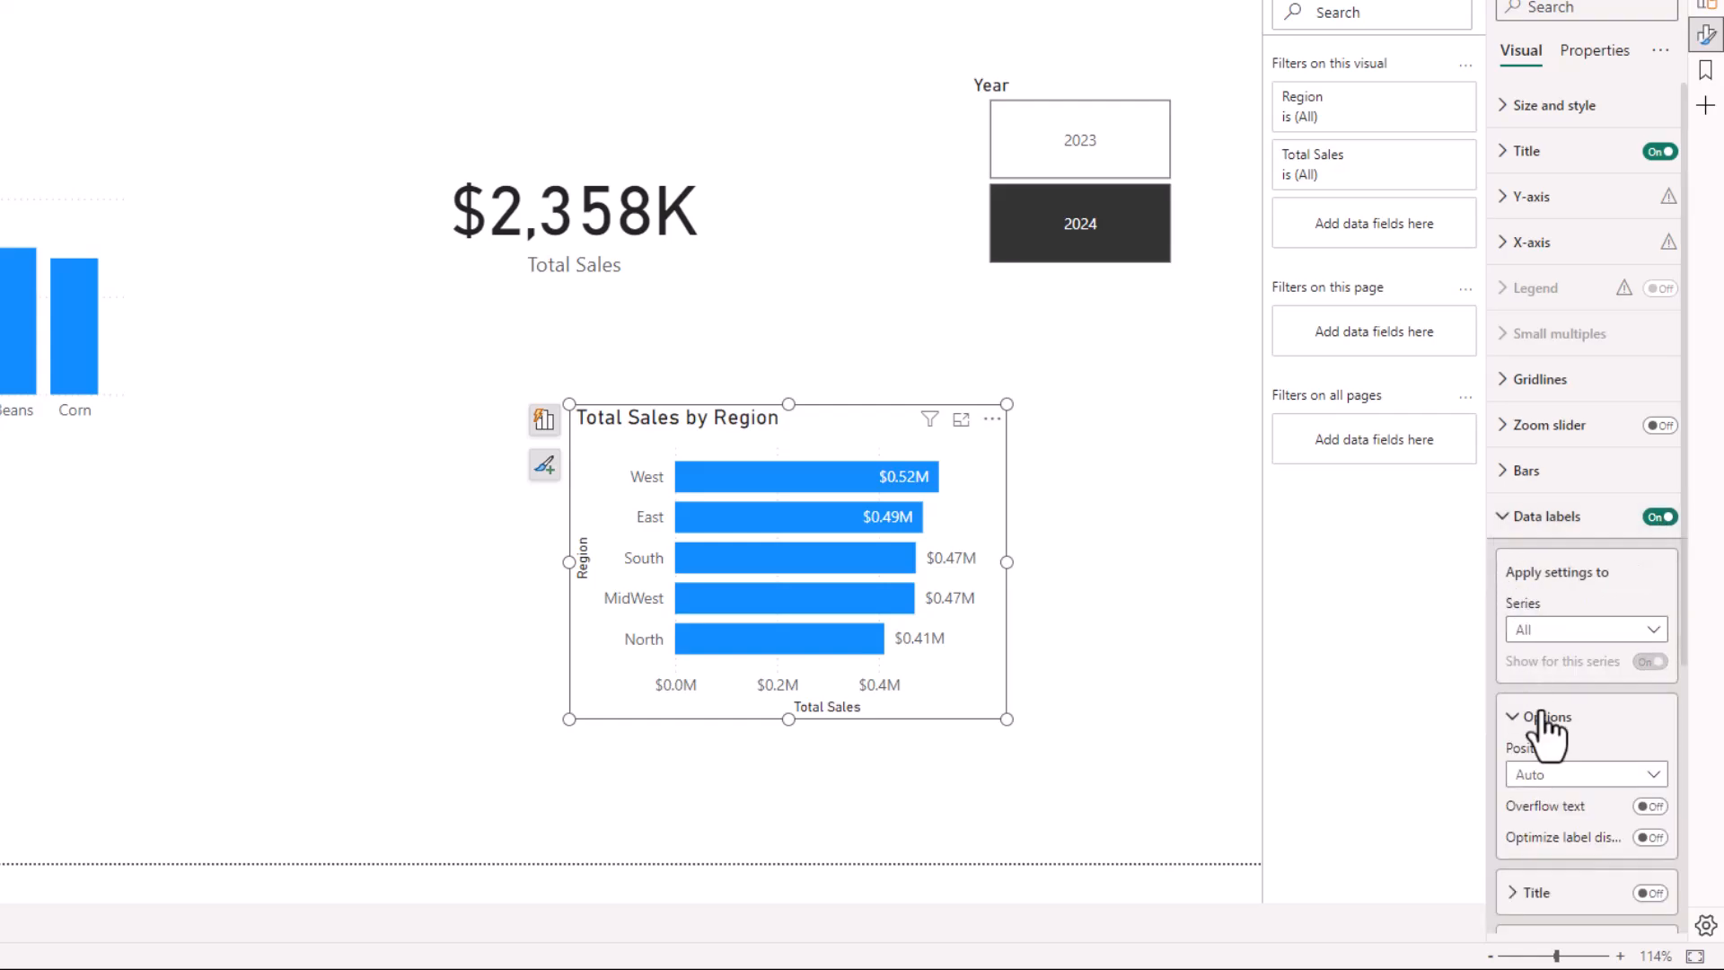
{"action": "scroll", "coordinate": [1555, 723], "scroll_direction": "down", "scroll_amount": 2}
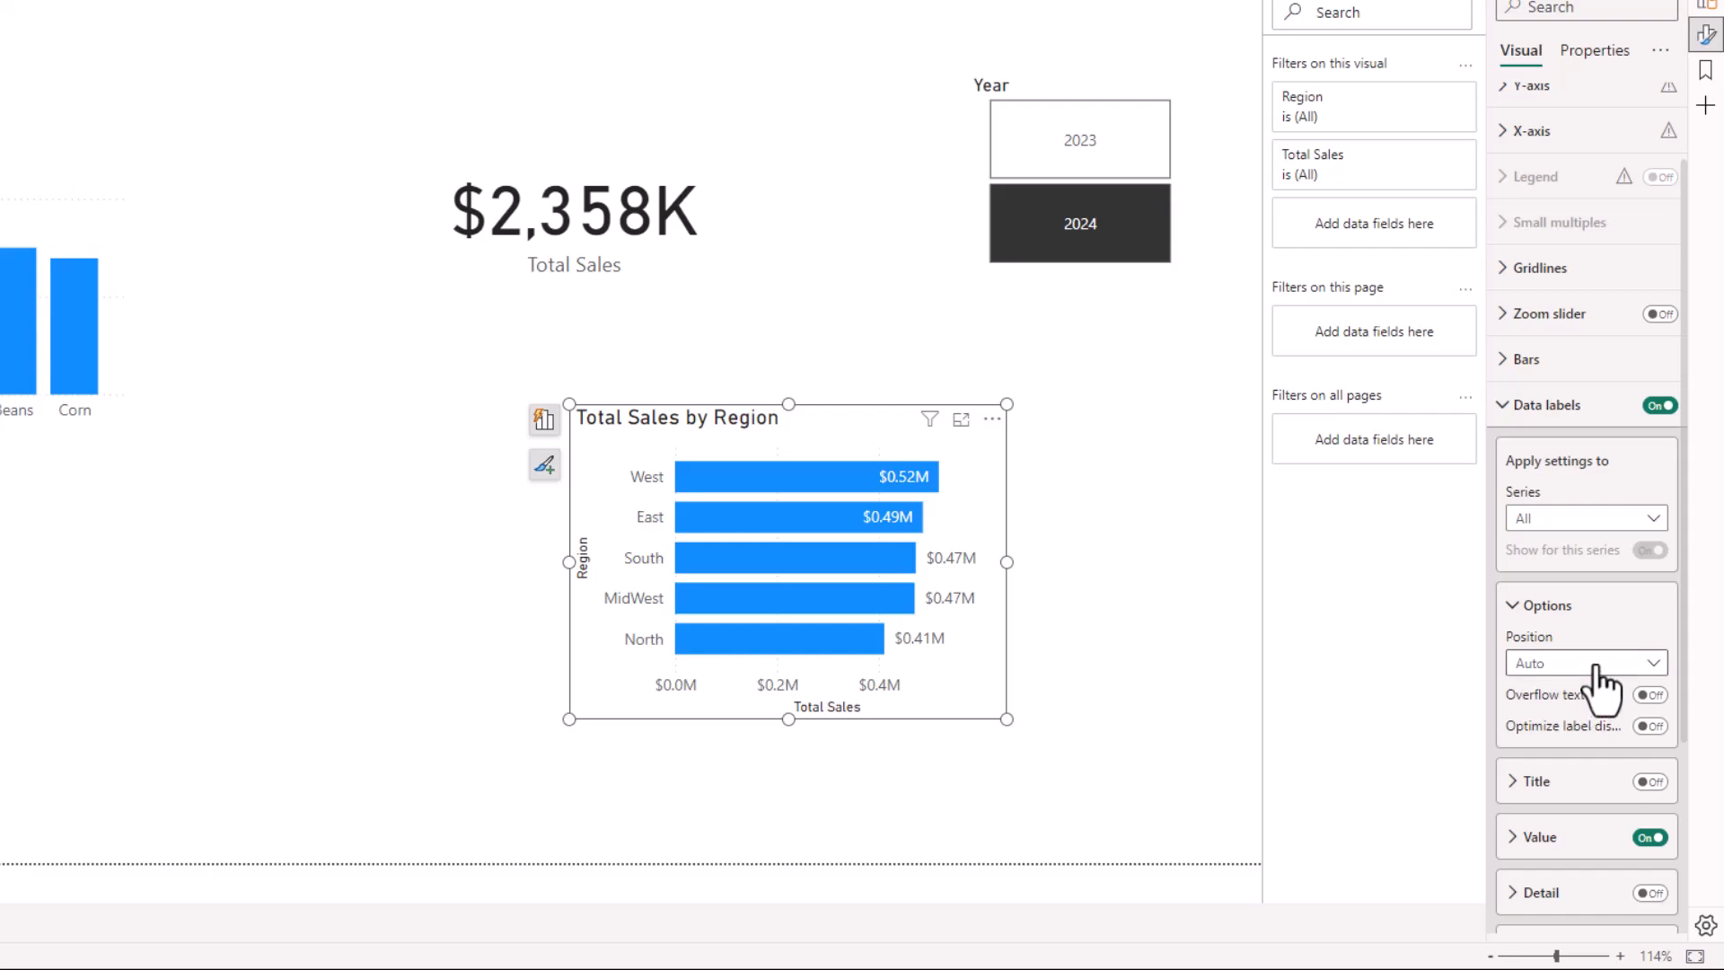
{"action": "left_click", "coordinate": [1512, 781]}
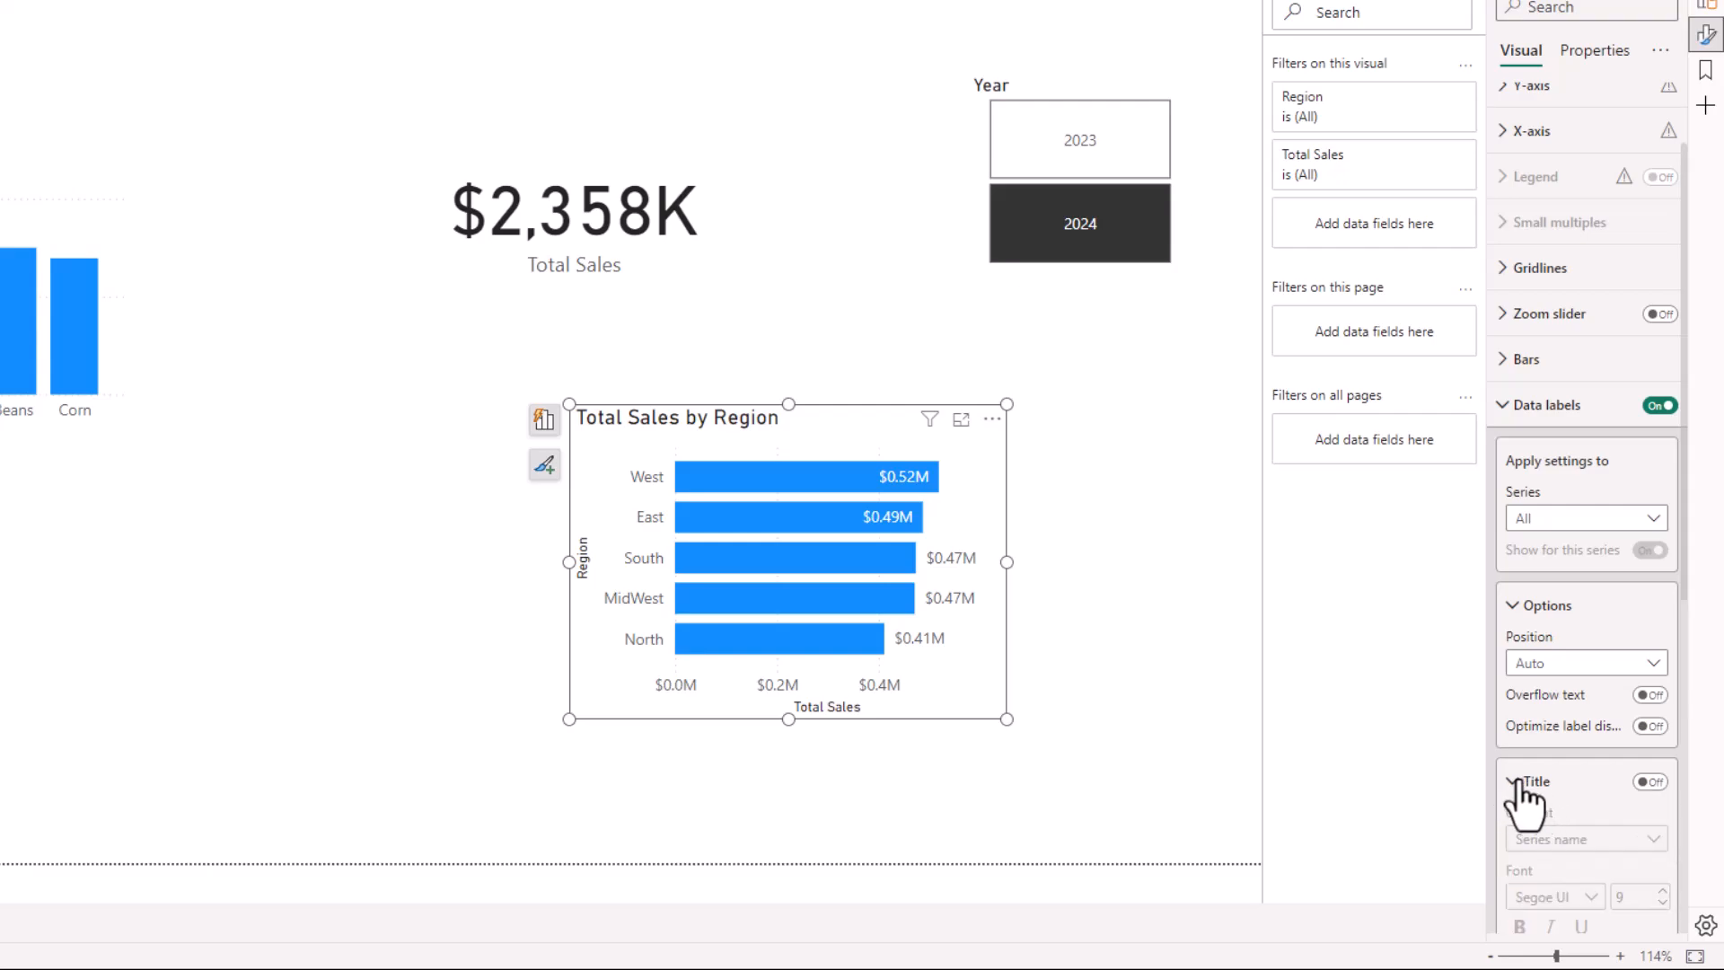
{"action": "left_click", "coordinate": [1517, 780]}
{"action": "left_click", "coordinate": [1661, 783]}
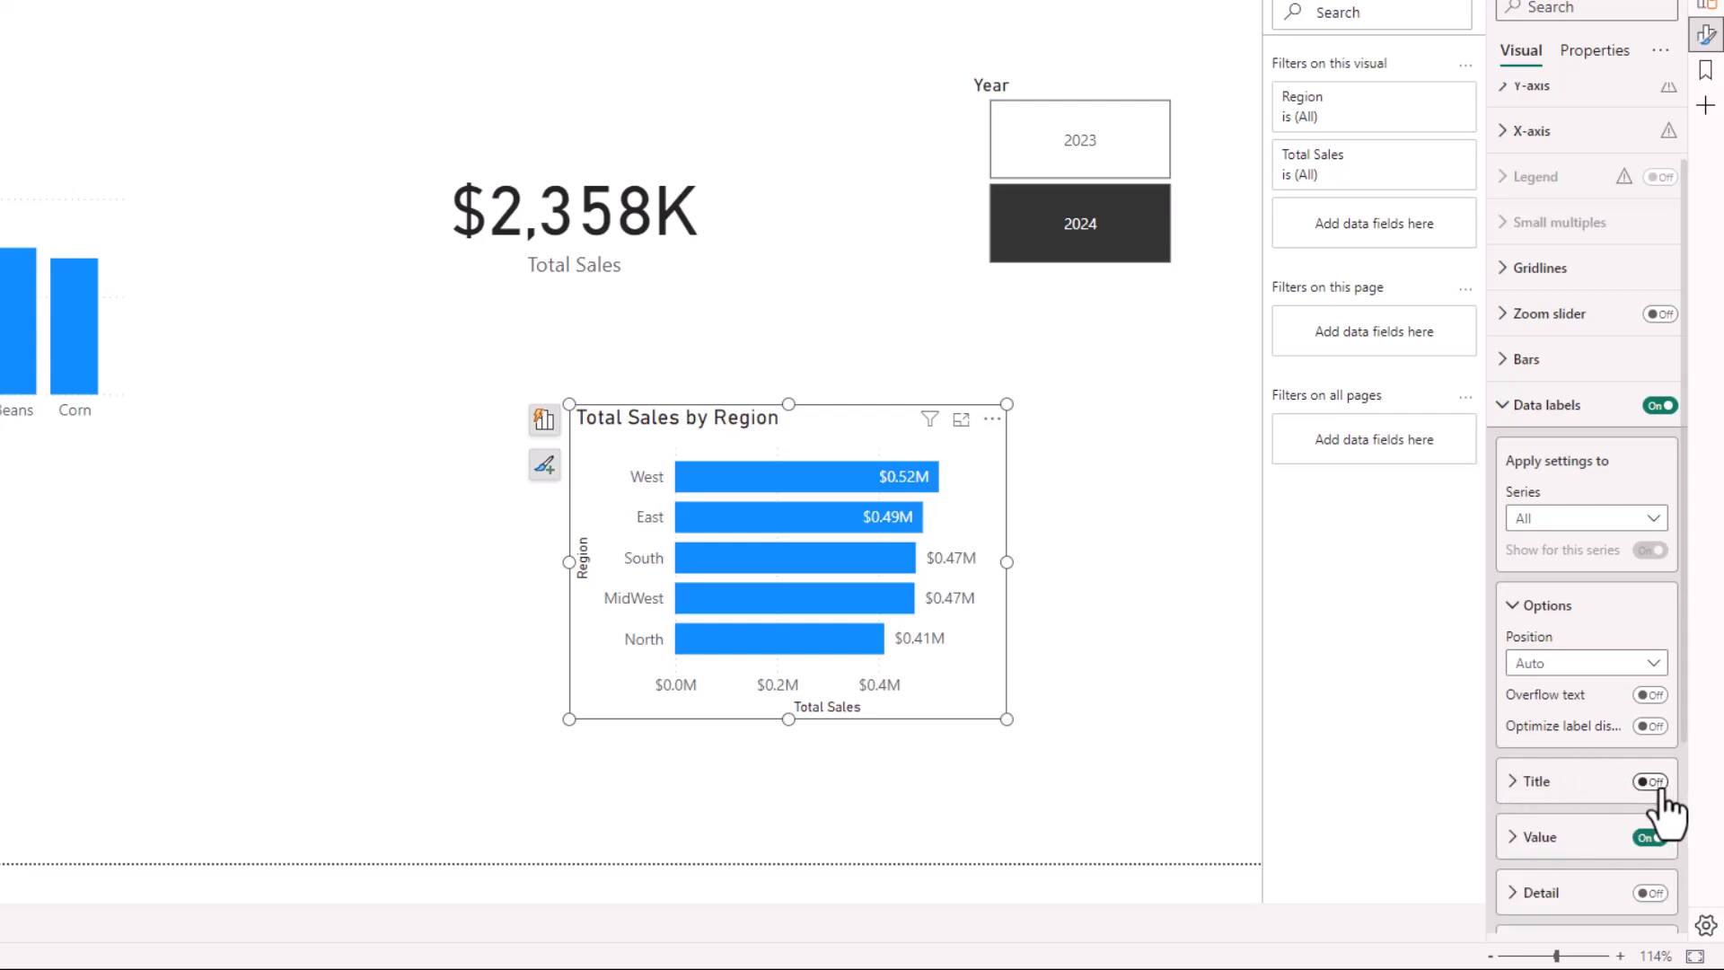
{"action": "left_click", "coordinate": [1514, 783]}
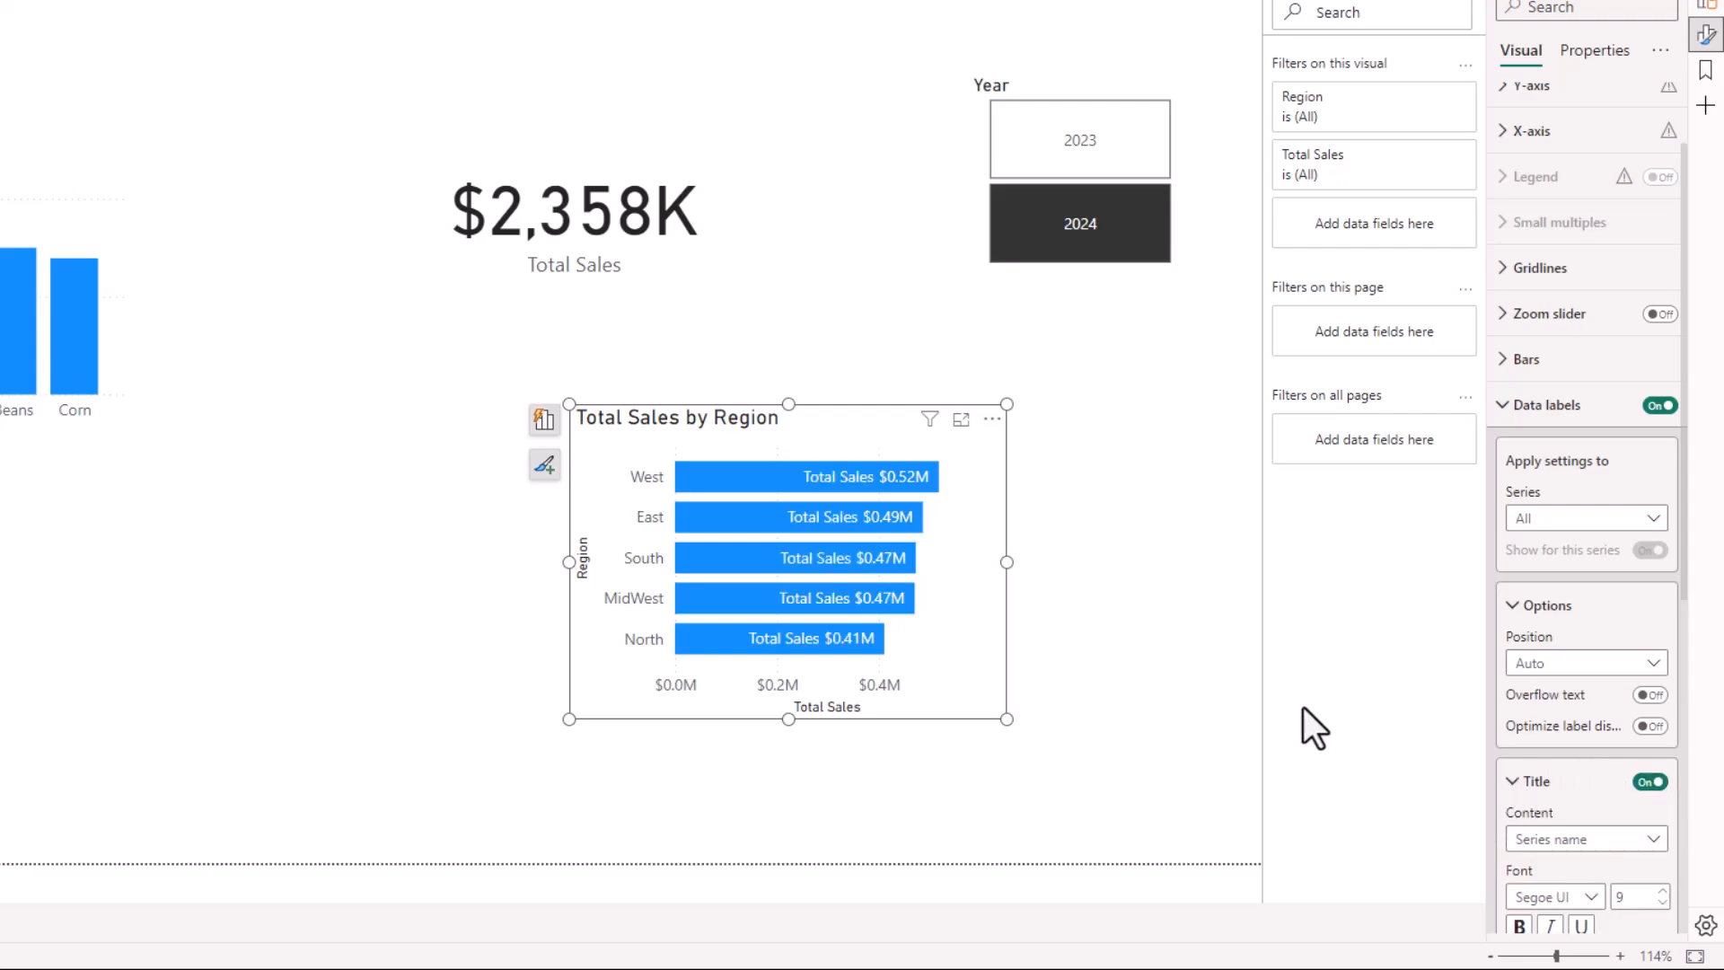
{"action": "left_click", "coordinate": [1603, 841]}
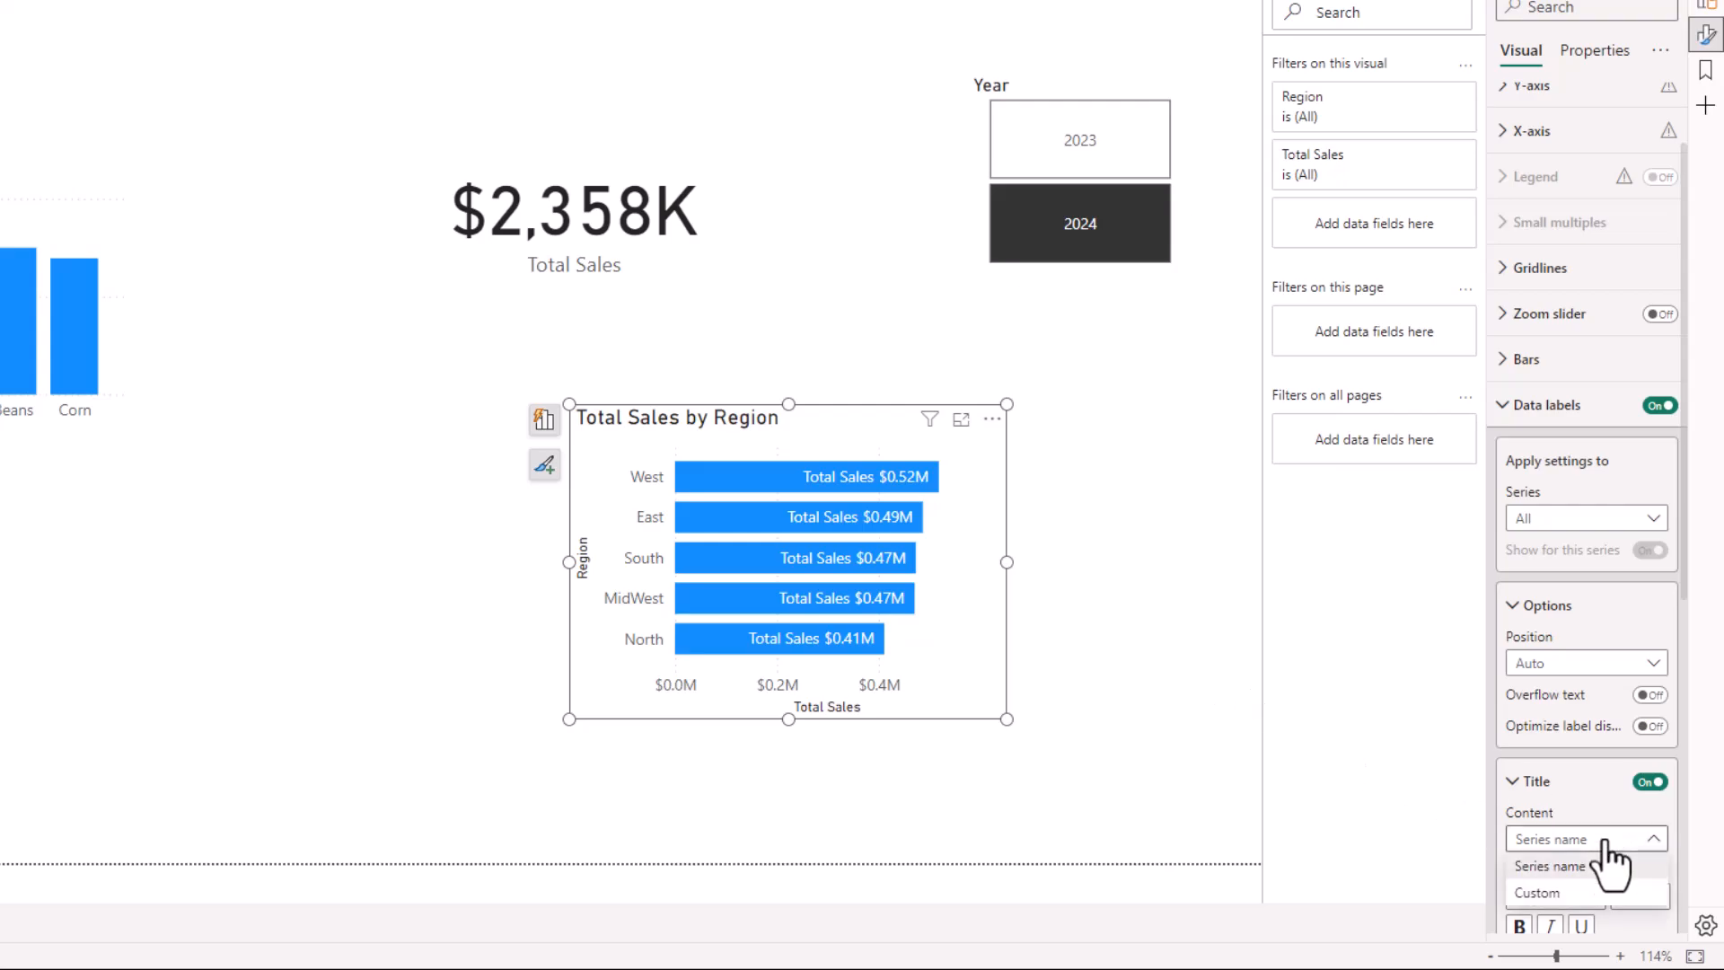
{"action": "left_click", "coordinate": [1637, 783]}
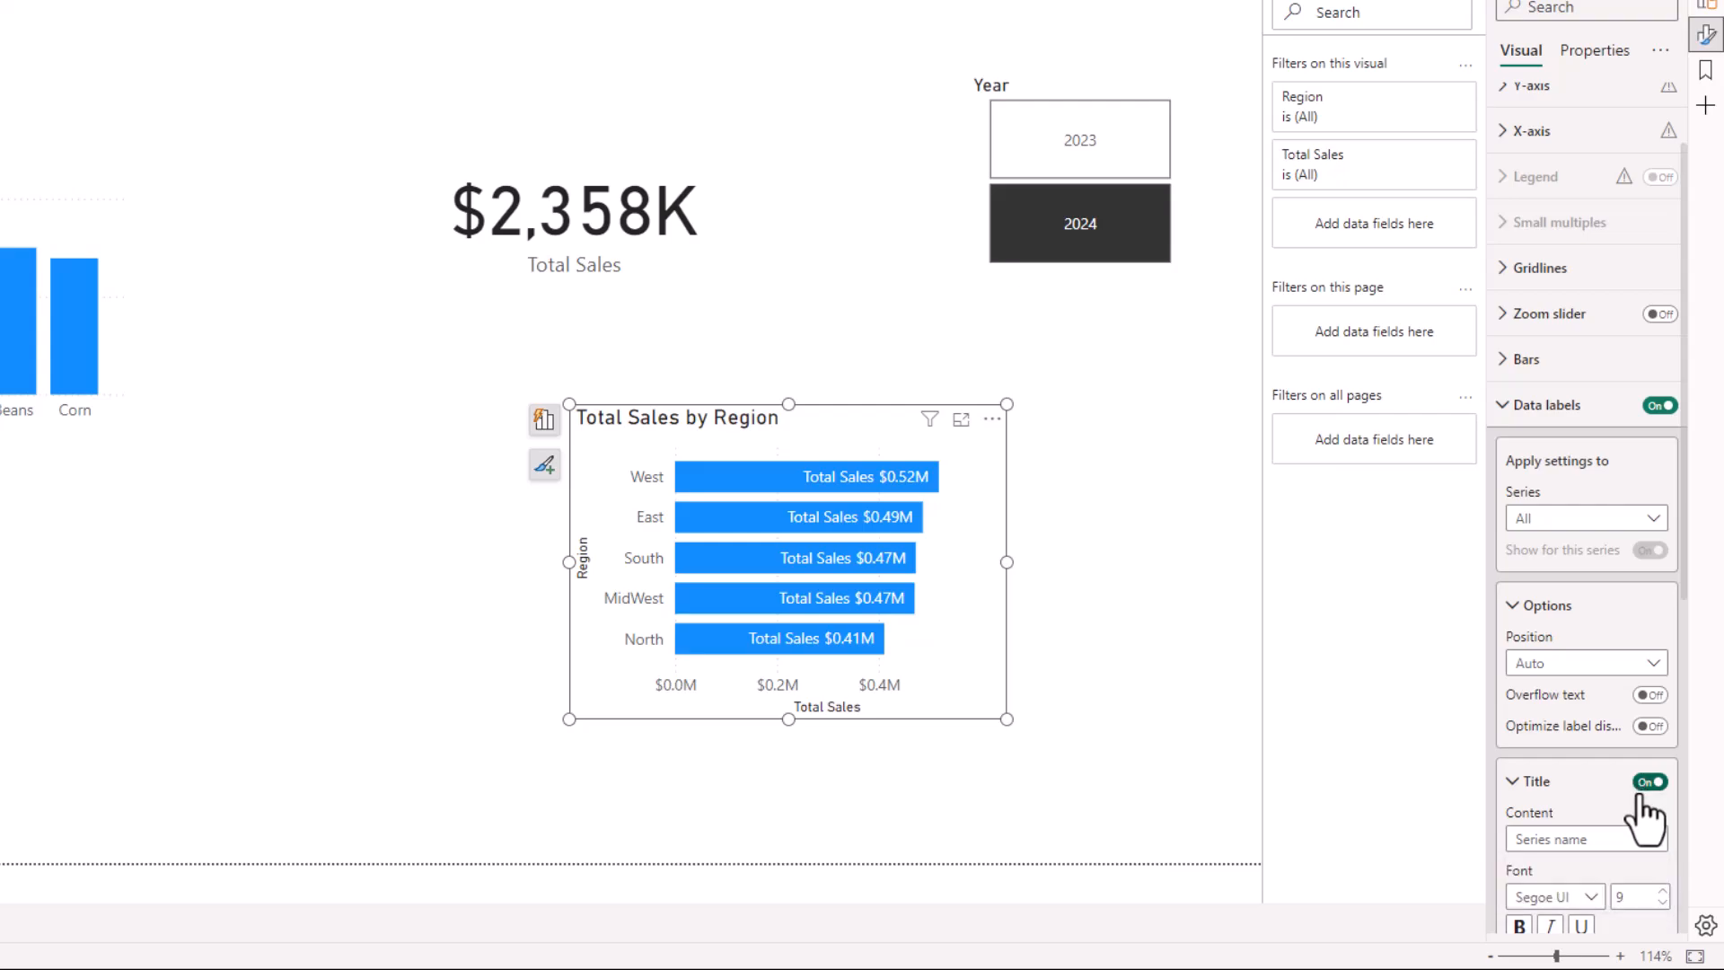
{"action": "left_click", "coordinate": [1649, 783]}
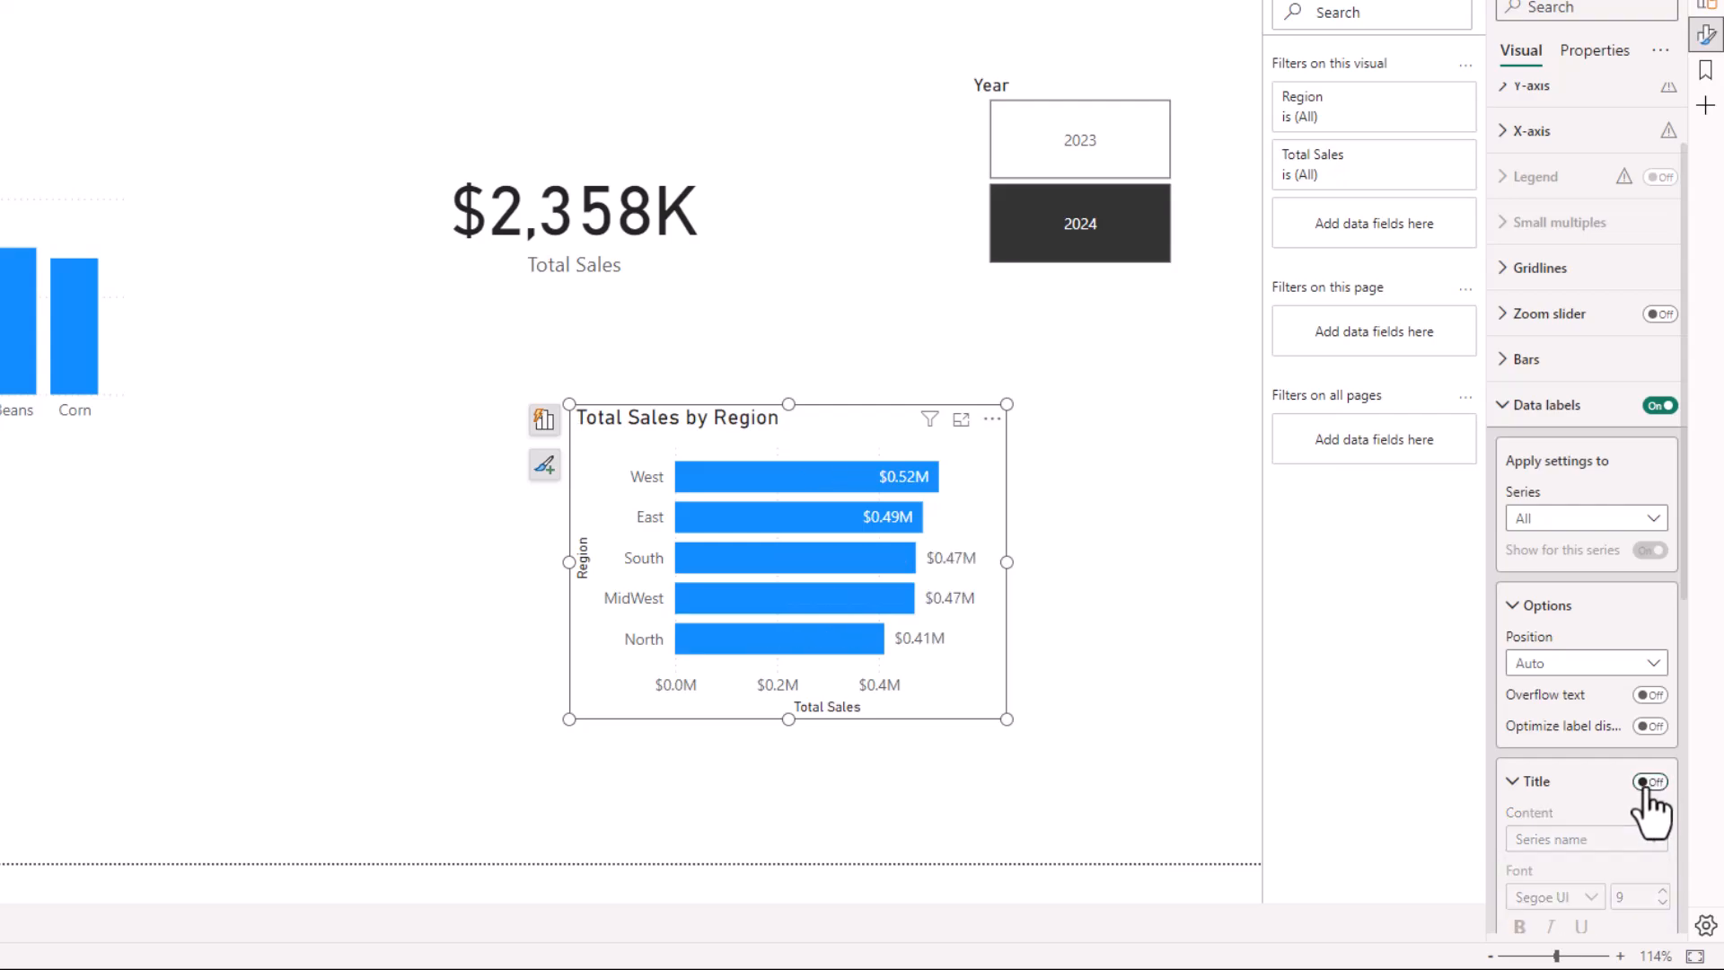
{"action": "left_click", "coordinate": [1644, 783]}
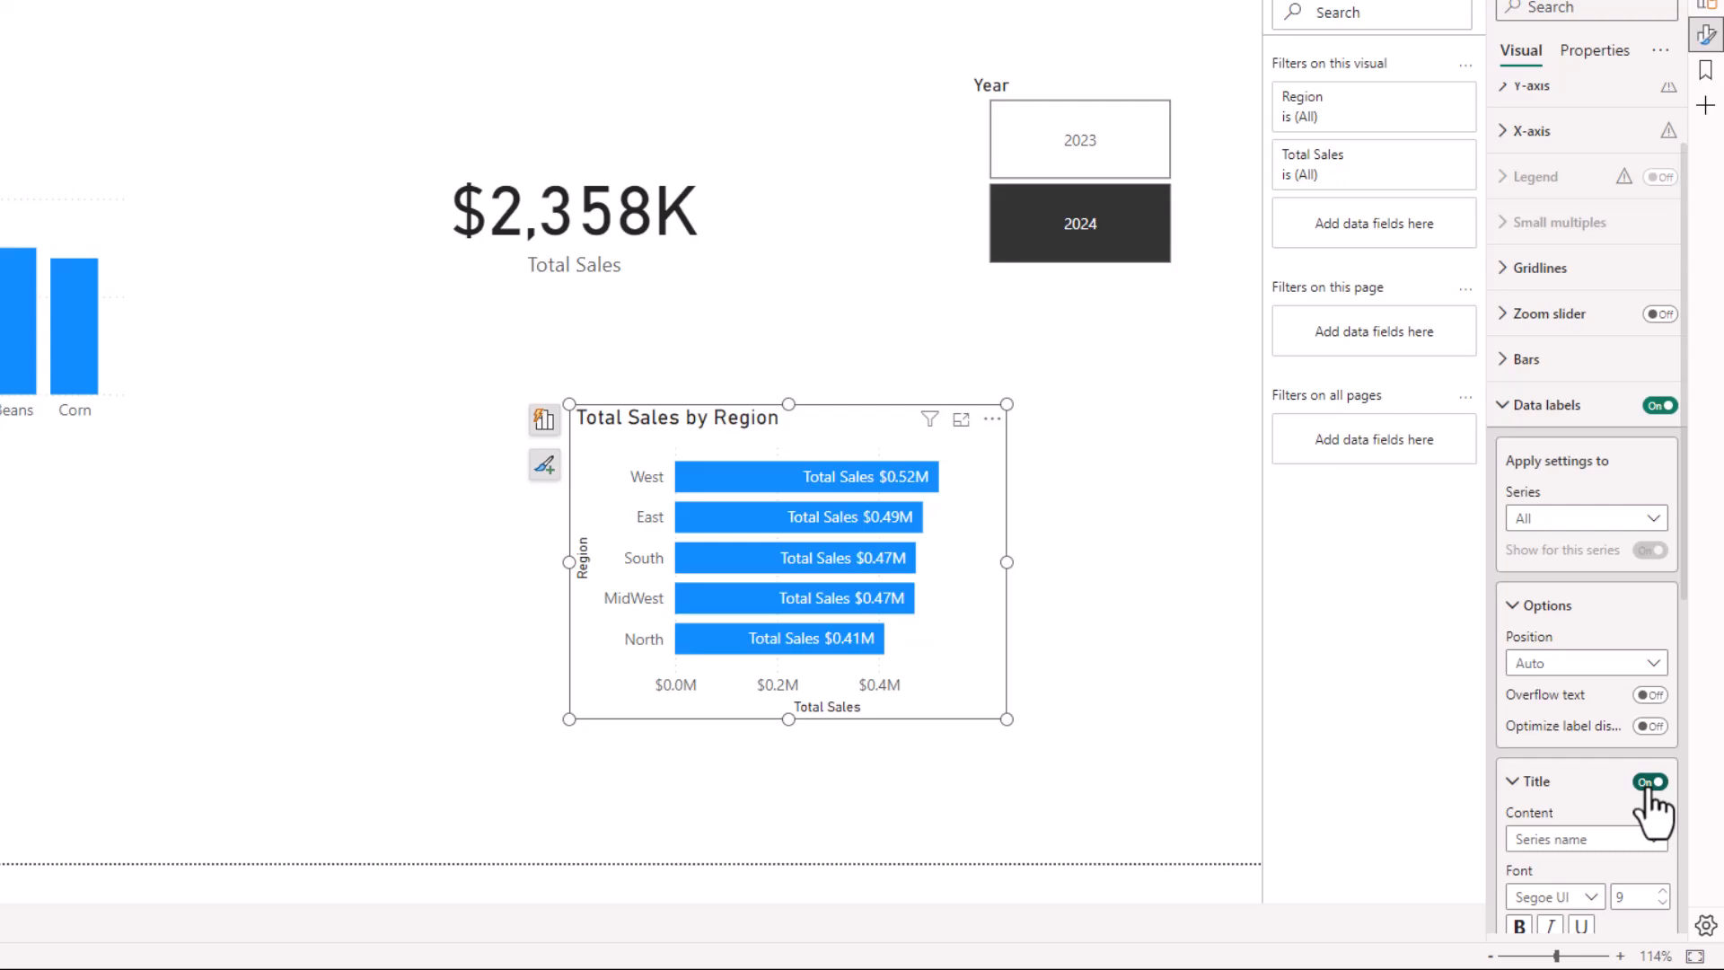
{"action": "left_click", "coordinate": [1649, 784]}
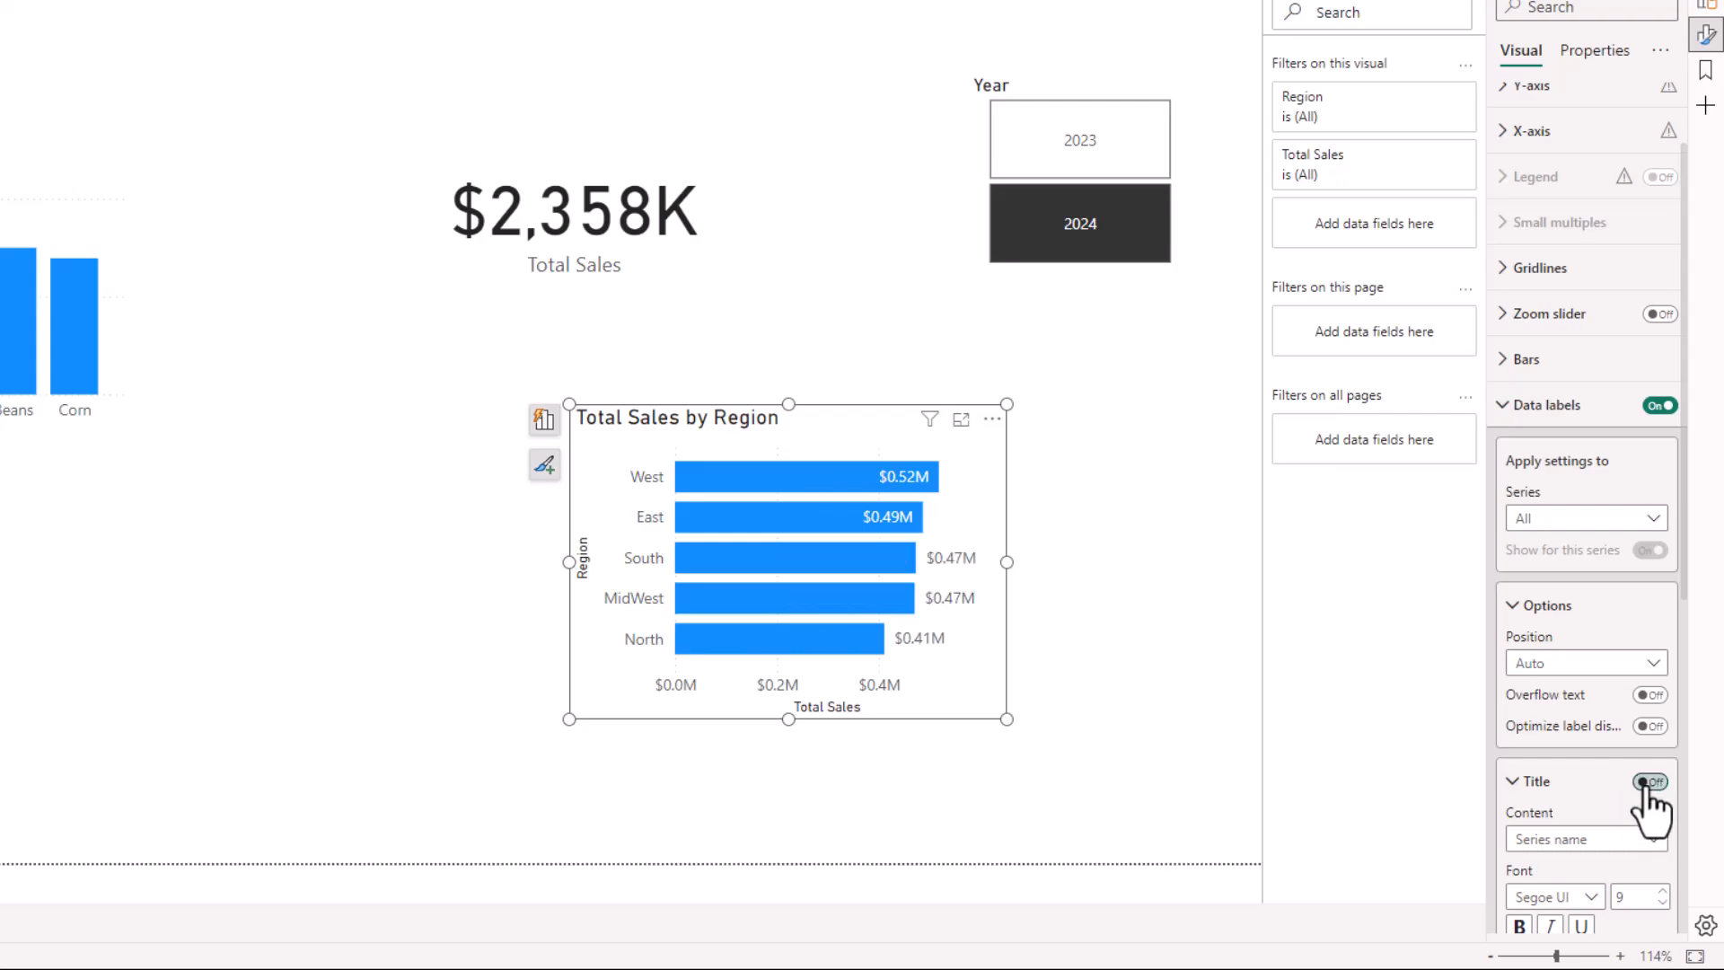